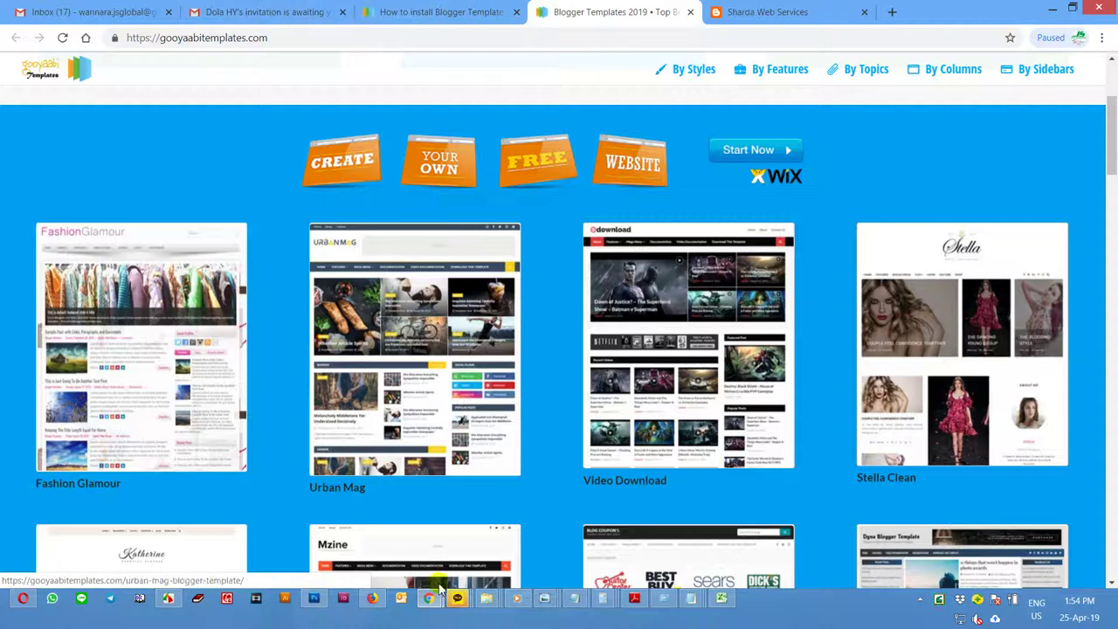
# Step: Switch to Firefox and open the HTML editor for the DIAPIA-CAMBODIA blog's theme in Blogger
pyautogui.click(375, 601)
pyautogui.click(376, 26)
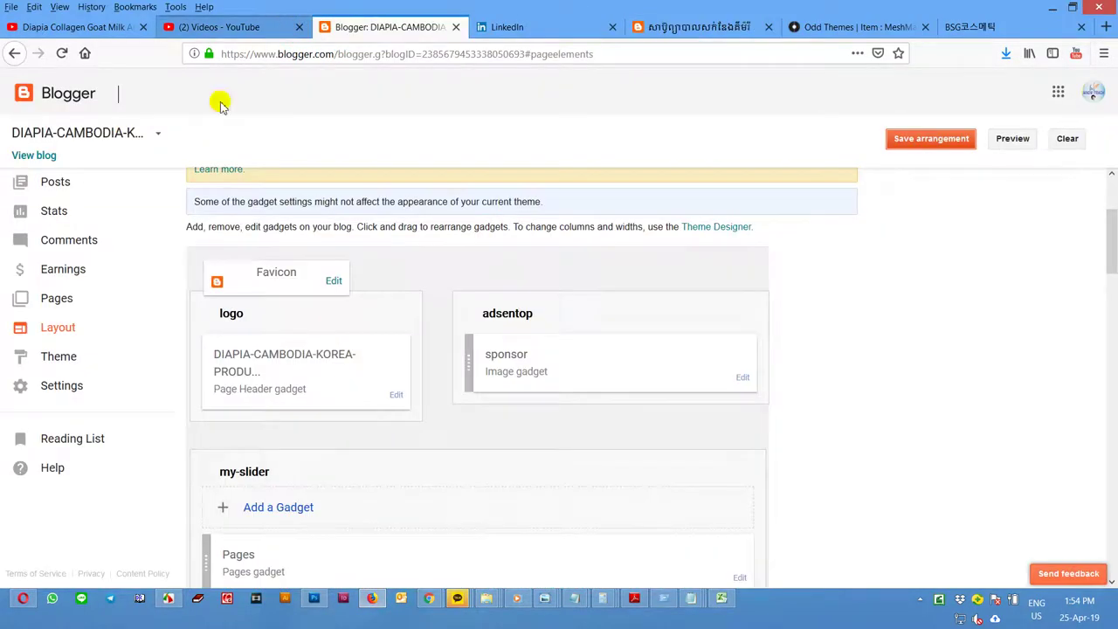
pyautogui.click(75, 362)
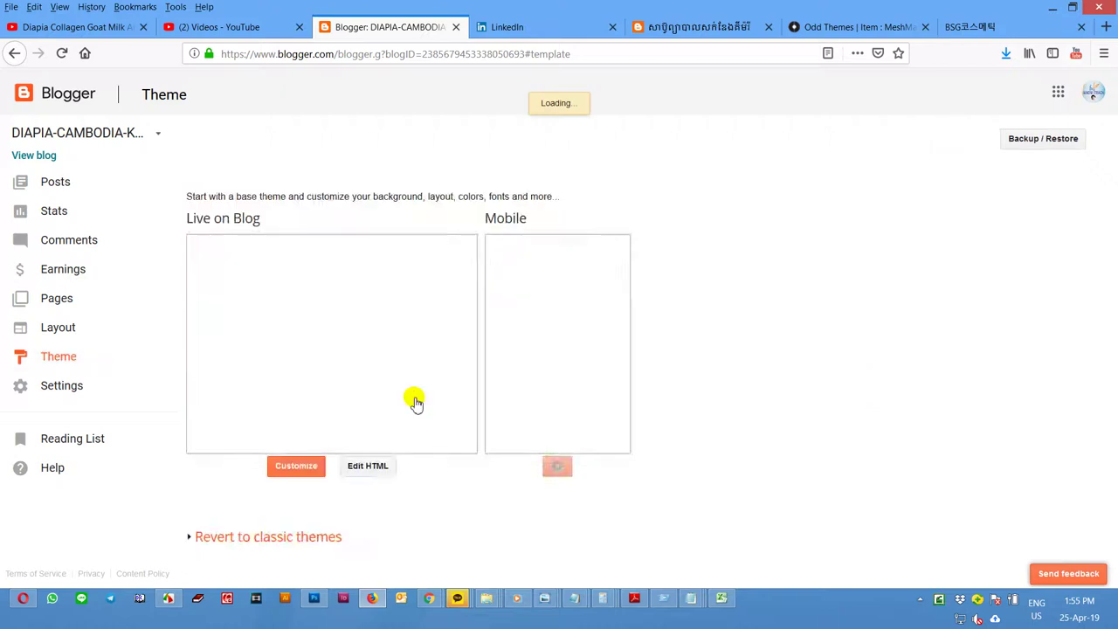
pyautogui.scroll(-3, 634, 417)
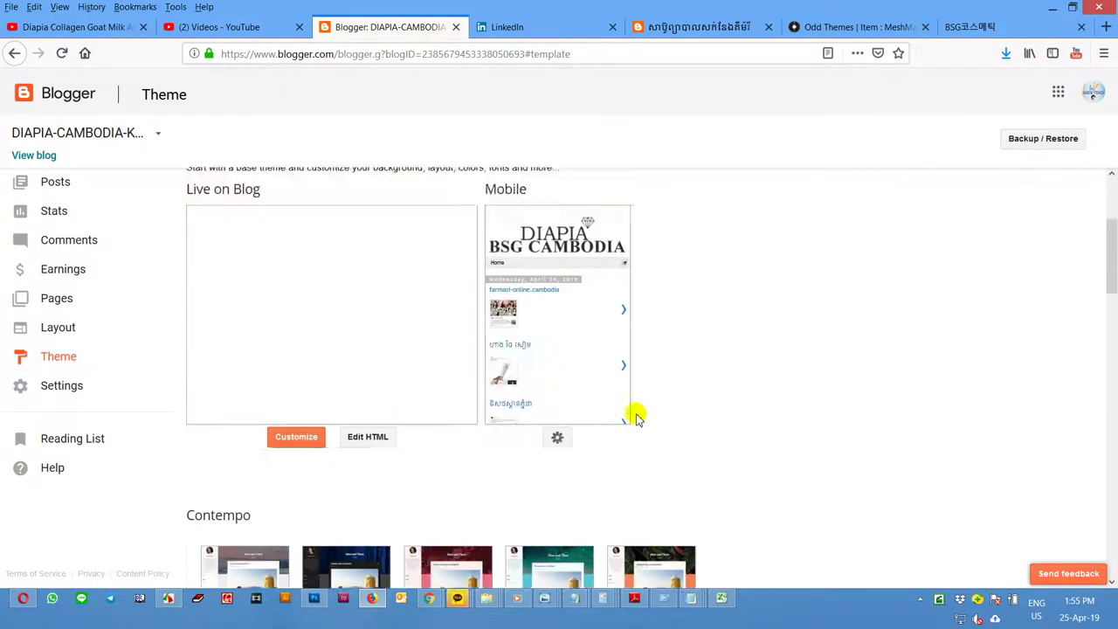
pyautogui.click(365, 398)
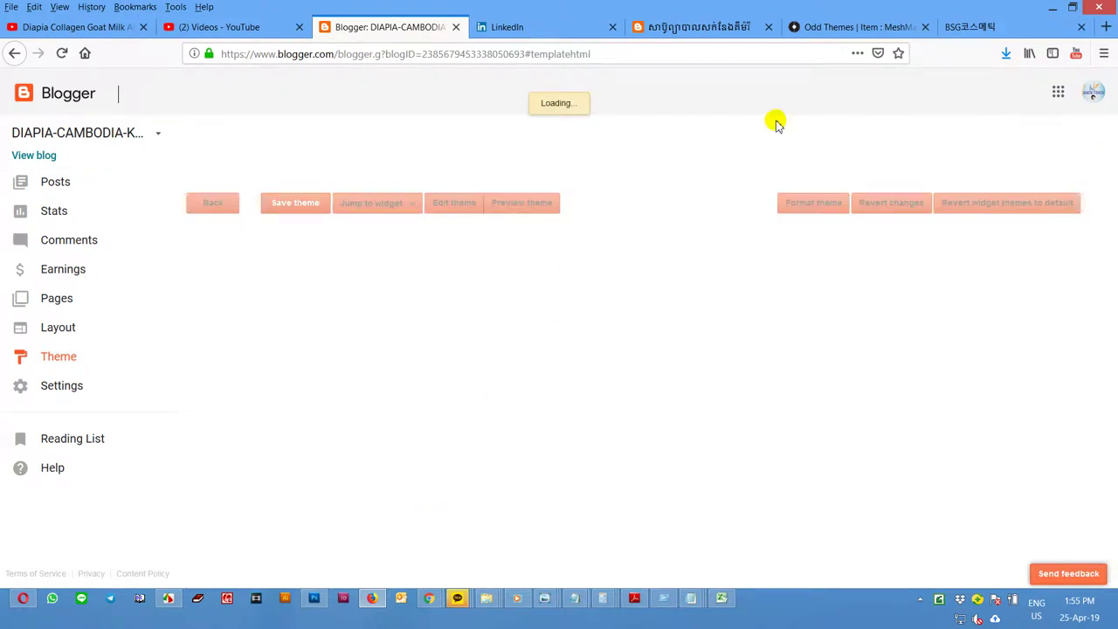
# Step: Replace the blog's entire theme HTML with the copied template code and save the theme
pyautogui.click(736, 290)
pyautogui.hotkey('ctrl', 'a')
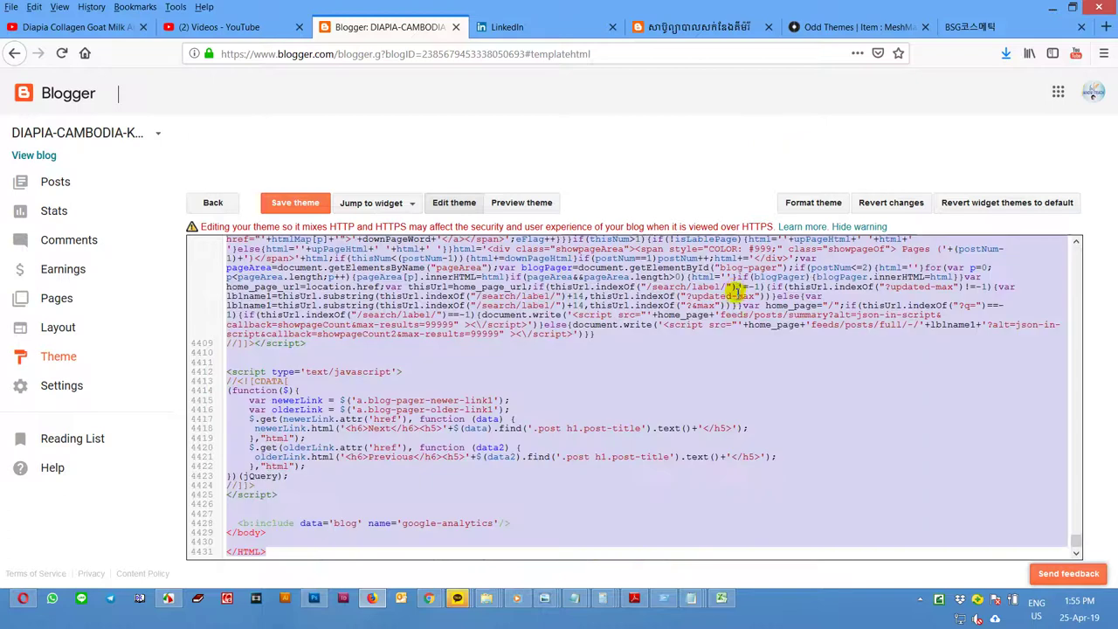
pyautogui.hotkey('ctrl', 'v')
pyautogui.click(273, 208)
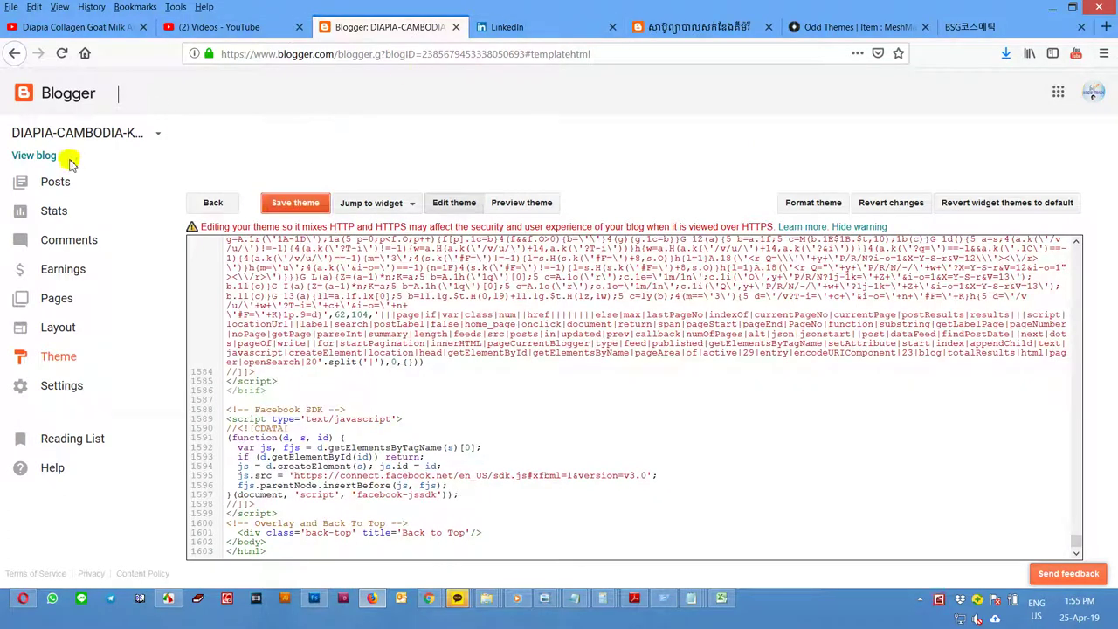
# Step: Open the live blog in a new tab and close the unneeded LinkedIn, Odd Themes and Khmer-titled tabs
pyautogui.middleClick(35, 154)
pyautogui.click(806, 28)
pyautogui.click(805, 28)
pyautogui.click(672, 29)
pyautogui.click(476, 30)
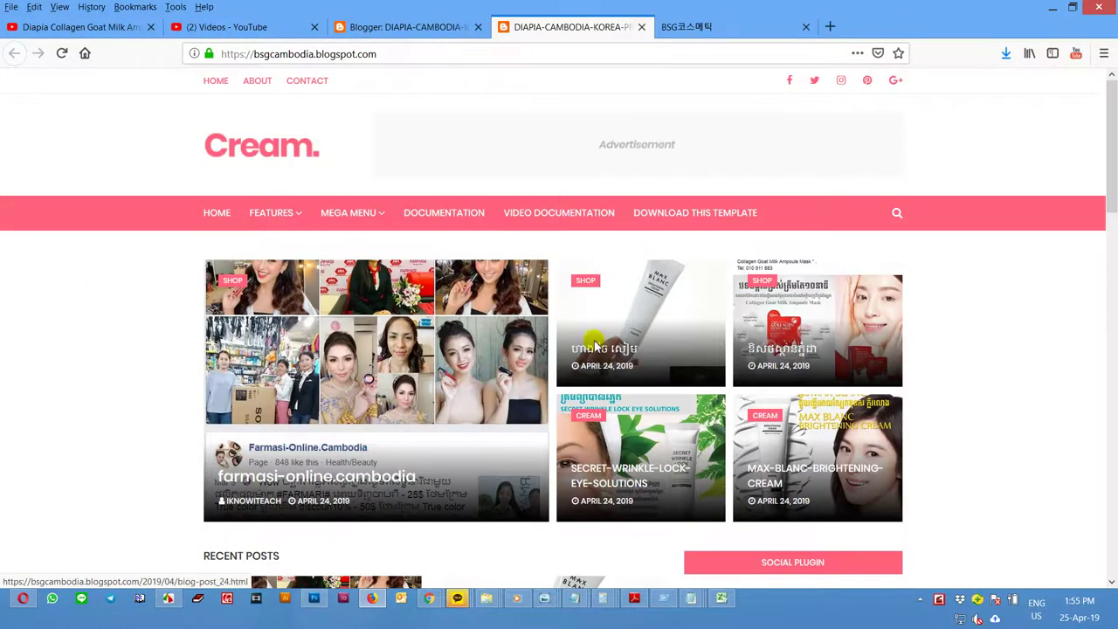
# Step: Review the live blog with the new template, from the header menu to the posts, sidebar and footer
pyautogui.scroll(-4, 937, 332)
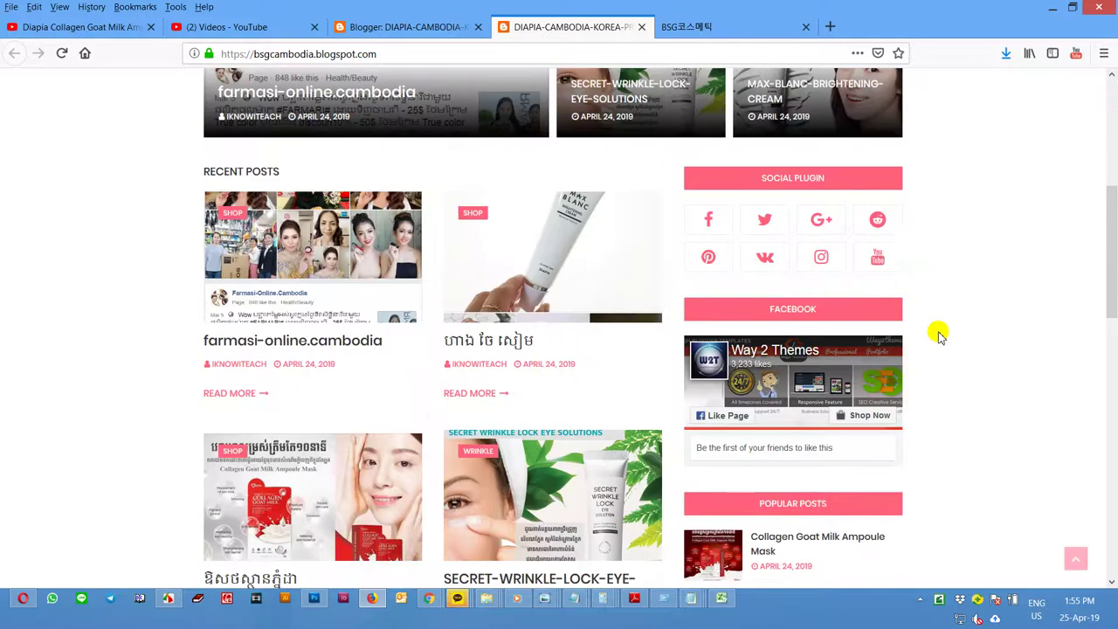
pyautogui.scroll(-8, 938, 334)
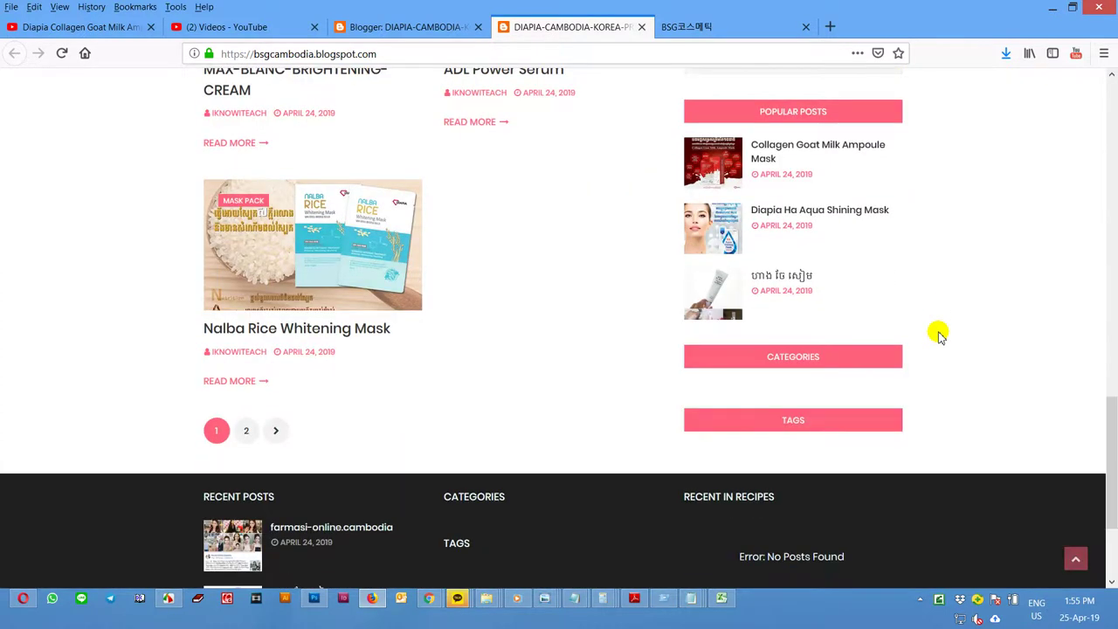
pyautogui.scroll(15, 937, 335)
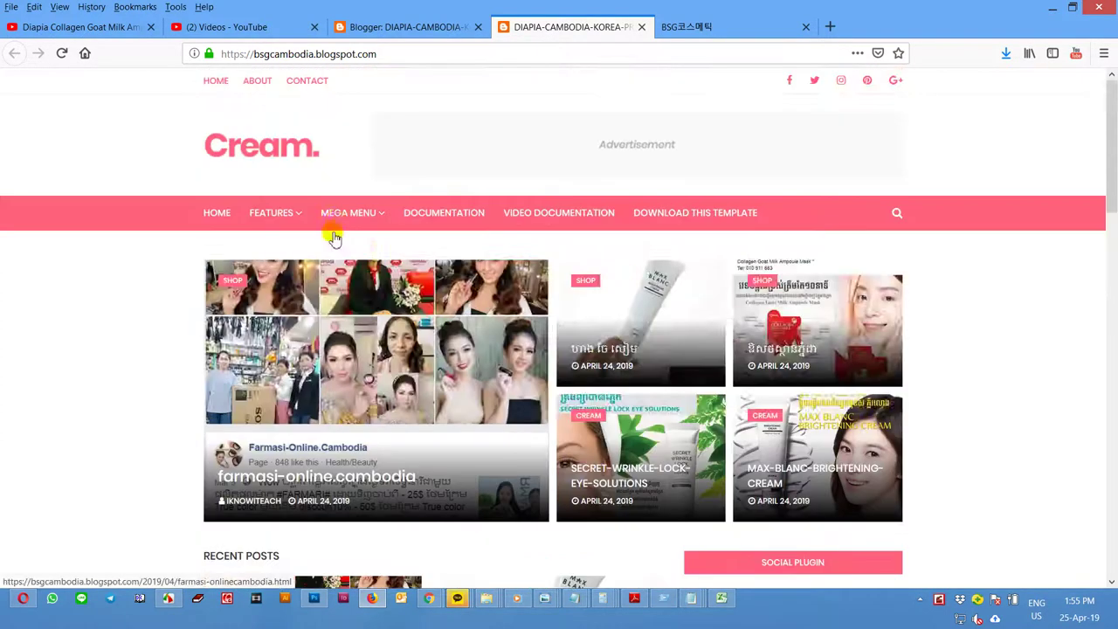
pyautogui.moveTo(337, 224)
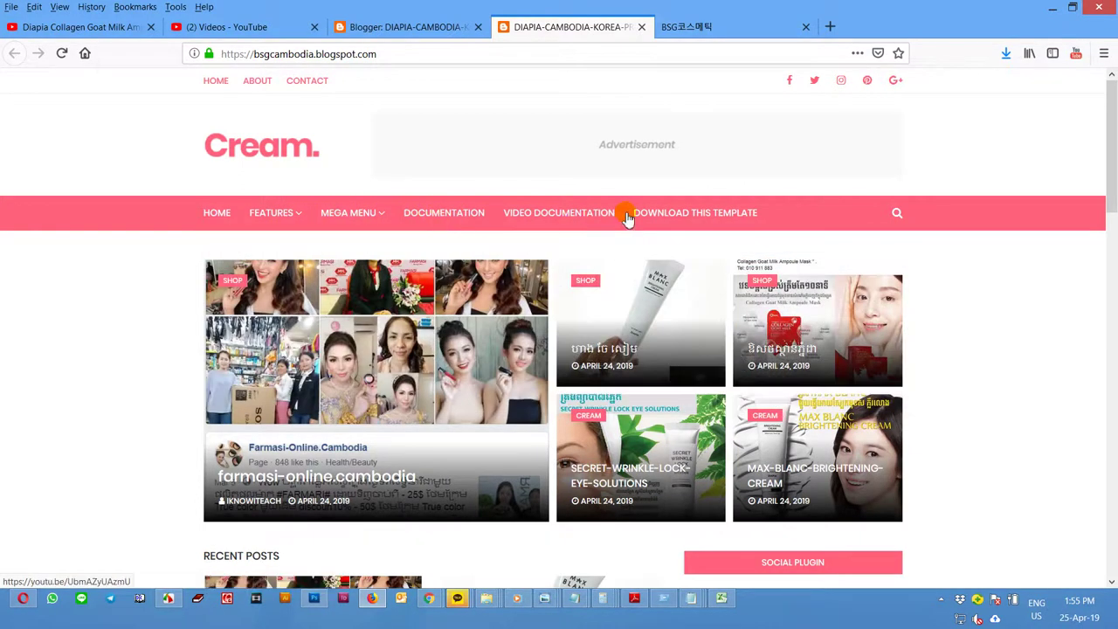
# Step: Try to edit the Pages gadget in the my-slider section of the blog's layout
pyautogui.click(451, 29)
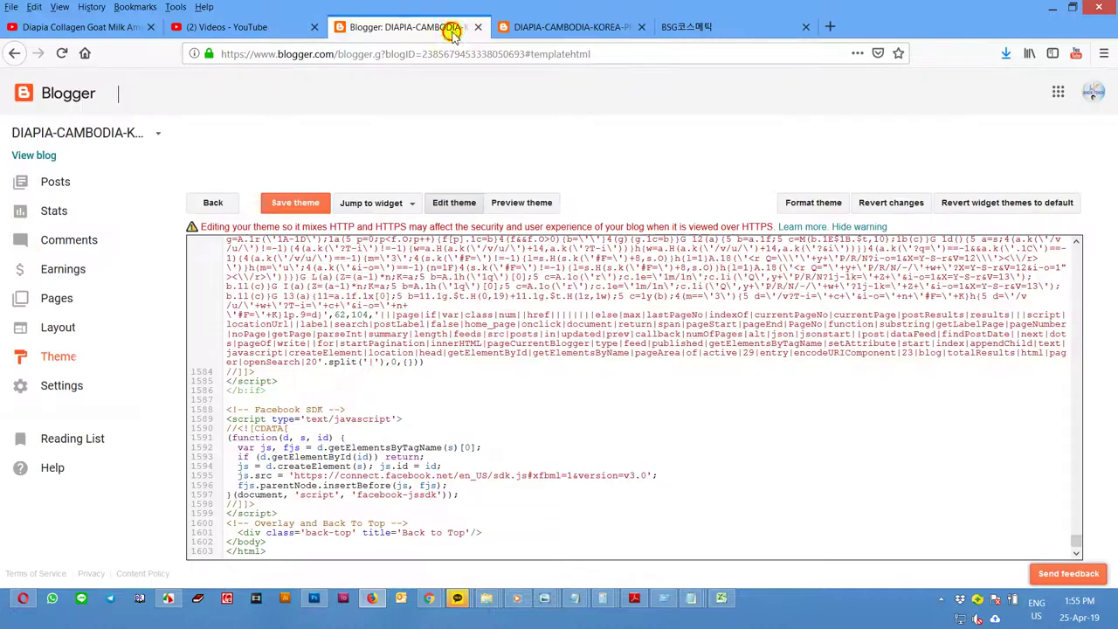
pyautogui.click(54, 327)
pyautogui.scroll(-3, 439, 387)
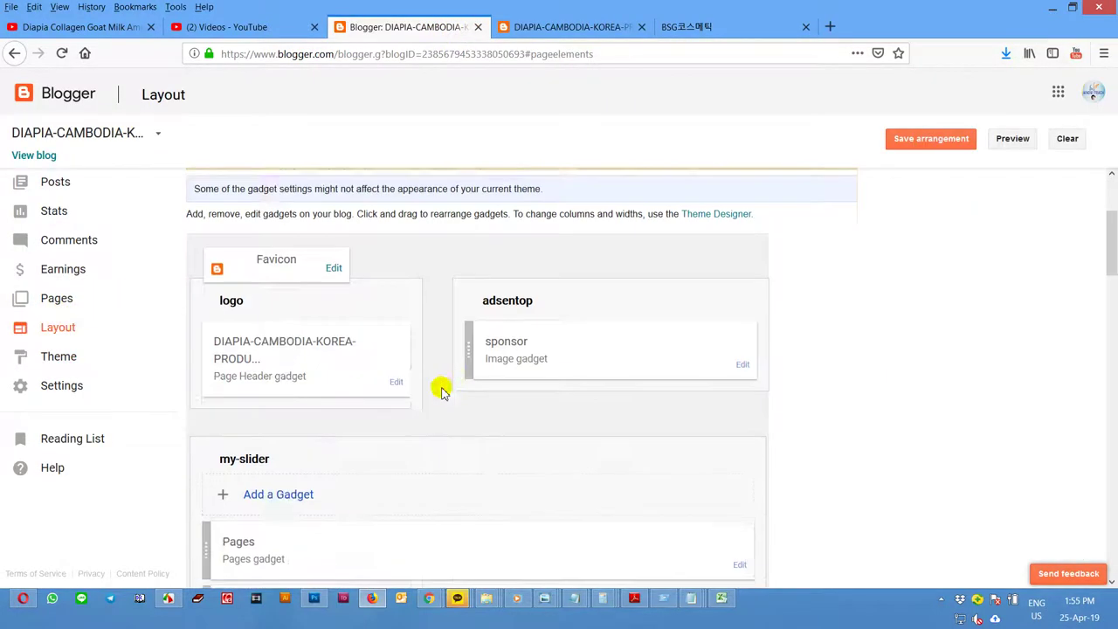
pyautogui.scroll(-1, 442, 411)
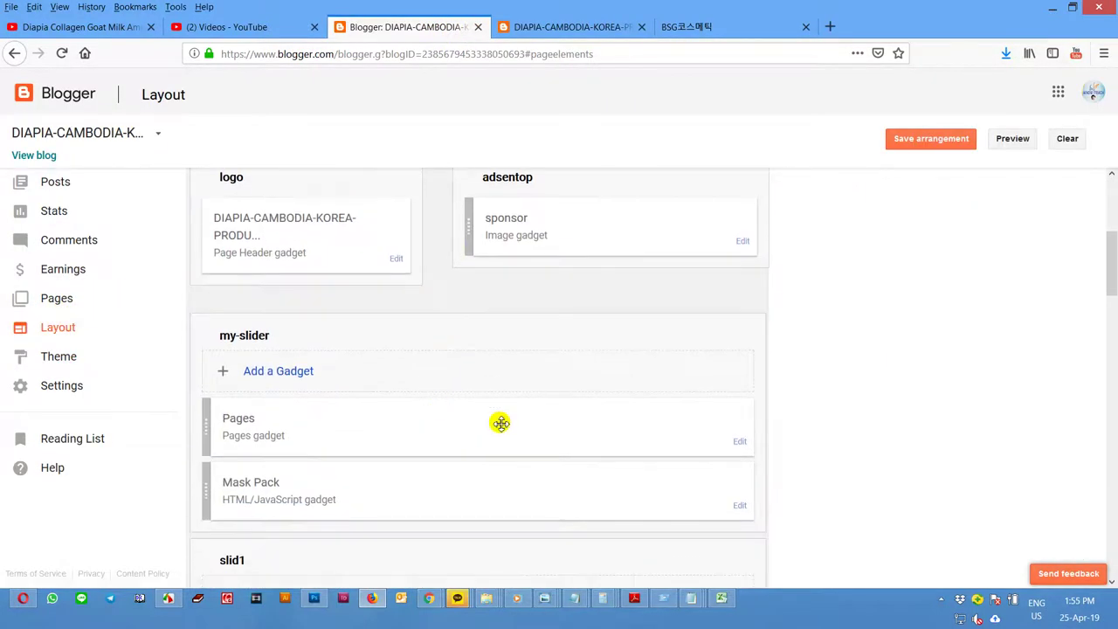
pyautogui.click(740, 441)
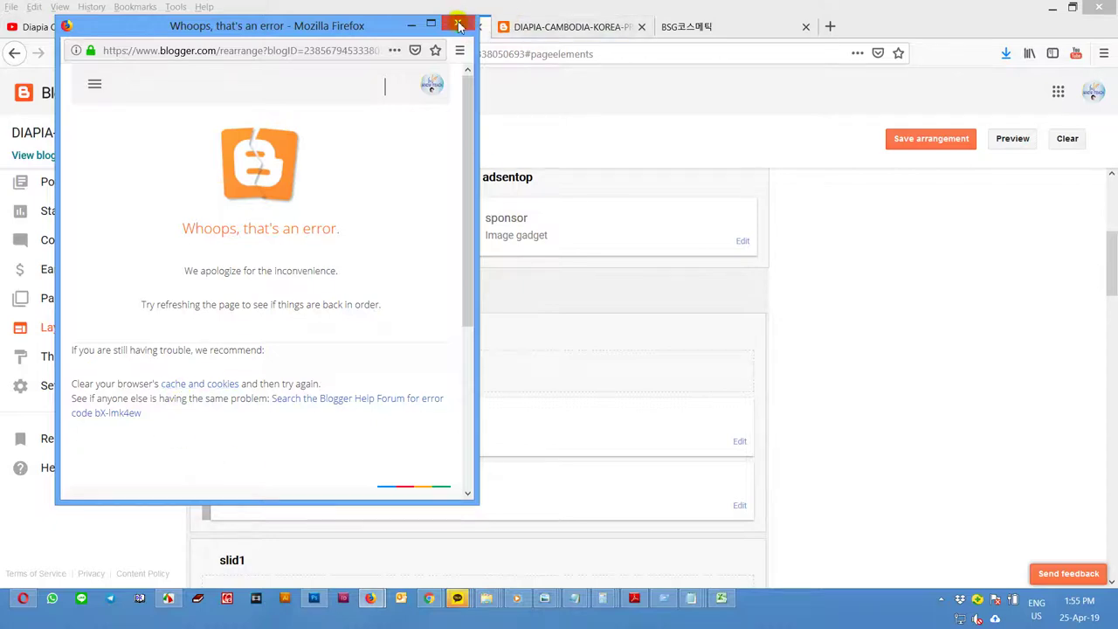
pyautogui.click(737, 112)
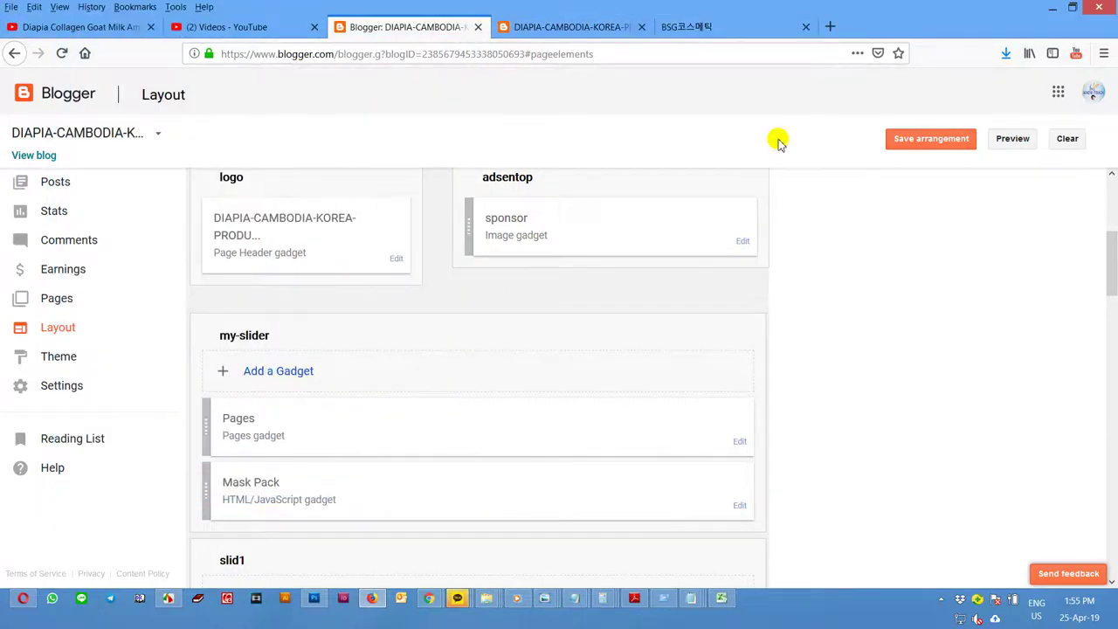
# Step: Clear all browser history, cookies, cache and site data for the Everything time range, and reload the live blog page
pyautogui.hotkey('ctrl', 'shift', 'Delete')
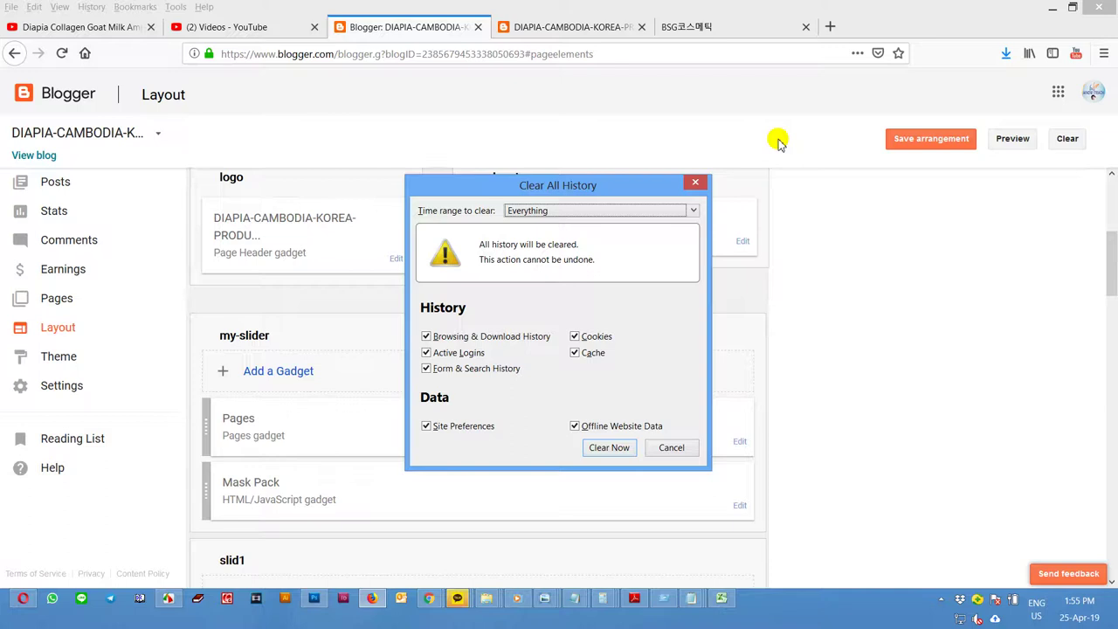
pyautogui.click(616, 449)
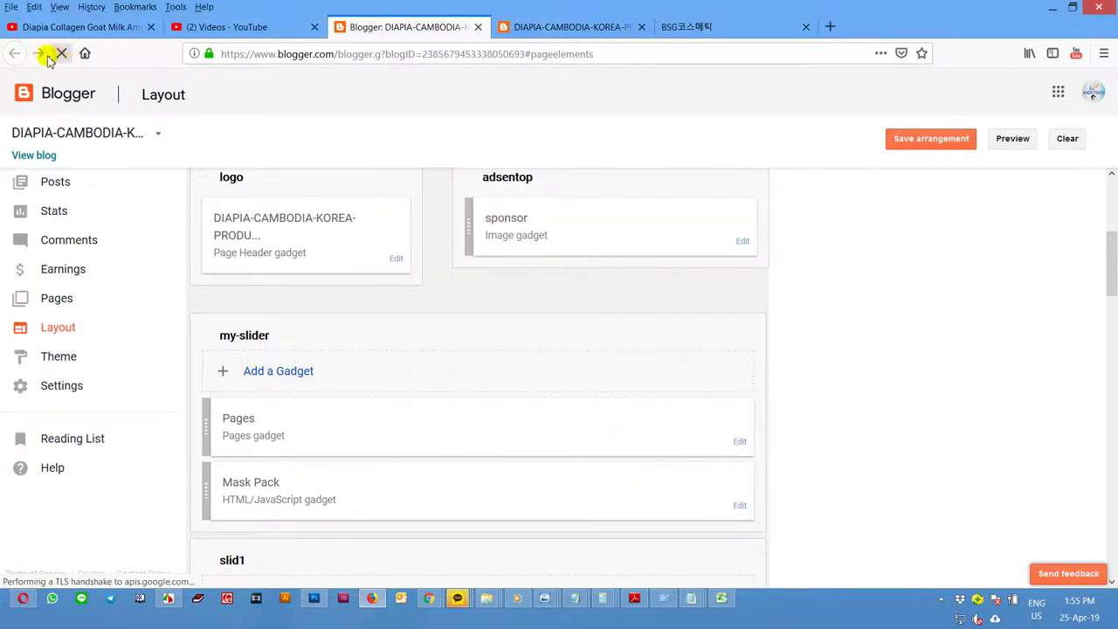
pyautogui.click(563, 31)
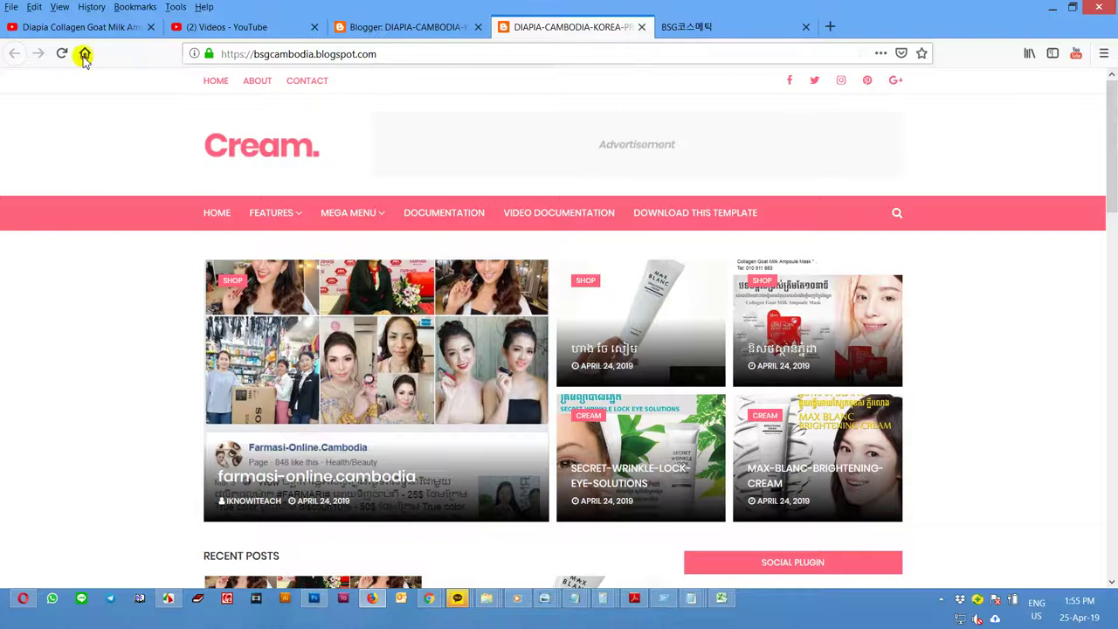
pyautogui.click(408, 55)
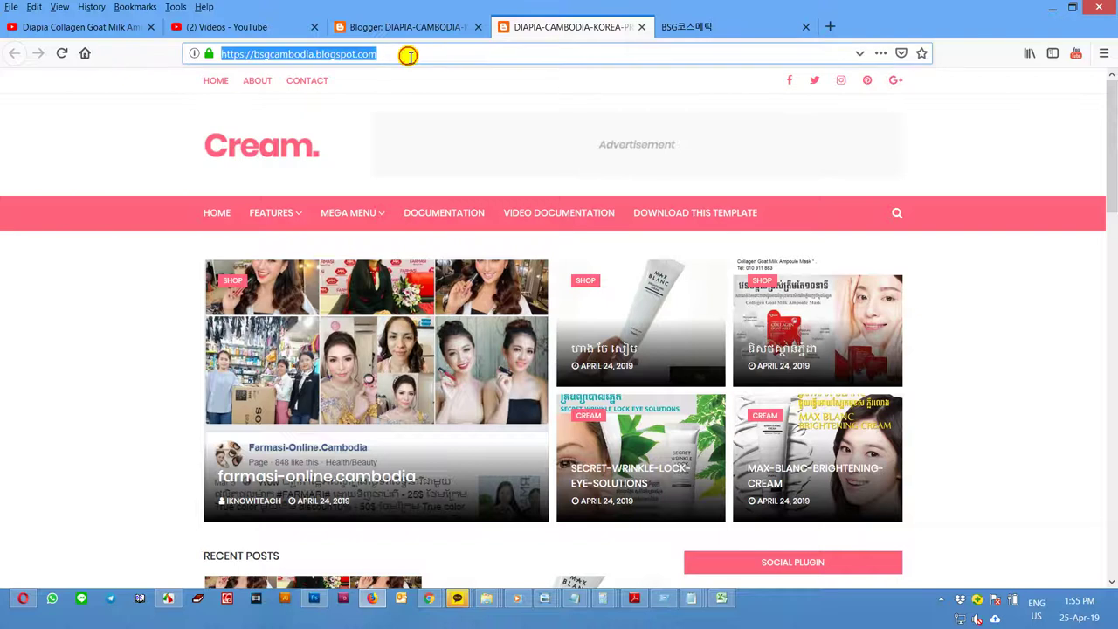
pyautogui.click(65, 54)
pyautogui.click(399, 28)
pyautogui.click(389, 54)
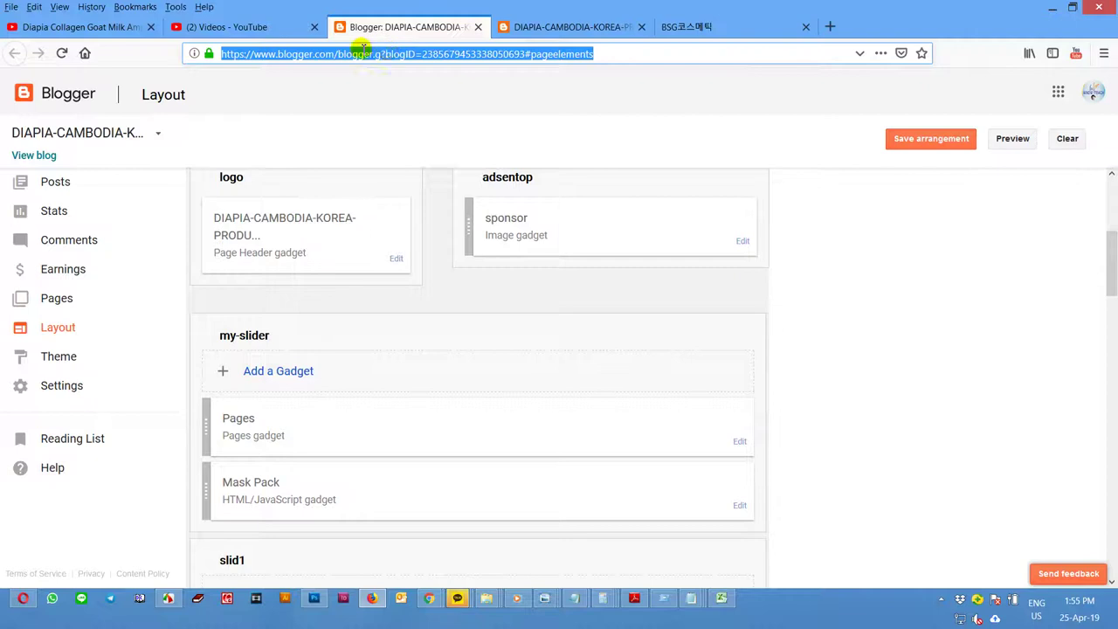
pyautogui.moveTo(338, 53); pyautogui.dragTo(855, 66)
pyautogui.press('BackSpace')
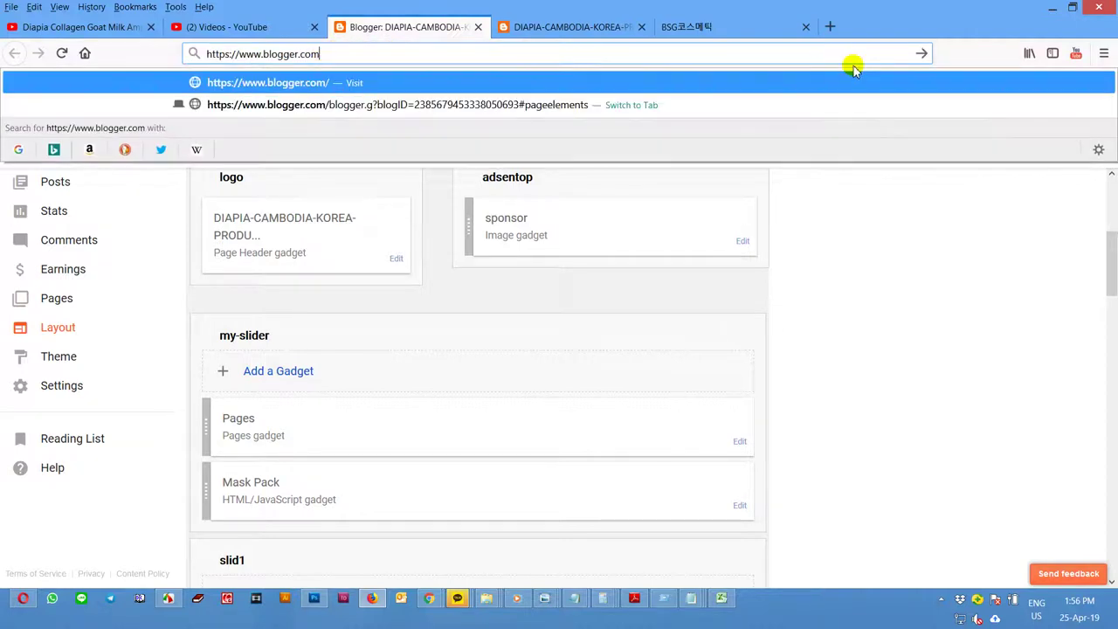
pyautogui.press('Return')
pyautogui.click(661, 291)
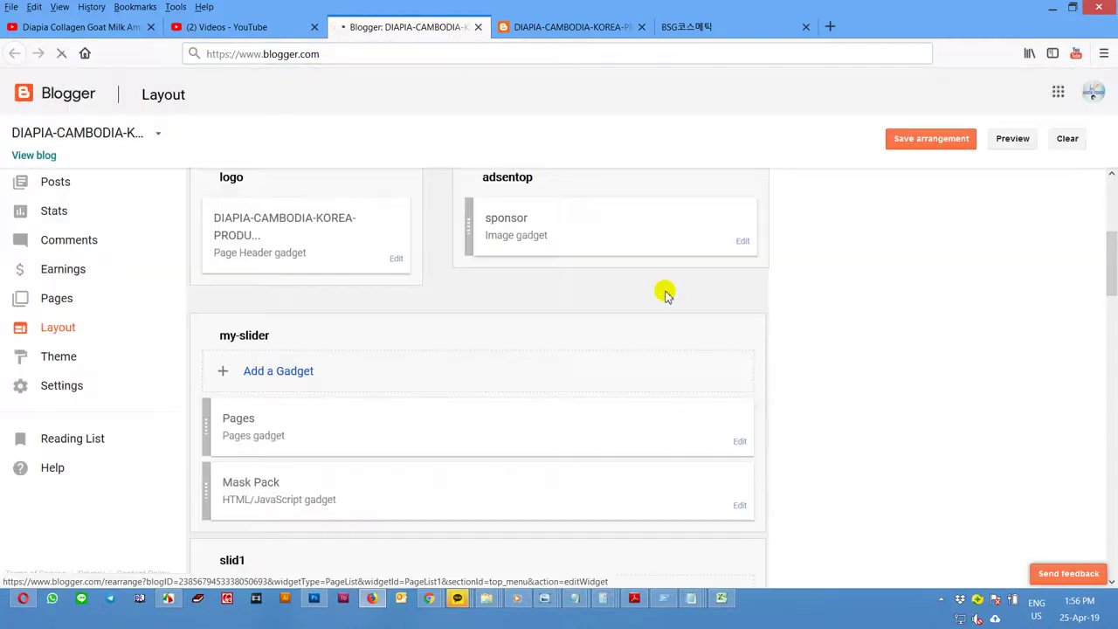
# Step: Check the live blog's featured posts, recent posts and sidebar again
pyautogui.click(564, 26)
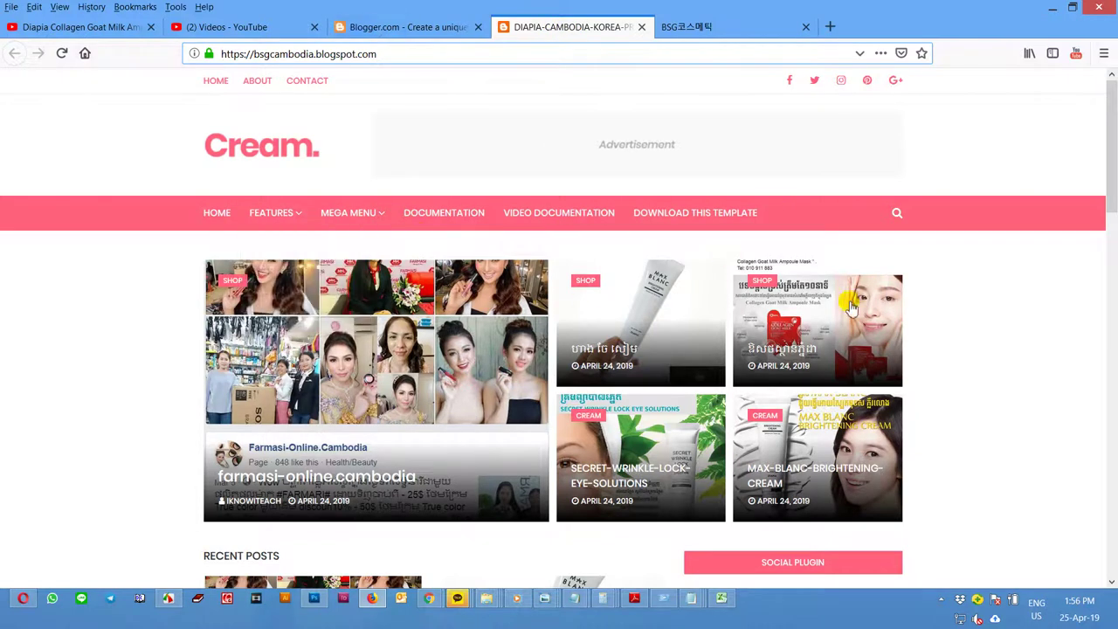
pyautogui.scroll(-5, 854, 320)
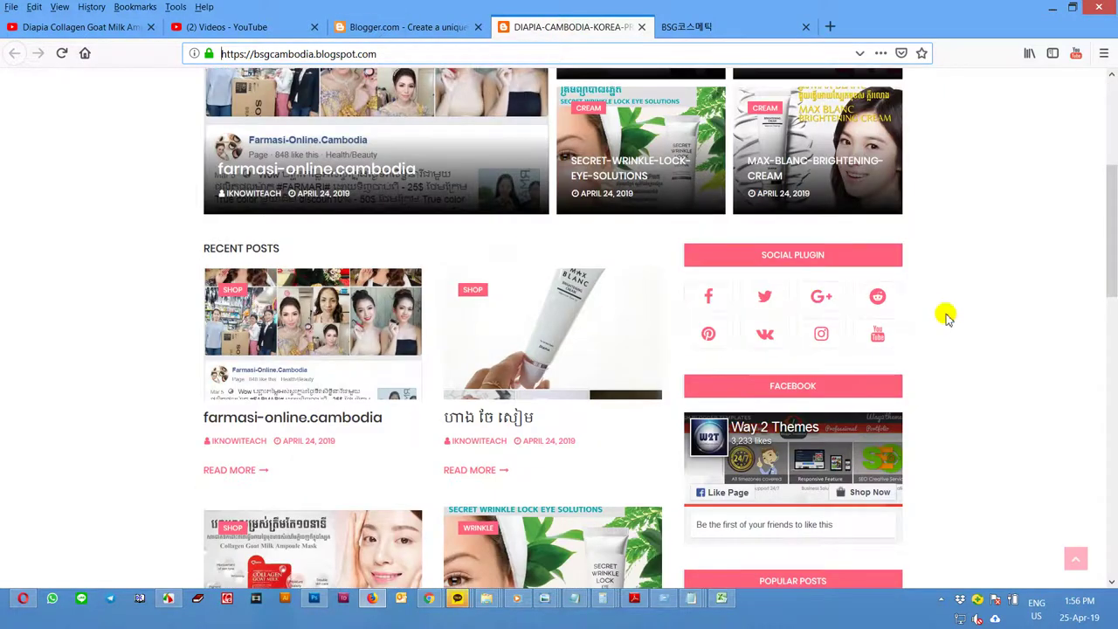
pyautogui.scroll(-5, 897, 344)
# Step: Sign in to Blogger with the saved Google account's e-mail and password
pyautogui.click(370, 26)
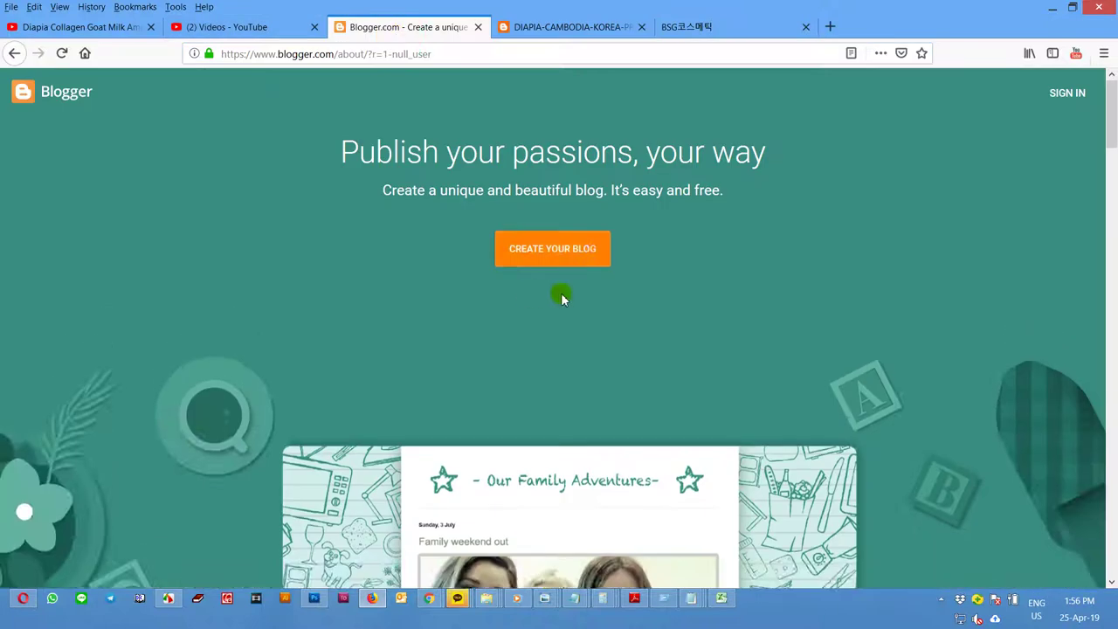
pyautogui.click(1063, 94)
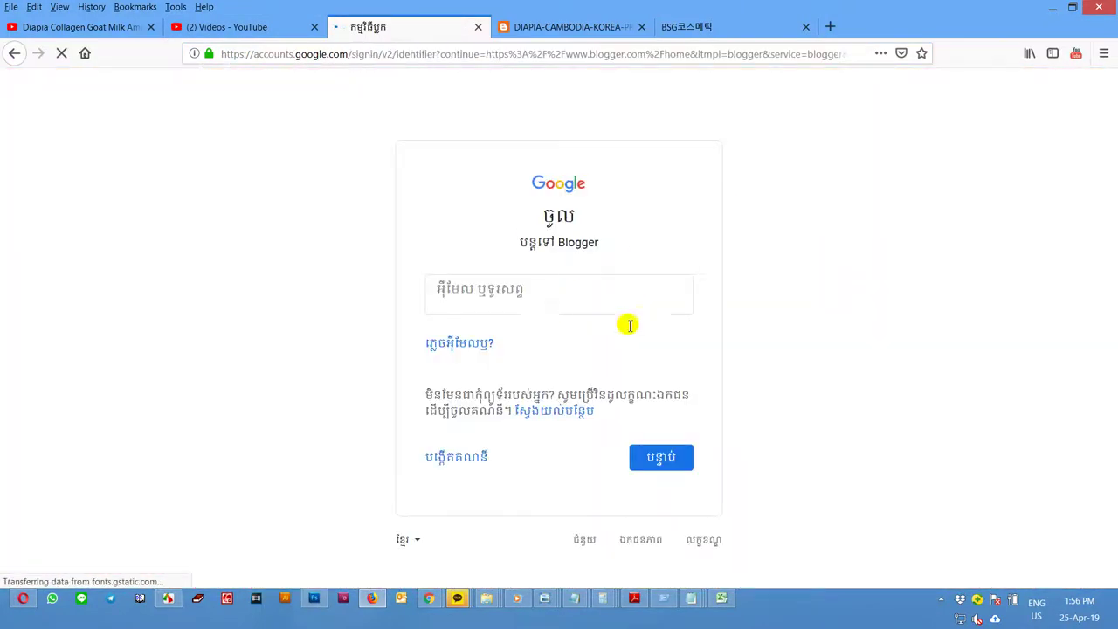
pyautogui.write('d')
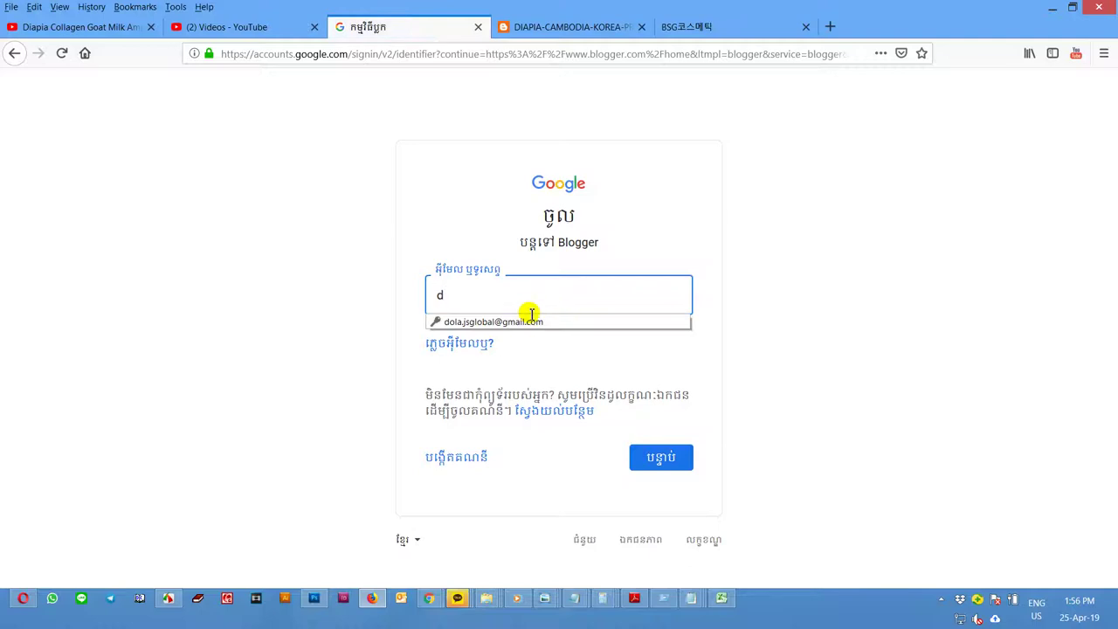
pyautogui.click(529, 322)
pyautogui.click(664, 458)
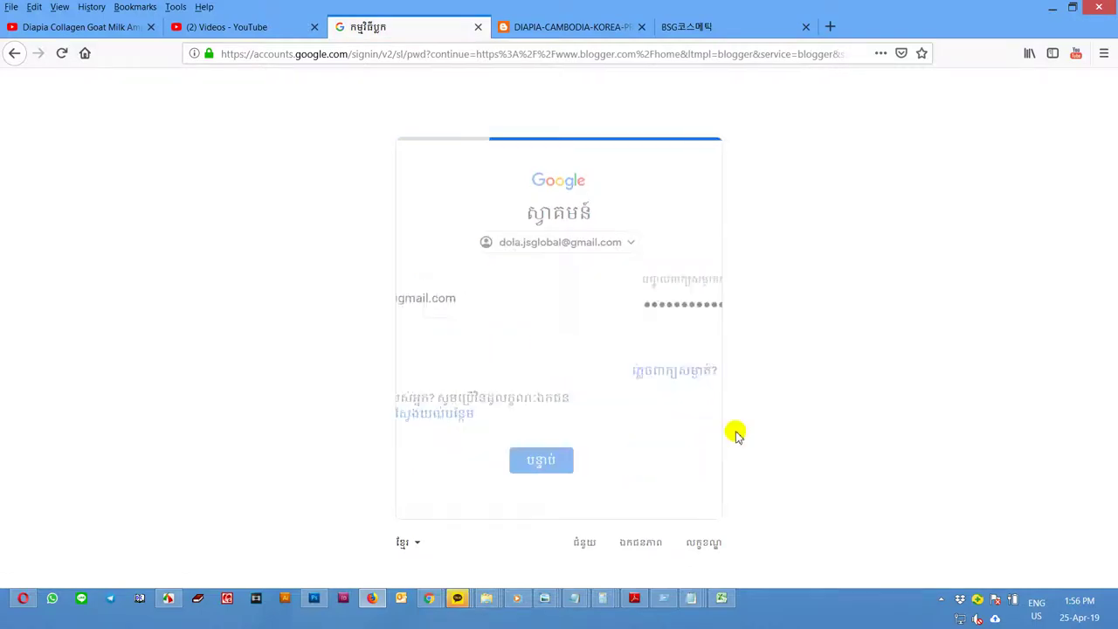
pyautogui.click(655, 379)
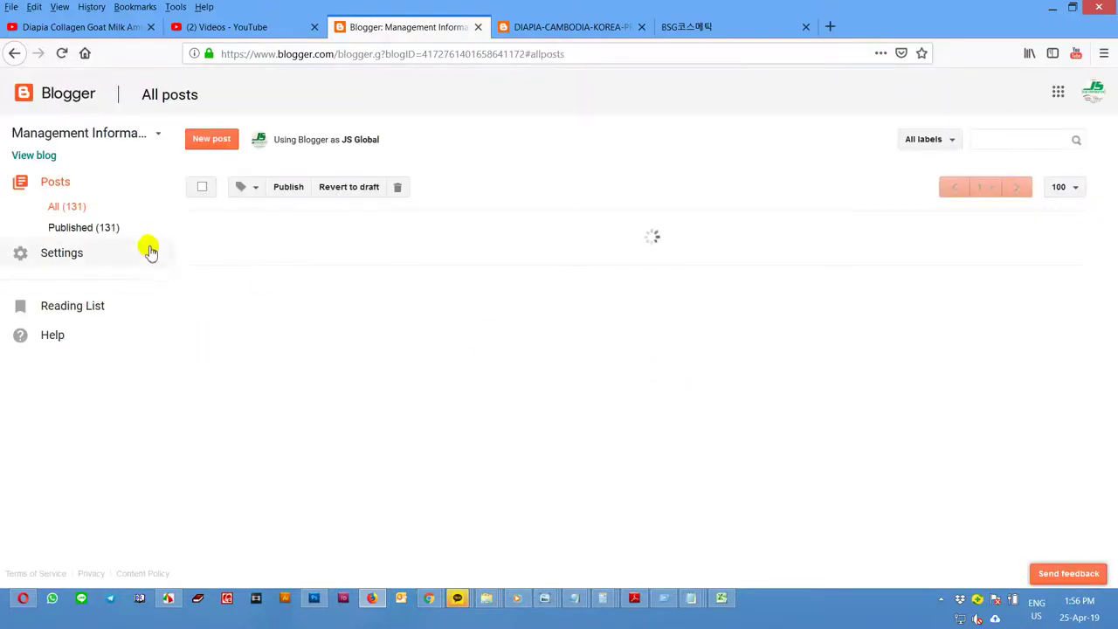
# Step: Look through the full list of blogs available in the signed-in account
pyautogui.click(153, 134)
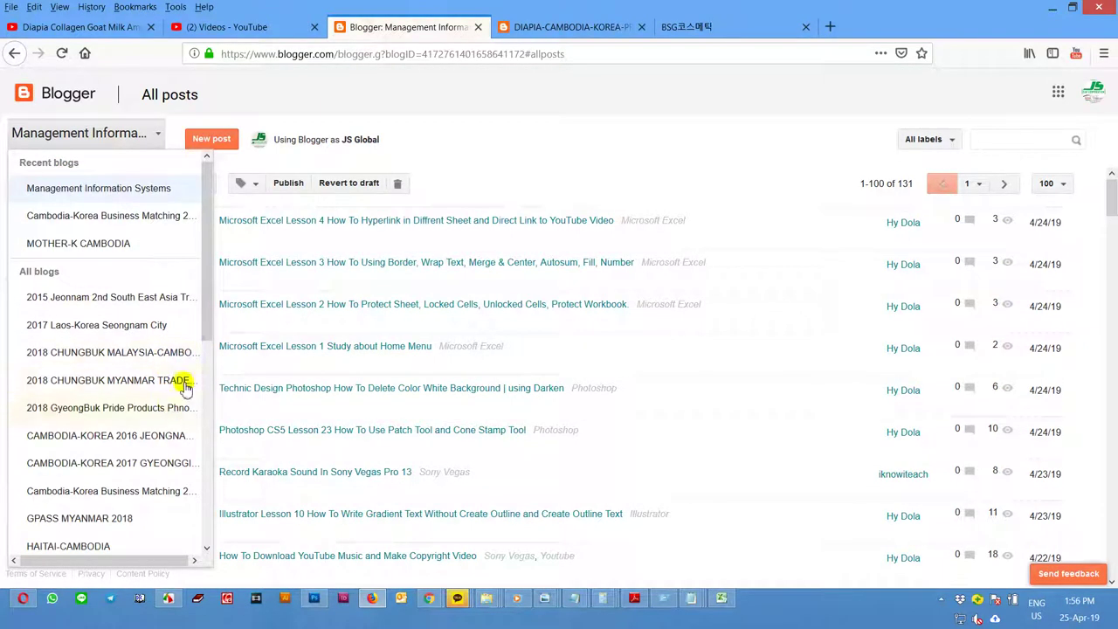
pyautogui.click(210, 452)
pyautogui.moveTo(209, 453); pyautogui.dragTo(209, 496)
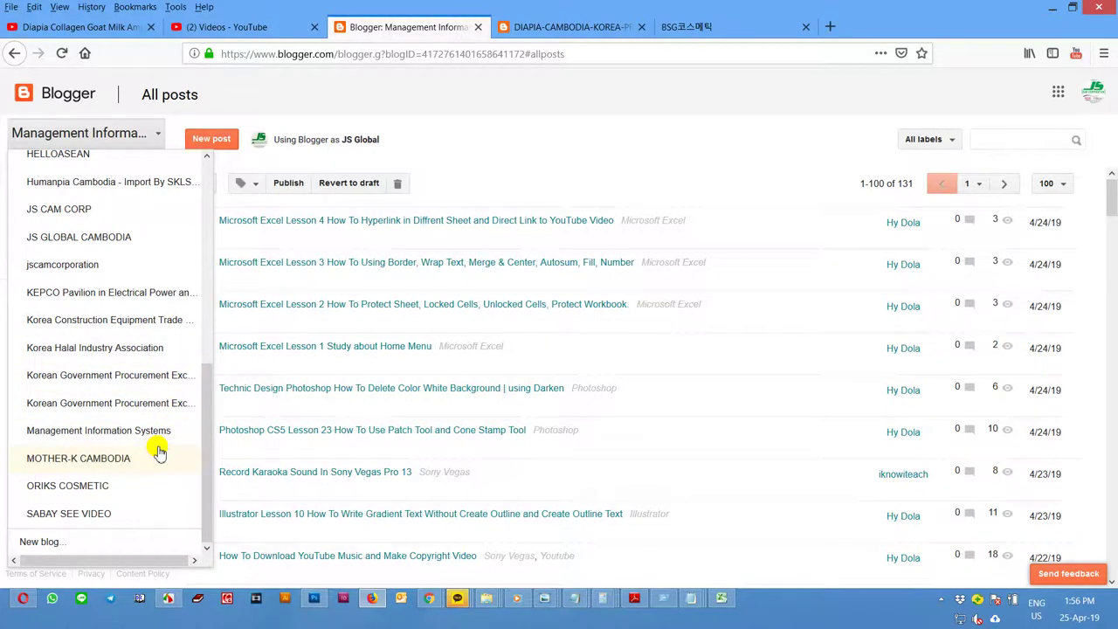
pyautogui.scroll(3, 159, 451)
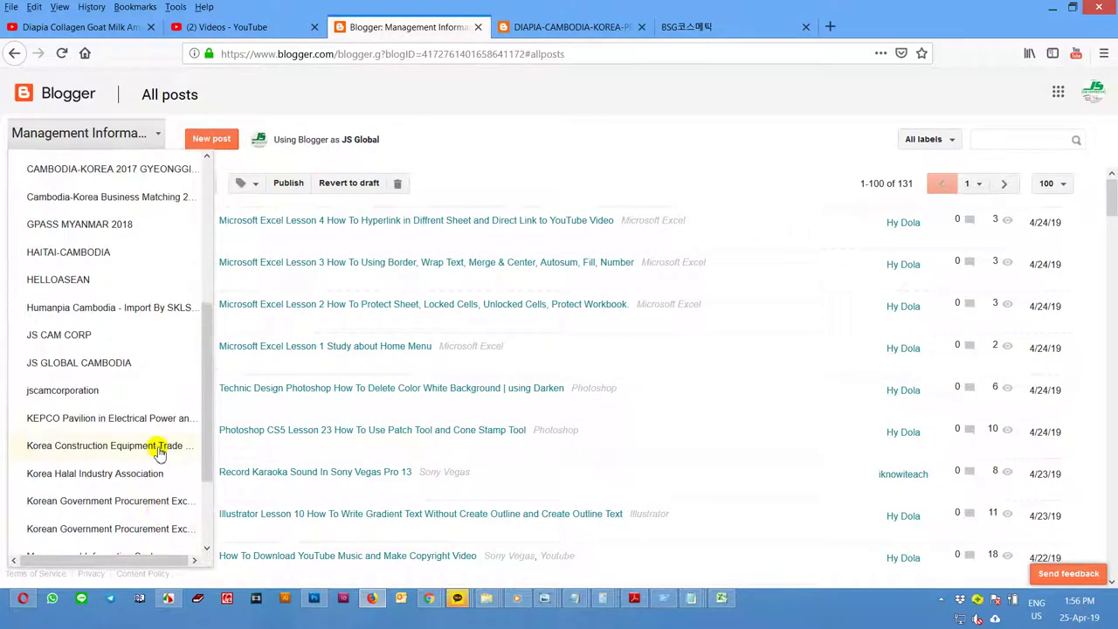
pyautogui.scroll(7, 159, 453)
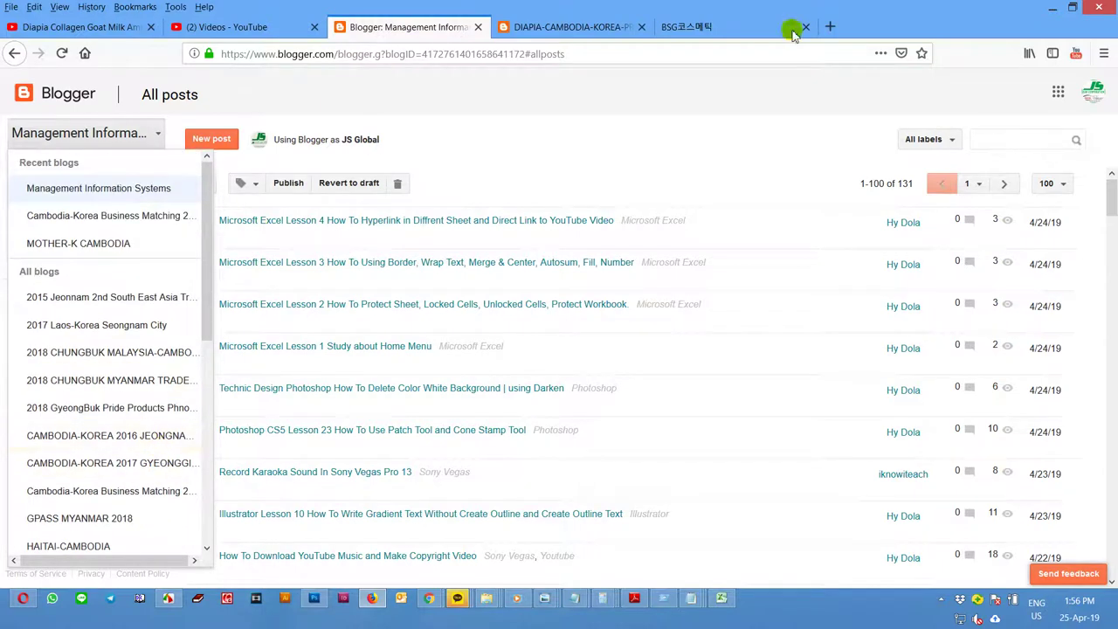
# Step: Add another Google account and sign in to Blogger with its saved e-mail and password
pyautogui.click(1090, 92)
pyautogui.click(943, 232)
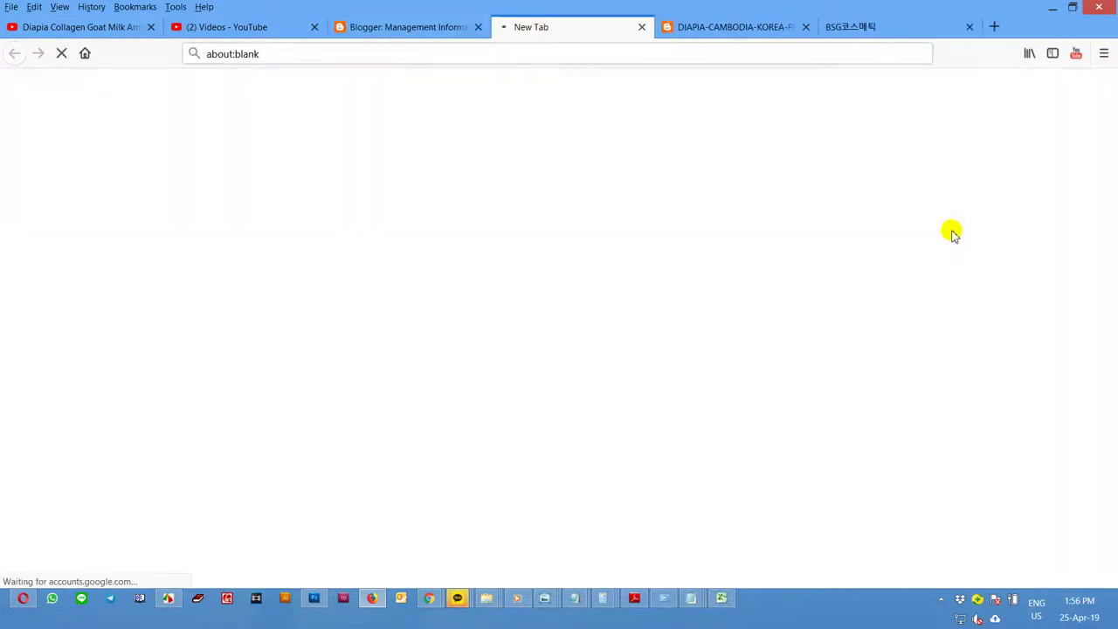
pyautogui.click(494, 297)
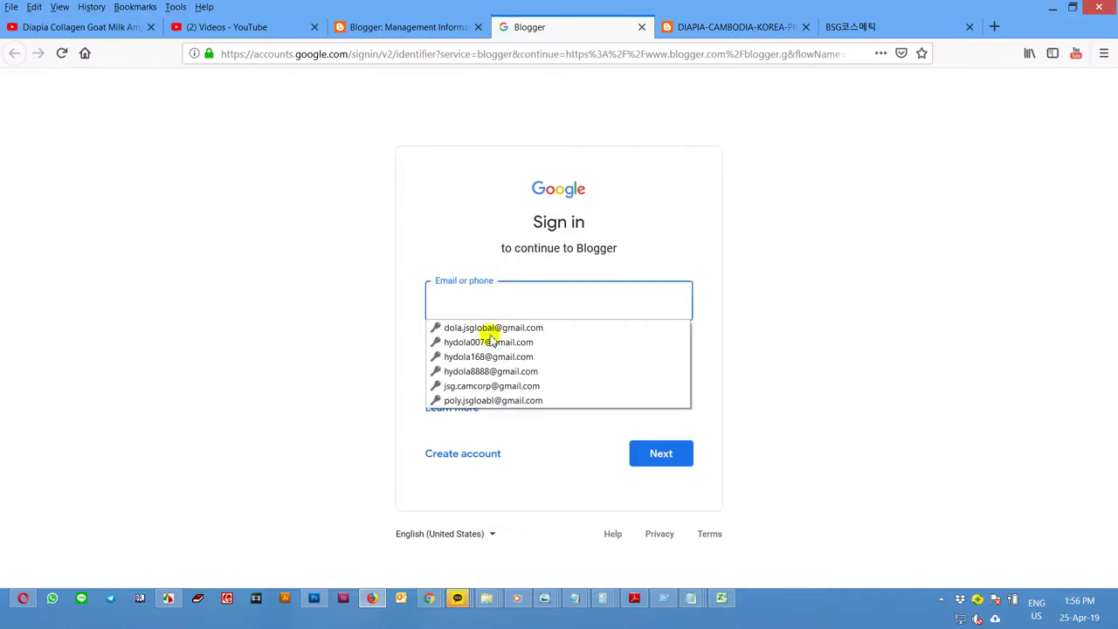
pyautogui.click(491, 374)
pyautogui.click(666, 449)
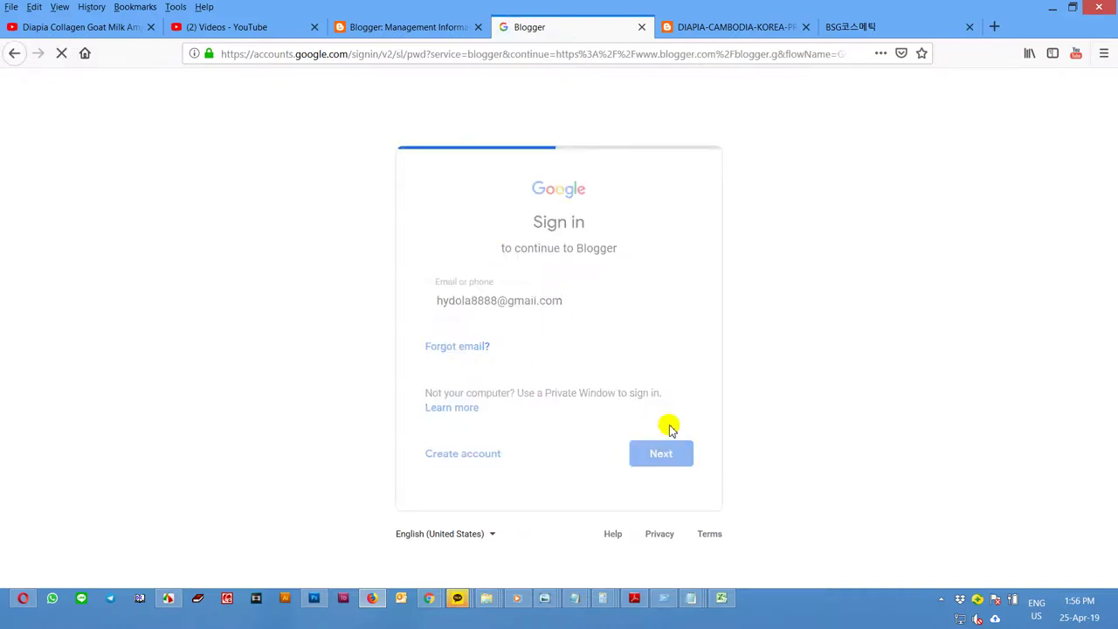
pyautogui.click(679, 378)
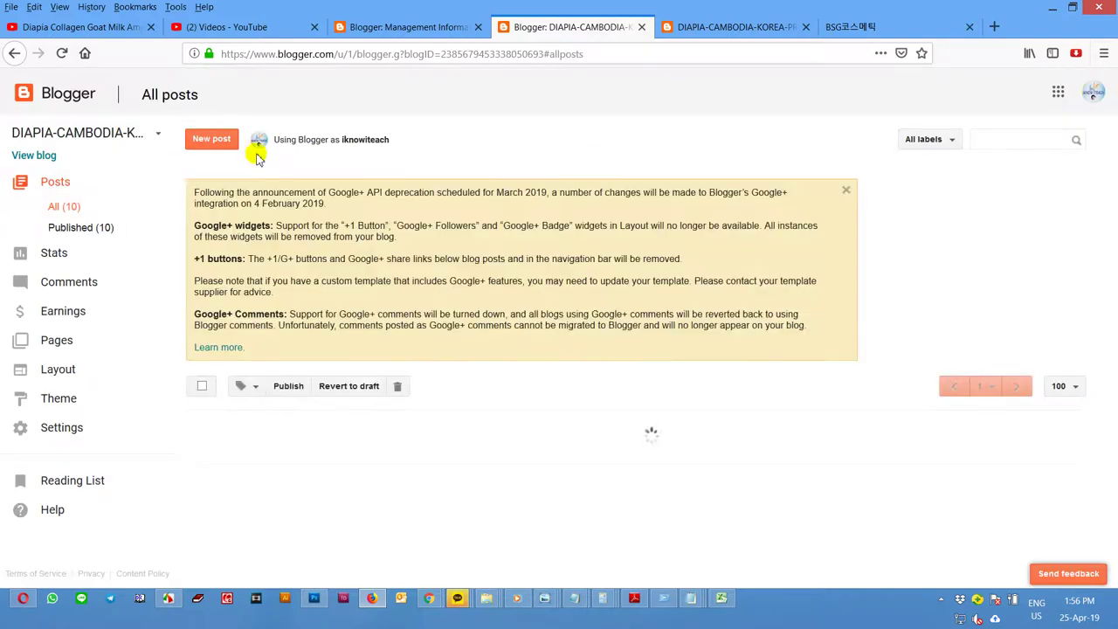
# Step: Open the layout page of the DIAPIA-CAMBODIA blog and find the Main Menu section
pyautogui.click(51, 374)
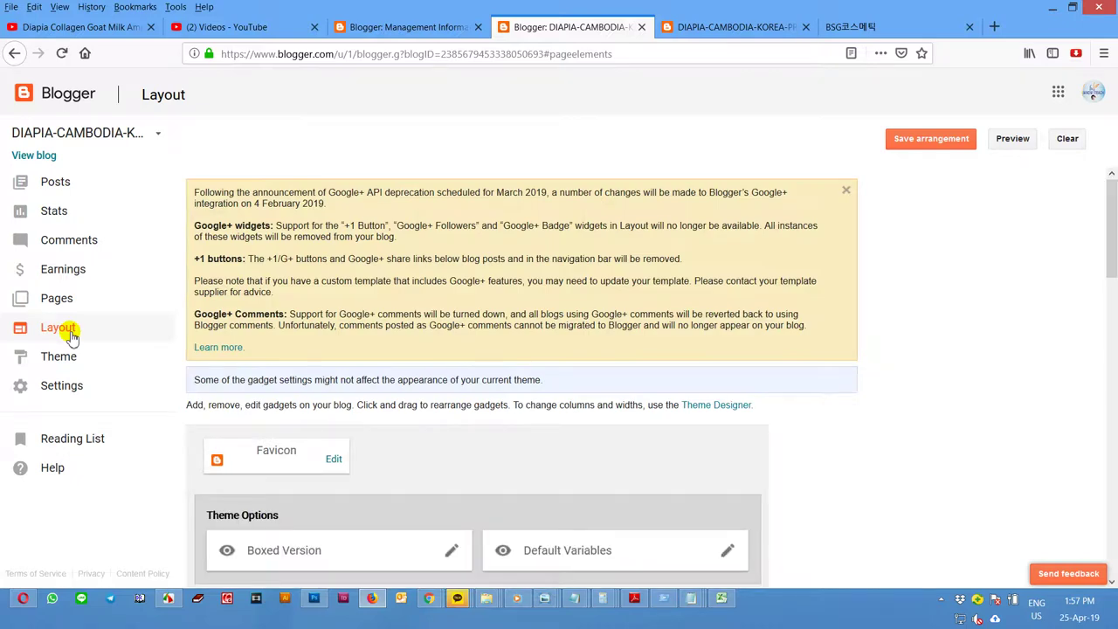
pyautogui.scroll(-3, 559, 347)
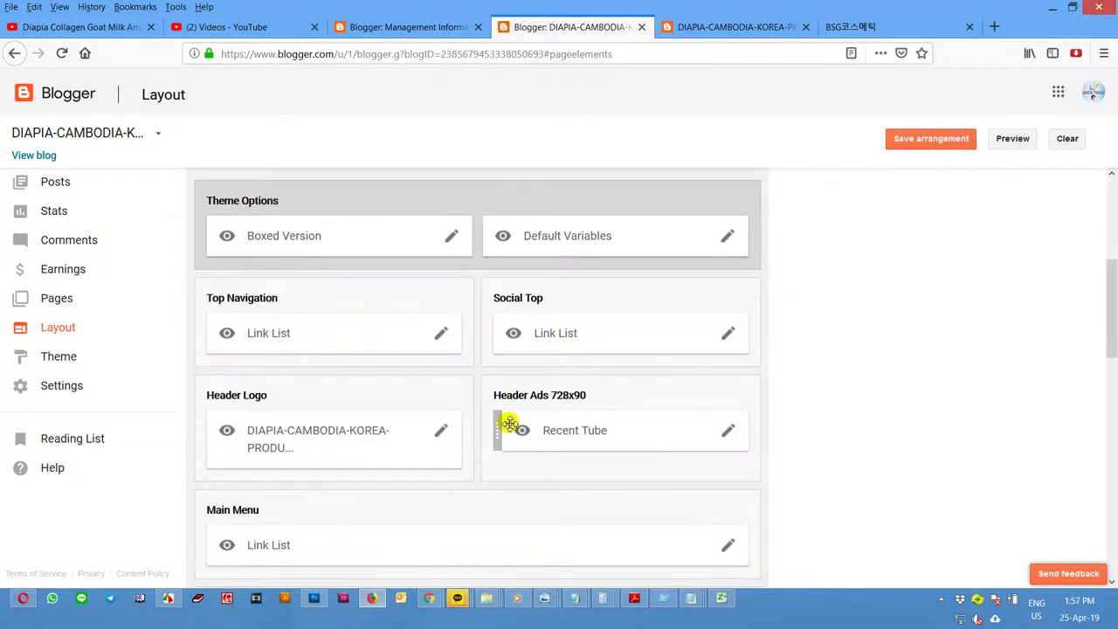
pyautogui.scroll(-1, 510, 425)
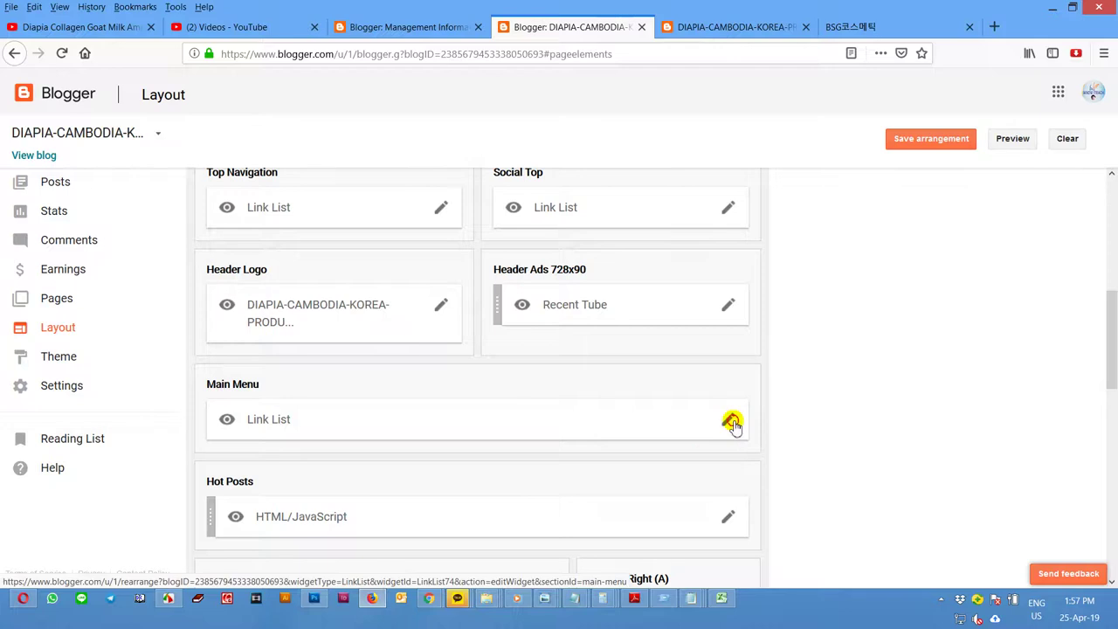
# Step: Delete the Download This Template, Video Documentation and Documentation links from the Main Menu link list and save it
pyautogui.click(731, 423)
pyautogui.scroll(-2, 315, 347)
pyautogui.scroll(-2, 315, 347)
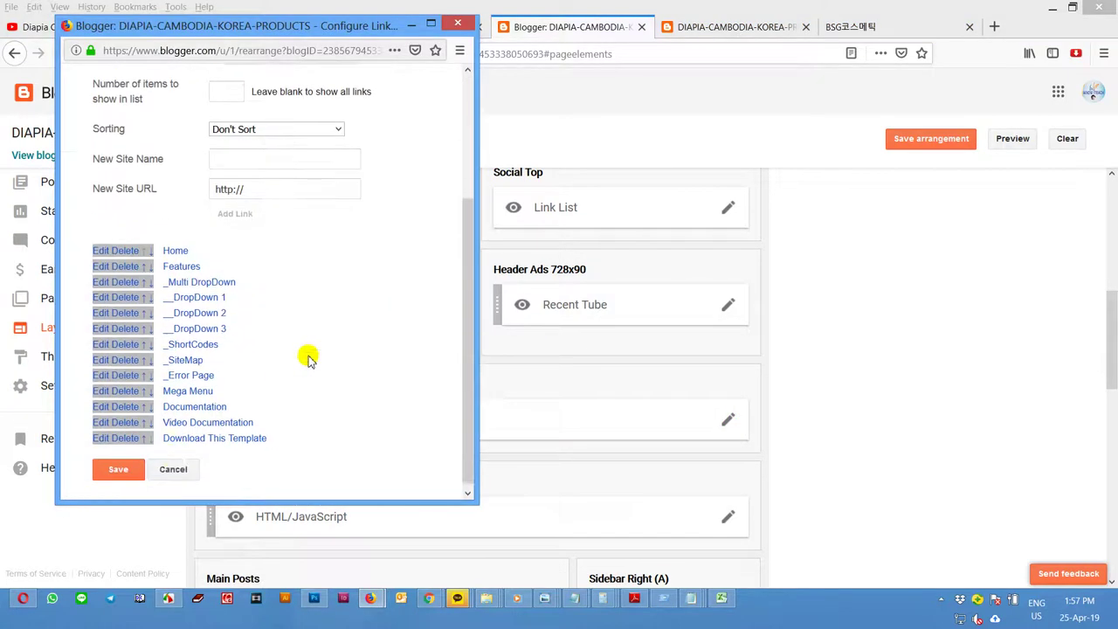
pyautogui.click(116, 434)
pyautogui.scroll(-4, 145, 463)
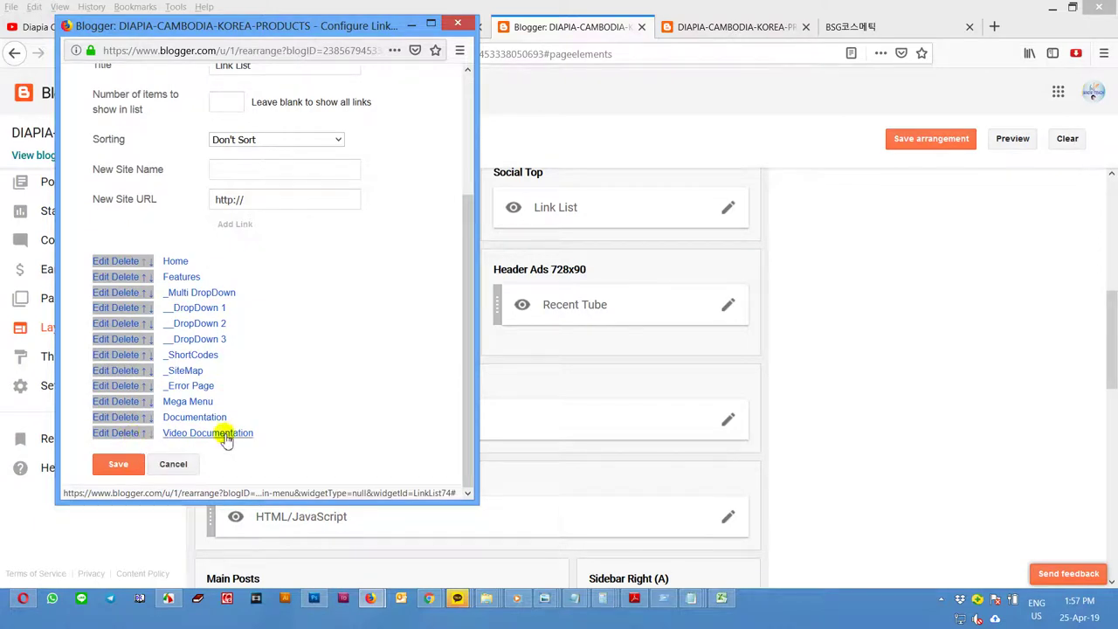
pyautogui.click(117, 433)
pyautogui.scroll(-4, 131, 450)
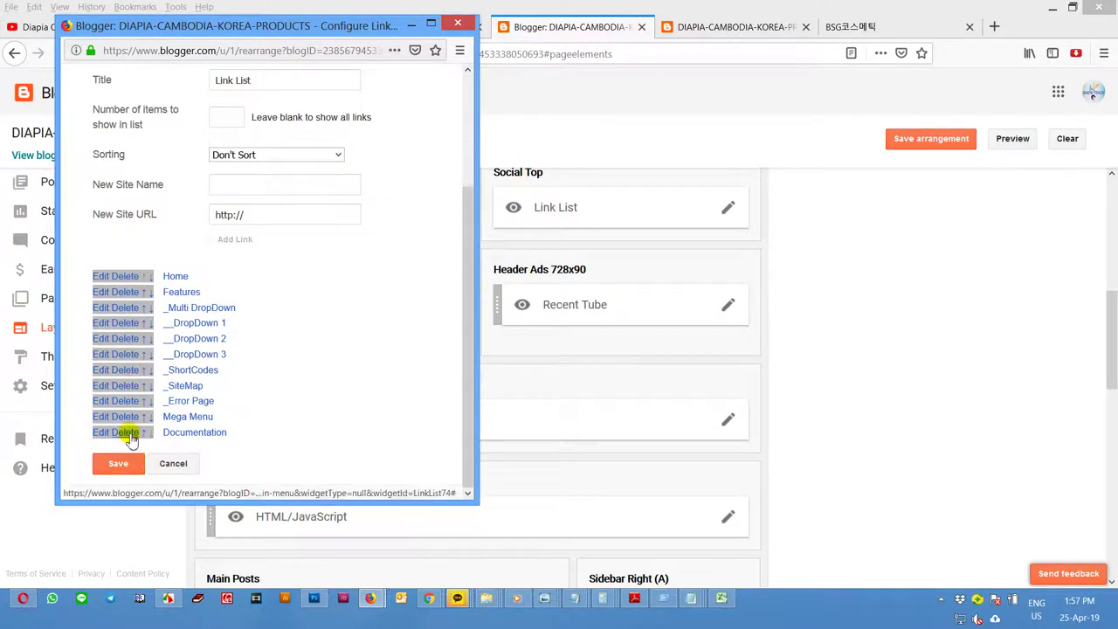
pyautogui.click(130, 434)
pyautogui.scroll(-2, 165, 440)
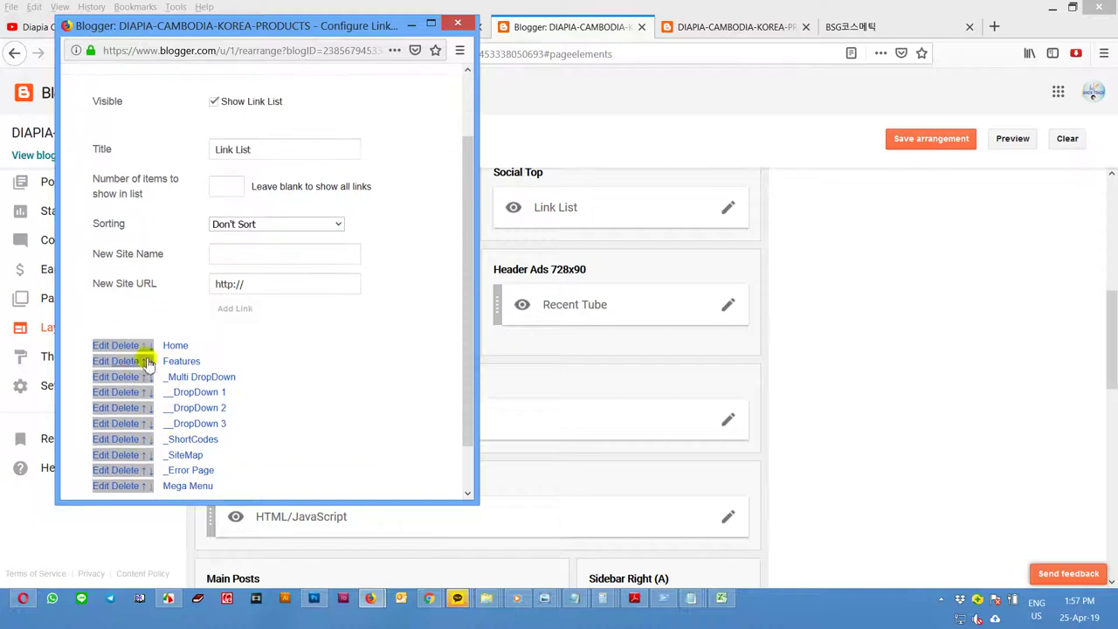
pyautogui.scroll(-2, 256, 392)
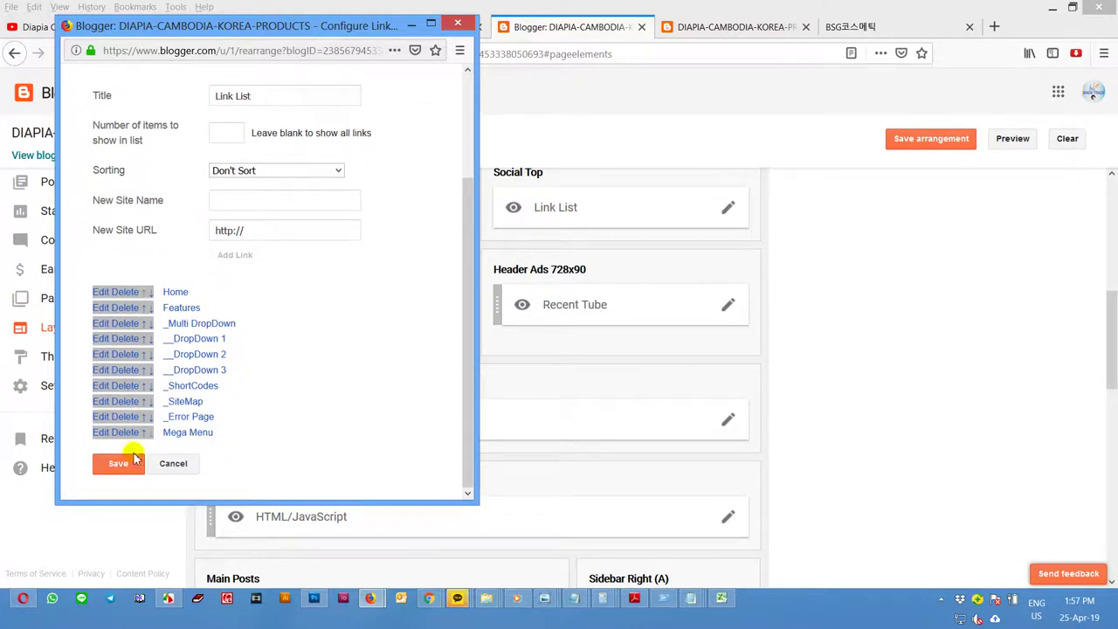
# Step: Save the layout arrangement and reload the live blog
pyautogui.click(914, 142)
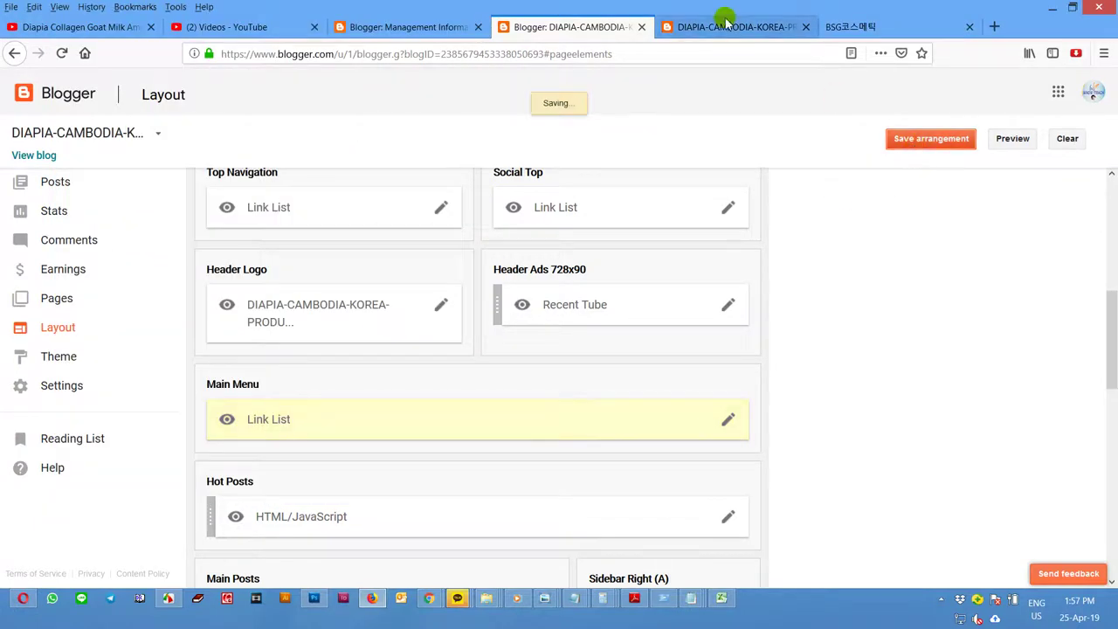
pyautogui.click(725, 26)
pyautogui.click(63, 54)
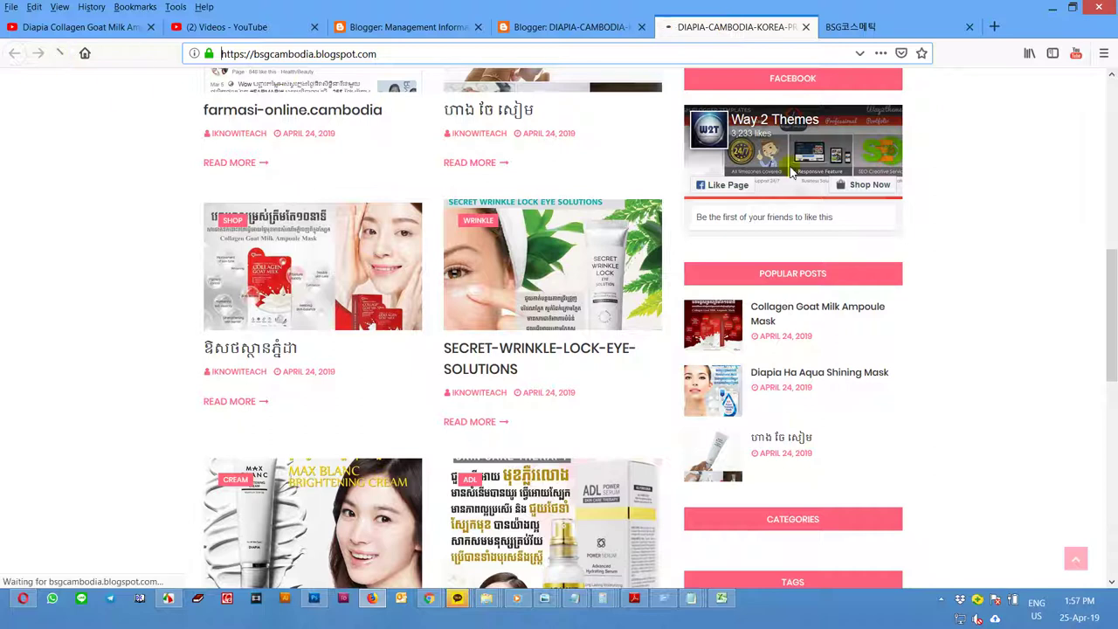
# Step: Open the Cream template's live demo in Opera and examine its Features and Mega Menu dropdowns
pyautogui.click(25, 599)
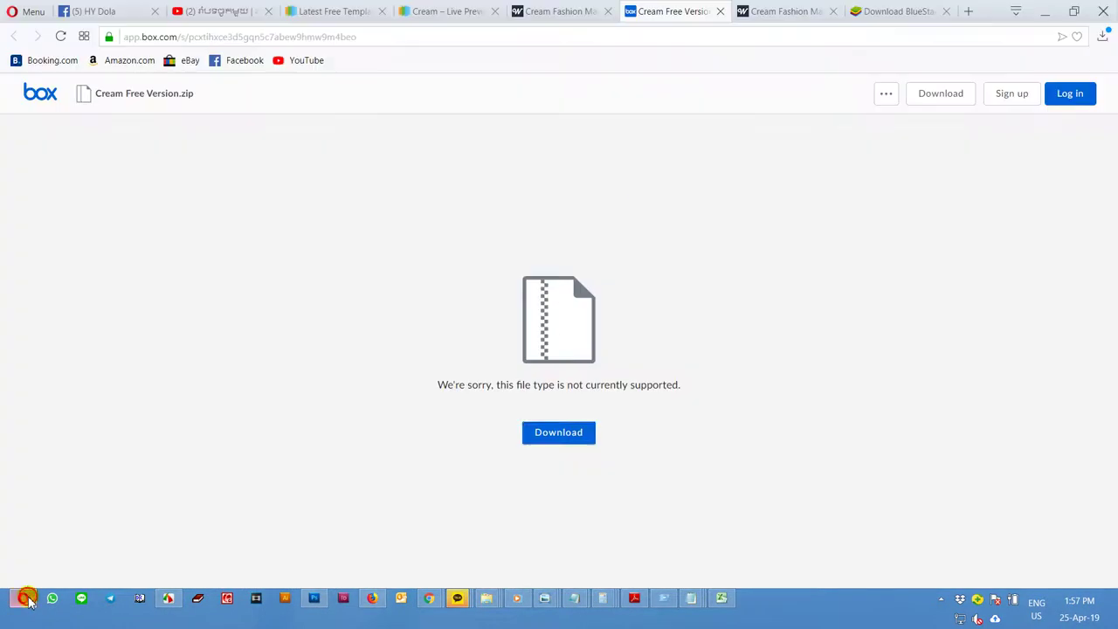
pyautogui.click(556, 8)
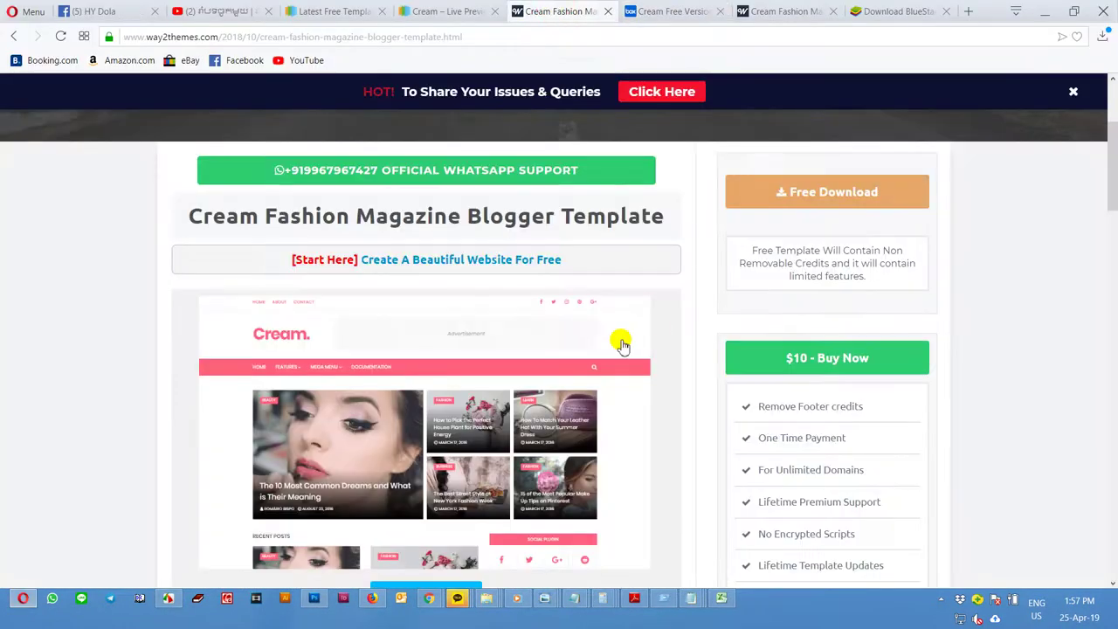
pyautogui.scroll(-3, 594, 392)
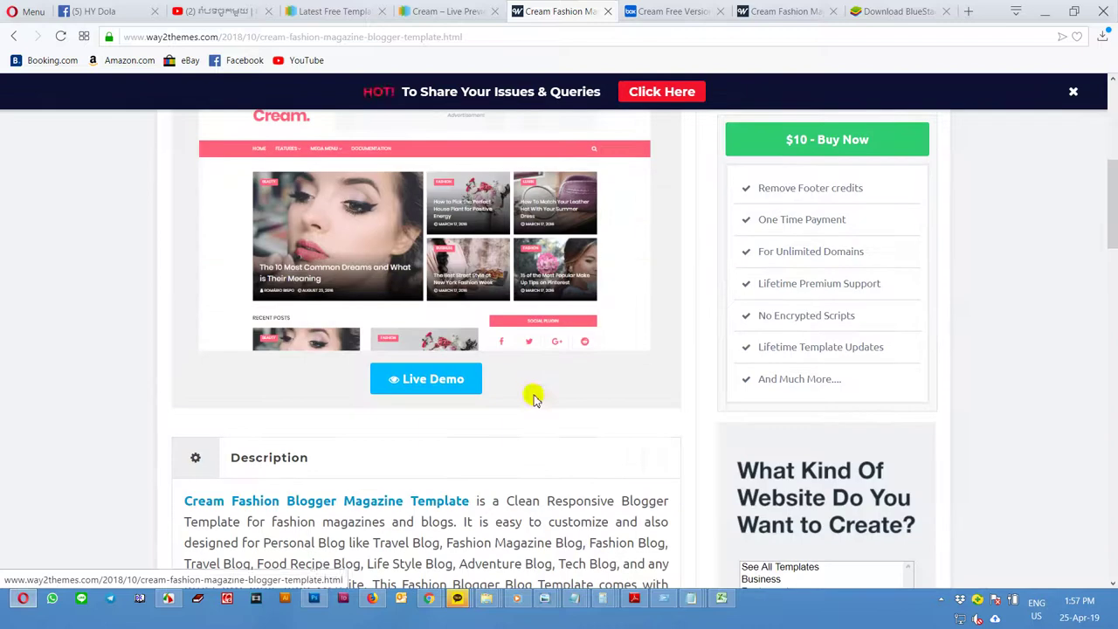
pyautogui.click(807, 9)
pyautogui.scroll(-3, 657, 350)
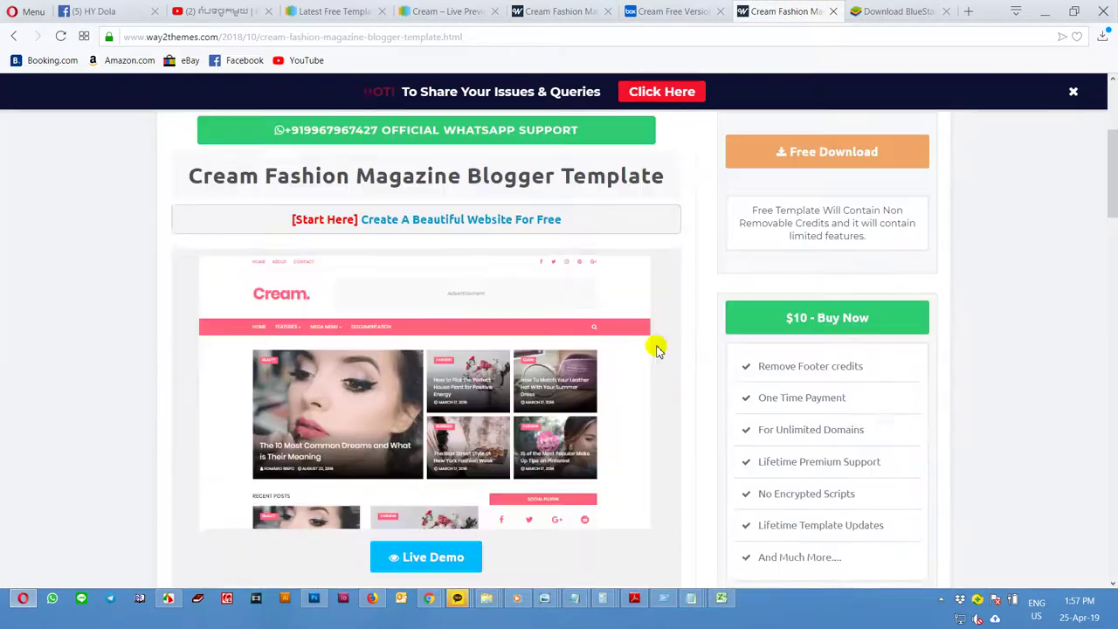
pyautogui.click(441, 523)
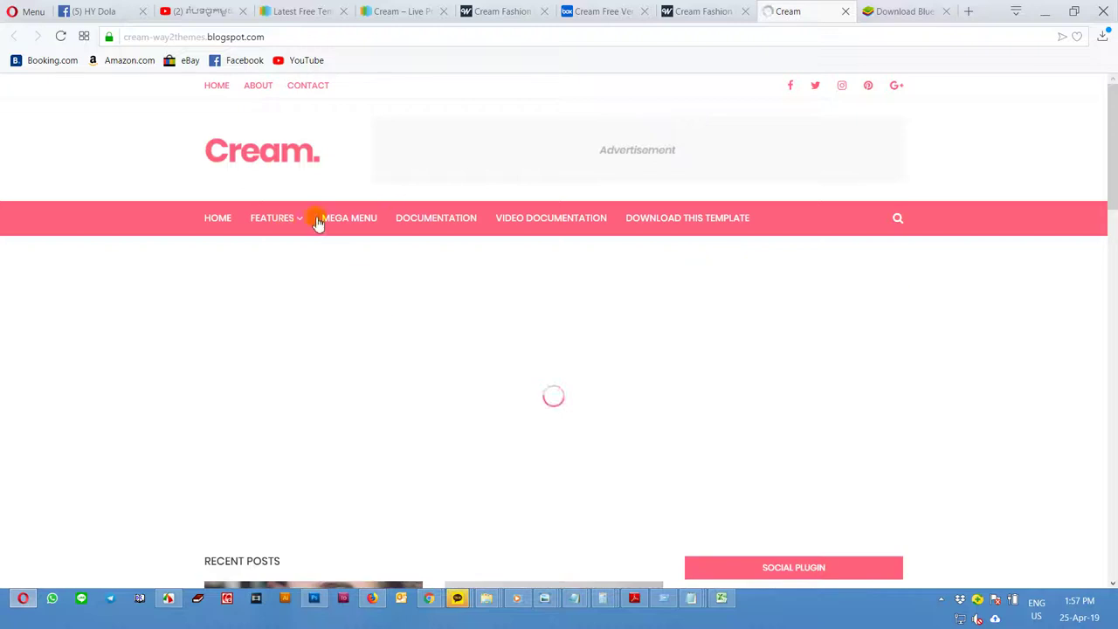
pyautogui.moveTo(288, 220)
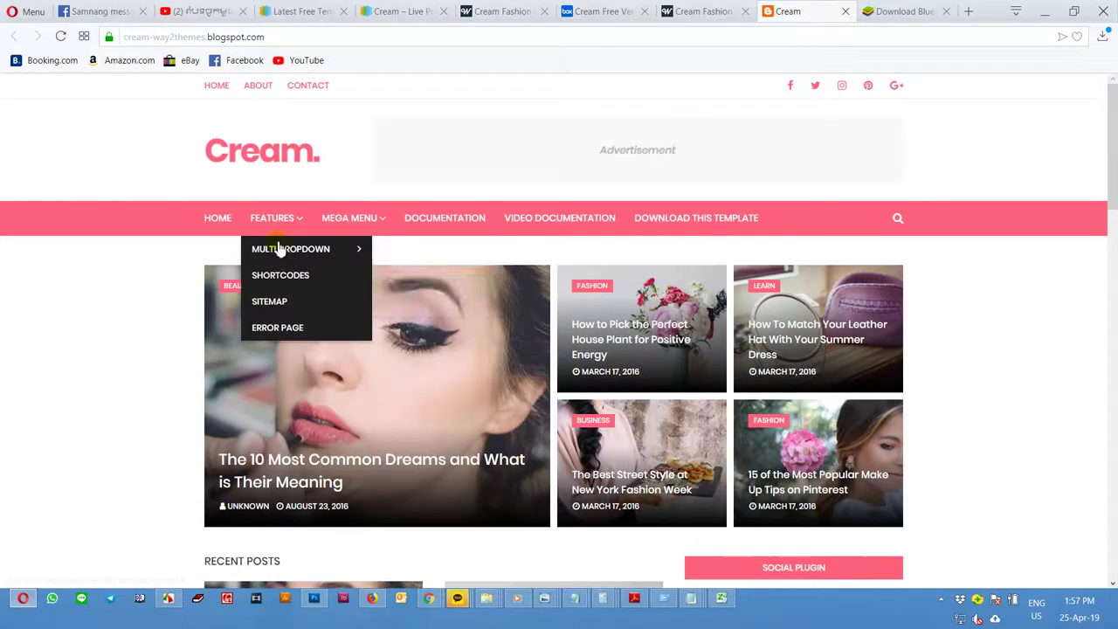
pyautogui.moveTo(332, 257)
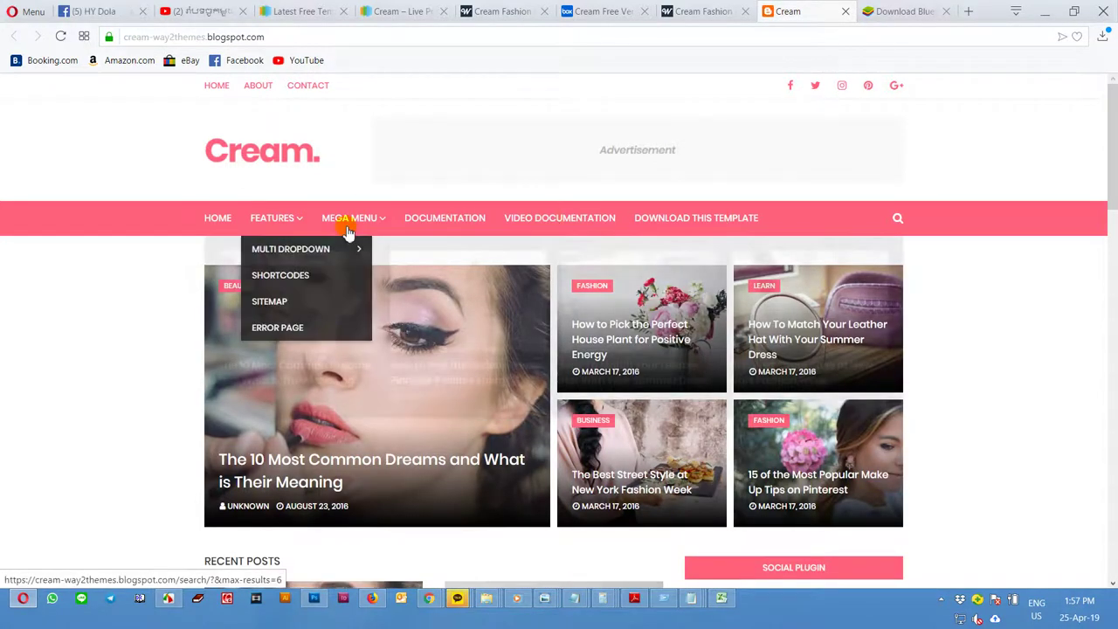
# Step: Back in Firefox, delete Features, Multi DropDown, DropDown 1 to 3, ShortCodes, SiteMap and Error Page from the Main Menu link list and save
pyautogui.moveTo(430, 603)
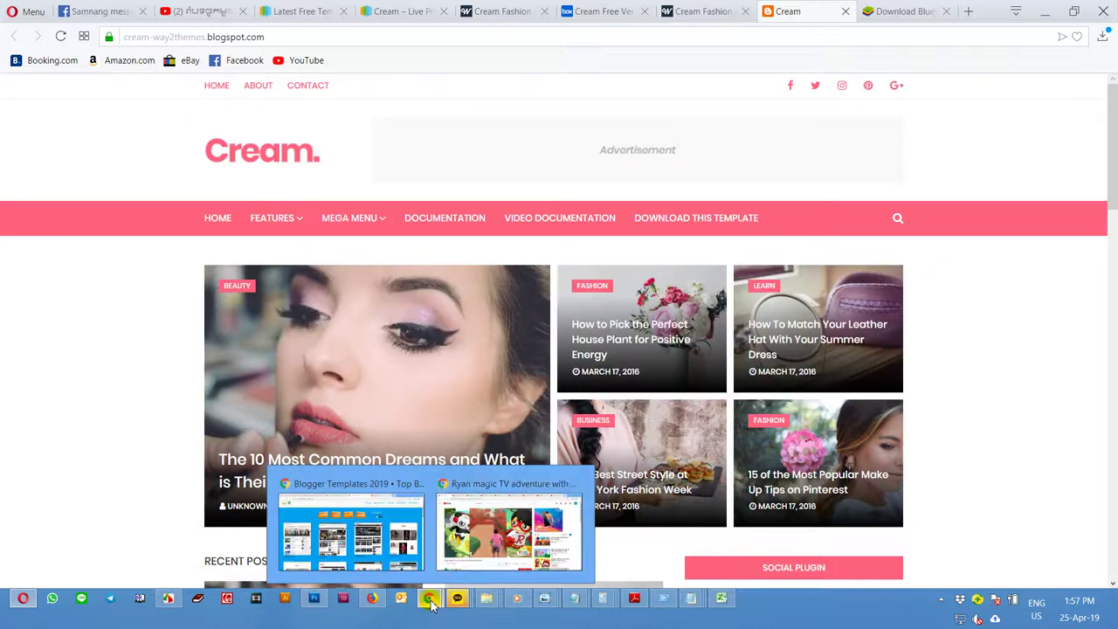
pyautogui.moveTo(389, 570)
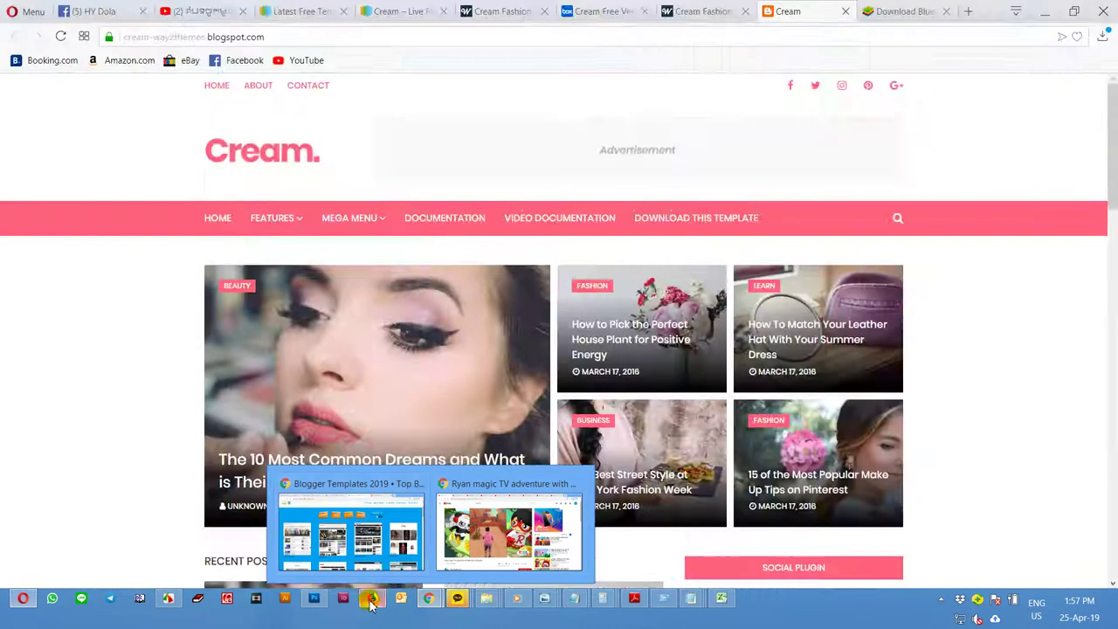
pyautogui.click(371, 600)
pyautogui.click(564, 33)
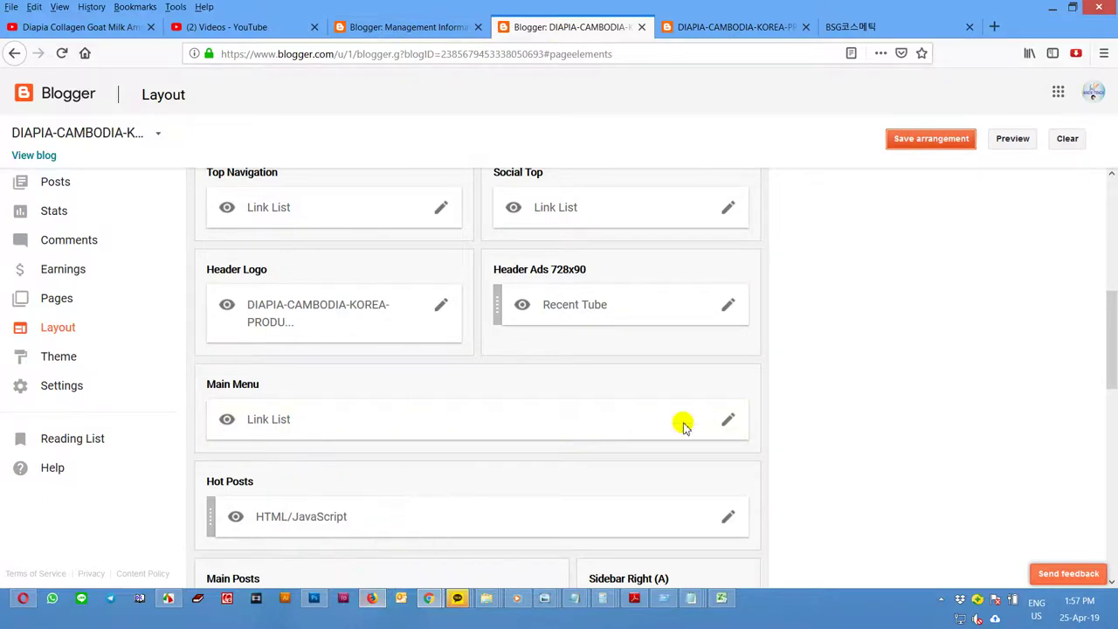
pyautogui.click(728, 422)
pyautogui.scroll(-1, 262, 354)
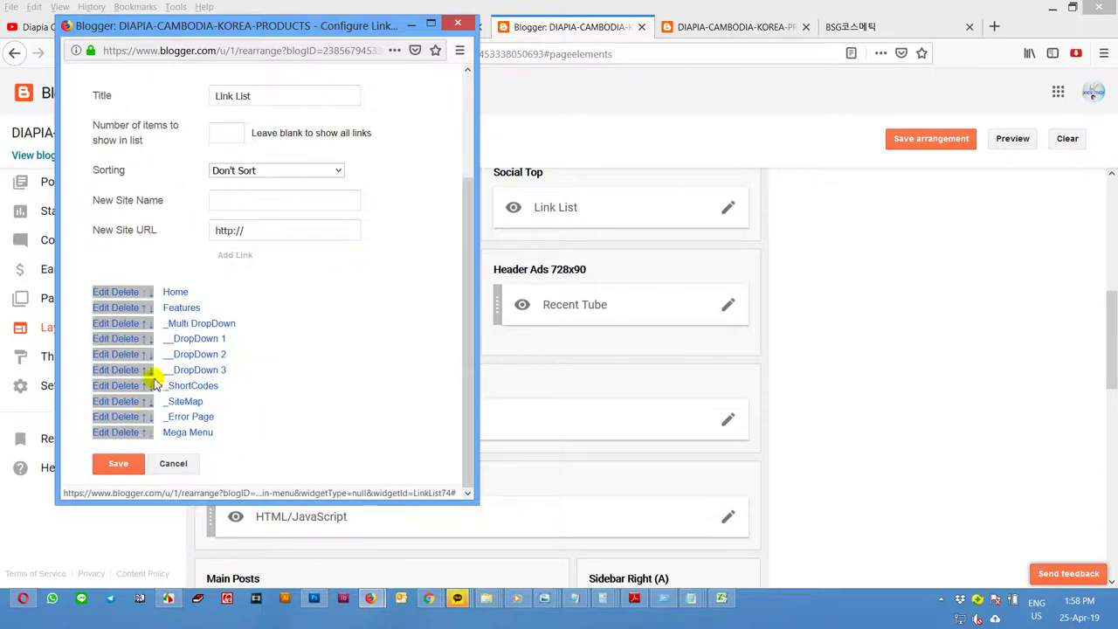
pyautogui.click(131, 309)
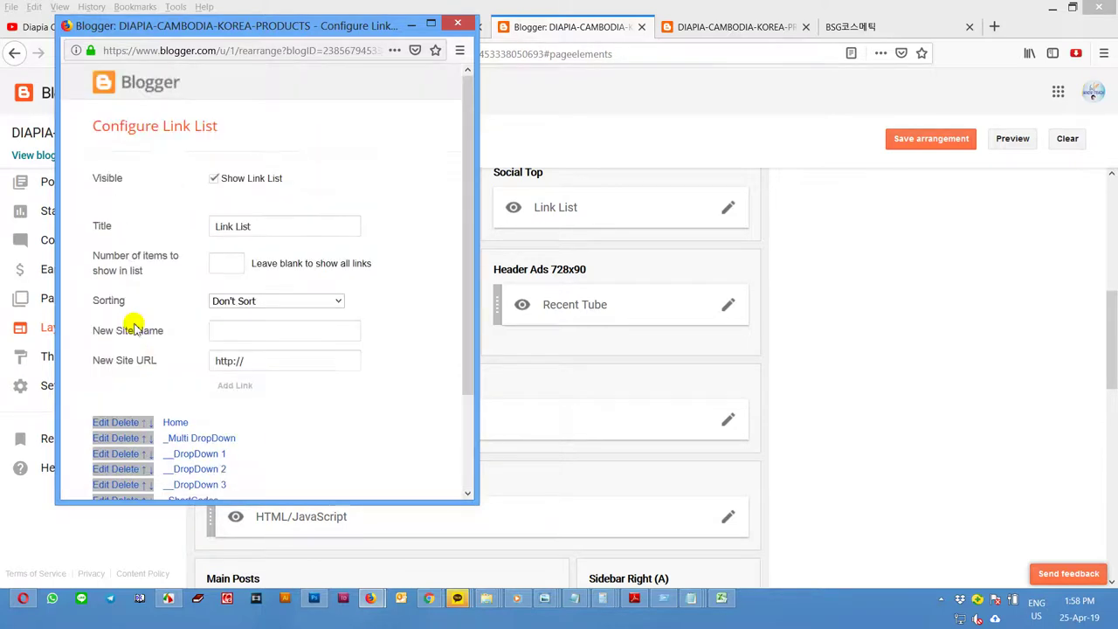
pyautogui.click(127, 440)
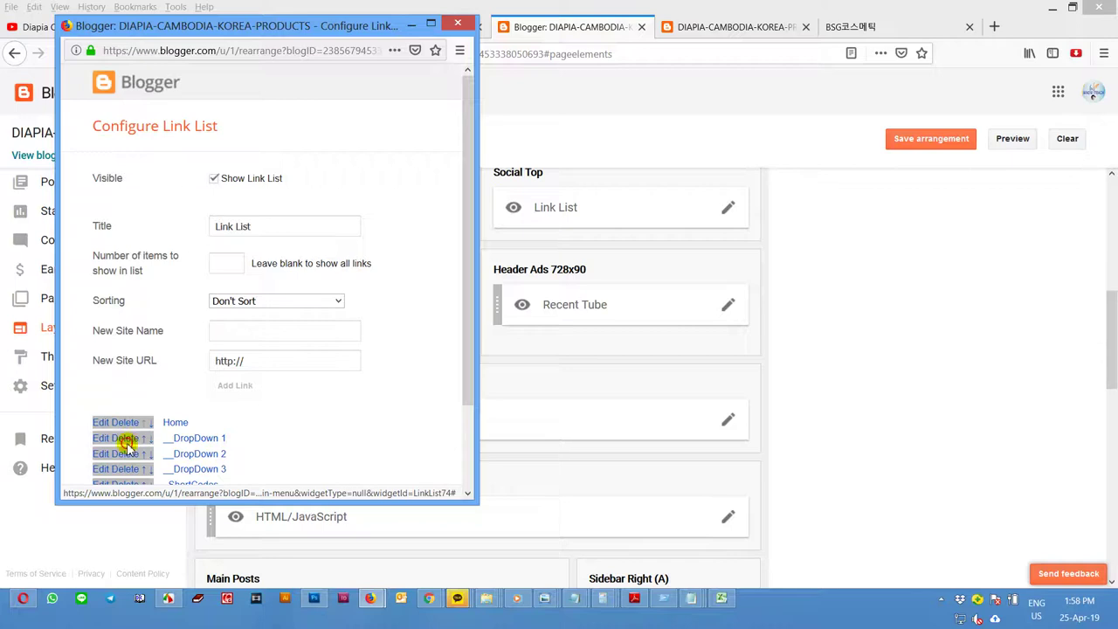
pyautogui.click(128, 442)
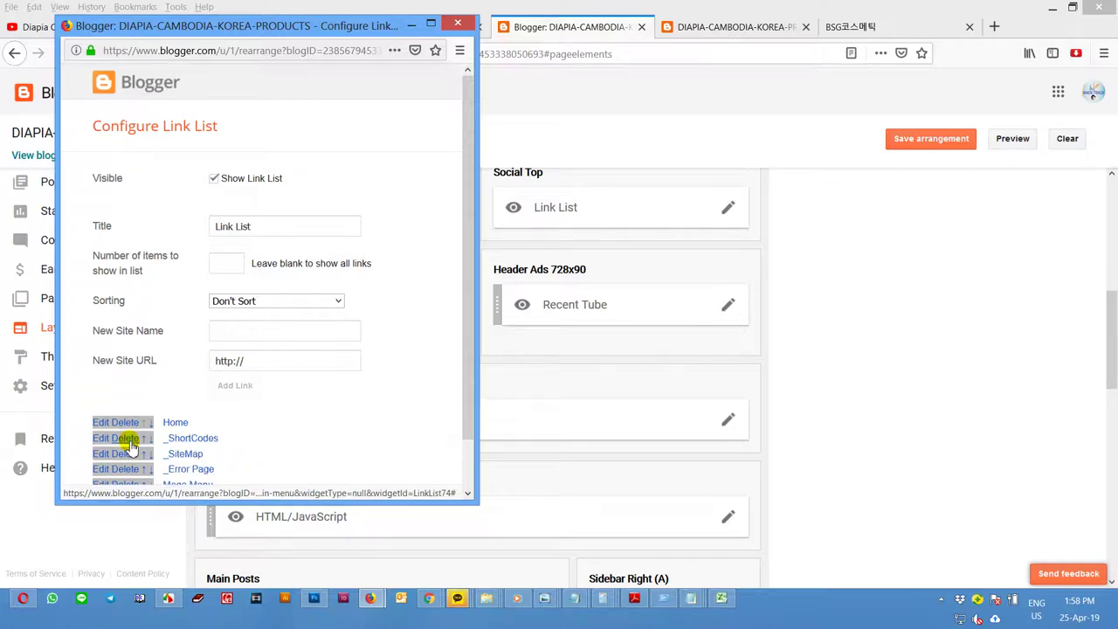
pyautogui.click(129, 441)
pyautogui.click(128, 441)
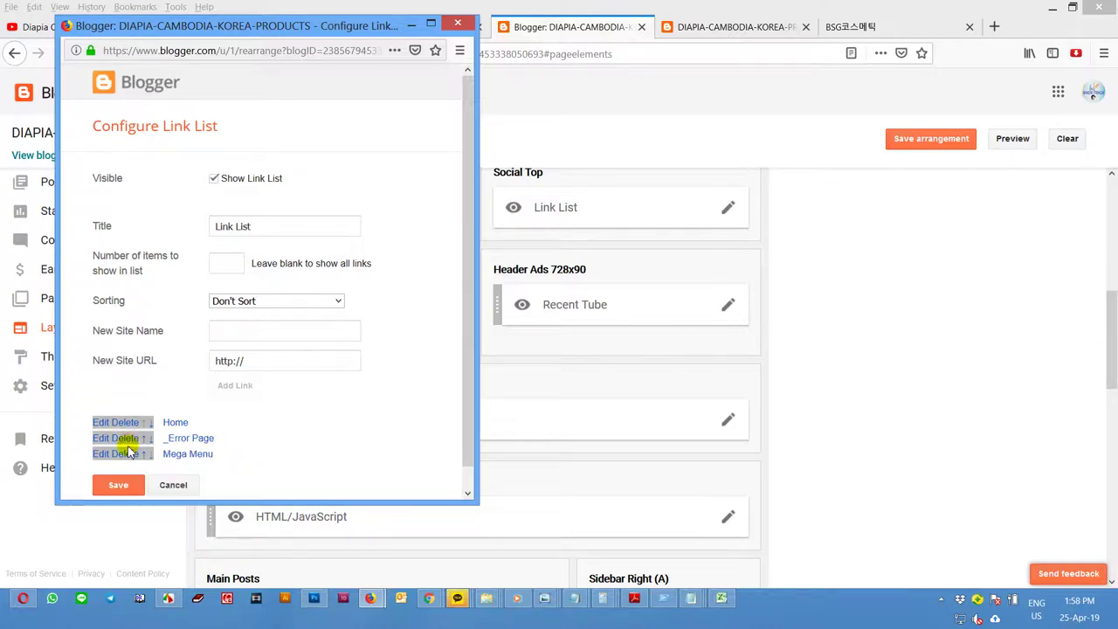
pyautogui.click(129, 441)
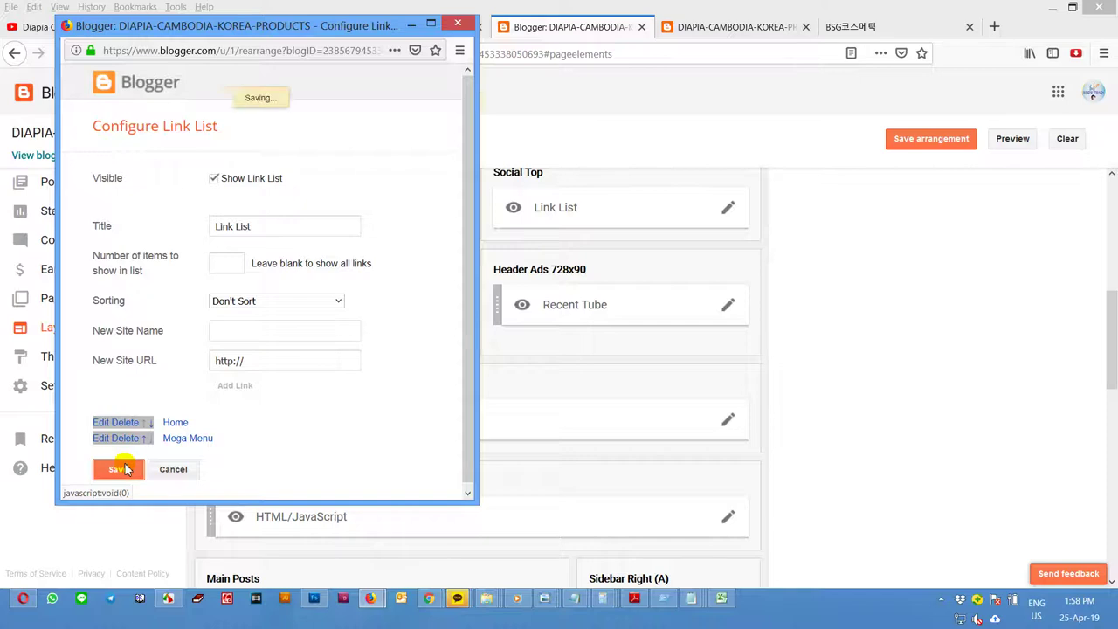
# Step: Reload the live blog and check its main navigation menu
pyautogui.click(704, 27)
pyautogui.scroll(3, 405, 259)
pyautogui.scroll(7, 404, 260)
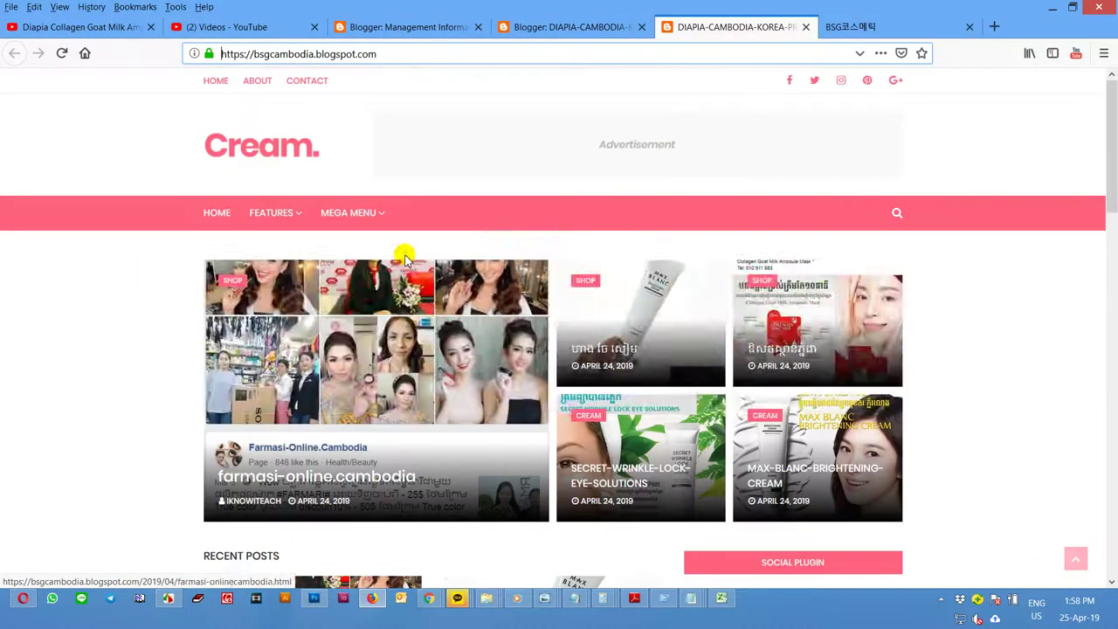
pyautogui.click(60, 55)
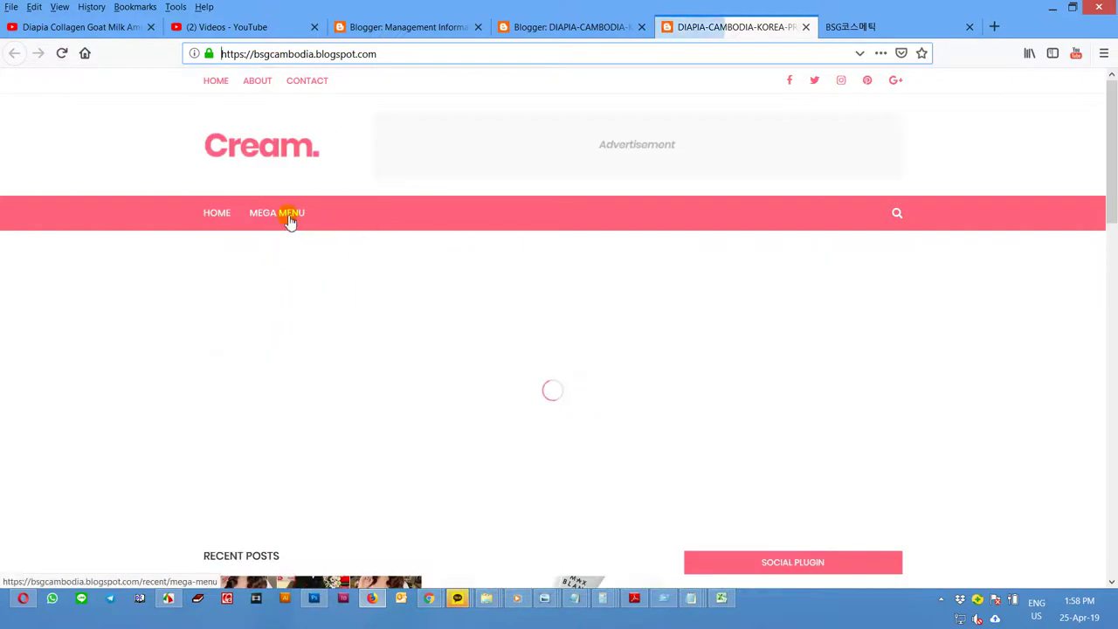
pyautogui.moveTo(273, 215)
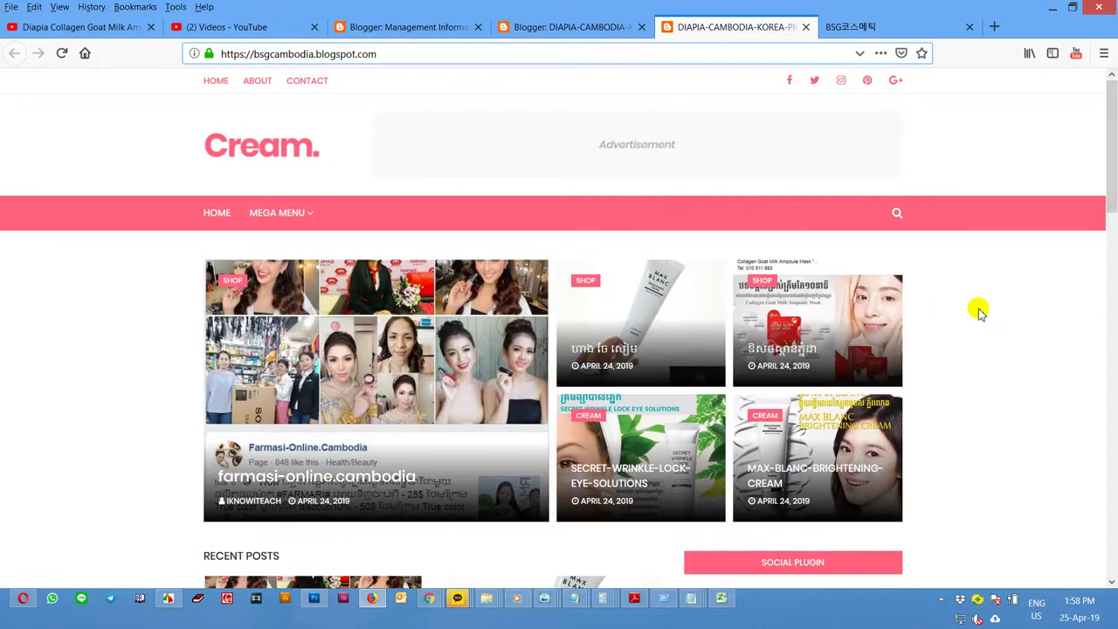
# Step: Replace the Header Logo image in the blog layout with bsgcambodia-Logo.png from the desktop and save the header
pyautogui.click(584, 31)
pyautogui.scroll(3, 438, 255)
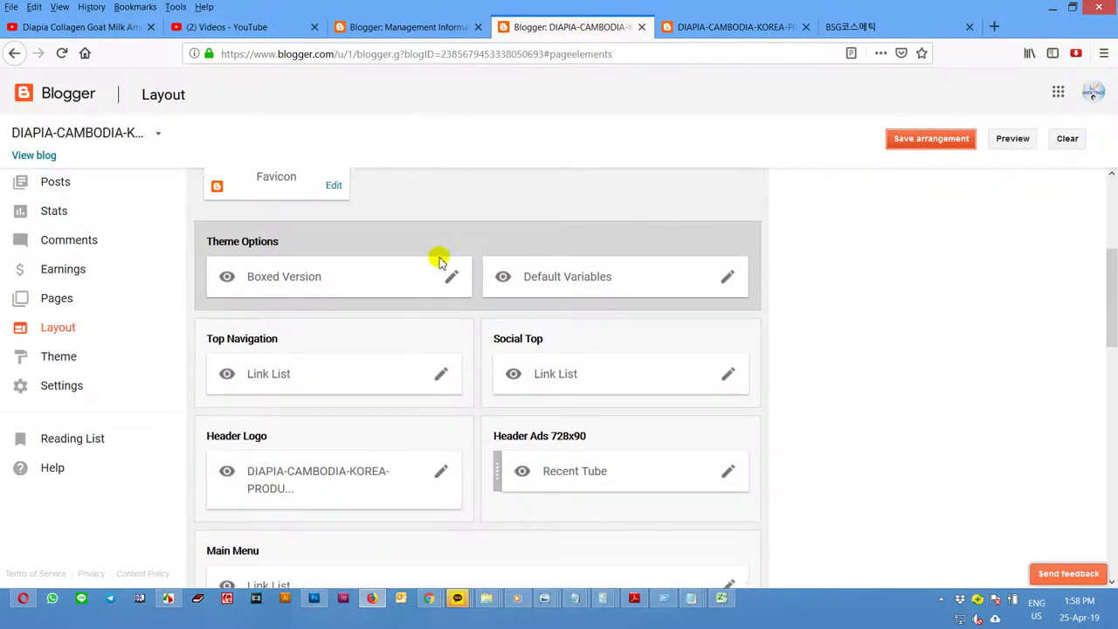
pyautogui.scroll(1, 442, 279)
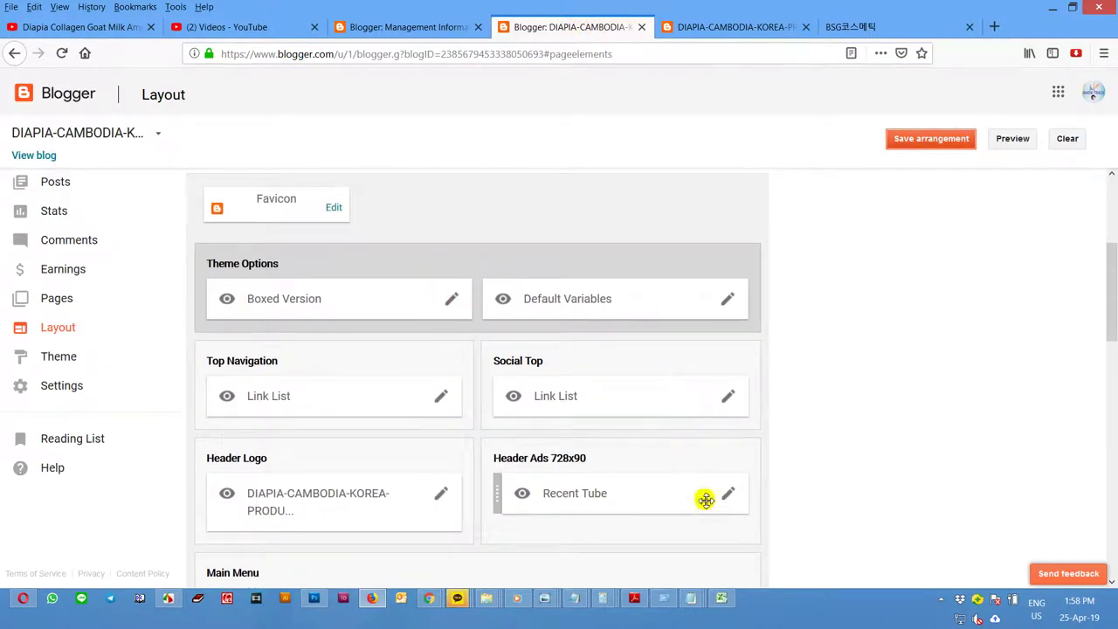
pyautogui.click(440, 495)
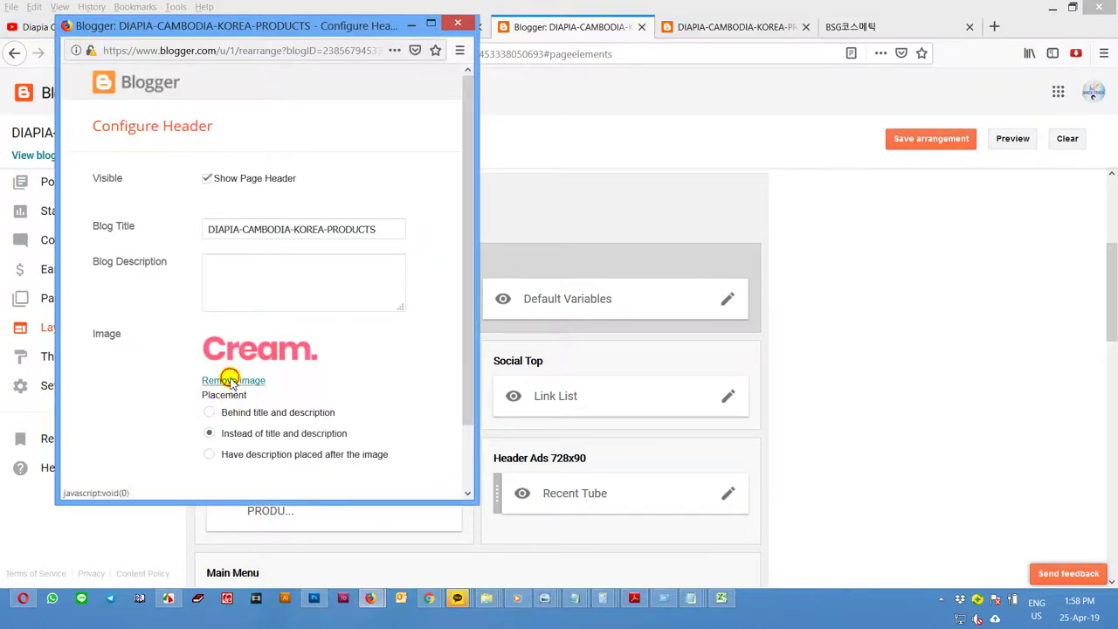
pyautogui.click(231, 381)
pyautogui.click(245, 351)
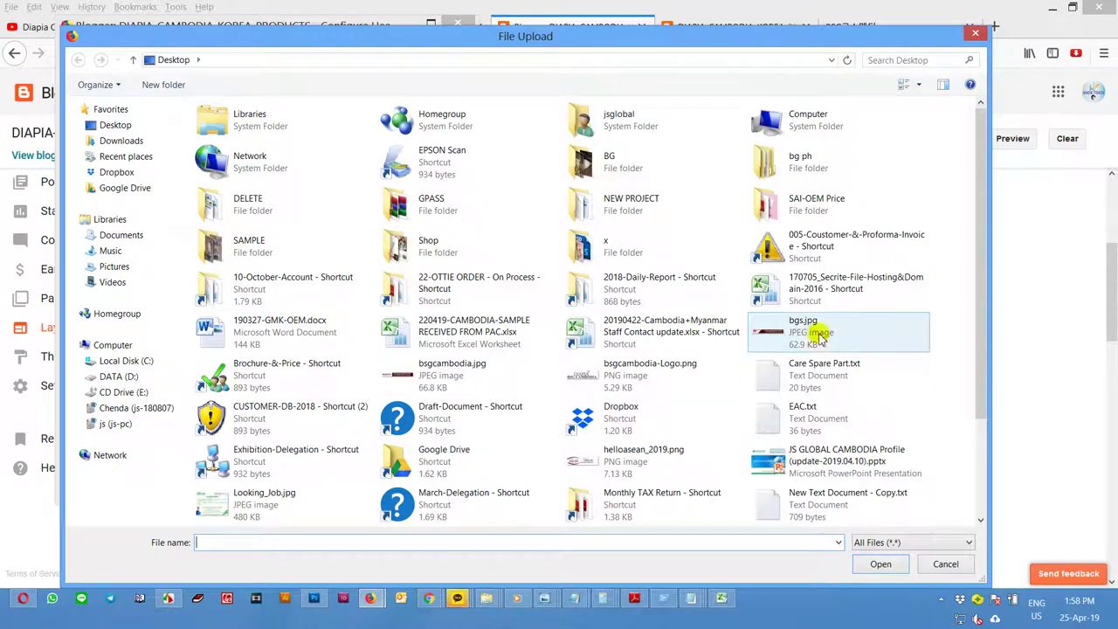
pyautogui.click(606, 387)
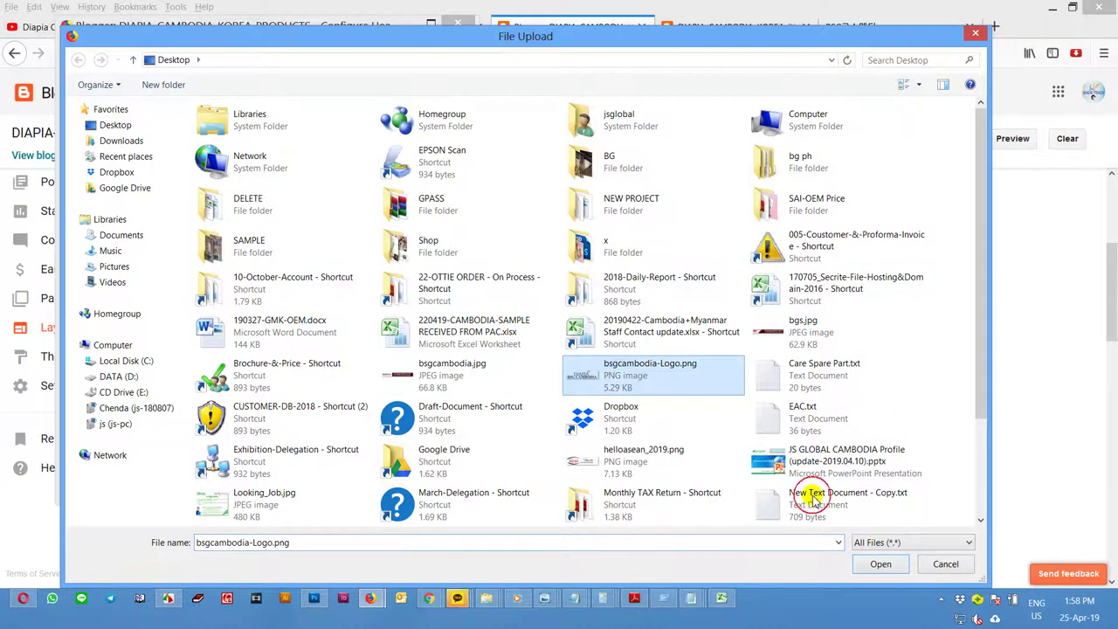
pyautogui.click(881, 564)
pyautogui.scroll(-3, 387, 387)
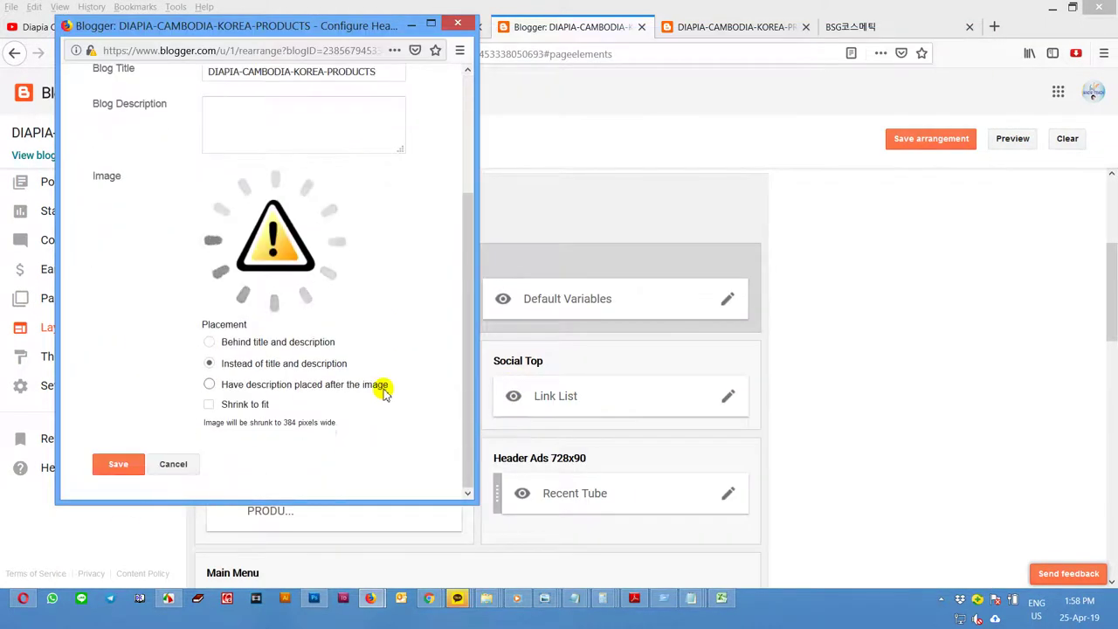
pyautogui.click(140, 470)
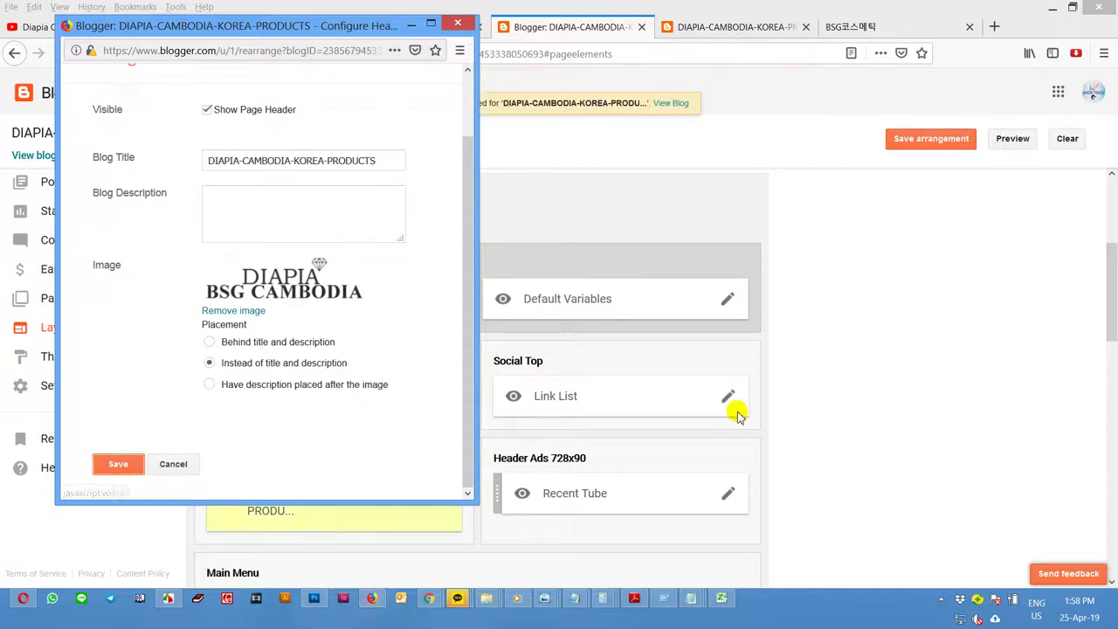
# Step: Examine the Header Ads 728x90 gadget's code and look over the live blog, including its header advertisement and sidebar
pyautogui.click(727, 494)
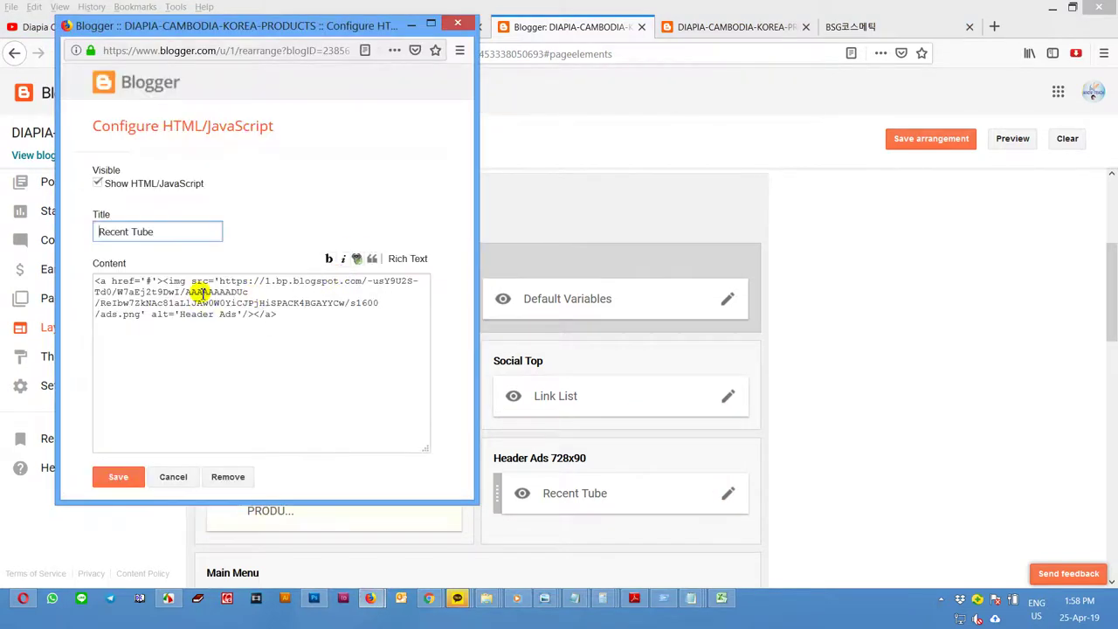
pyautogui.click(725, 28)
pyautogui.scroll(-1, 809, 447)
pyautogui.scroll(-12, 809, 447)
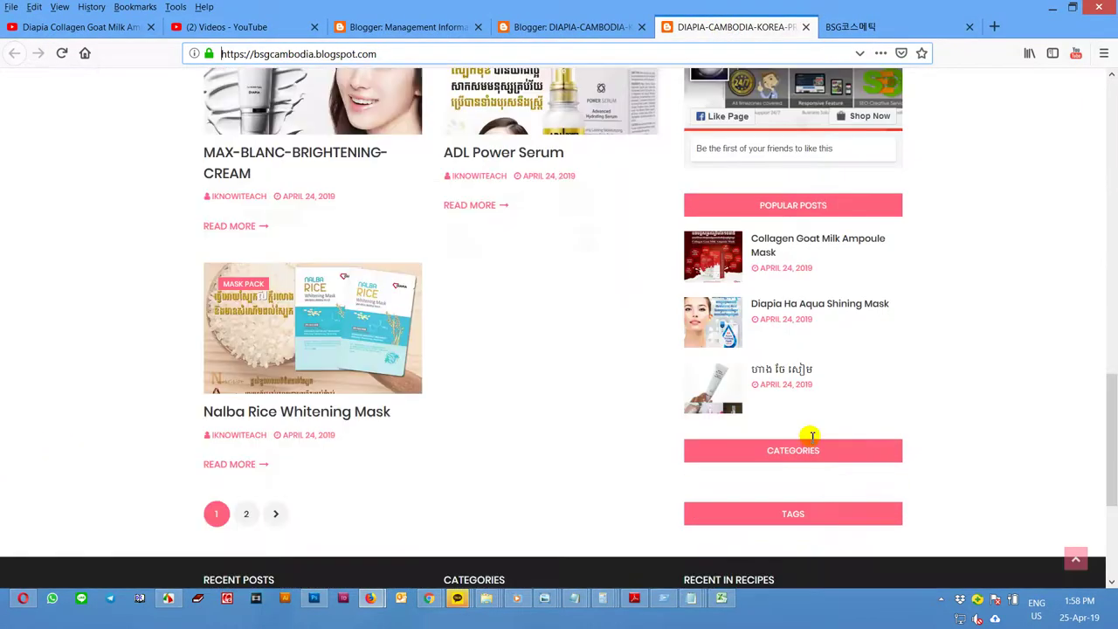
pyautogui.scroll(13, 503, 409)
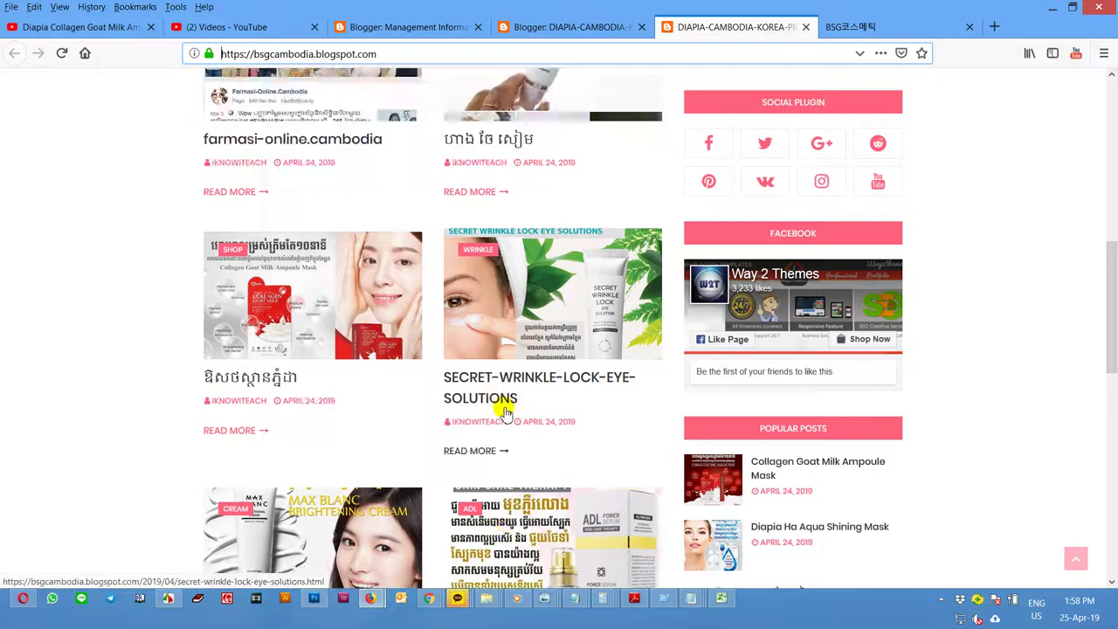
pyautogui.scroll(1, 504, 414)
pyautogui.rightClick(583, 134)
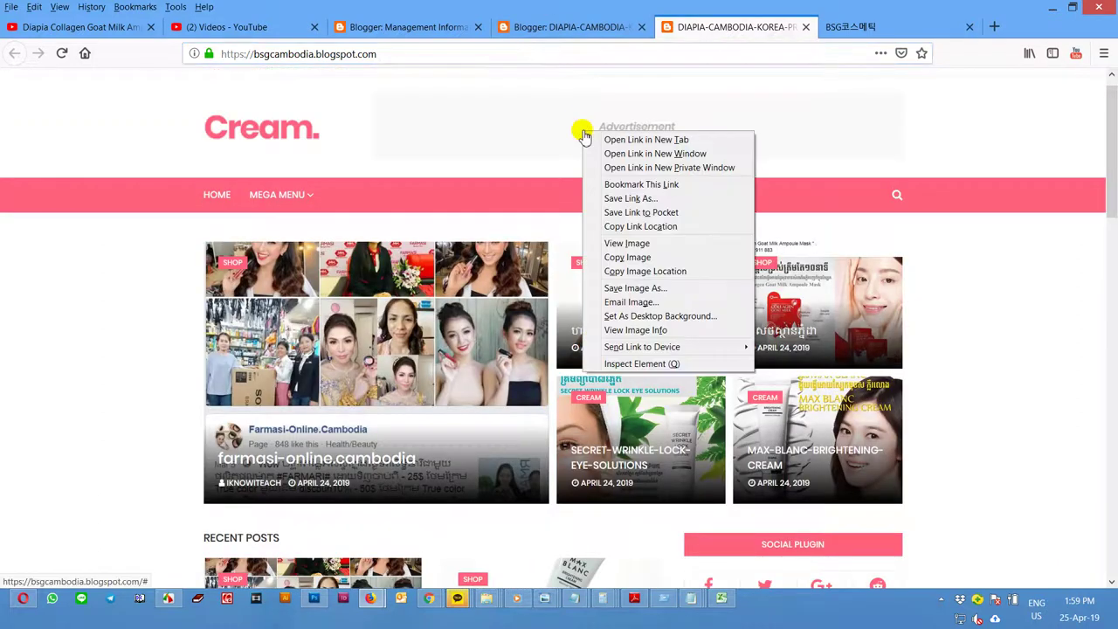
pyautogui.click(554, 26)
pyautogui.click(555, 27)
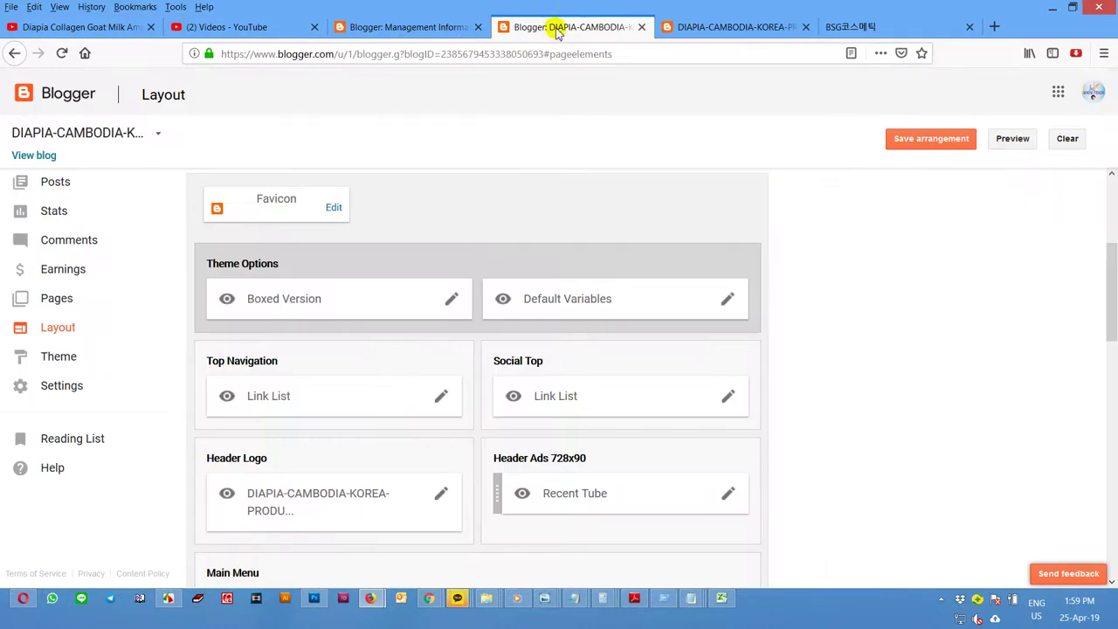
# Step: Start a new Image gadget in Sidebar Right (A) and upload bgs.jpg from the desktop to it
pyautogui.scroll(-4, 665, 512)
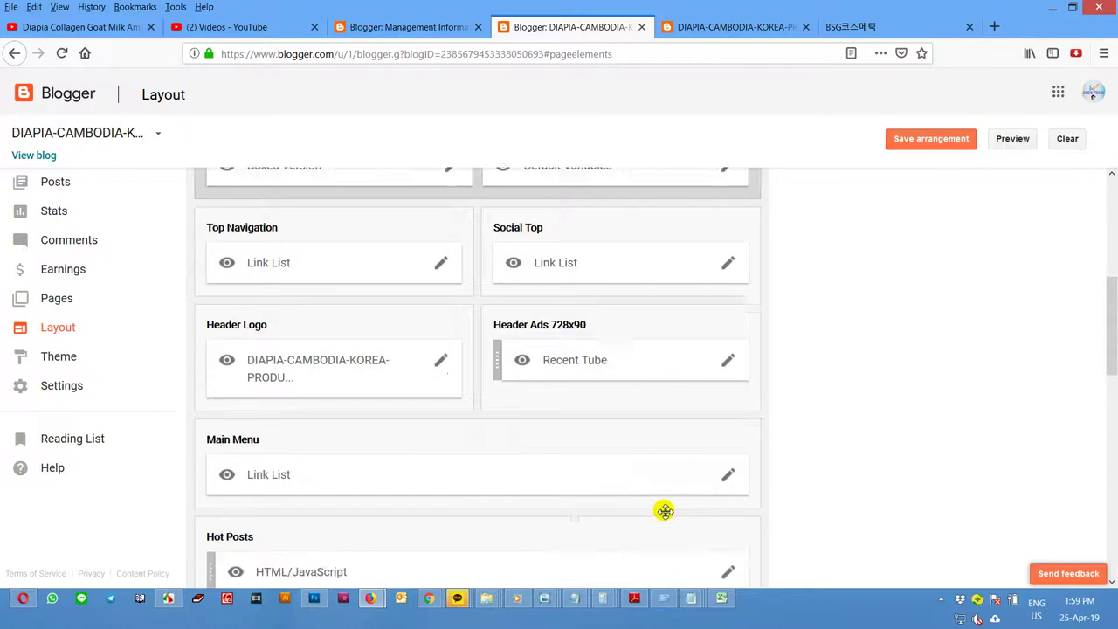
pyautogui.click(673, 427)
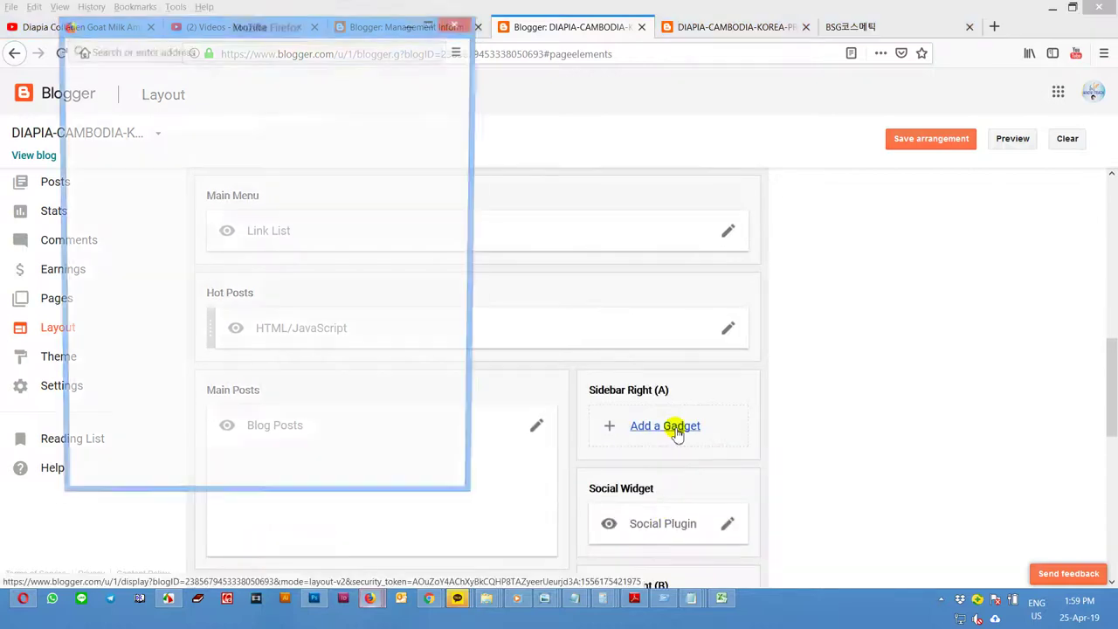
pyautogui.scroll(-5, 420, 376)
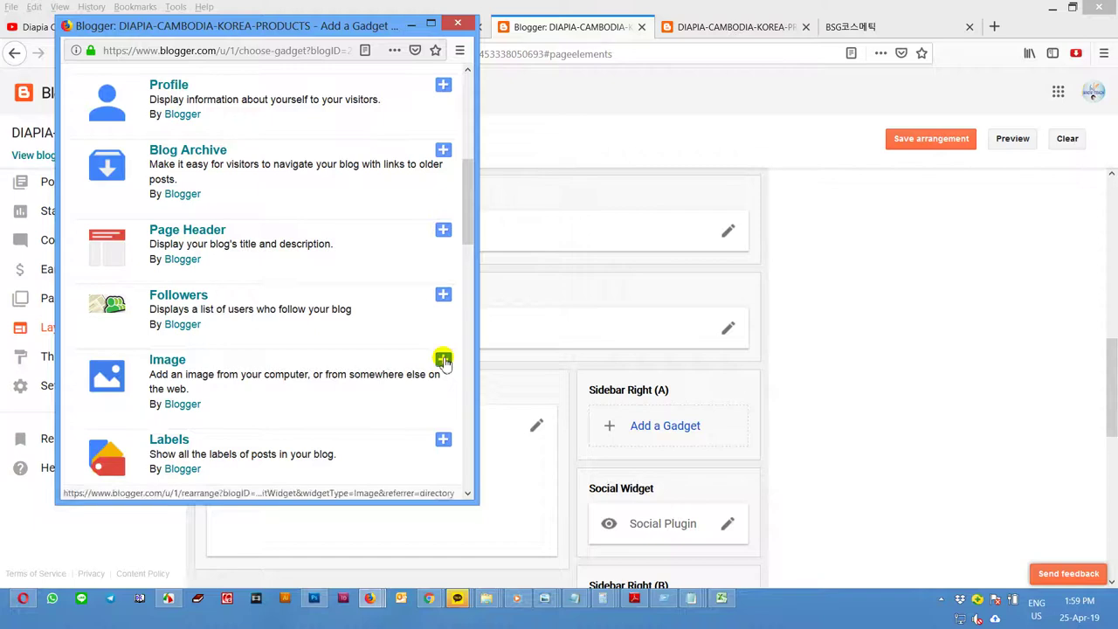
pyautogui.click(444, 359)
pyautogui.click(249, 374)
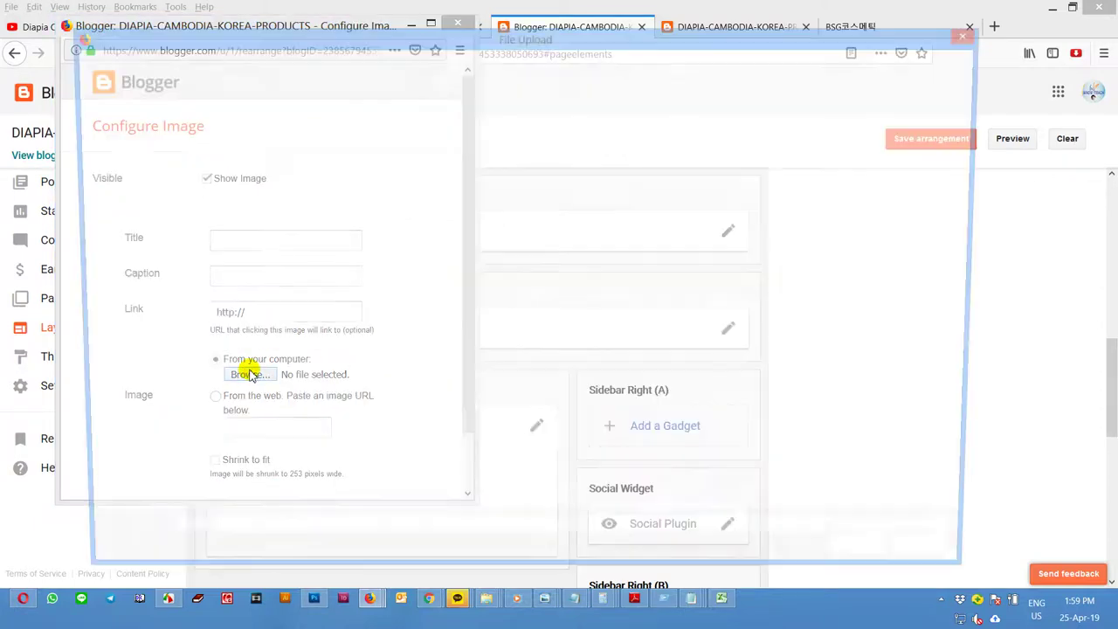
pyautogui.click(800, 341)
pyautogui.click(881, 563)
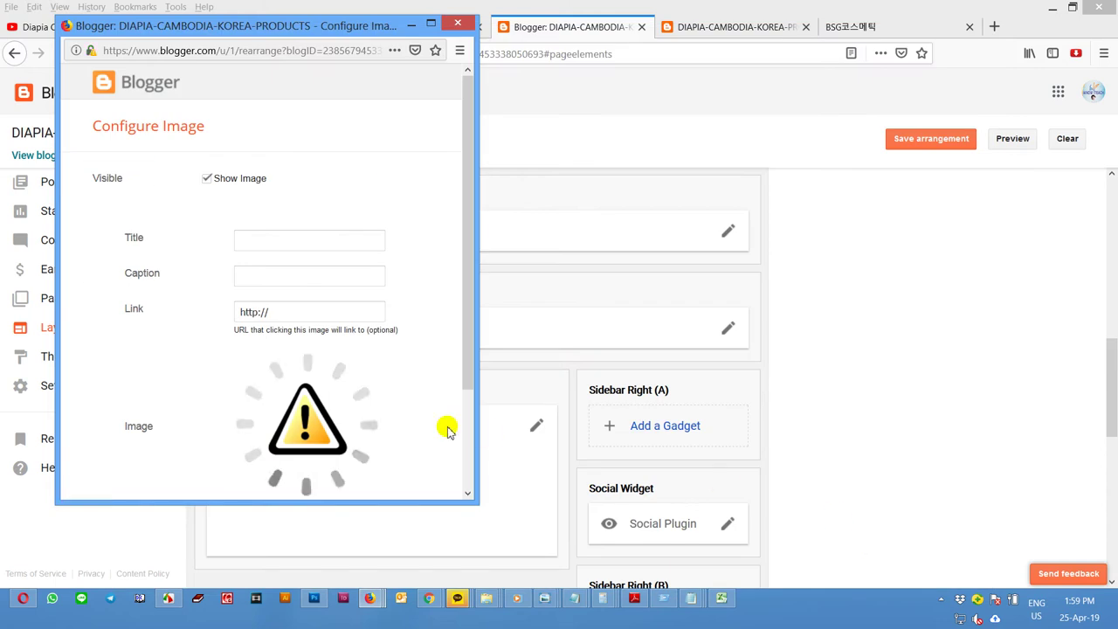
# Step: Inspect the uploaded banner preview, copy its img HTML code, and leave the Image gadget without saving it
pyautogui.rightClick(361, 372)
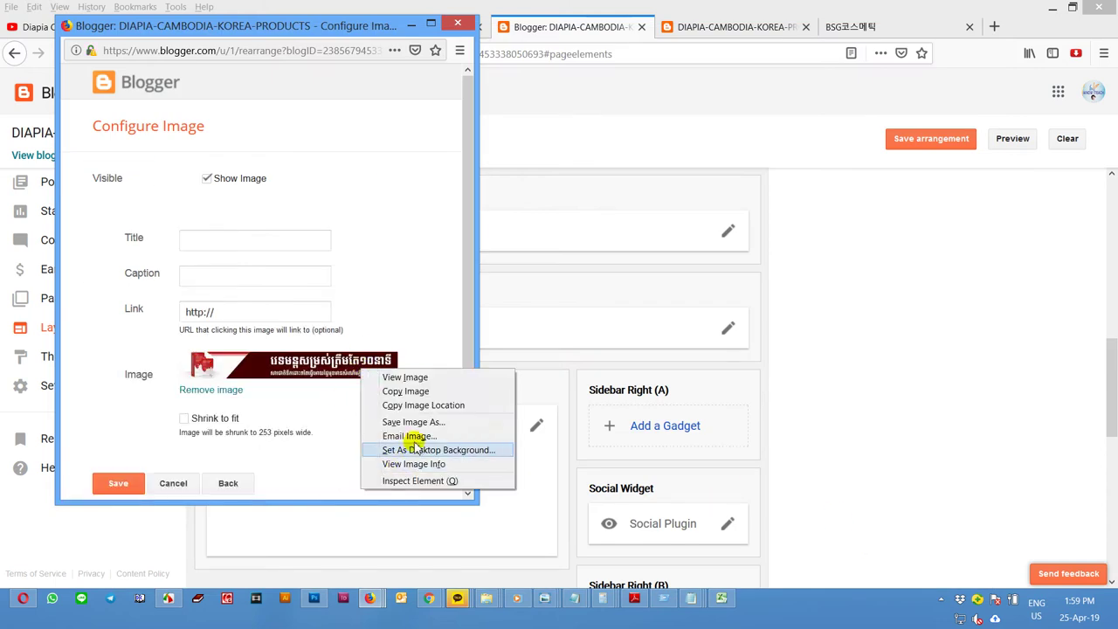
pyautogui.click(432, 483)
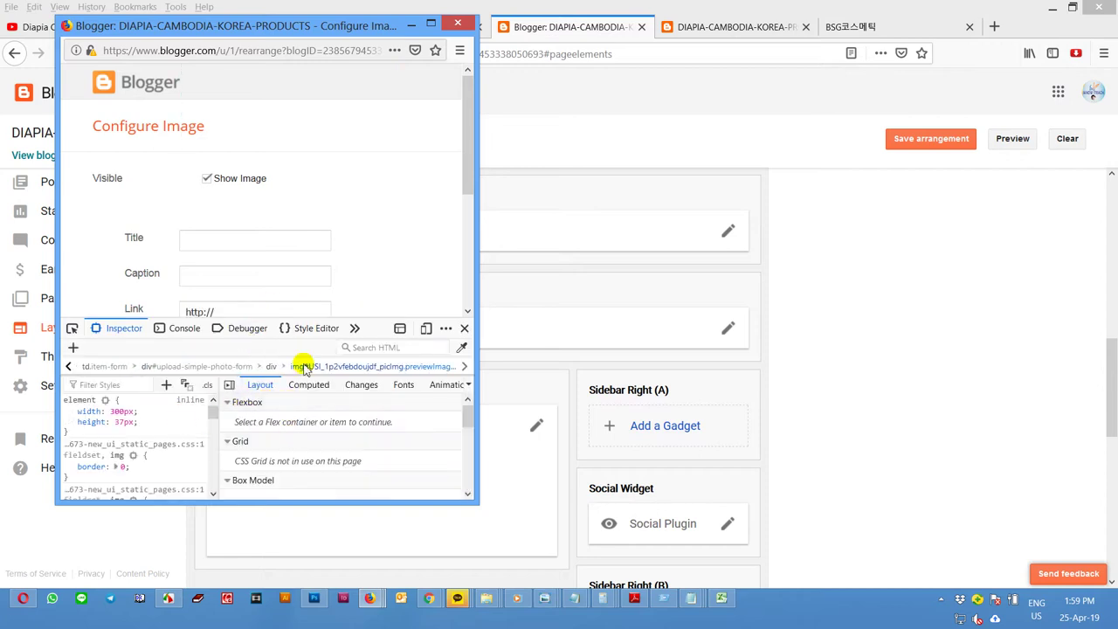
pyautogui.moveTo(476, 504); pyautogui.dragTo(869, 579)
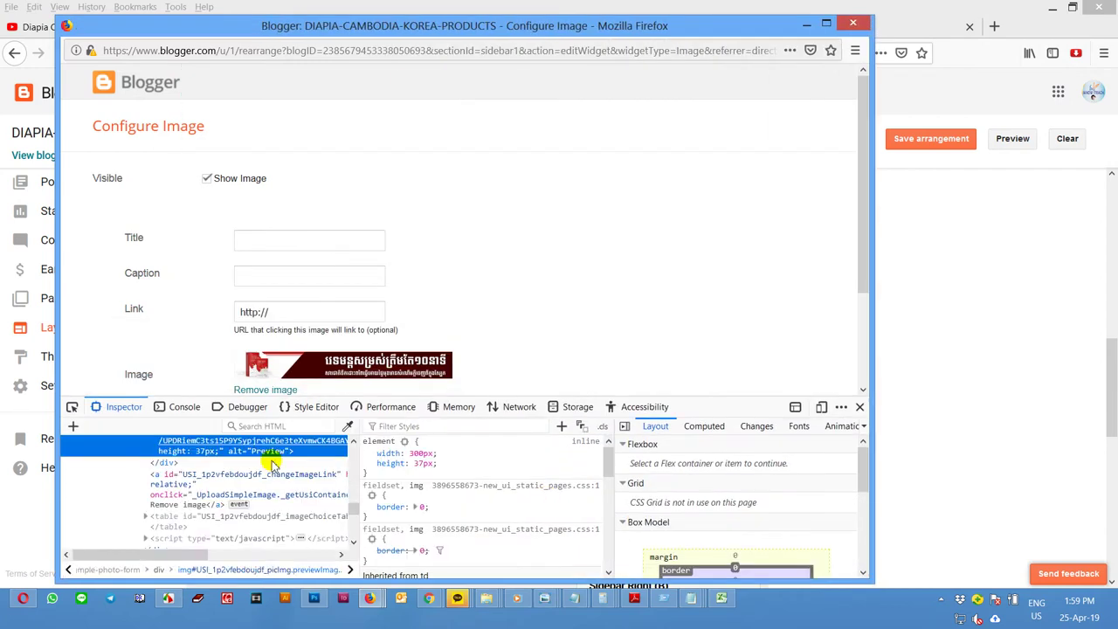
pyautogui.rightClick(258, 445)
pyautogui.click(318, 182)
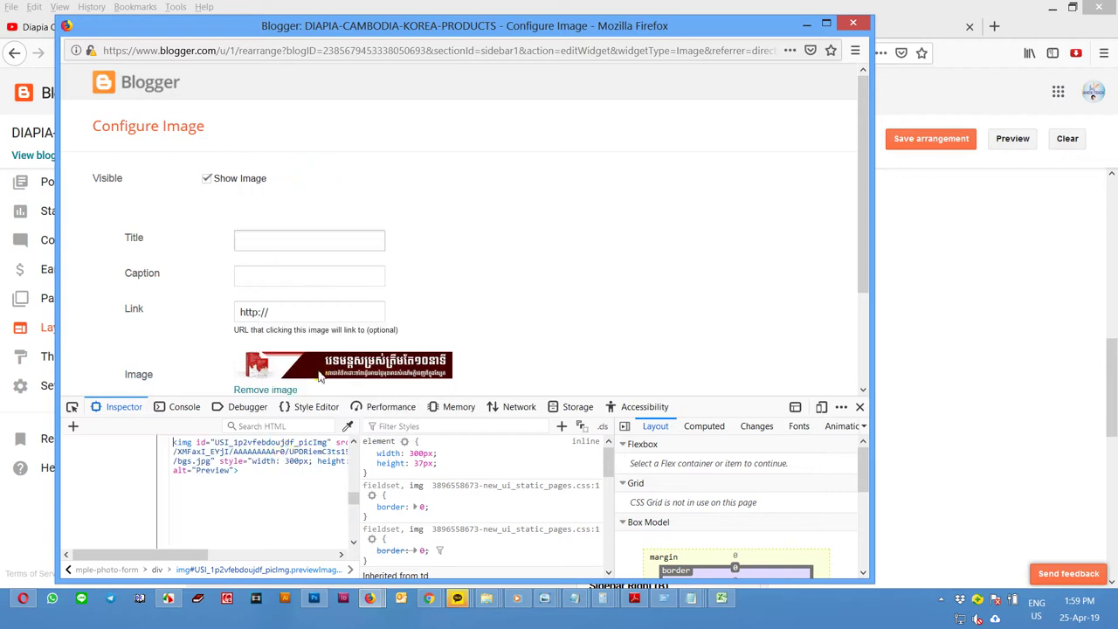
pyautogui.tripleClick(283, 451)
pyautogui.click(929, 274)
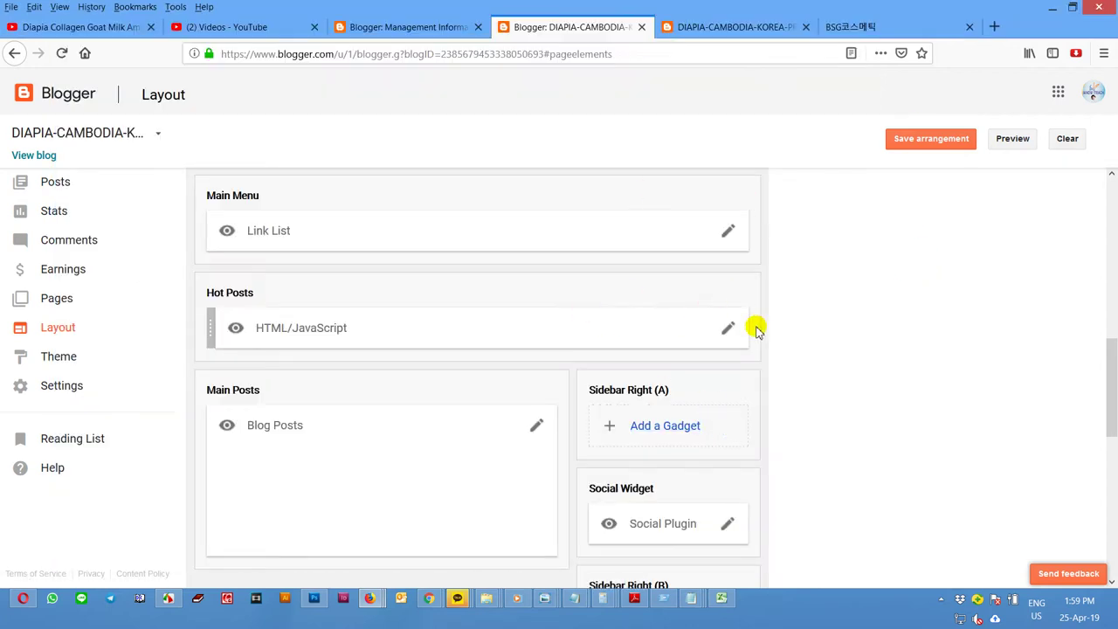
# Step: Replace the Header Ads 728x90 content with the copied bgs.jpg img code, set its width to 728px, and save the gadget and arrangement
pyautogui.scroll(2, 754, 331)
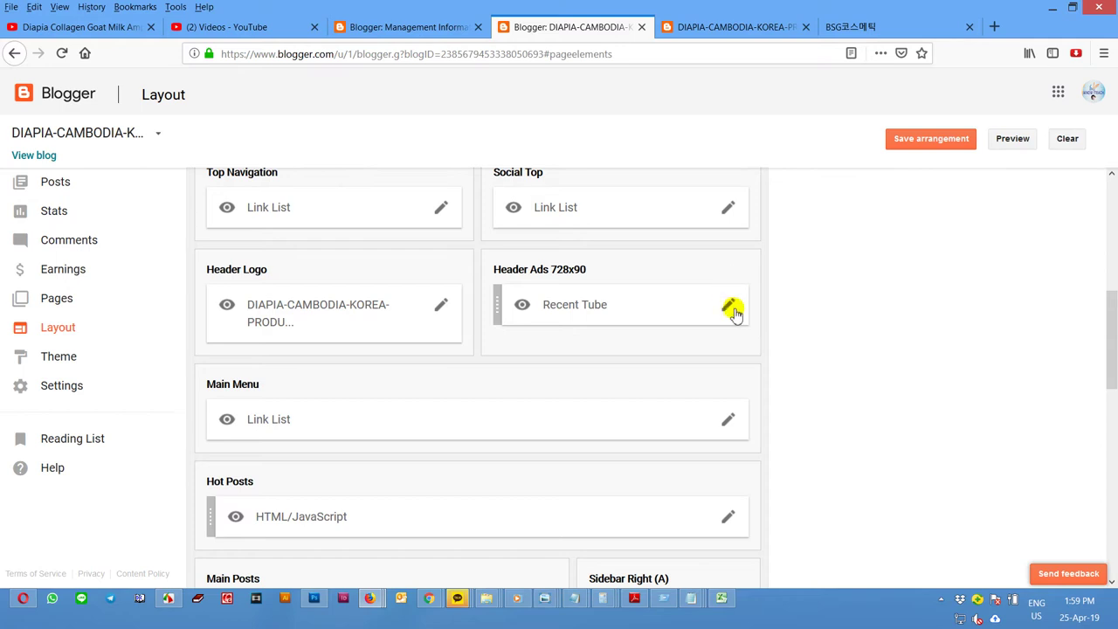
pyautogui.click(729, 309)
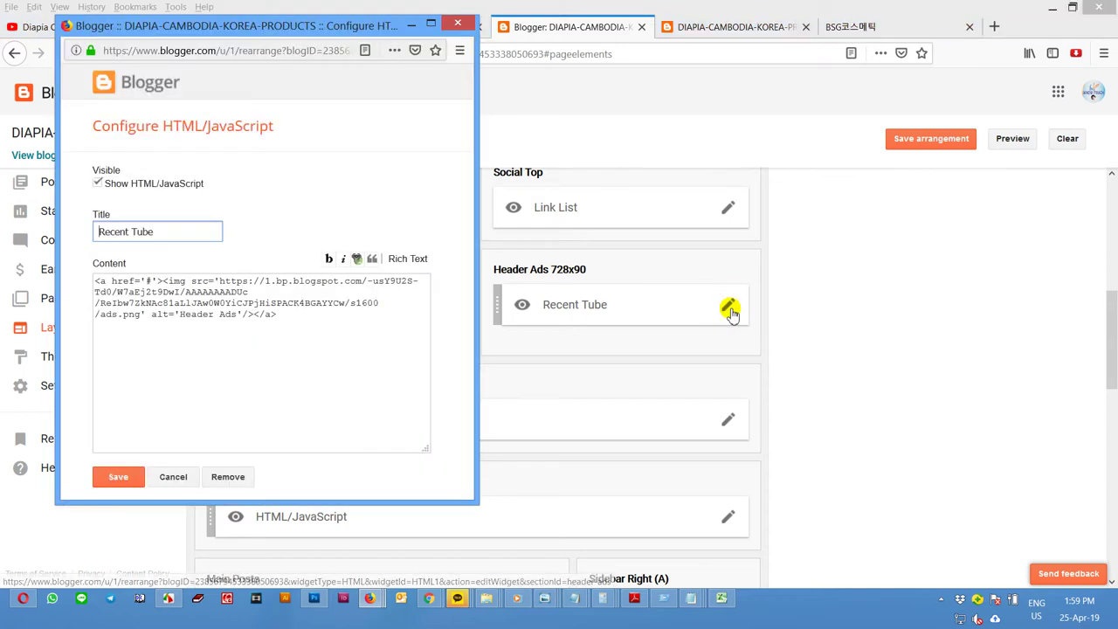
pyautogui.tripleClick(340, 329)
pyautogui.write('<img id="USI_1p2vfebdoujdf_picImg" src="http://4.bp.blogspot.com/-FbBG92a7mE0/XMFaxI_EYjI/AAAAAAAAAr0/UPDRiemC3ts15P9YSypjrehC6e3teXvmwCK4BGAYYCw/s1600/bgs.jpg" style="width: 300px; height: 37px;" class="previewImageDiv" alt="Preview">')
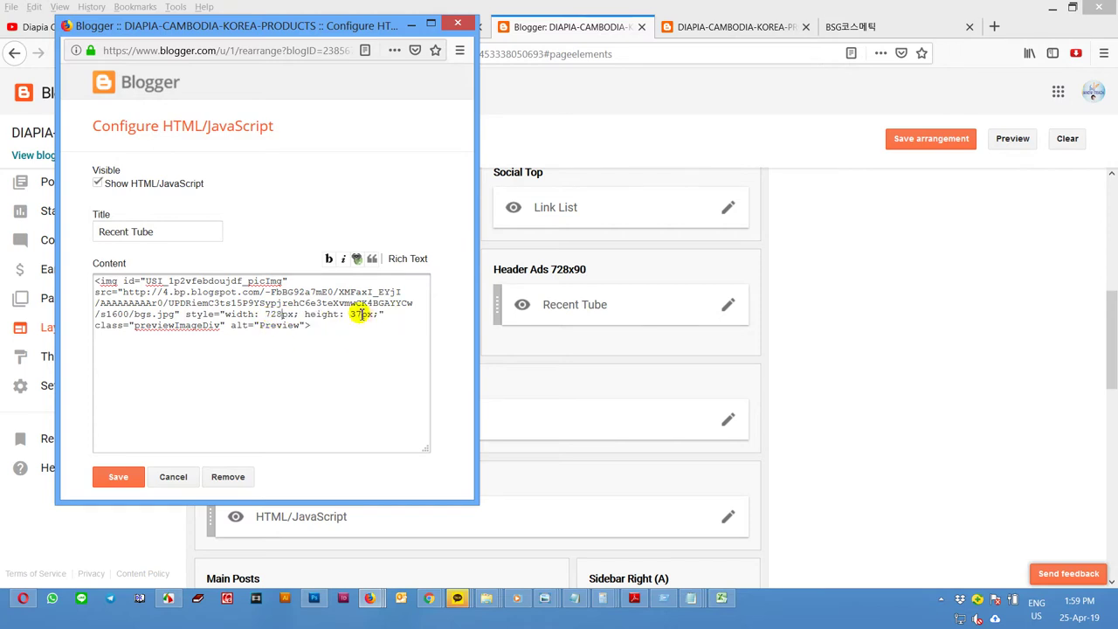
pyautogui.click(131, 476)
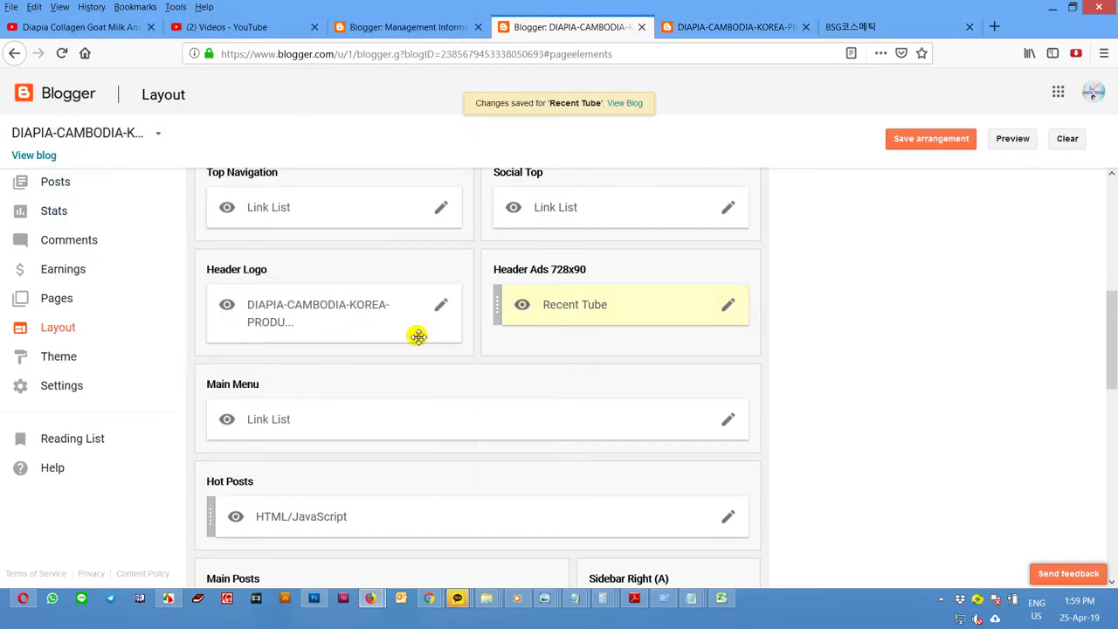
pyautogui.click(905, 140)
# Step: Reload the live blog and check the header logo, banner ad and Social Plugin icons
pyautogui.click(731, 27)
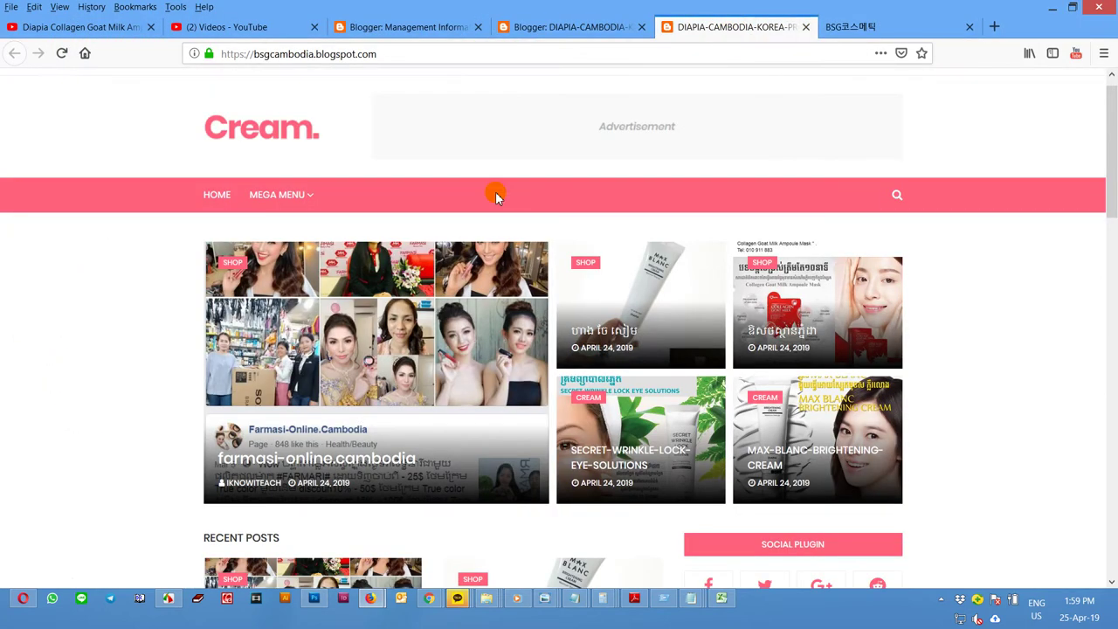
pyautogui.click(300, 149)
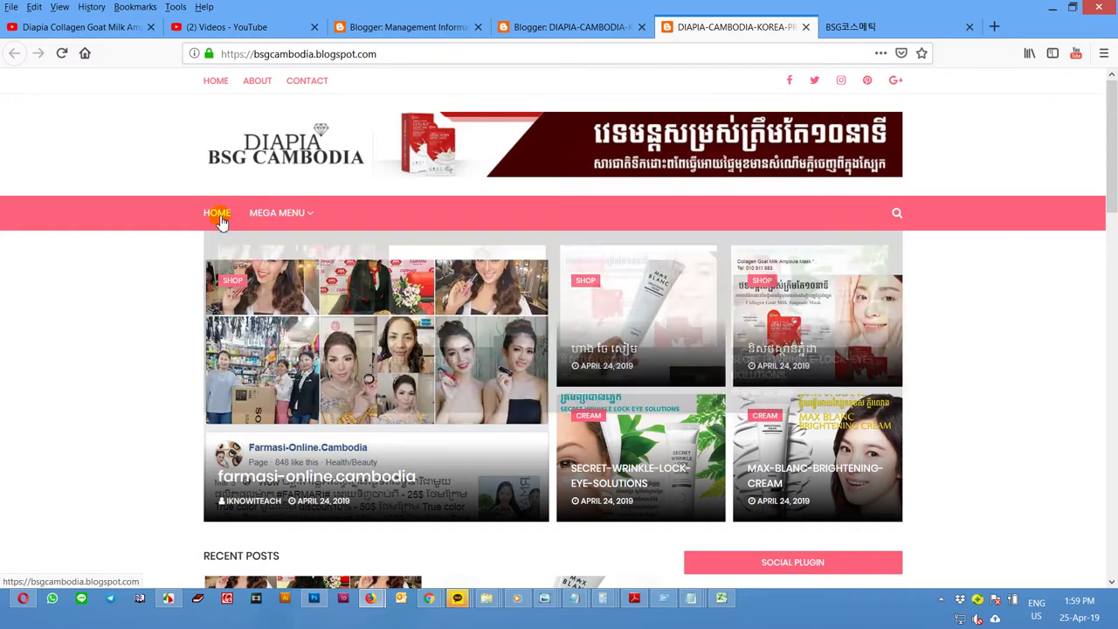
pyautogui.scroll(-3, 633, 290)
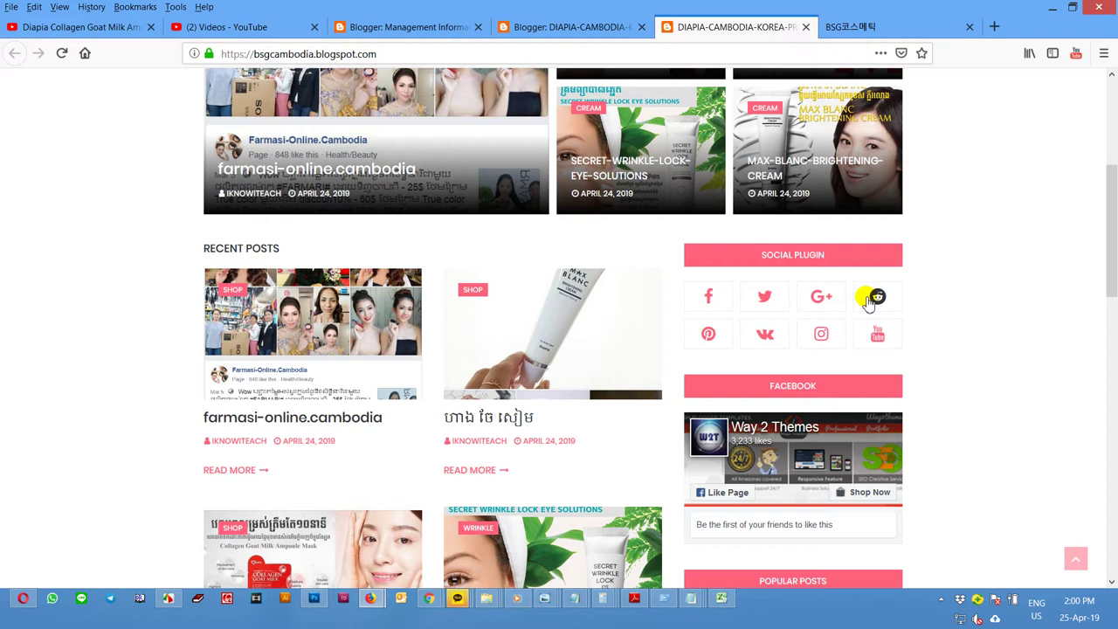
pyautogui.scroll(-2, 870, 301)
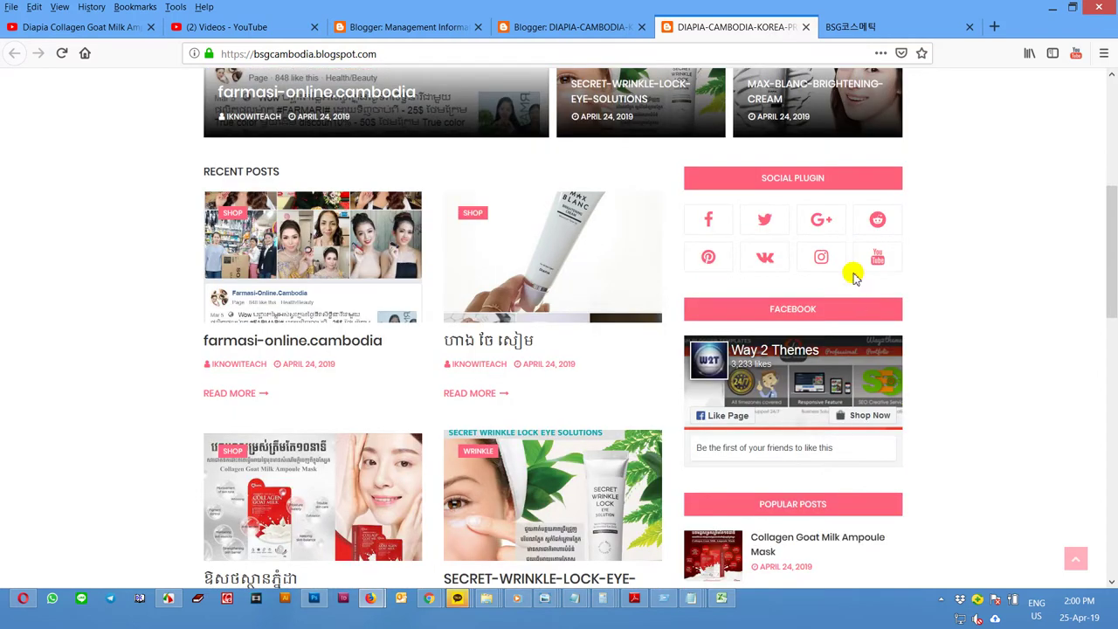
# Step: In the Social Plugin gadget, delete the twitter, gplus, reddit, pinterest, vk and instagram links, keeping only facebook and youtube
pyautogui.click(442, 29)
pyautogui.click(515, 28)
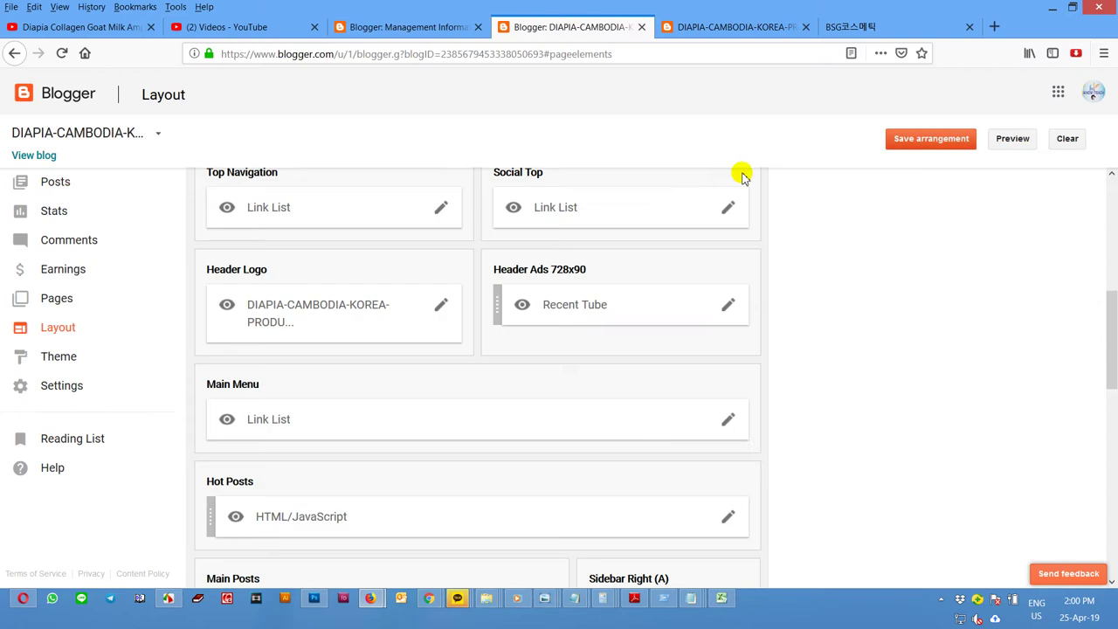
pyautogui.scroll(-5, 760, 419)
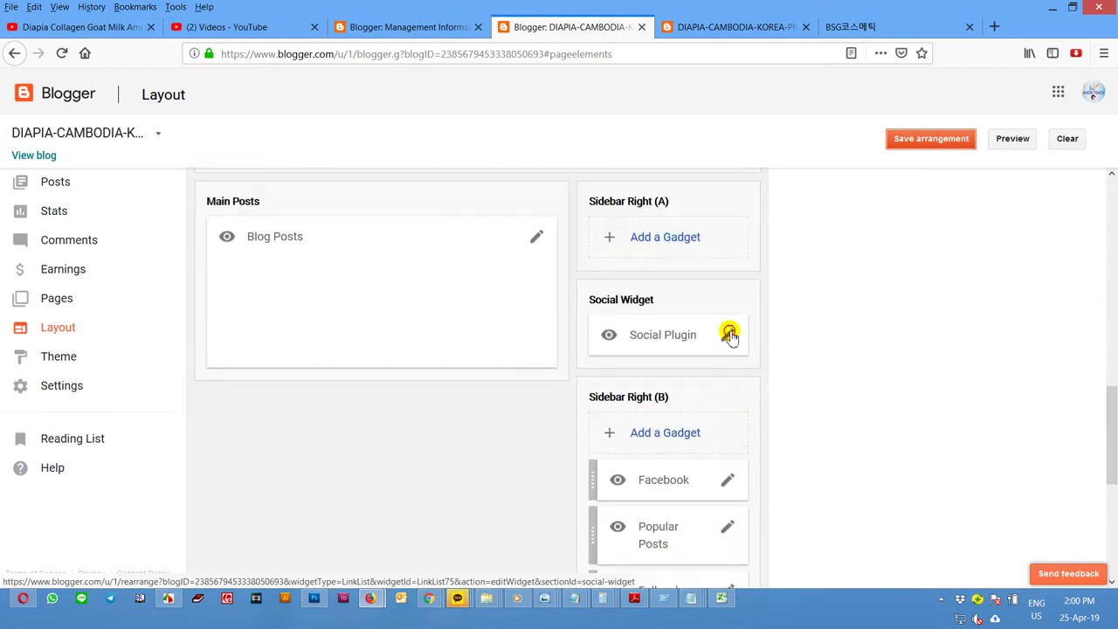
pyautogui.click(729, 335)
pyautogui.scroll(-2, 244, 289)
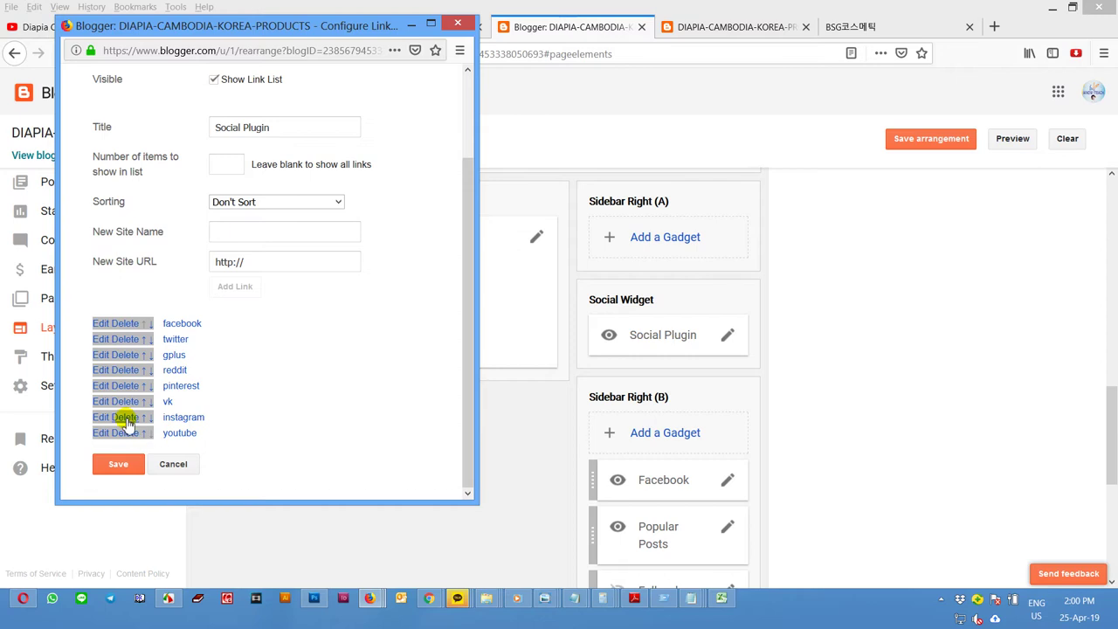
pyautogui.click(127, 421)
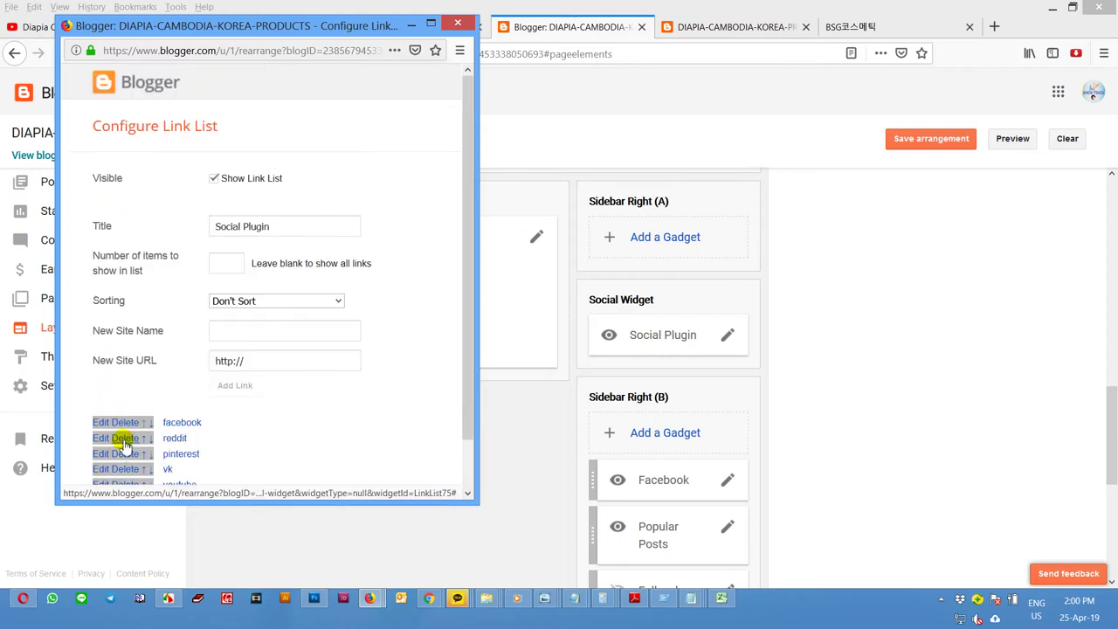
pyautogui.click(124, 440)
pyautogui.click(124, 439)
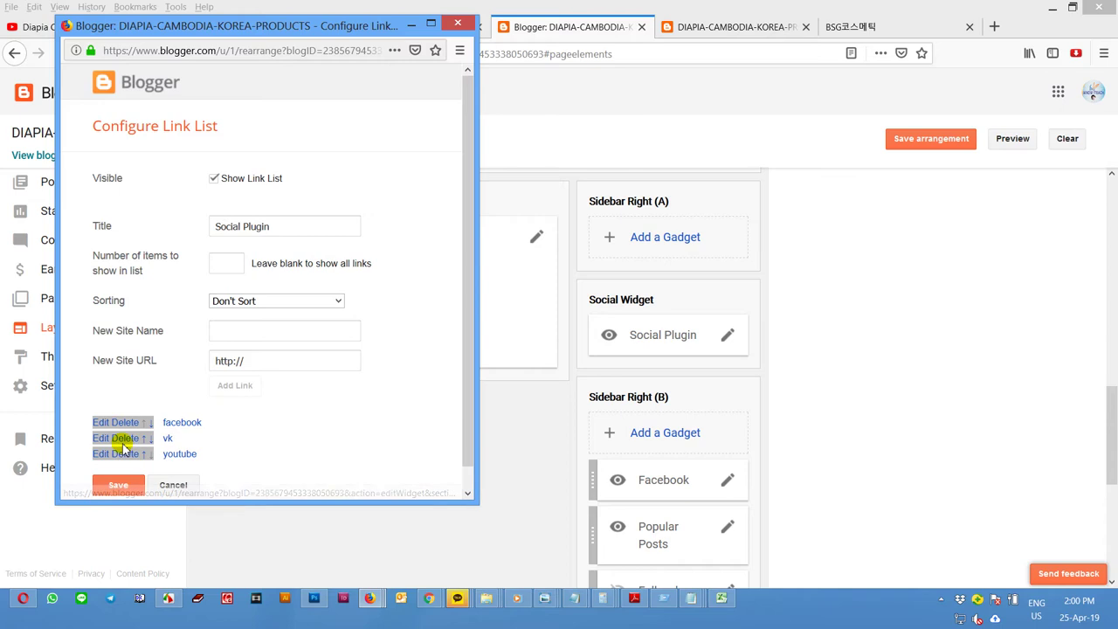
pyautogui.click(125, 440)
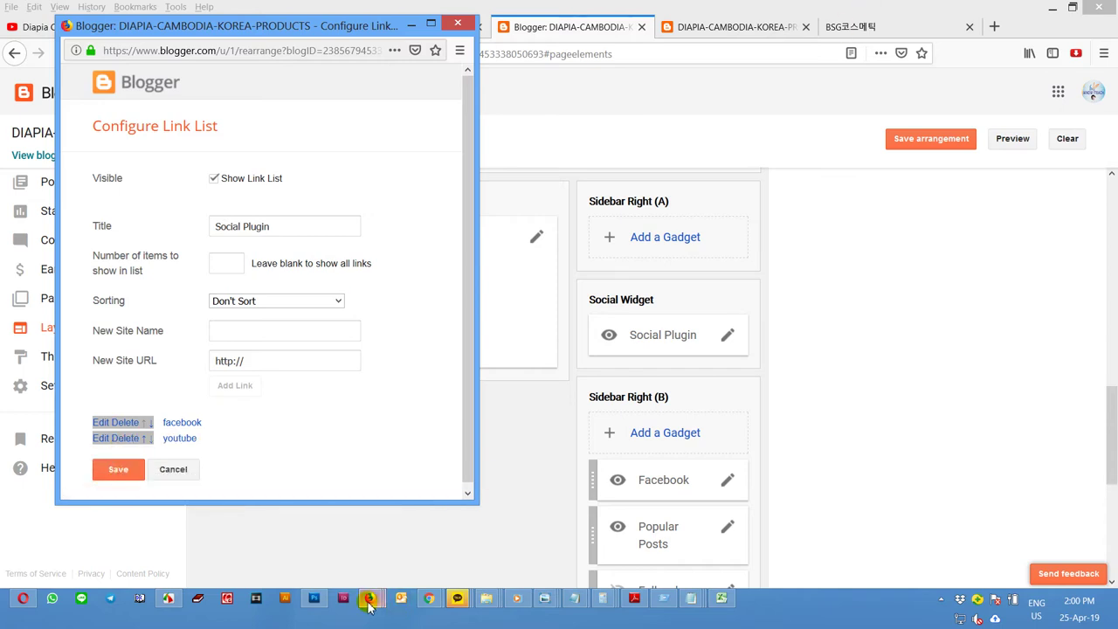
# Step: Switch to Opera and open the KOREA PRODUCTS playlist from the YouTube channel's playlists
pyautogui.moveTo(369, 604)
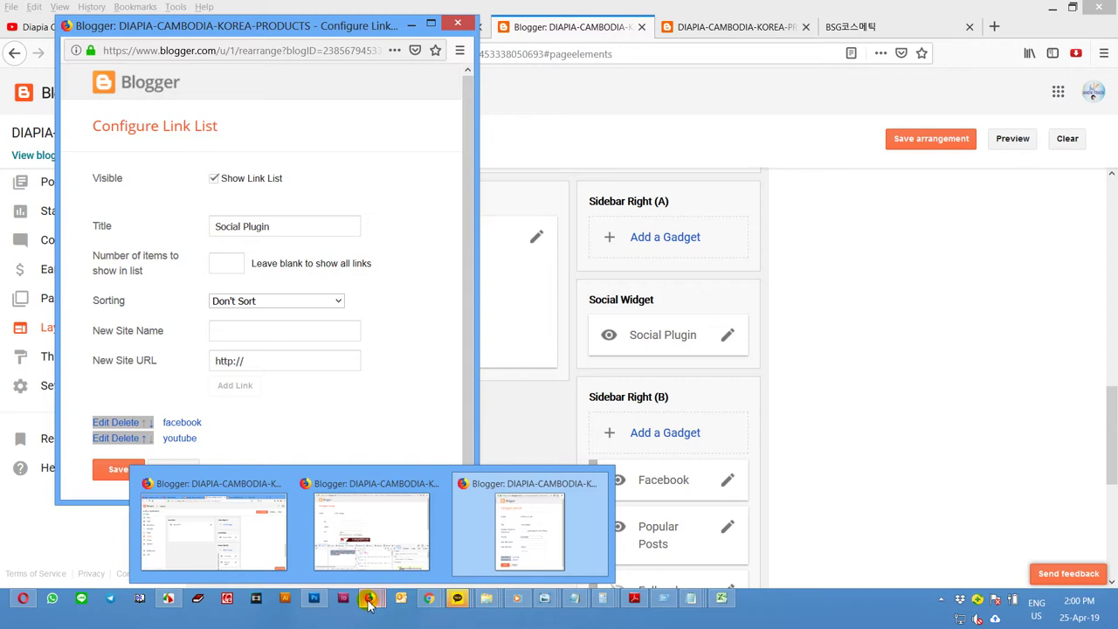
pyautogui.click(23, 601)
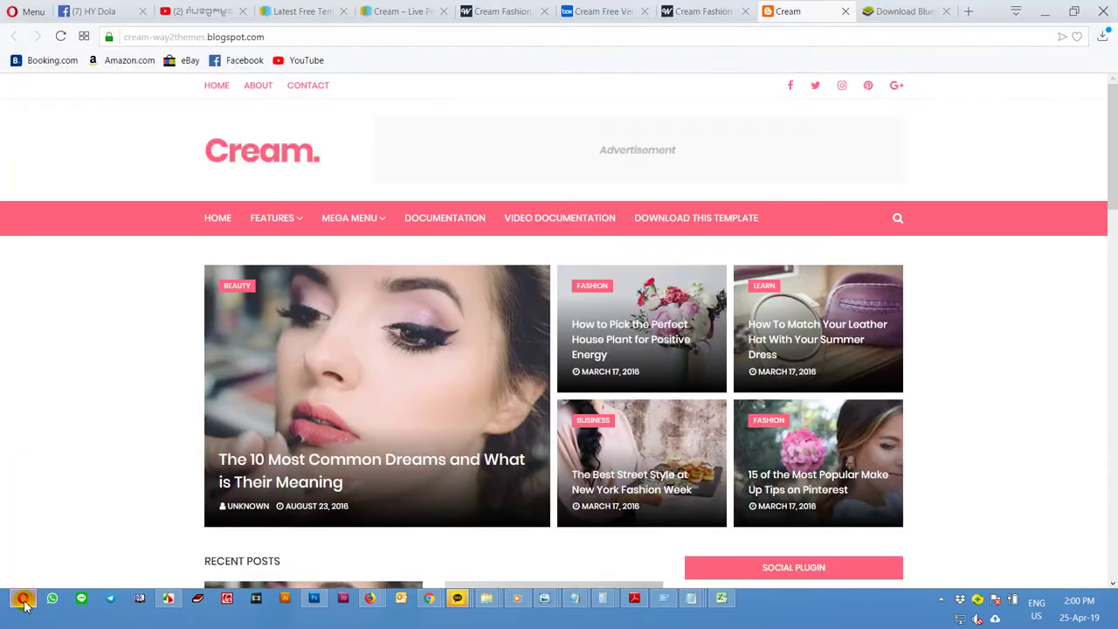
pyautogui.click(232, 9)
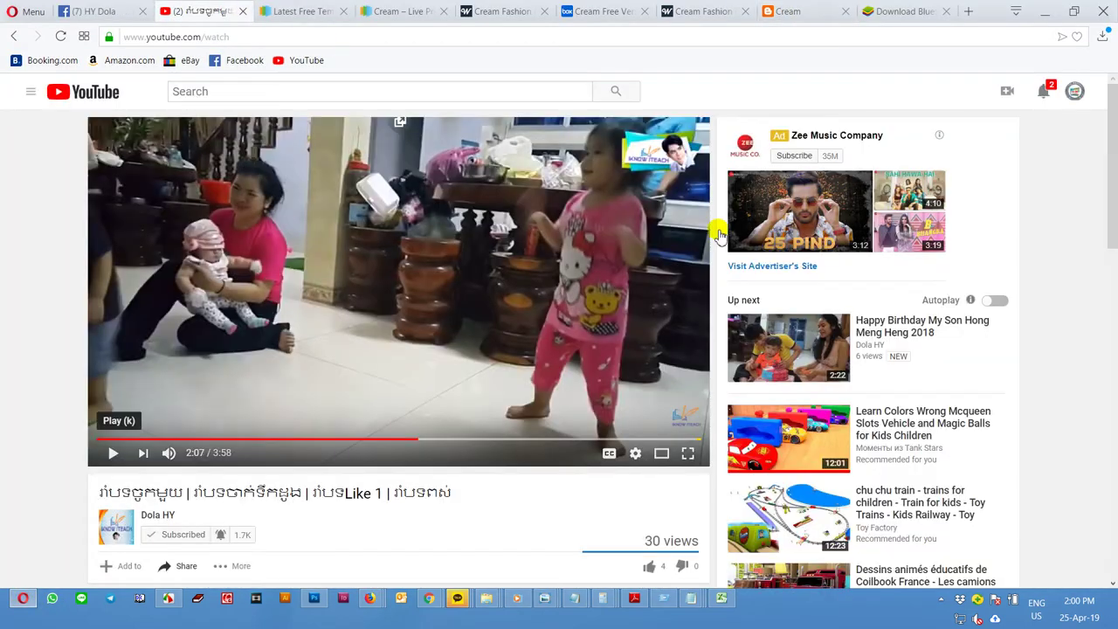
pyautogui.click(156, 515)
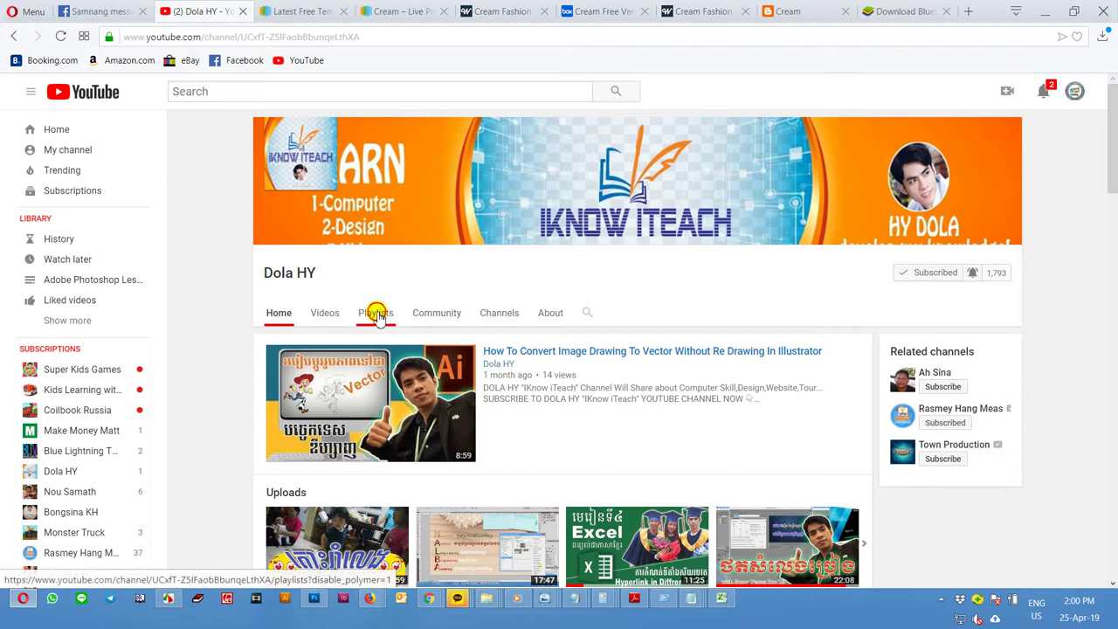
pyautogui.click(376, 315)
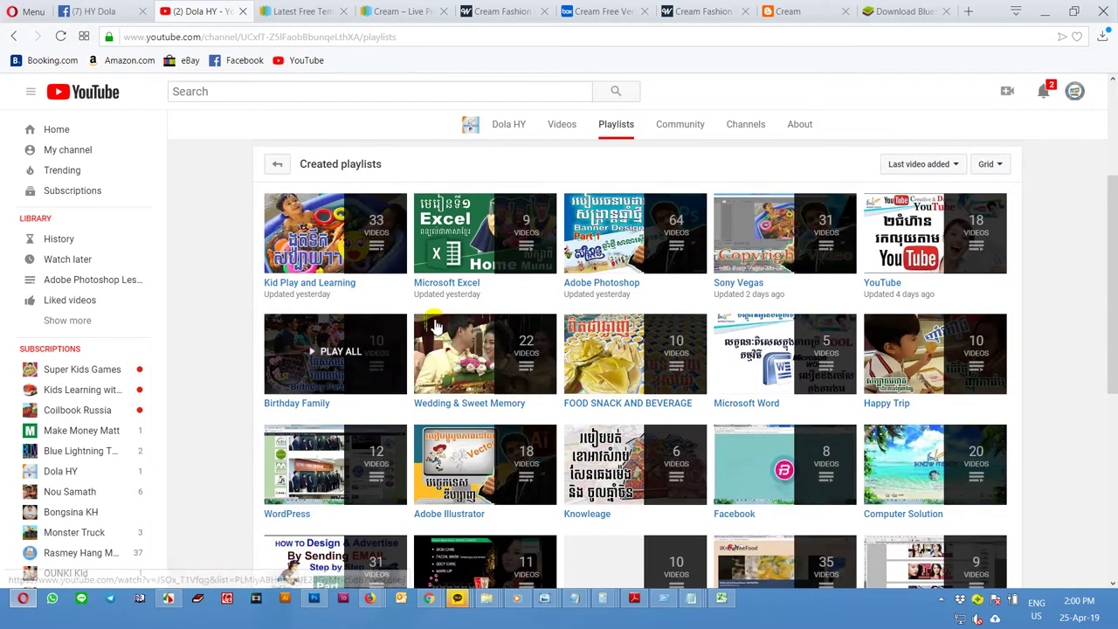
pyautogui.scroll(-2, 893, 489)
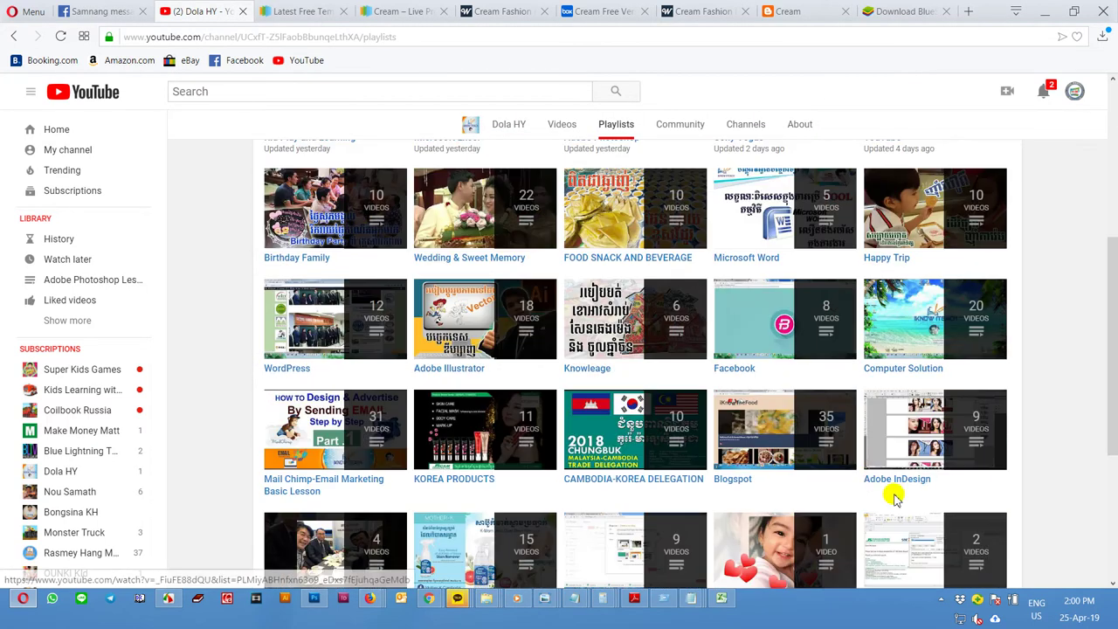
pyautogui.click(504, 452)
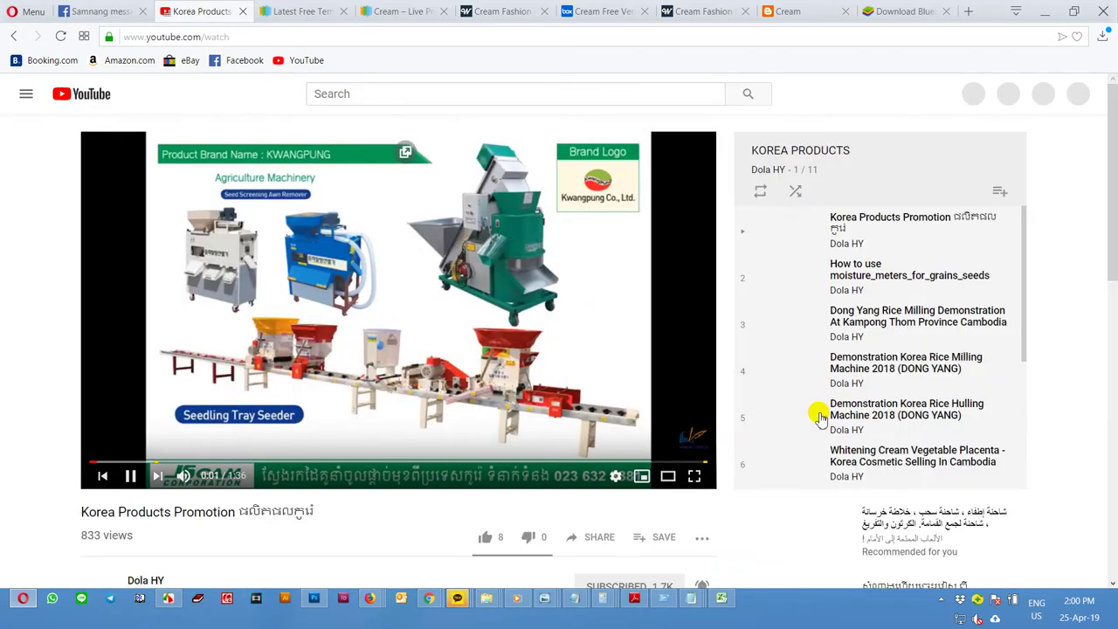
# Step: Open the Diapia Collagen Goat Milk Ampoule Mask (KOREA COSMETIC) video from the playlist and copy its video URL
pyautogui.scroll(-1, 885, 411)
pyautogui.scroll(-3, 885, 411)
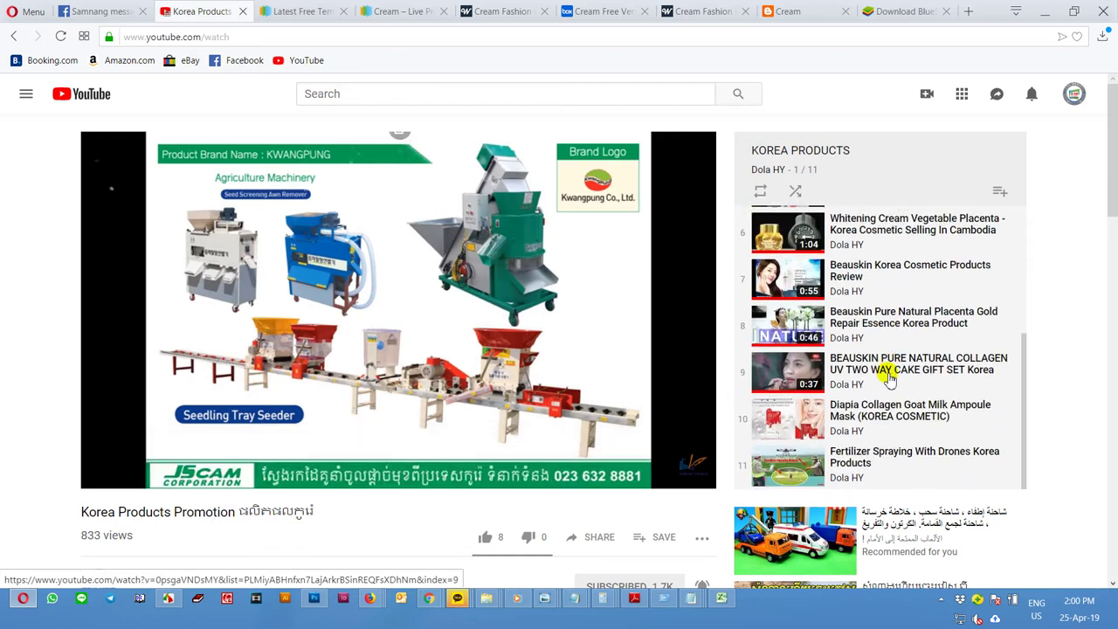
pyautogui.click(885, 423)
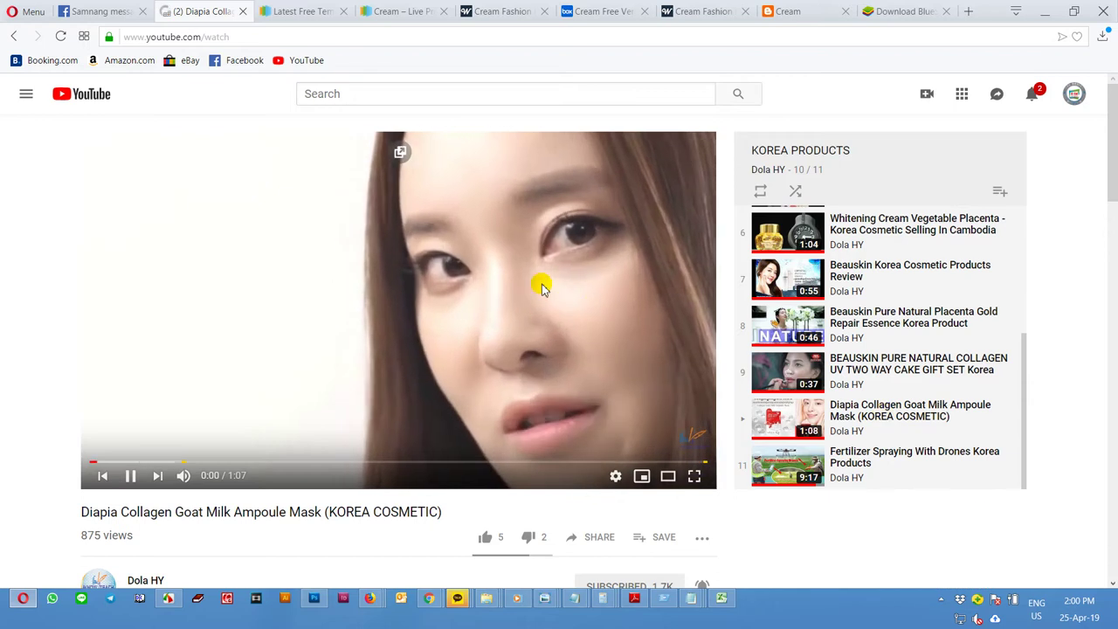
pyautogui.rightClick(543, 286)
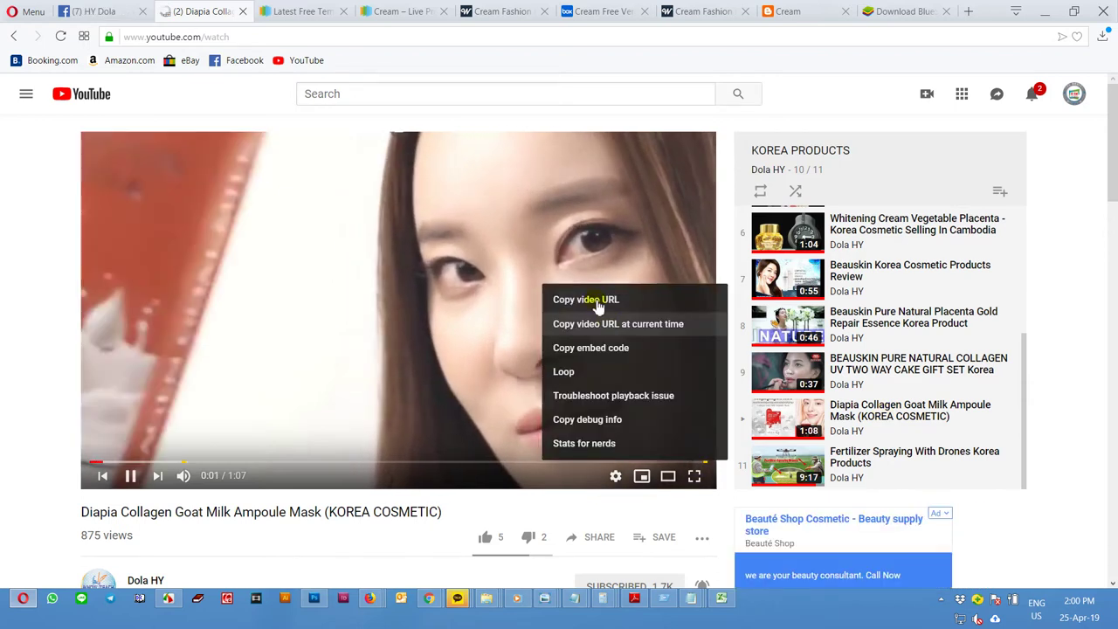
pyautogui.click(594, 299)
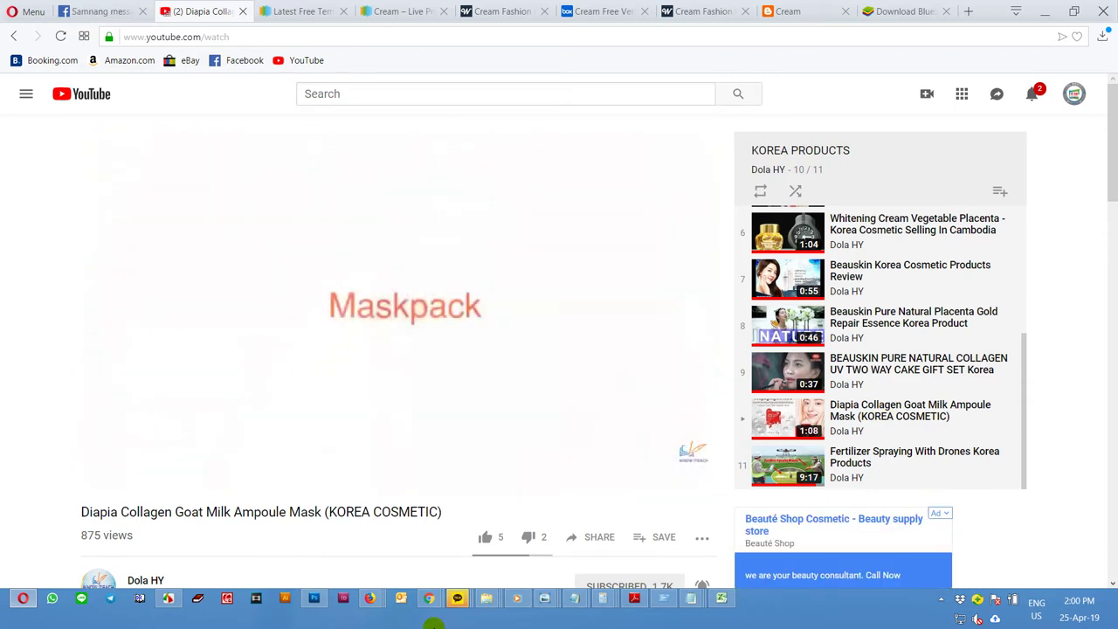
# Step: Return to the Social Plugin gadget in Firefox and replace the youtube link's URL with the copied video URL
pyautogui.moveTo(375, 598)
pyautogui.click(519, 533)
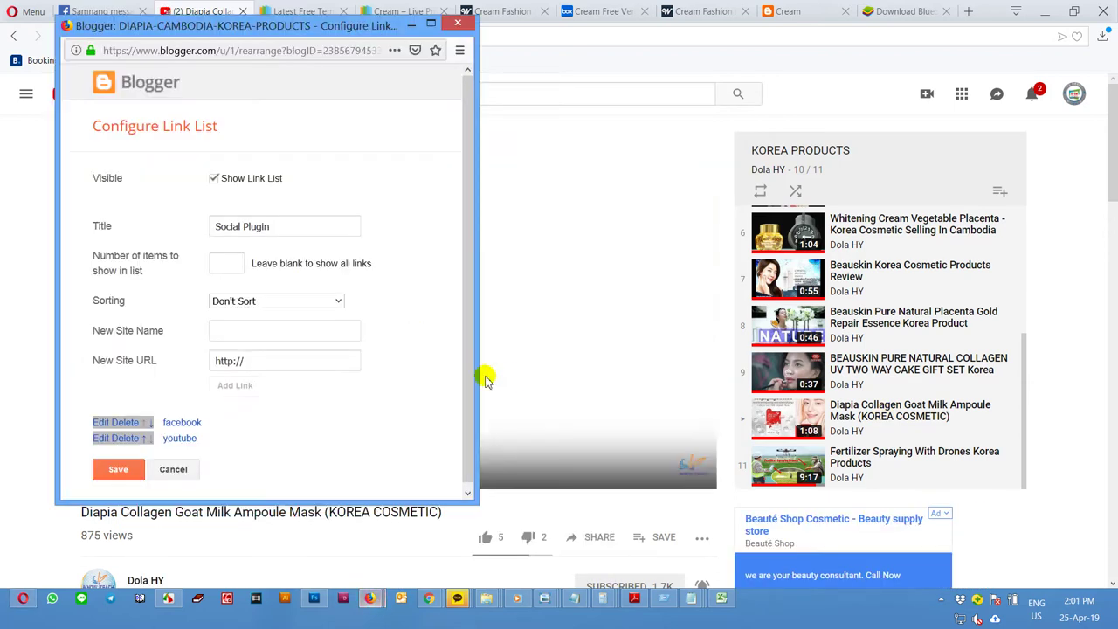
pyautogui.click(103, 439)
pyautogui.doubleClick(277, 462)
pyautogui.hotkey('ctrl', 'v')
pyautogui.click(380, 452)
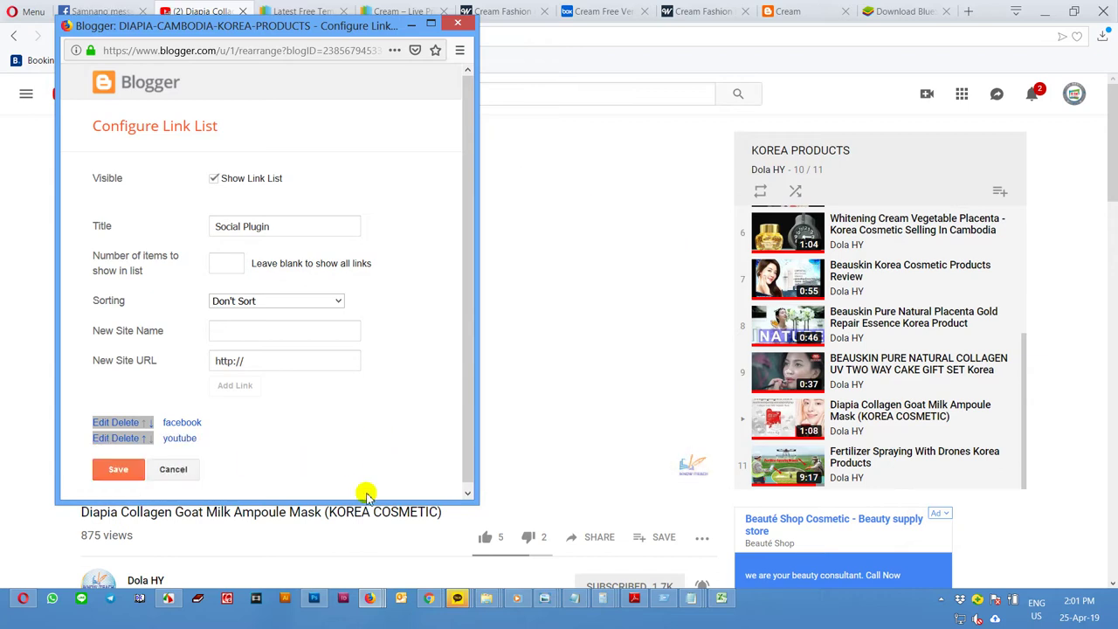
# Step: In Opera, search Facebook for farmasi-online.cambodia, open the Farmasi-Online.Cambodia page and copy its web address
pyautogui.click(24, 598)
pyautogui.click(199, 19)
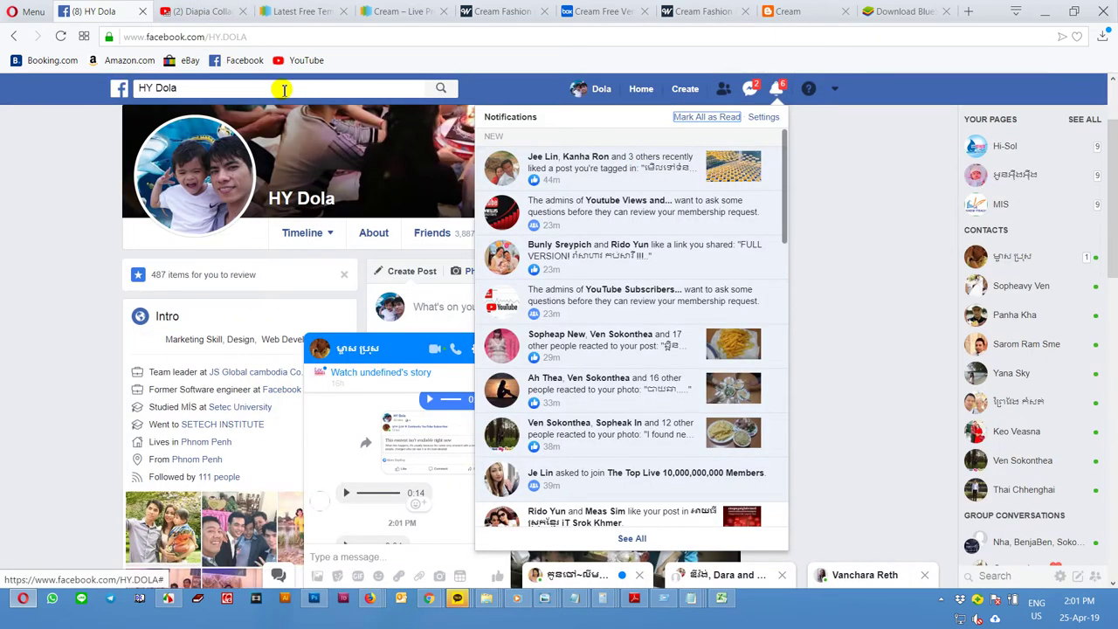
pyautogui.click(284, 90)
pyautogui.write('f')
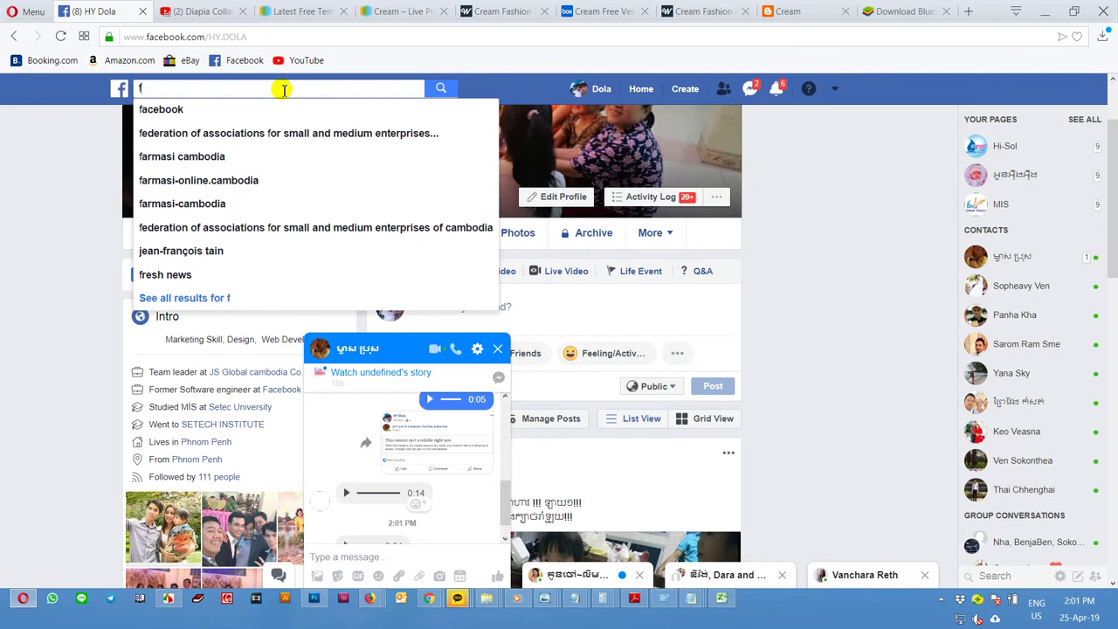
pyautogui.write('a')
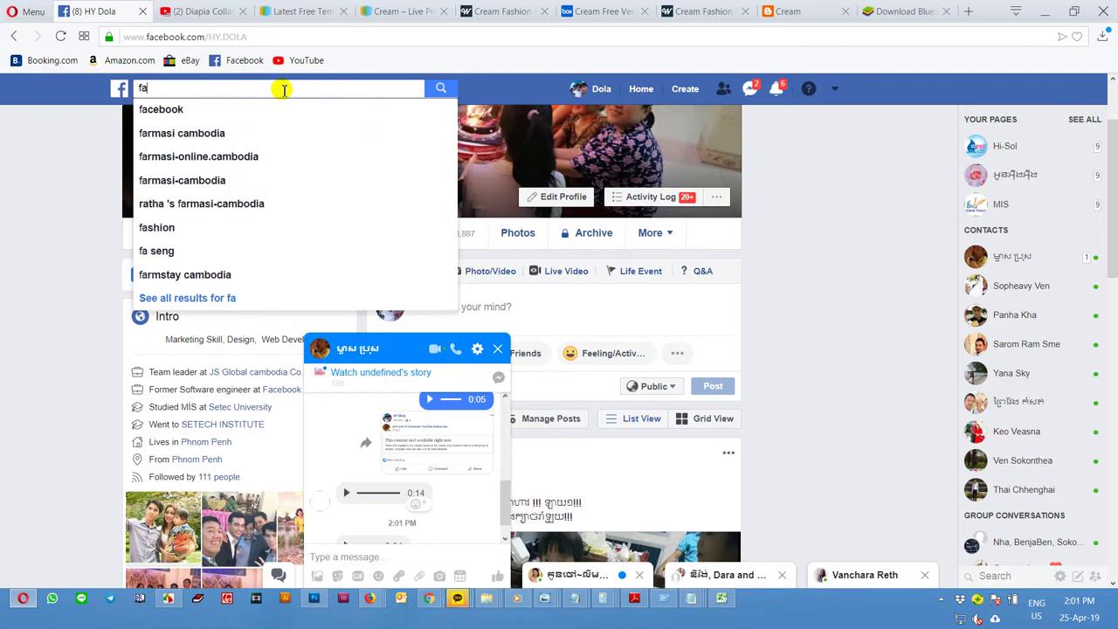
pyautogui.click(234, 156)
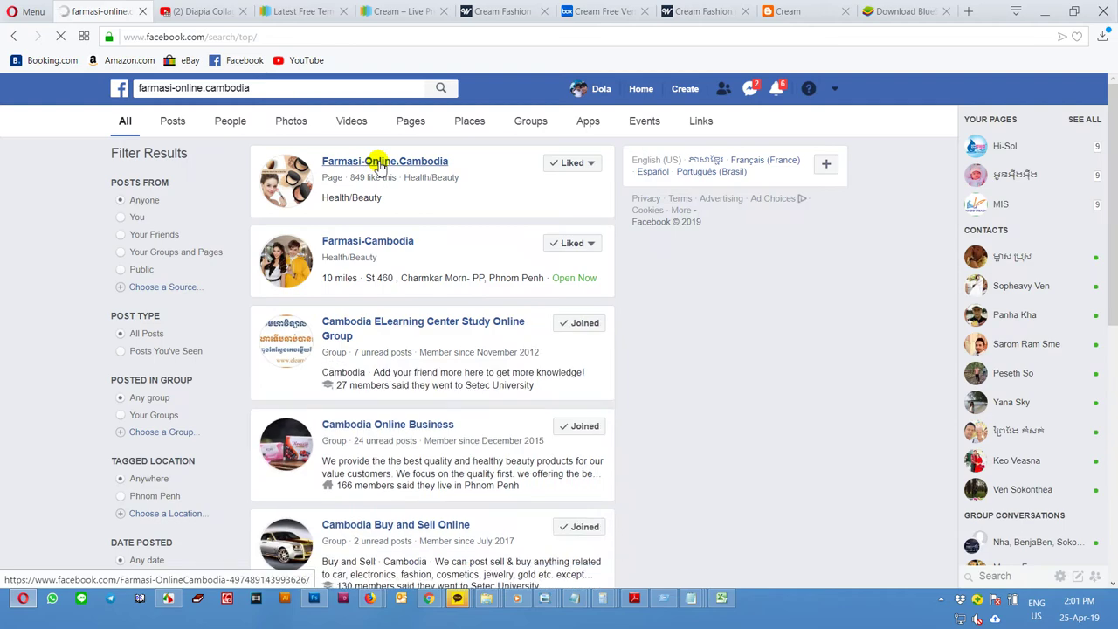
pyautogui.click(380, 164)
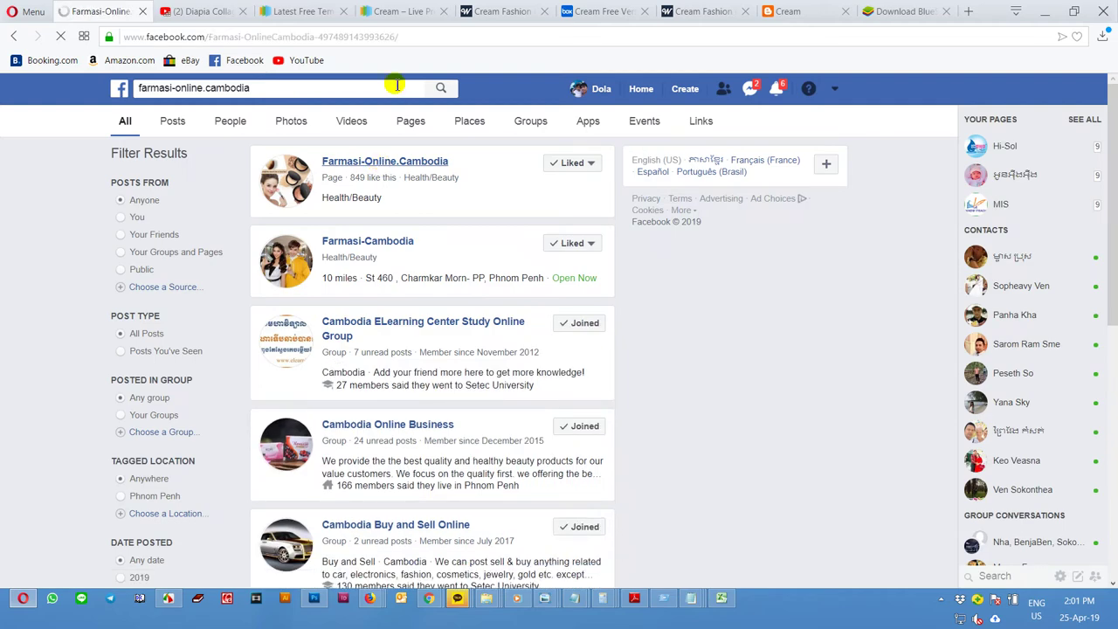
pyautogui.click(372, 35)
pyautogui.rightClick(372, 37)
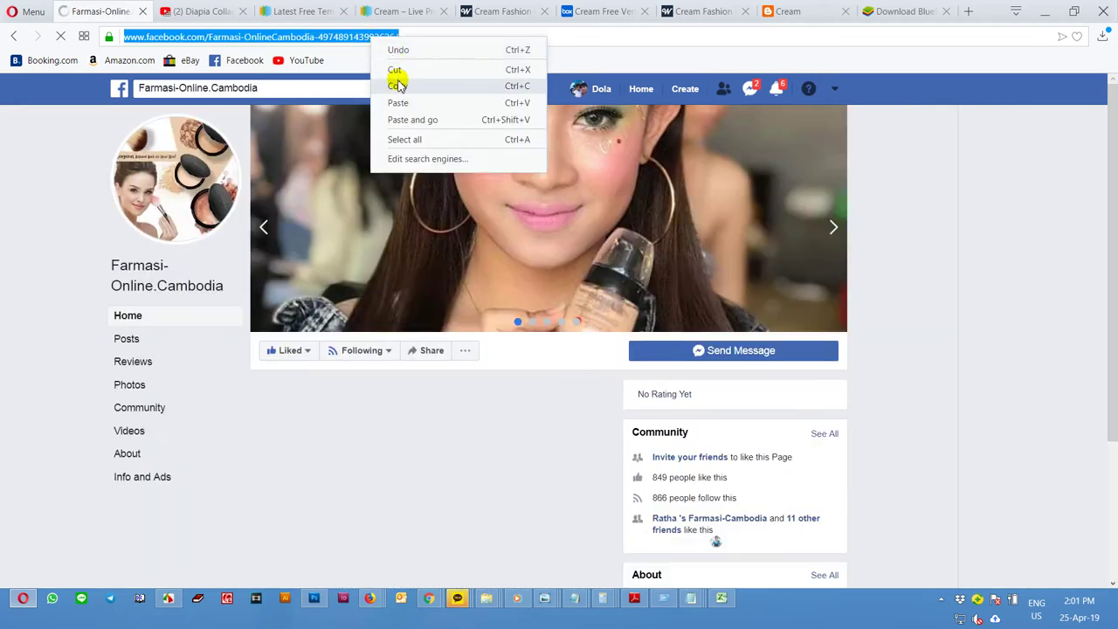
pyautogui.click(398, 85)
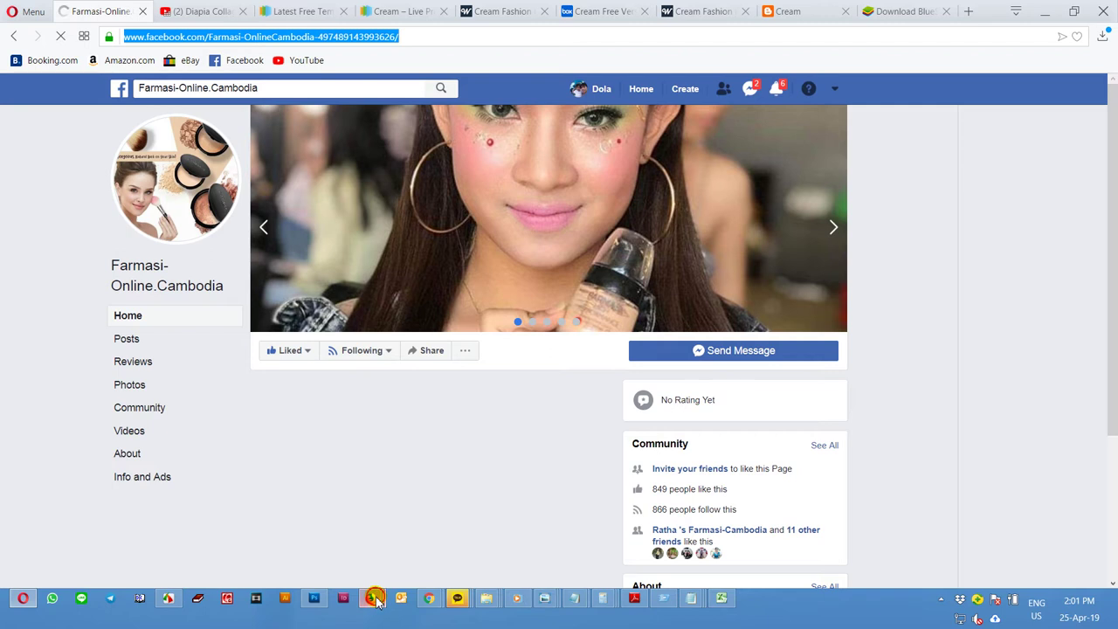
# Step: Back in the Social Plugin gadget, replace the facebook link's URL with the copied page address and save the gadget
pyautogui.moveTo(376, 601)
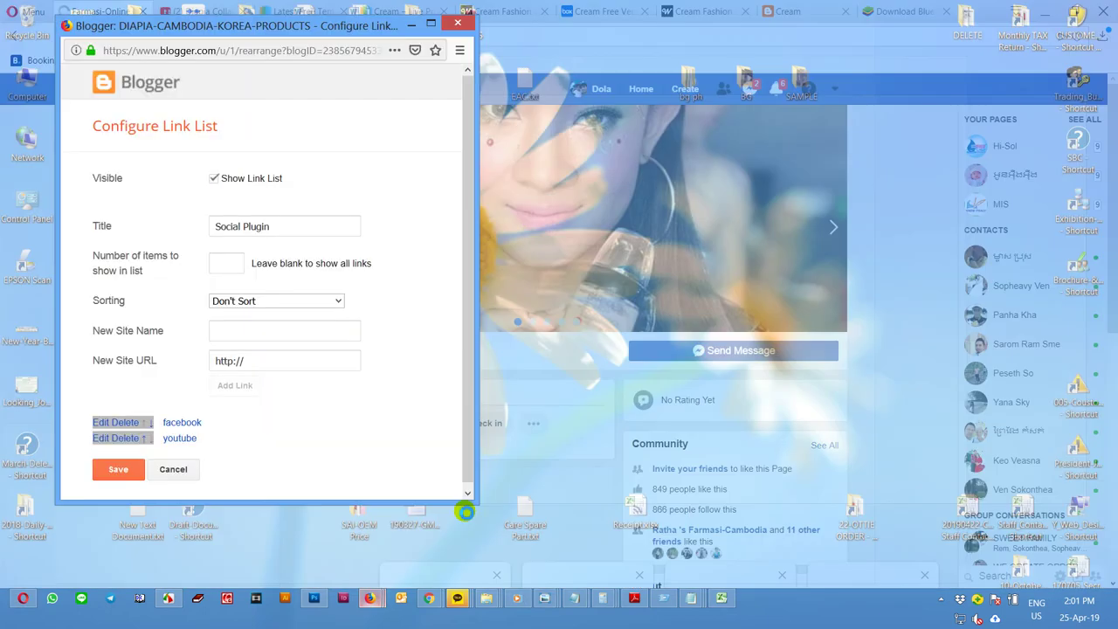
pyautogui.click(499, 550)
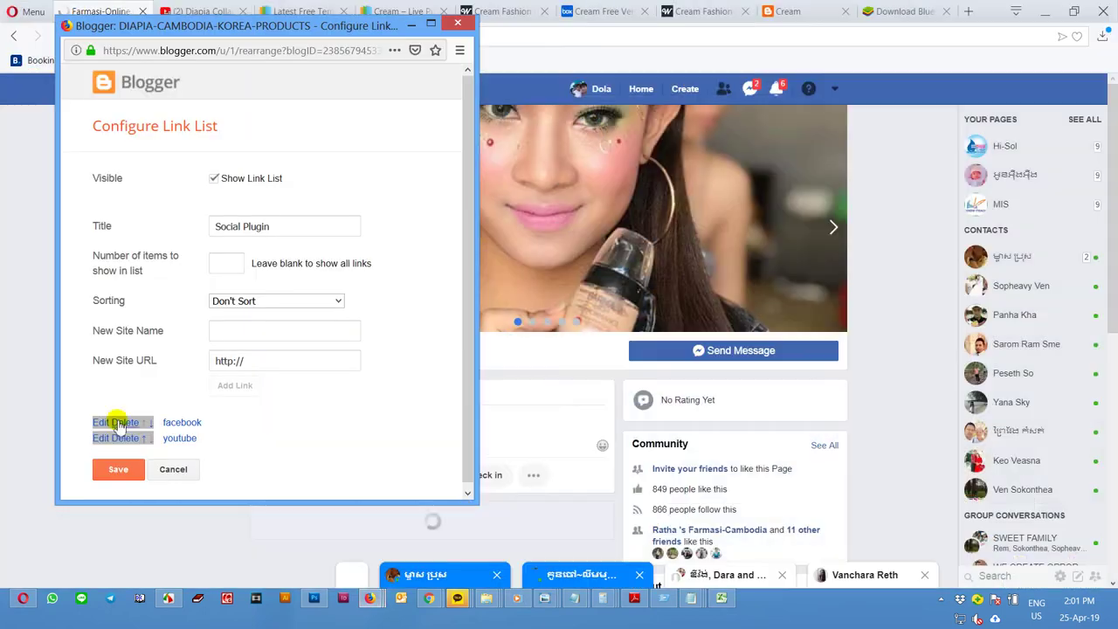
pyautogui.click(102, 423)
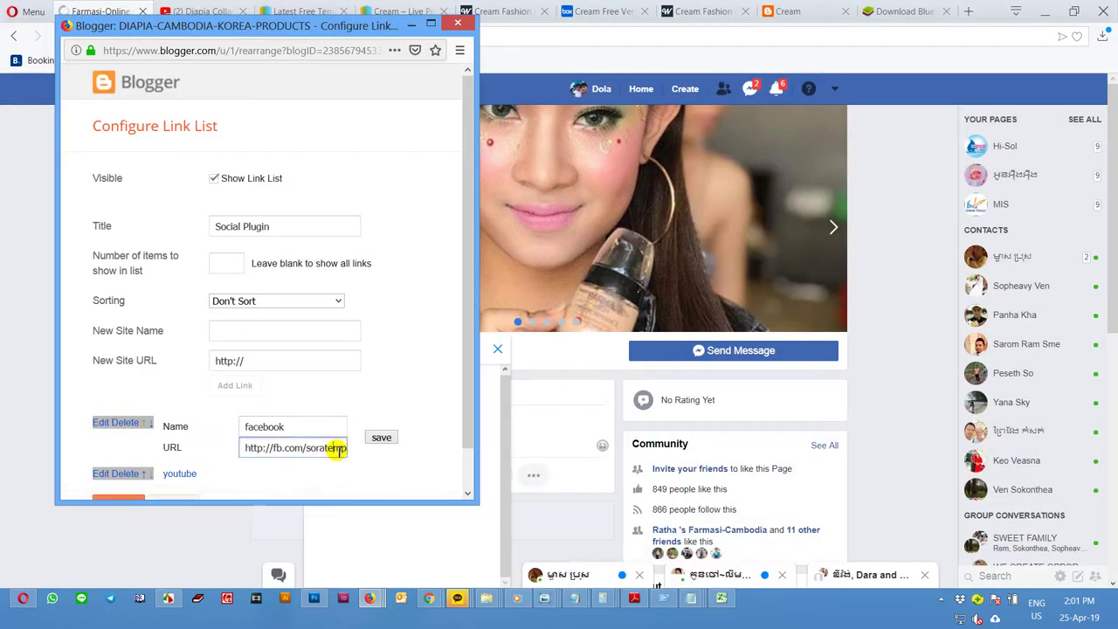
pyautogui.hotkey('ctrl', 'v')
pyautogui.click(383, 437)
pyautogui.click(134, 479)
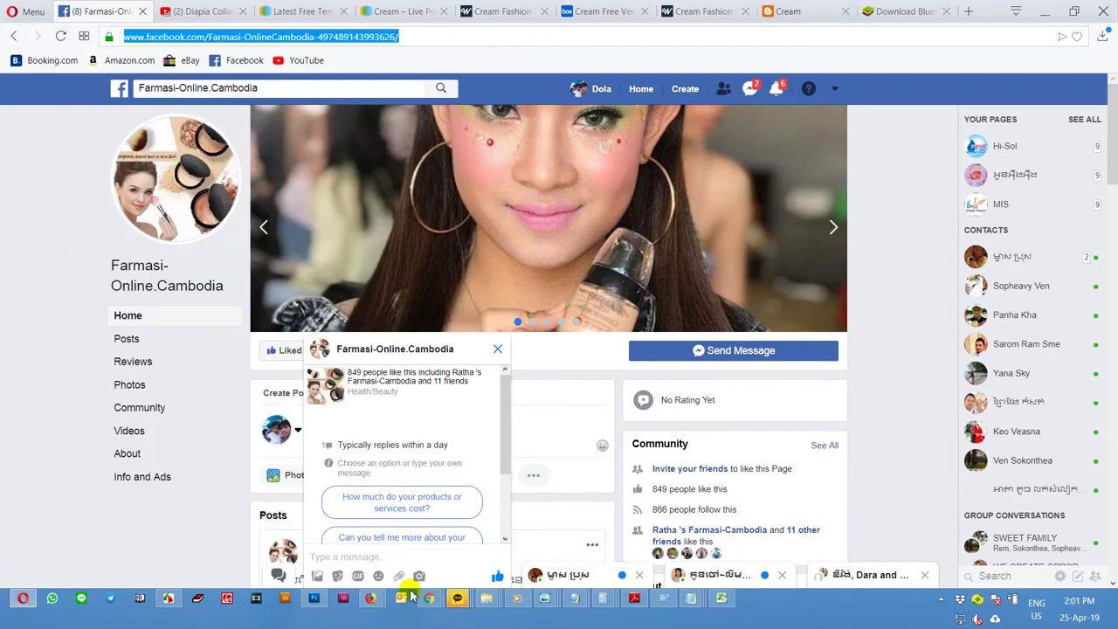
# Step: Return to the Blogger Layout page in Firefox and save the arrangement
pyautogui.click(394, 568)
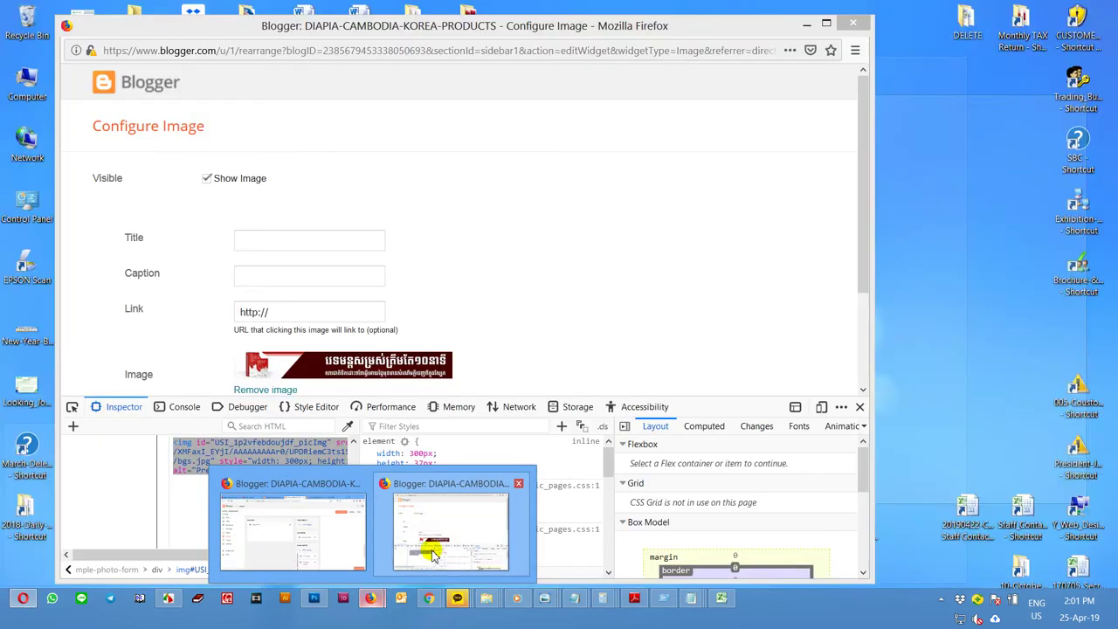
pyautogui.click(430, 553)
pyautogui.moveTo(358, 598)
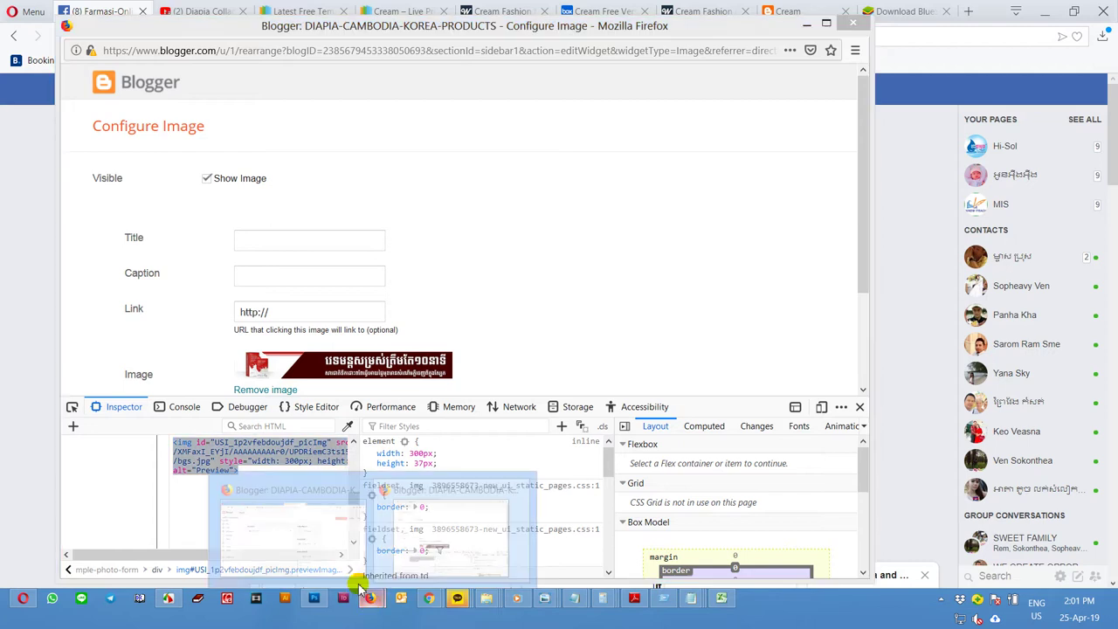
pyautogui.click(319, 554)
pyautogui.click(932, 140)
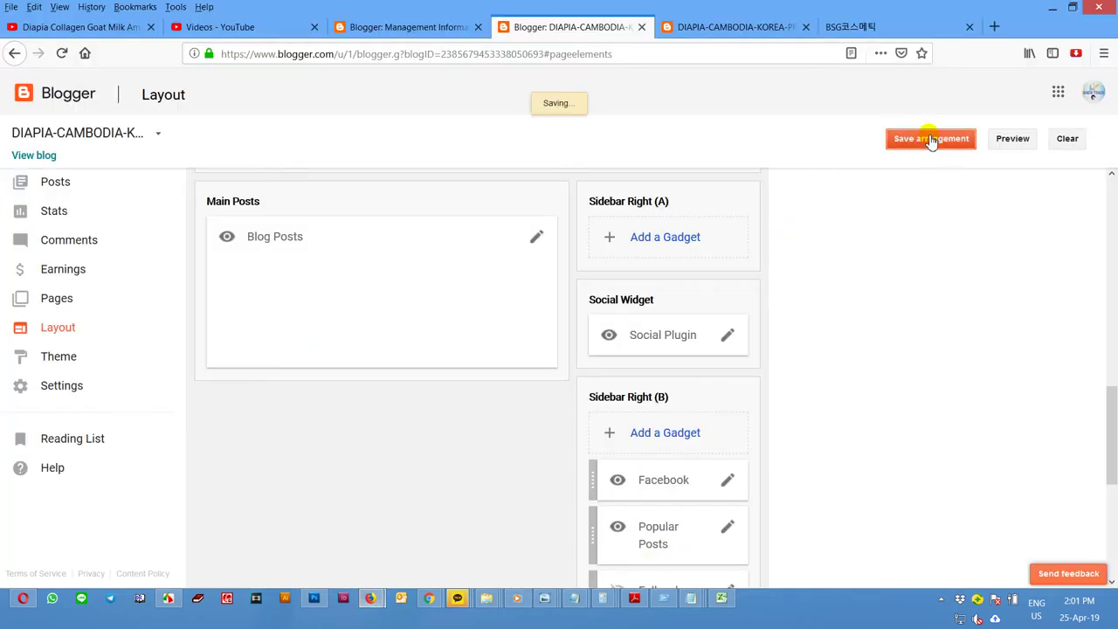
# Step: Reload the live blog and check the Social Plugin icons and the sidebar sections below them
pyautogui.click(711, 27)
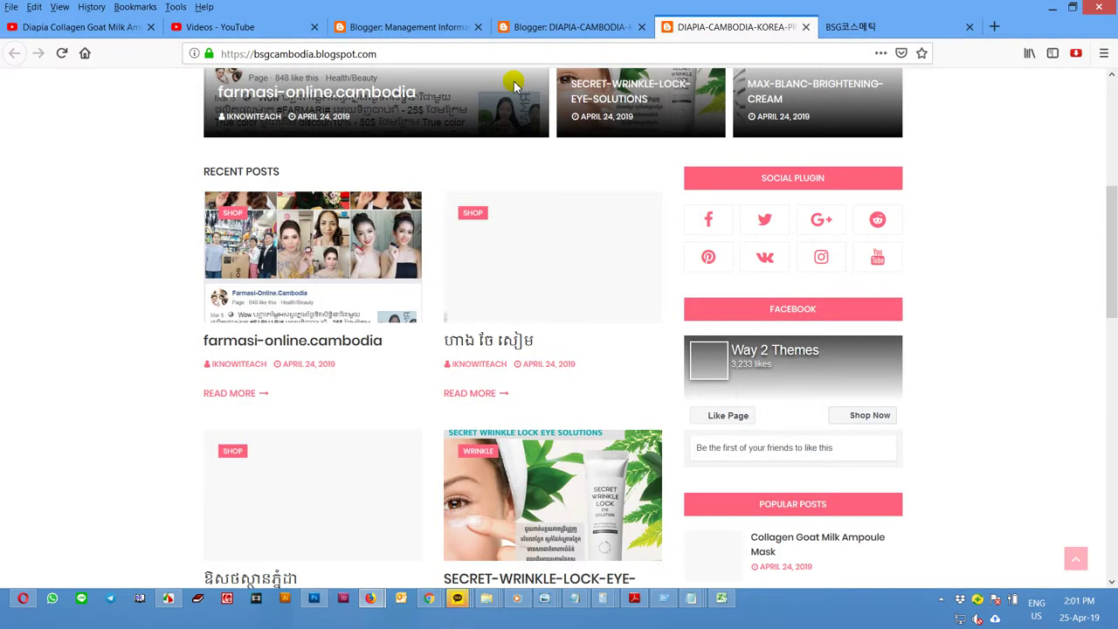
pyautogui.click(61, 54)
pyautogui.scroll(-3, 1105, 288)
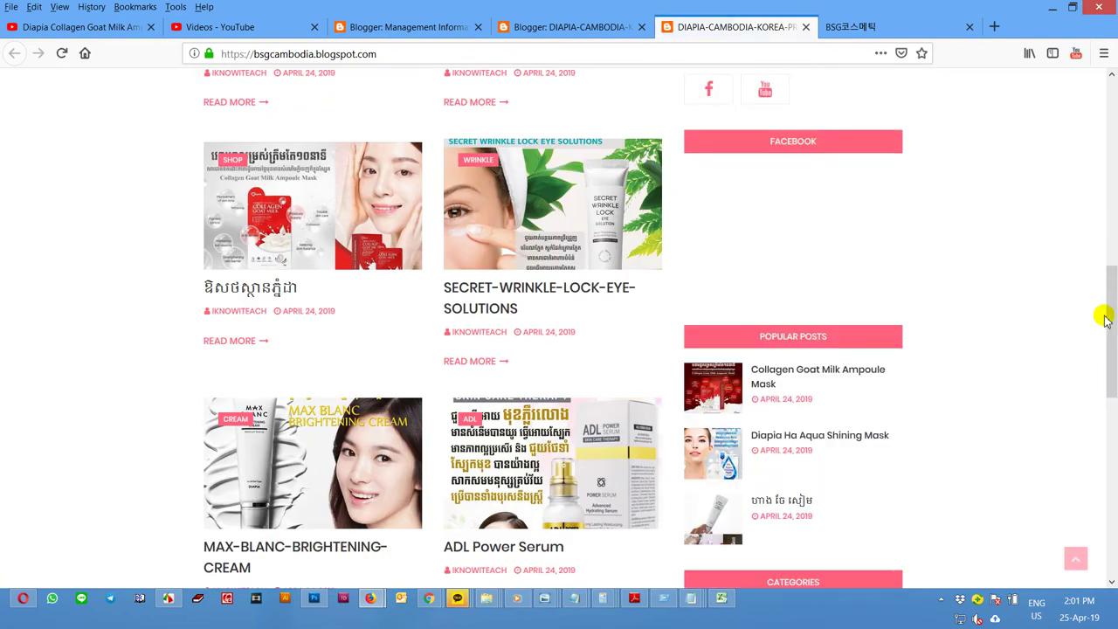
# Step: In a new browser tab, search Google for "facebook like" and open the Like Button page of Facebook for Developers at its configurator
pyautogui.moveTo(1108, 303); pyautogui.dragTo(1112, 240)
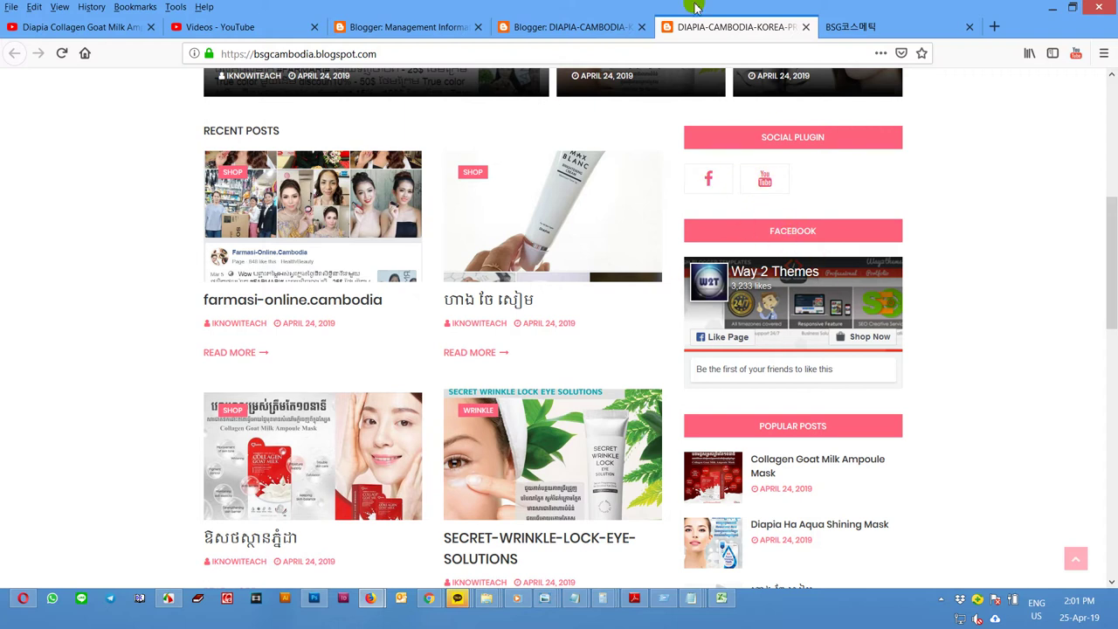
pyautogui.click(994, 29)
pyautogui.write('google')
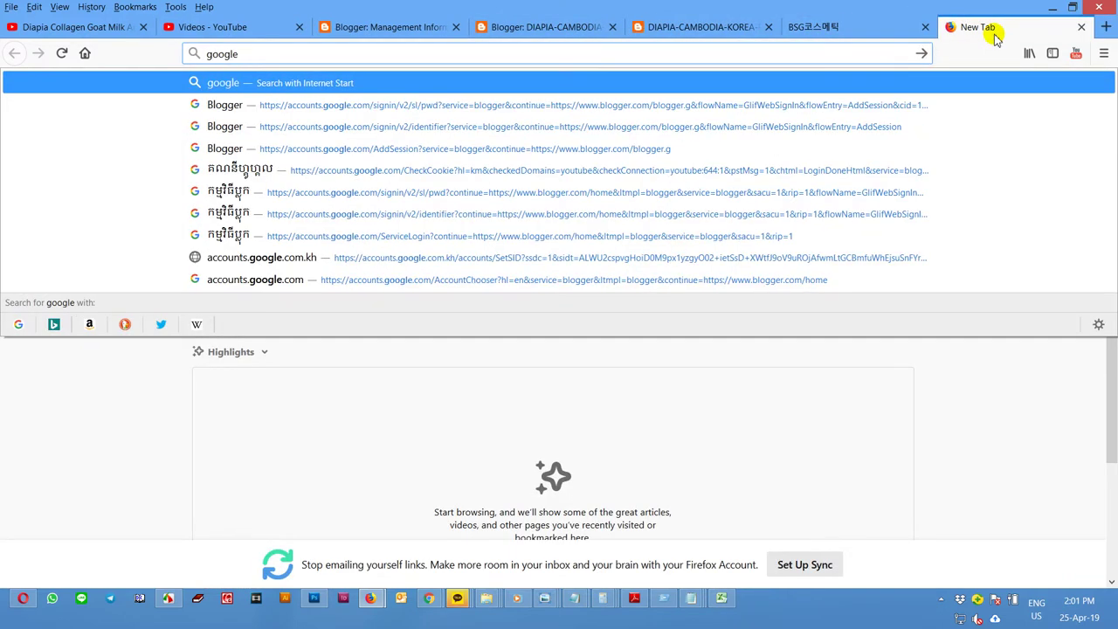
pyautogui.press('Return')
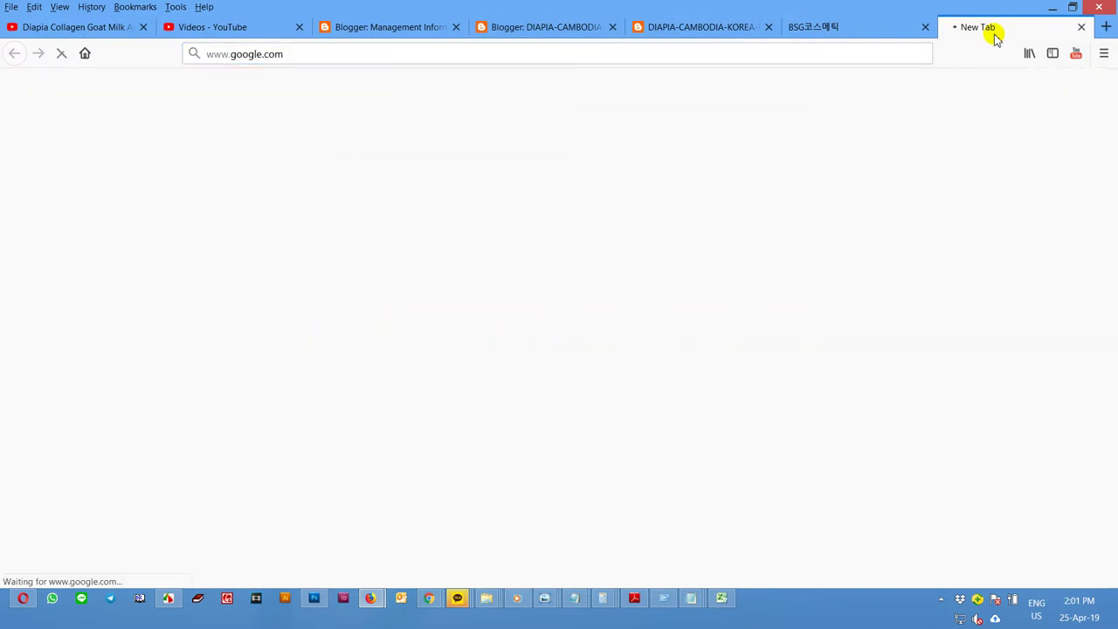
pyautogui.write('fac')
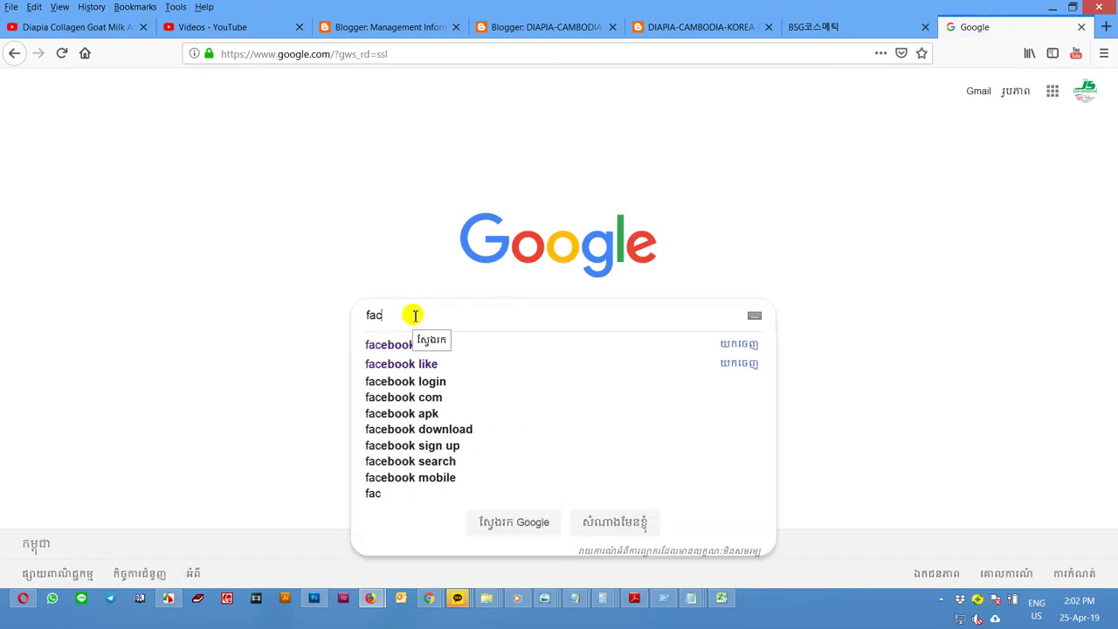
pyautogui.write('ebook like')
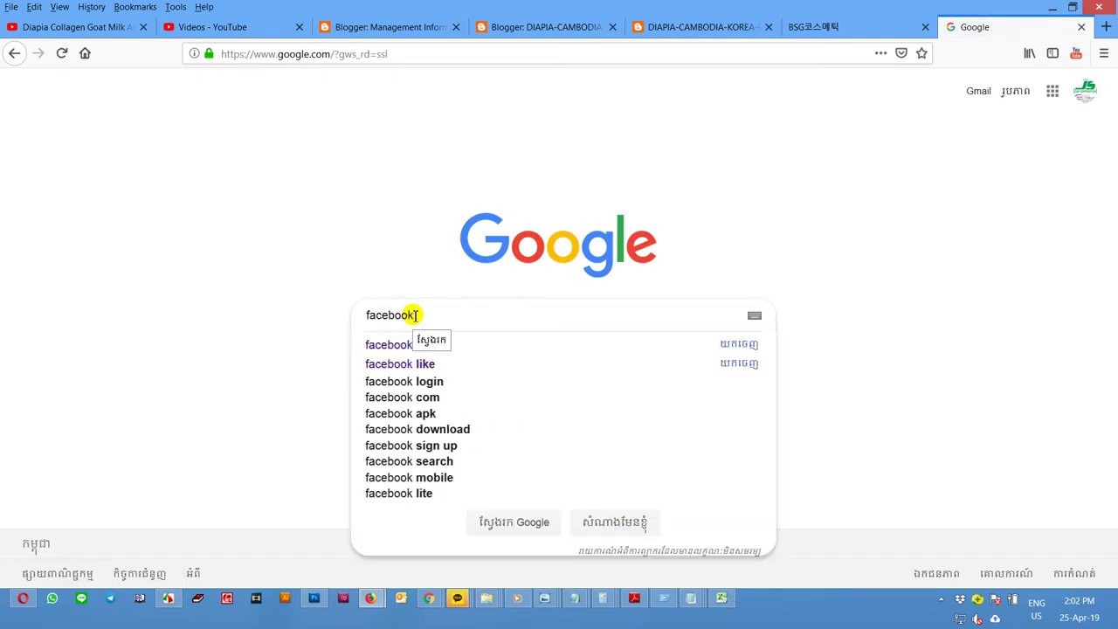
pyautogui.press('Return')
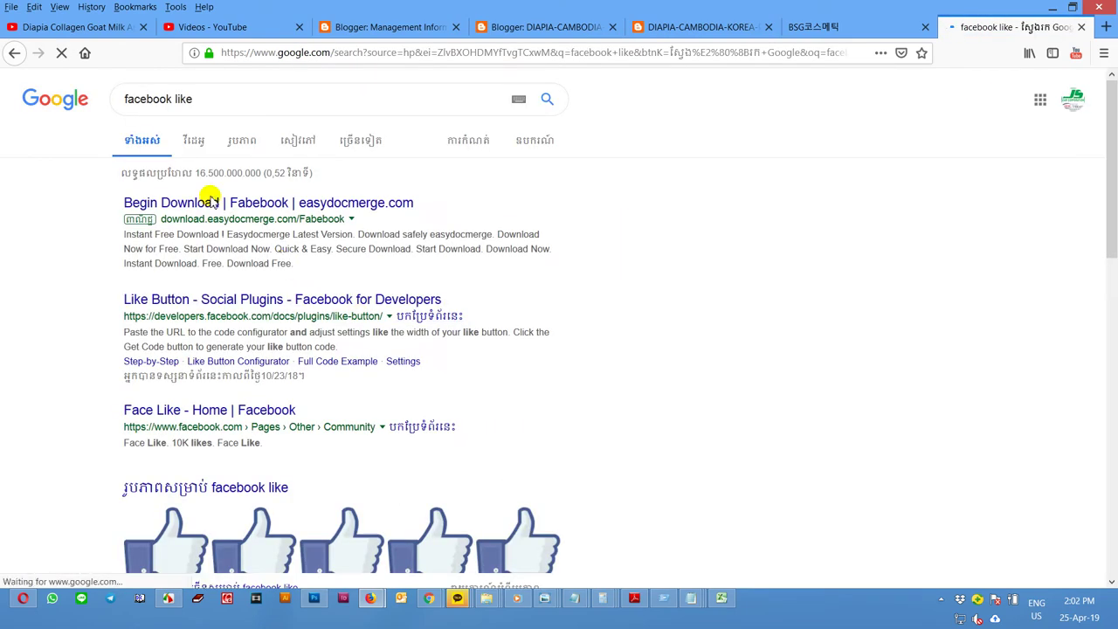
pyautogui.click(260, 303)
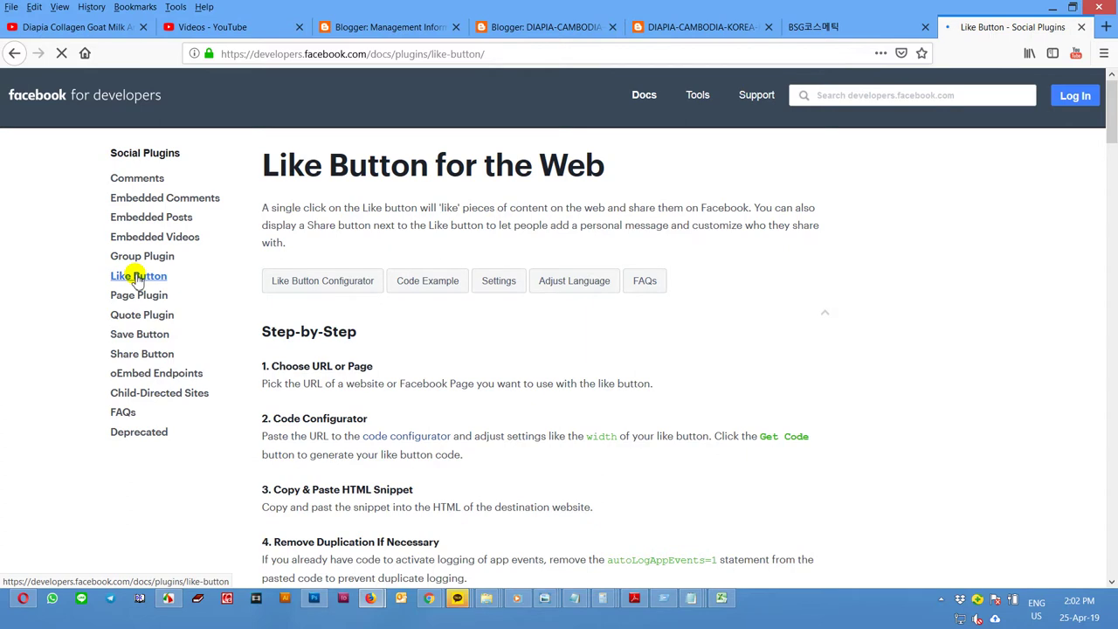
pyautogui.scroll(-3, 488, 321)
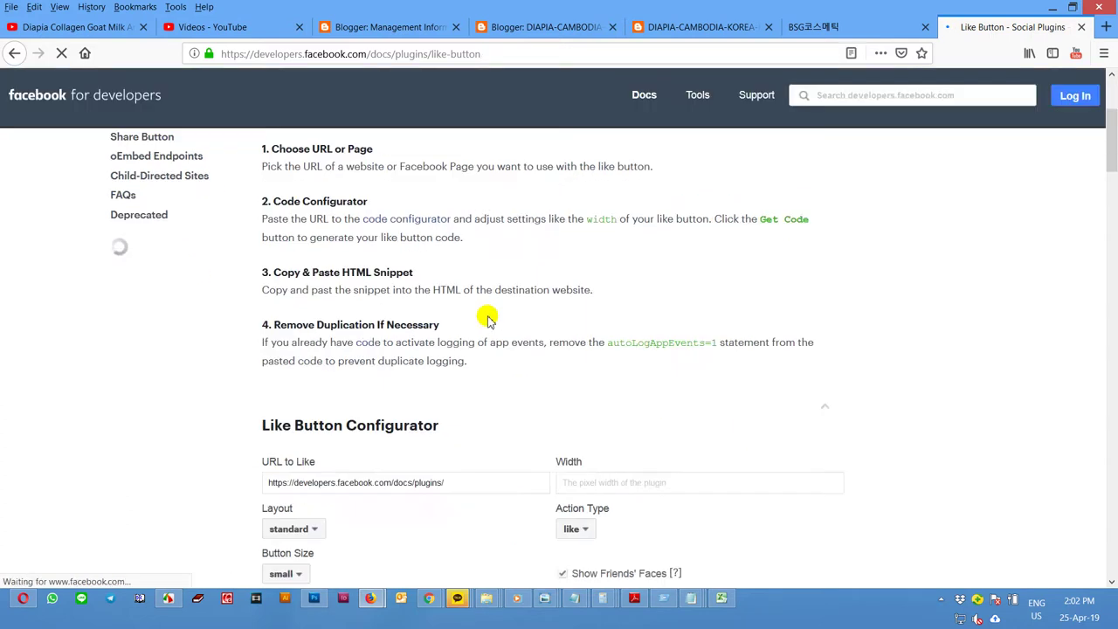
pyautogui.scroll(-3, 488, 321)
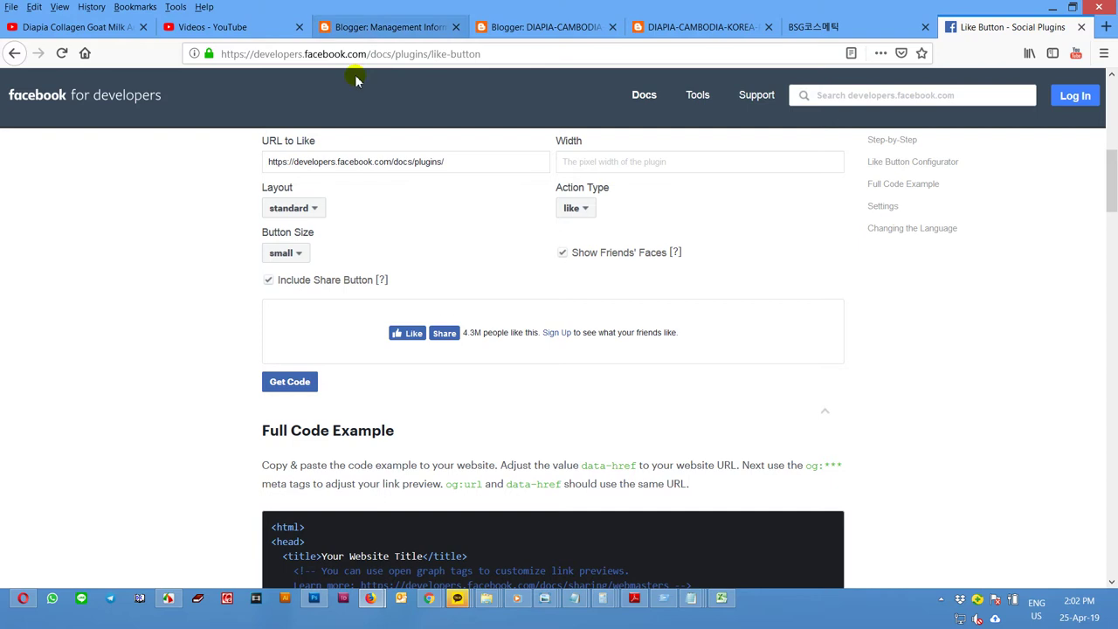
# Step: Switch to Opera, dismiss the chat window on the Farmasi-Online.Cambodia Facebook page and copy the page's web address
pyautogui.click(23, 599)
pyautogui.click(522, 324)
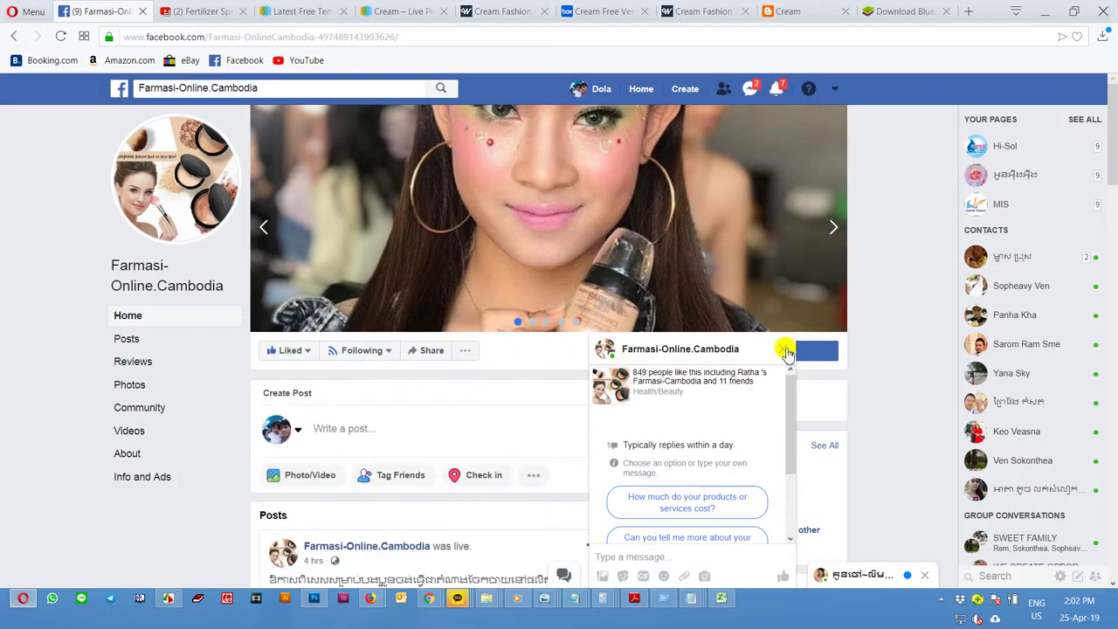
pyautogui.click(497, 348)
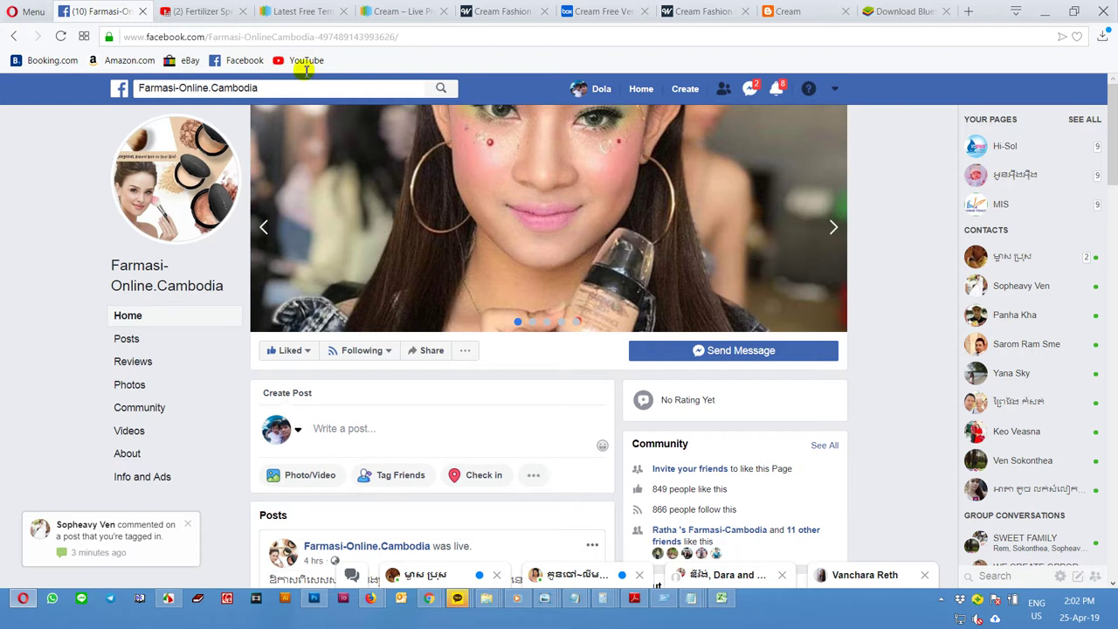
pyautogui.click(411, 35)
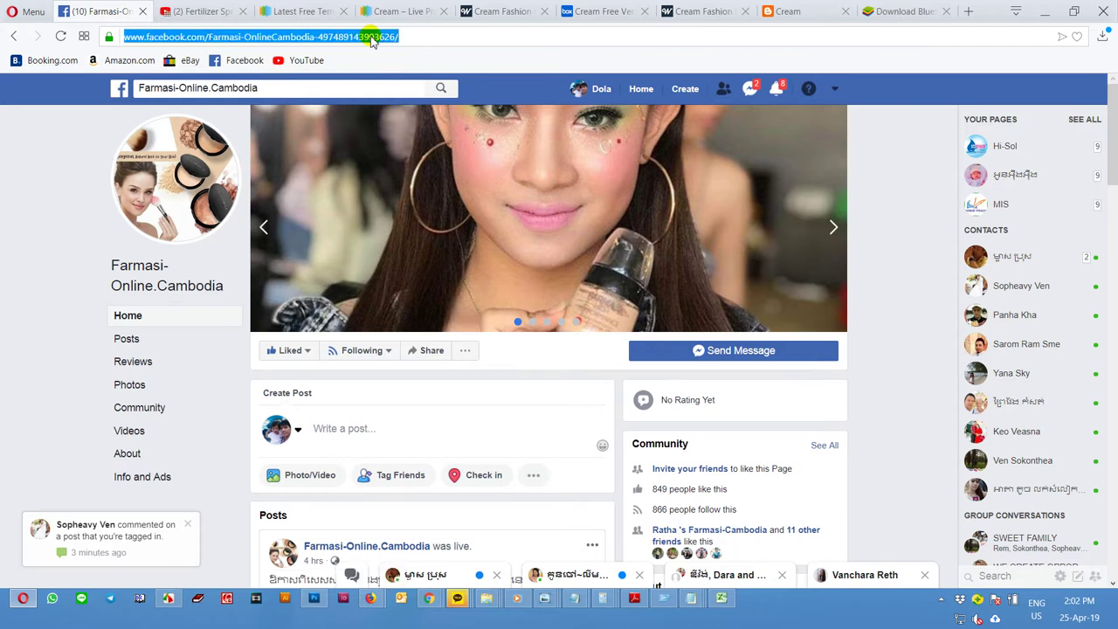
pyautogui.rightClick(370, 36)
pyautogui.click(400, 84)
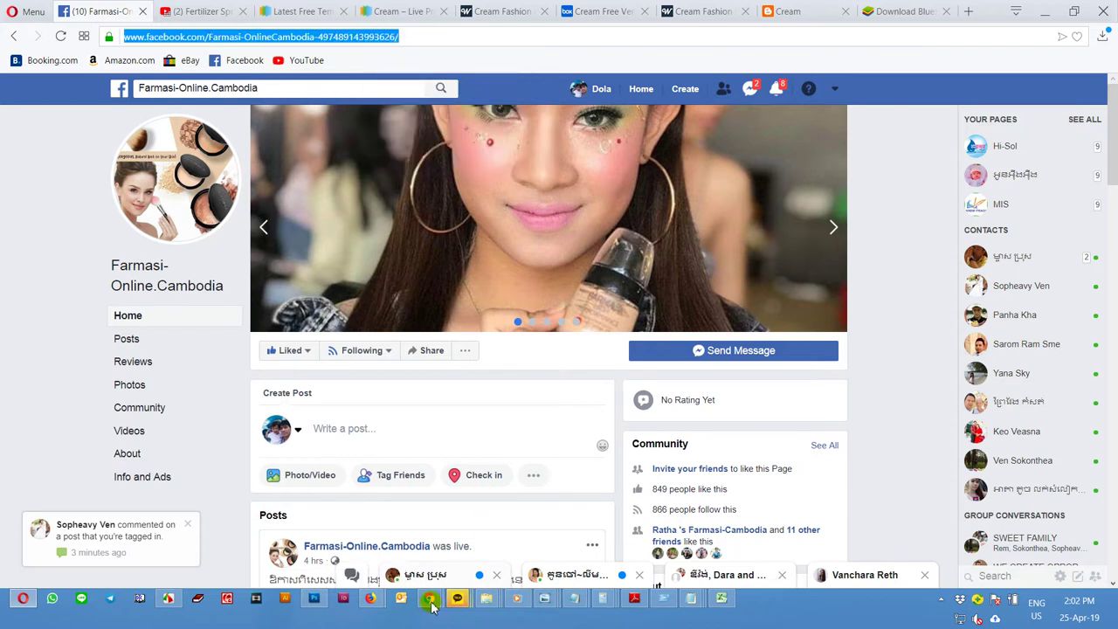
# Step: Close the leftover Configure Image window and return to the Like Button Configurator in Firefox
pyautogui.moveTo(372, 601)
pyautogui.click(457, 533)
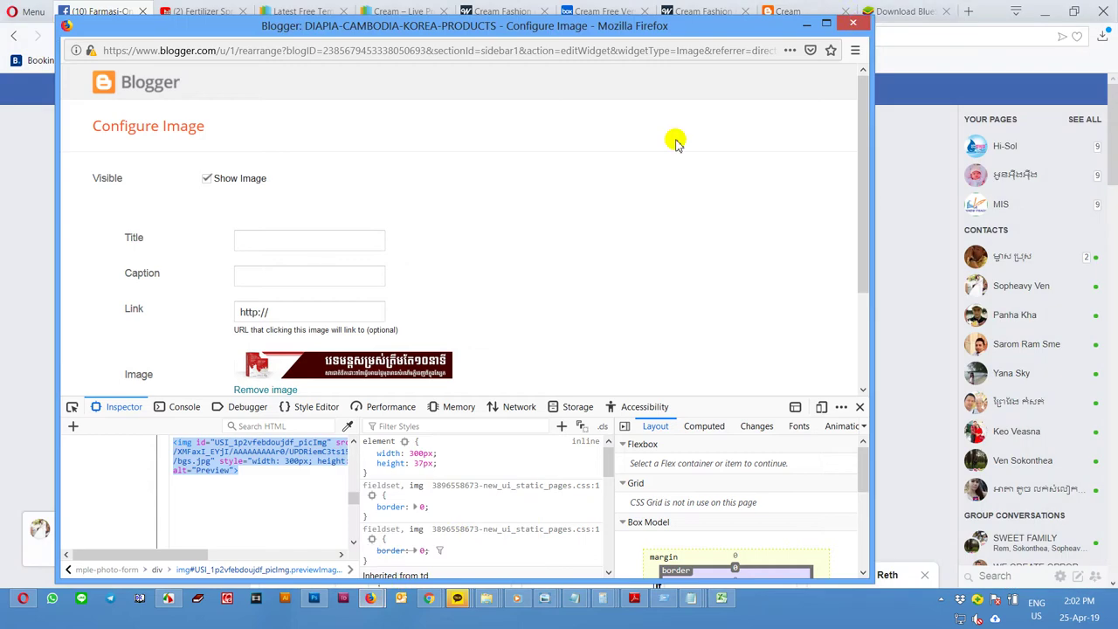
pyautogui.click(864, 26)
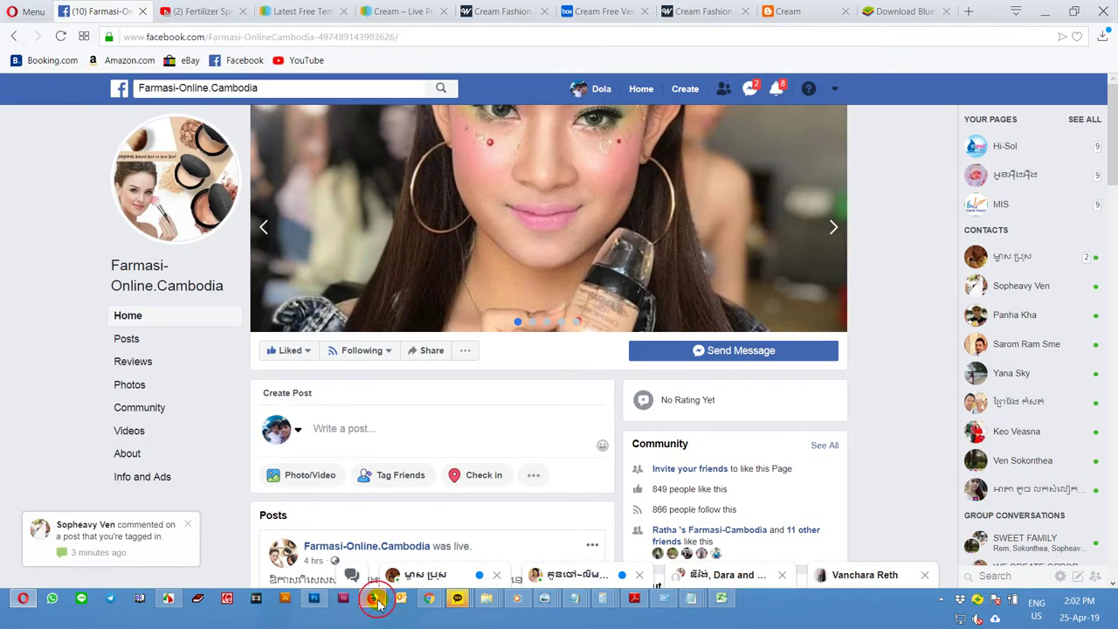
pyautogui.click(373, 601)
pyautogui.scroll(4, 415, 247)
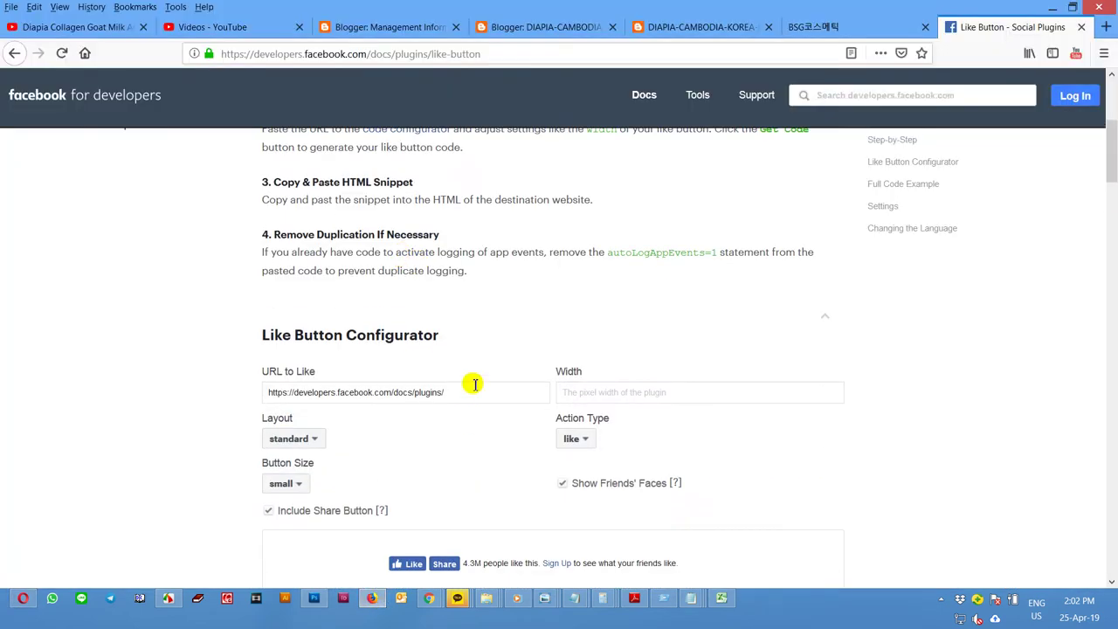
# Step: Set URL to Like to the copied Facebook page address, generate the Like button code and close the code dialog
pyautogui.moveTo(472, 384); pyautogui.dragTo(168, 386)
pyautogui.hotkey('ctrl', 'v')
pyautogui.press('Tab')
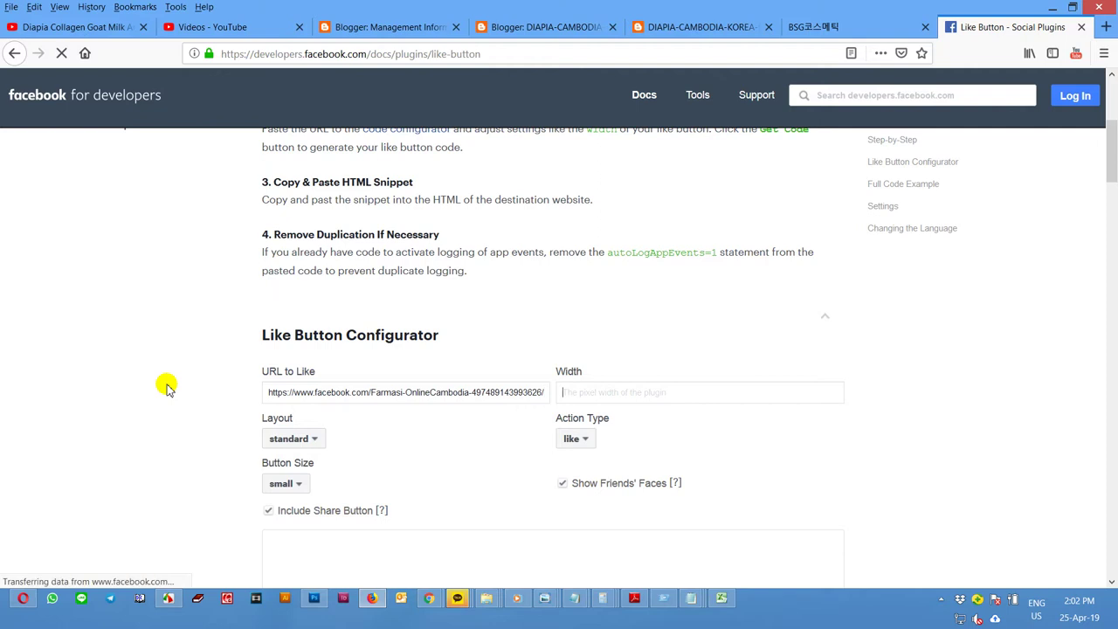
pyautogui.scroll(-1, 824, 463)
pyautogui.scroll(-3, 824, 463)
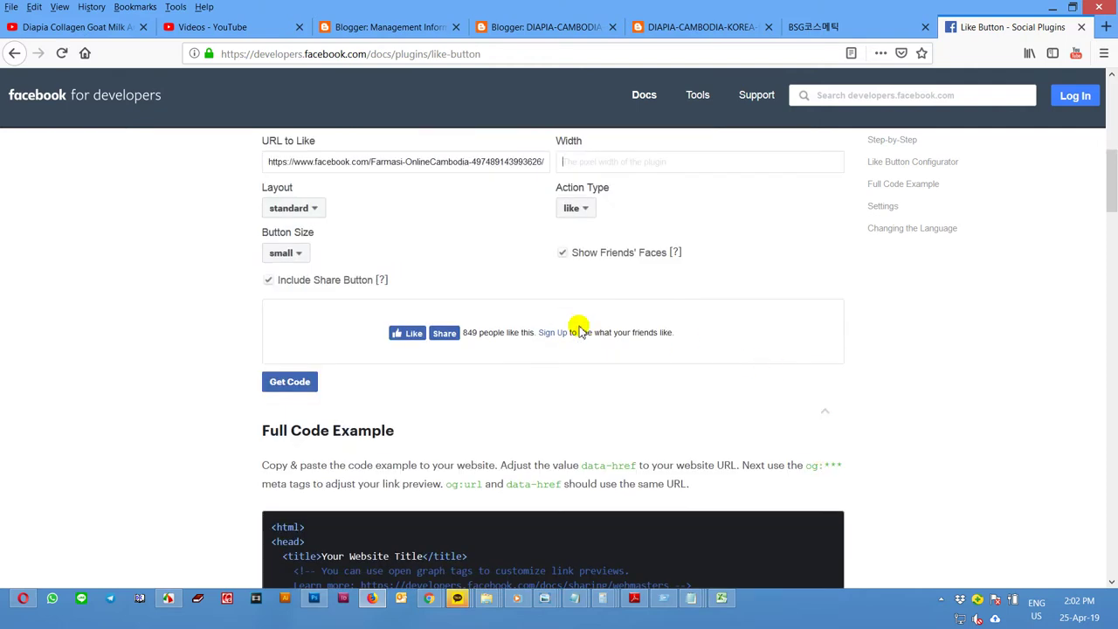
pyautogui.click(491, 161)
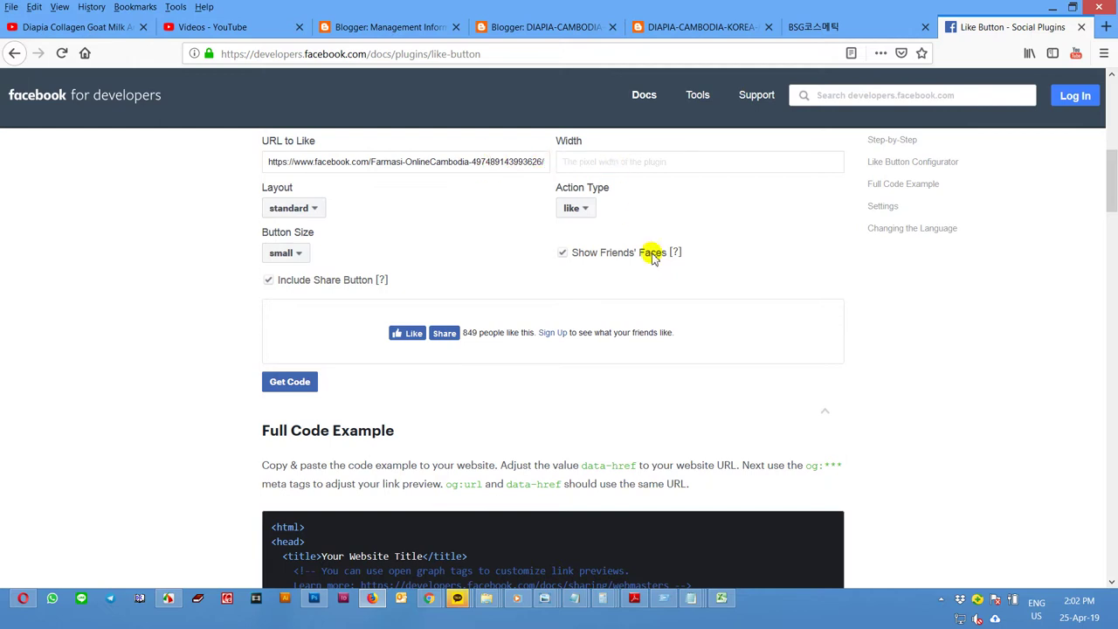
pyautogui.click(297, 382)
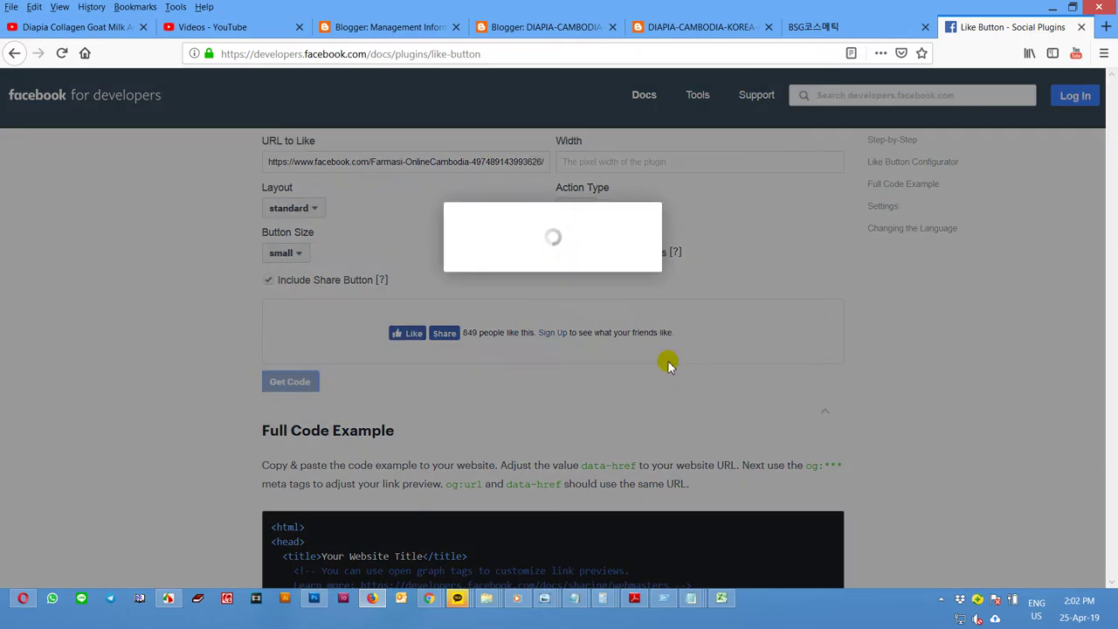
pyautogui.click(802, 183)
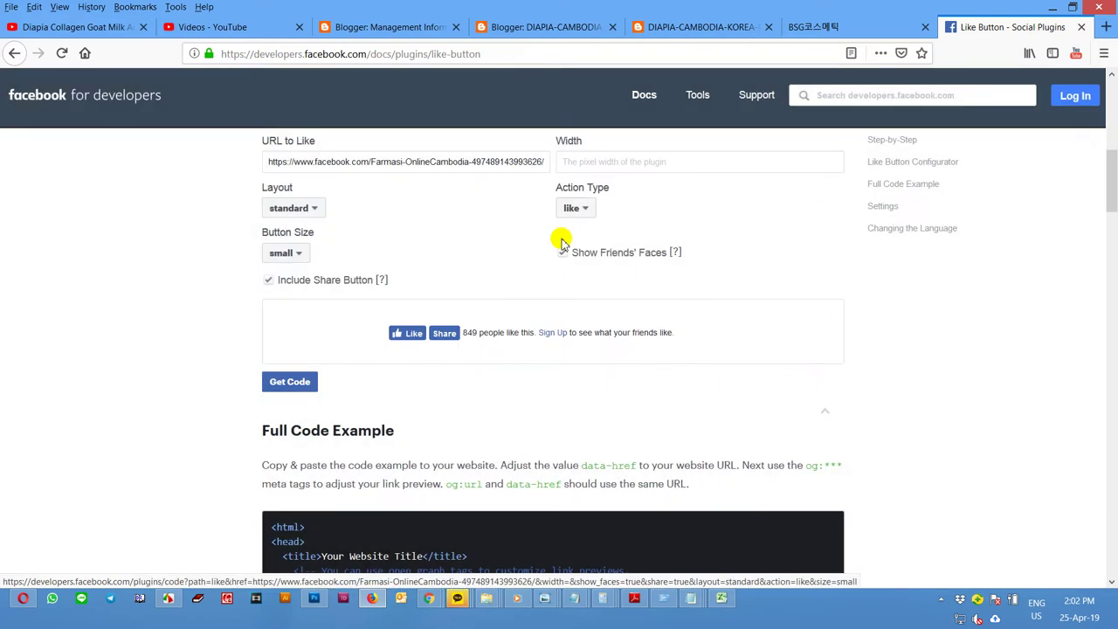
# Step: Open the Embedded Posts plugin page and return to the Like Button page
pyautogui.scroll(4, 505, 262)
pyautogui.scroll(5, 504, 334)
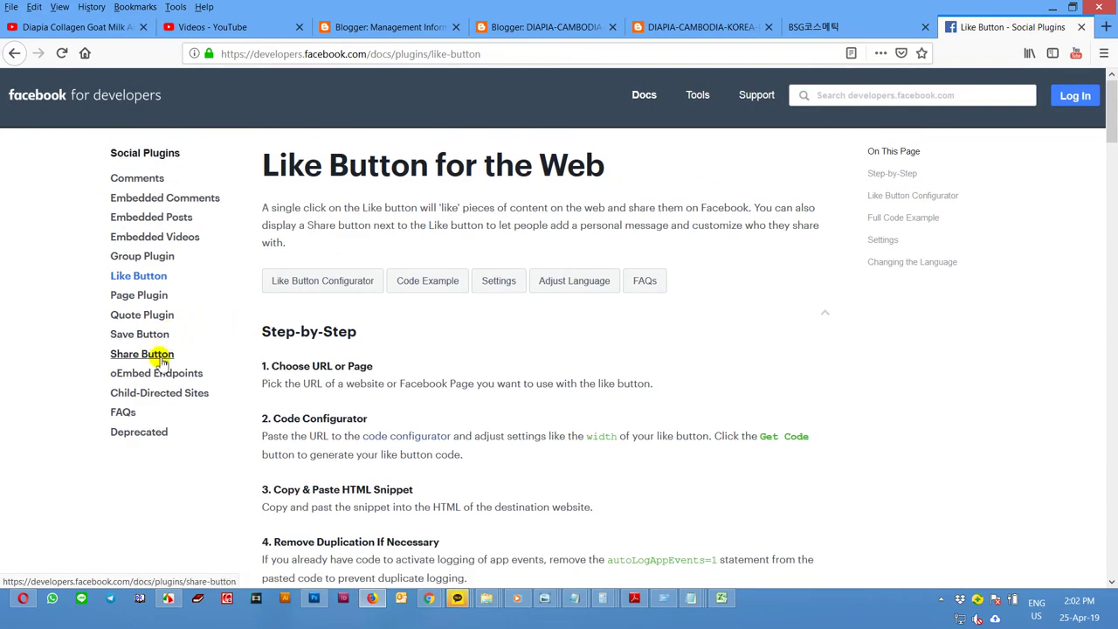
pyautogui.click(149, 281)
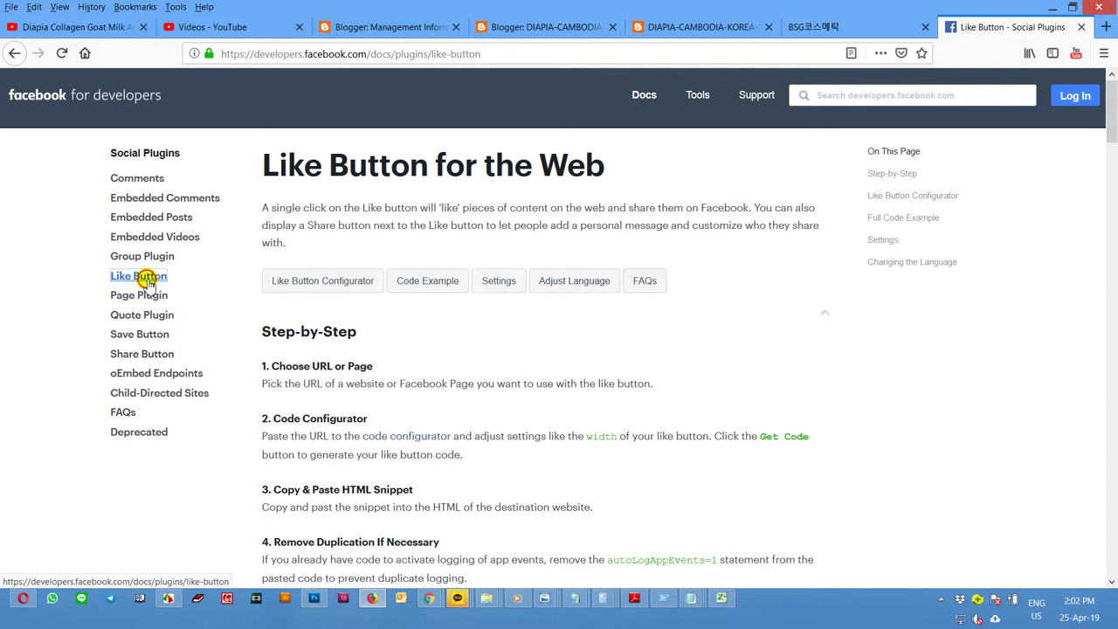
pyautogui.click(164, 218)
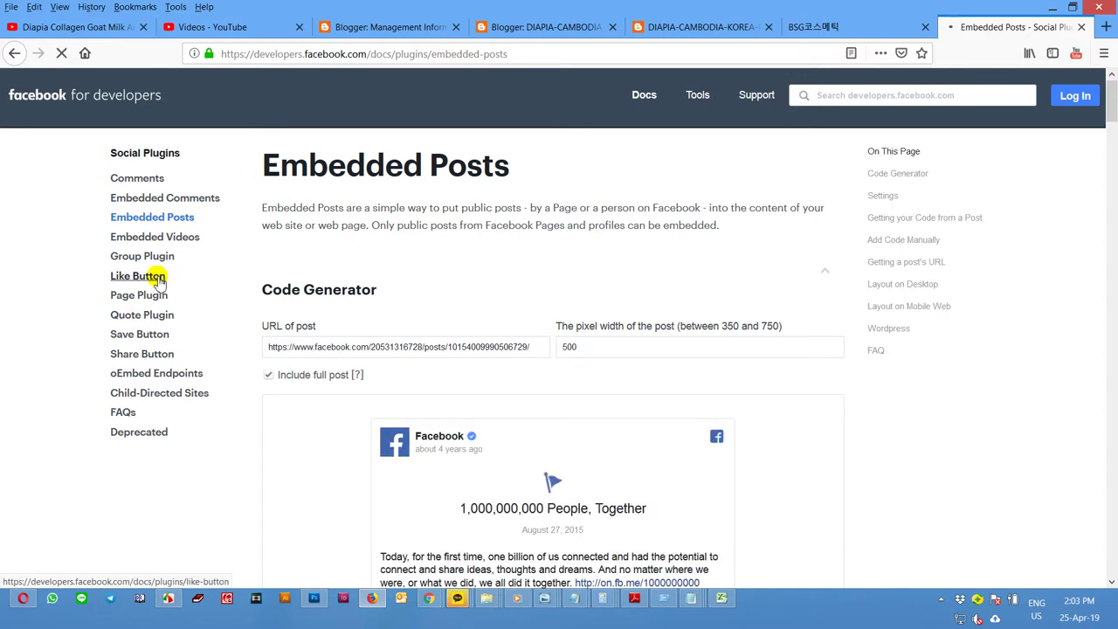
pyautogui.click(160, 280)
pyautogui.scroll(-3, 555, 371)
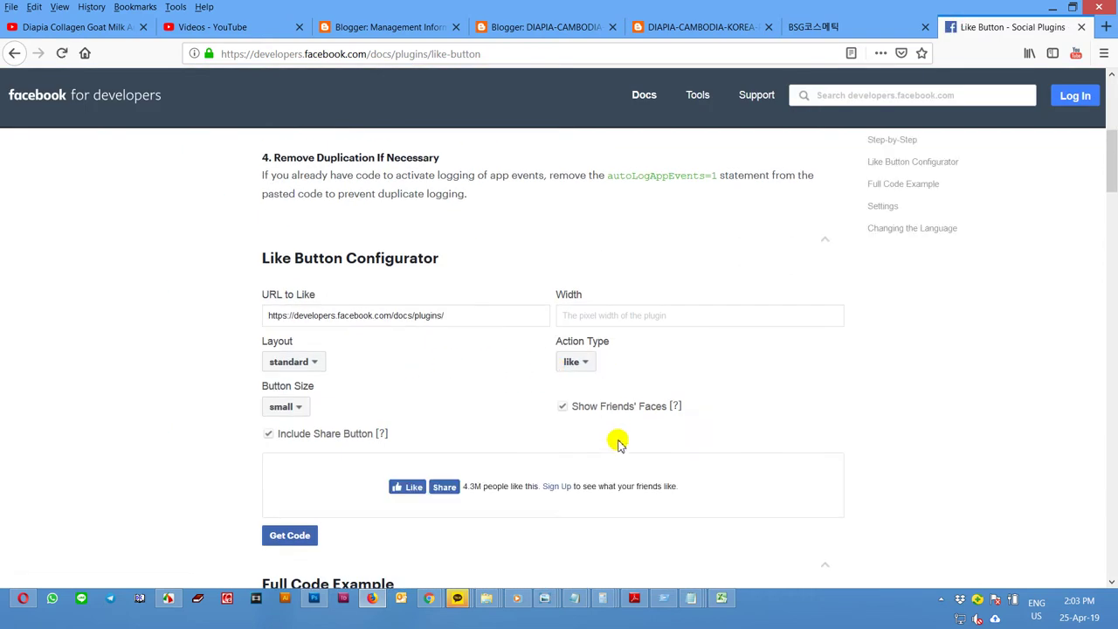
pyautogui.click(316, 364)
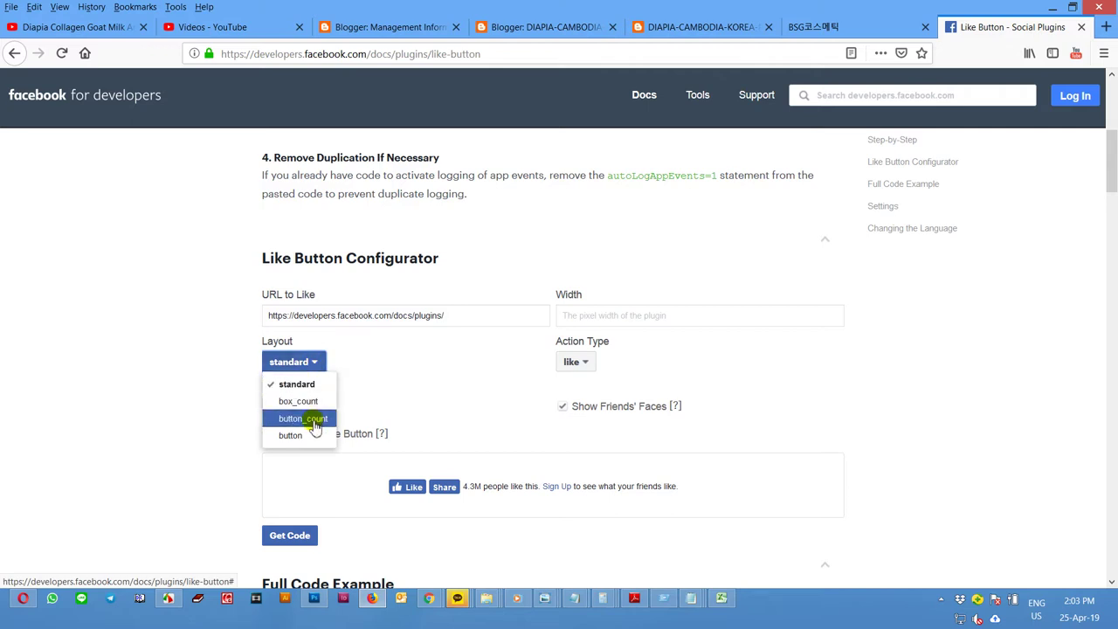
pyautogui.click(566, 413)
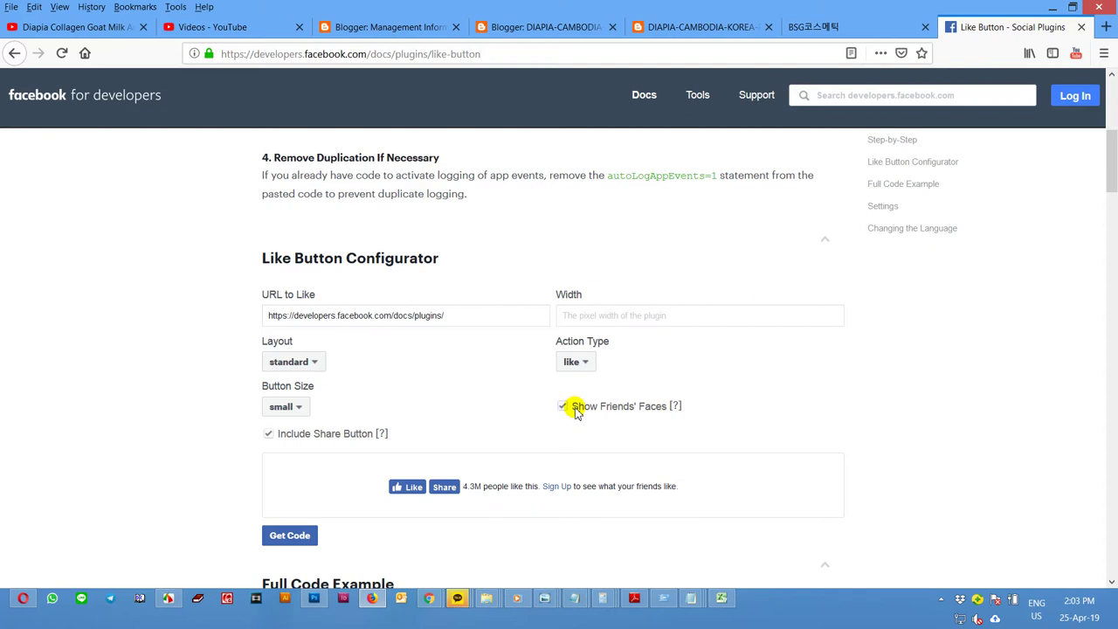
pyautogui.scroll(-3, 624, 425)
pyautogui.scroll(3, 624, 429)
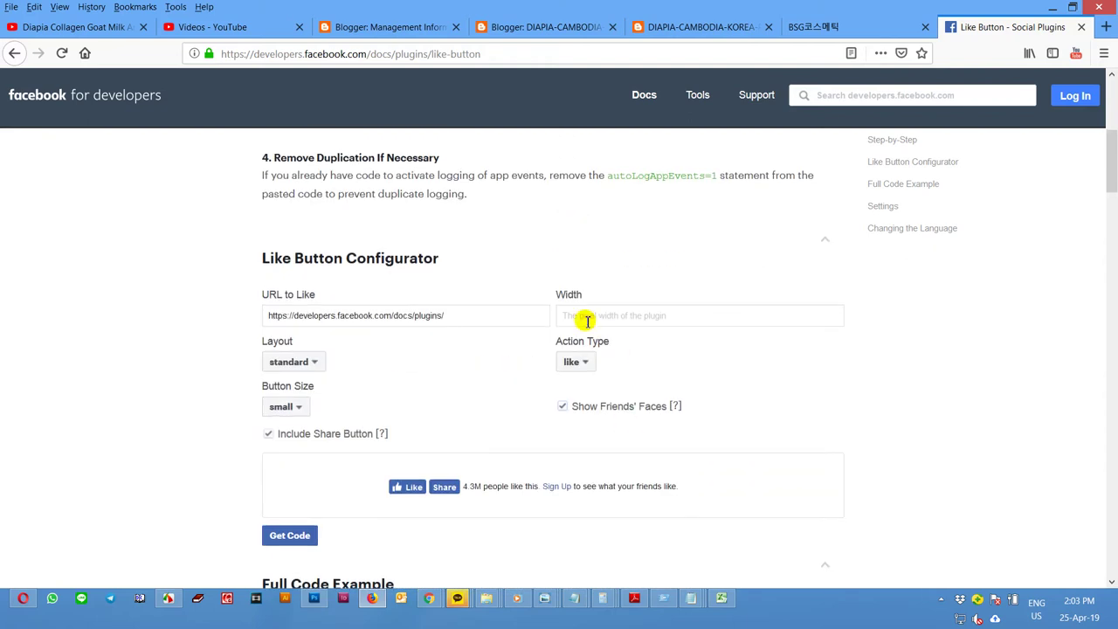
# Step: Replace the URL to Like in the Like Button Configurator with the copied Farmasi-Online.Cambodia page address
pyautogui.moveTo(523, 319); pyautogui.dragTo(147, 320)
pyautogui.hotkey('ctrl', 'v')
pyautogui.press('Tab')
pyautogui.scroll(-1, 492, 455)
pyautogui.scroll(-1, 492, 455)
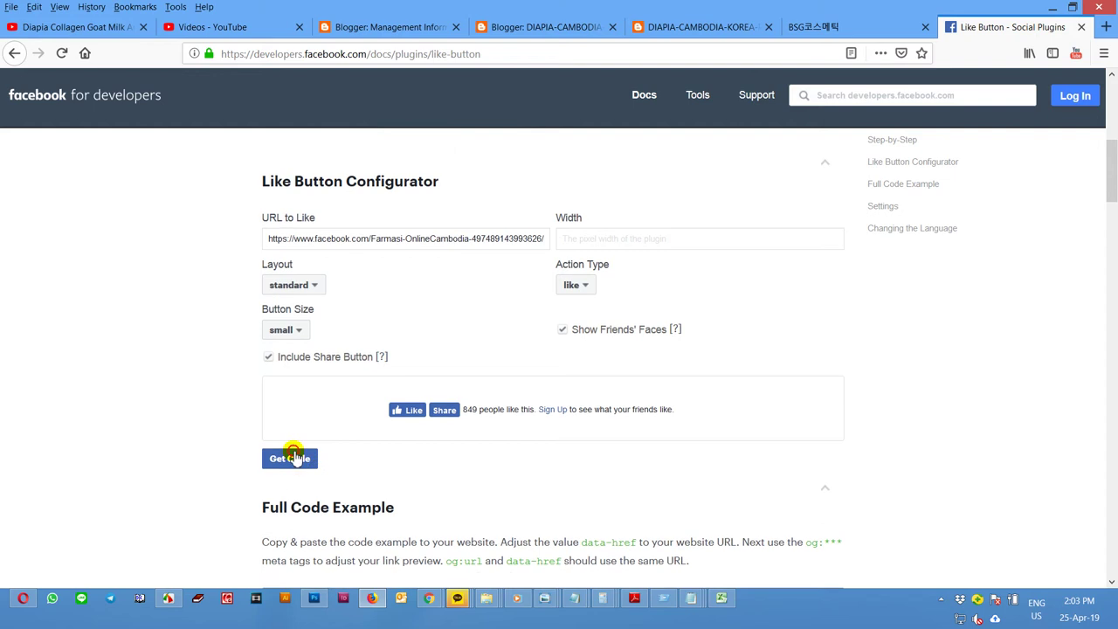
# Step: Generate the Like button code and copy its IFrame version
pyautogui.click(292, 456)
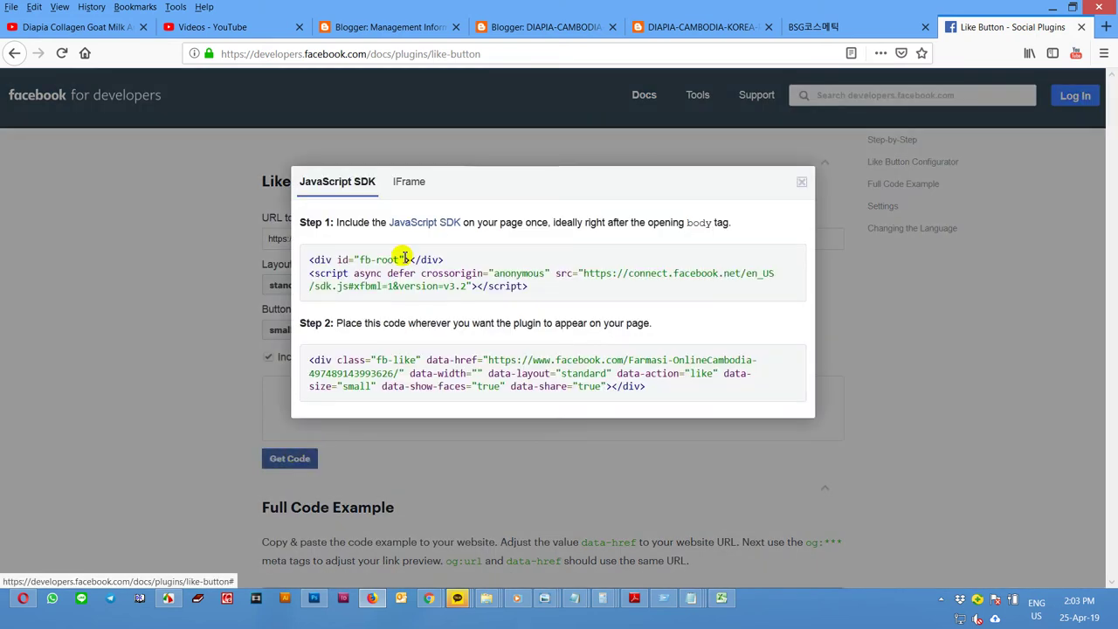
pyautogui.click(408, 181)
pyautogui.click(437, 266)
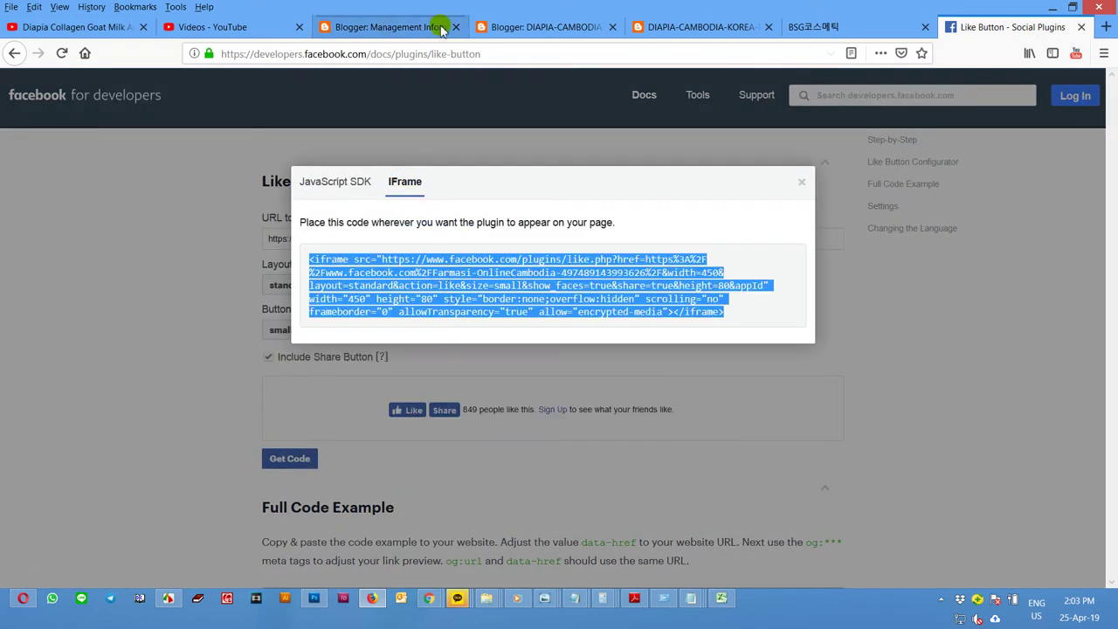
# Step: In the Blogger layout, open the Facebook gadget of Sidebar Right (B) and replace its content with the copied iframe code
pyautogui.click(513, 27)
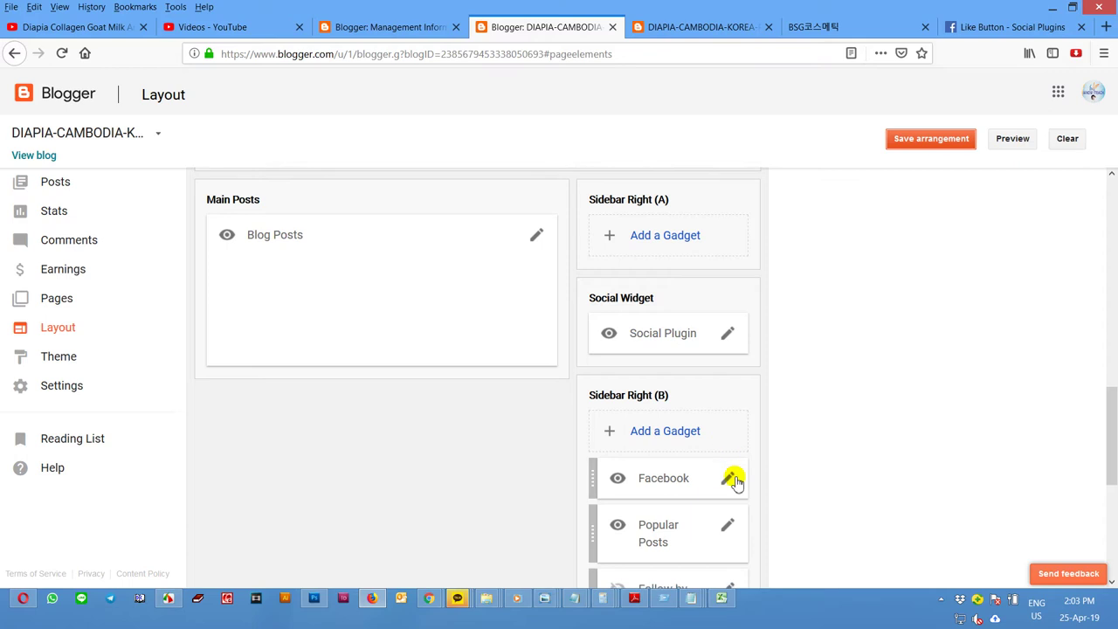
pyautogui.scroll(-3, 734, 481)
pyautogui.click(729, 354)
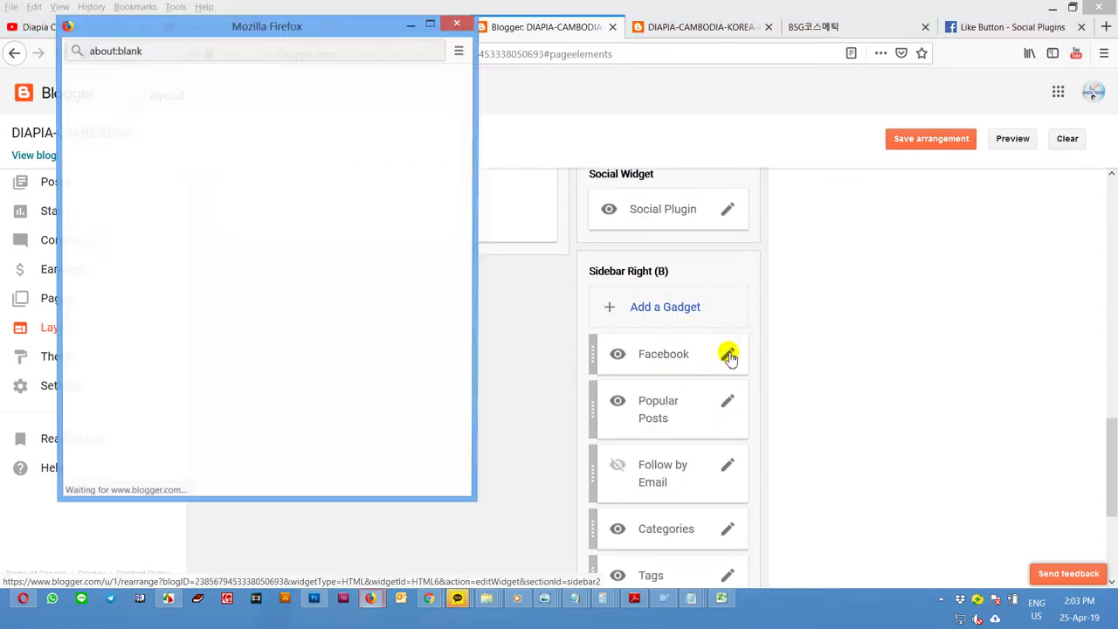
pyautogui.click(271, 372)
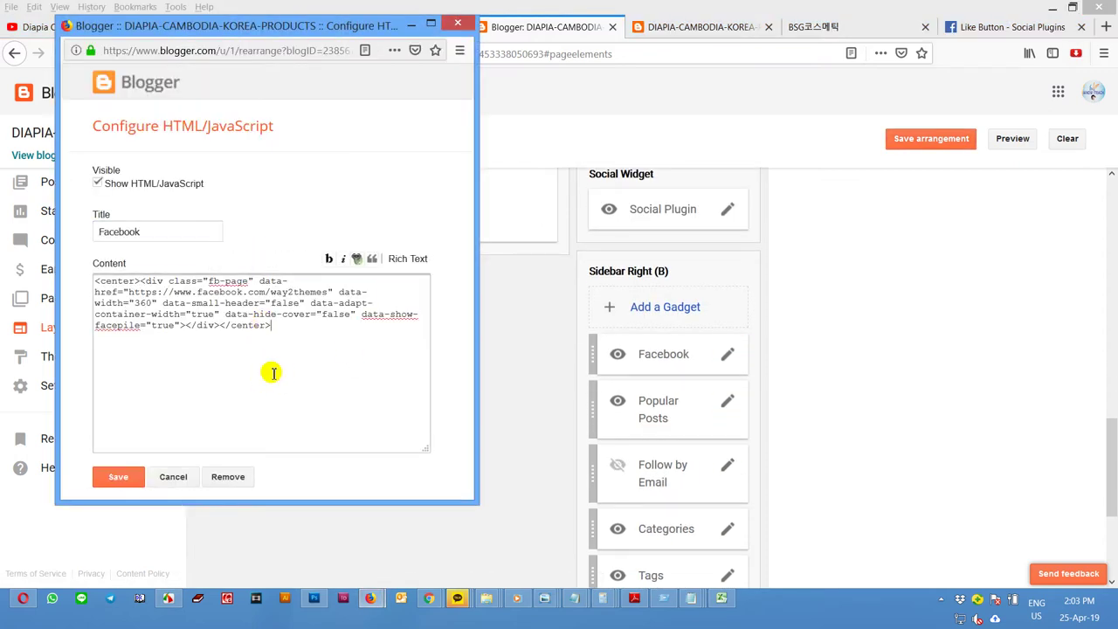
pyautogui.hotkey('ctrl', 'a')
pyautogui.hotkey('ctrl', 'v')
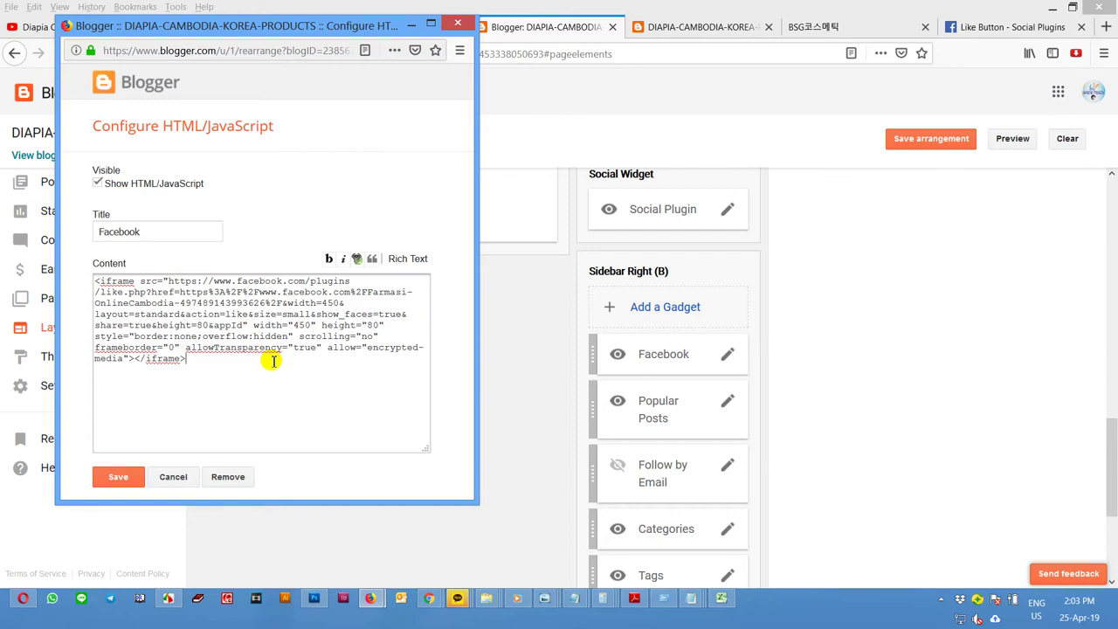
# Step: Save the Facebook gadget and the layout arrangement, and reload the live blog to check the widget
pyautogui.click(136, 477)
pyautogui.click(913, 144)
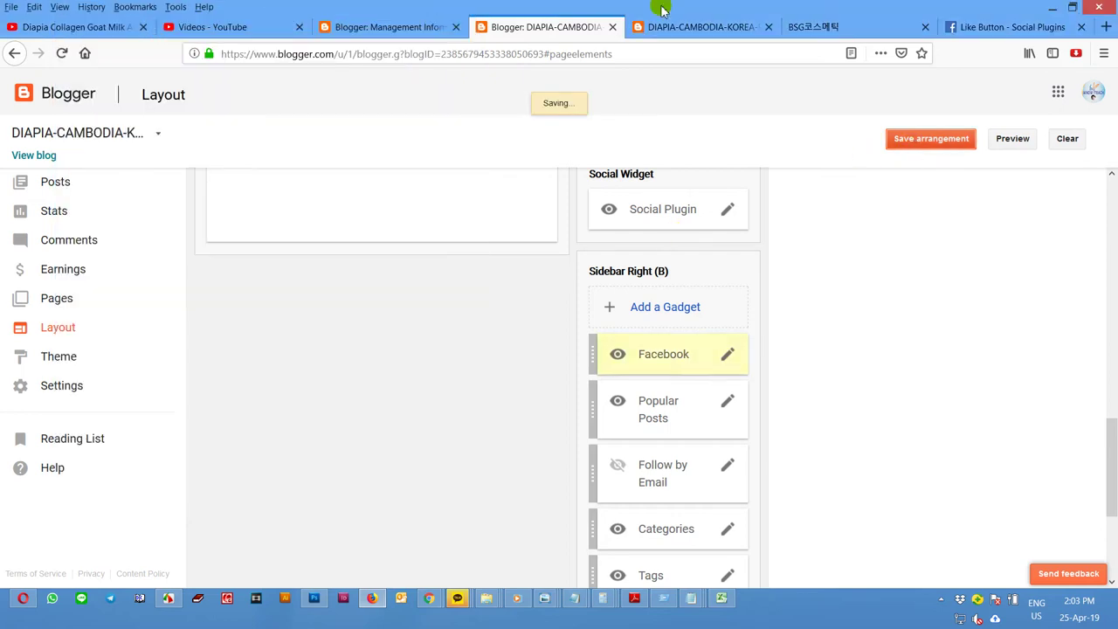
pyautogui.click(686, 27)
pyautogui.click(61, 53)
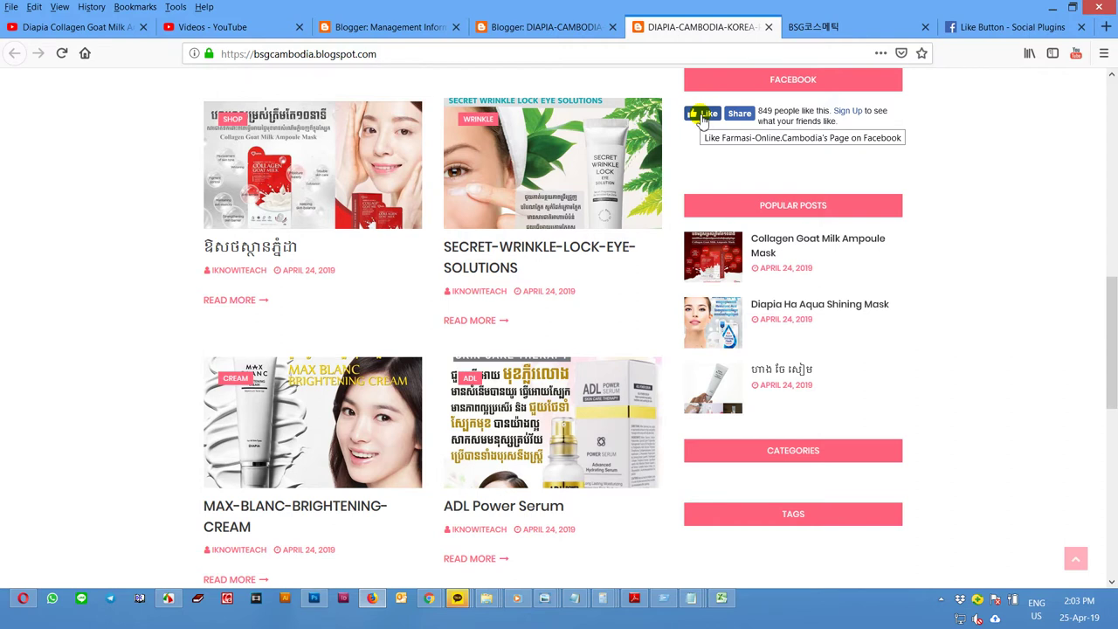
# Step: Open facebook.com in place of the Blogger posts list and log in with the prefilled account credentials
pyautogui.click(1005, 27)
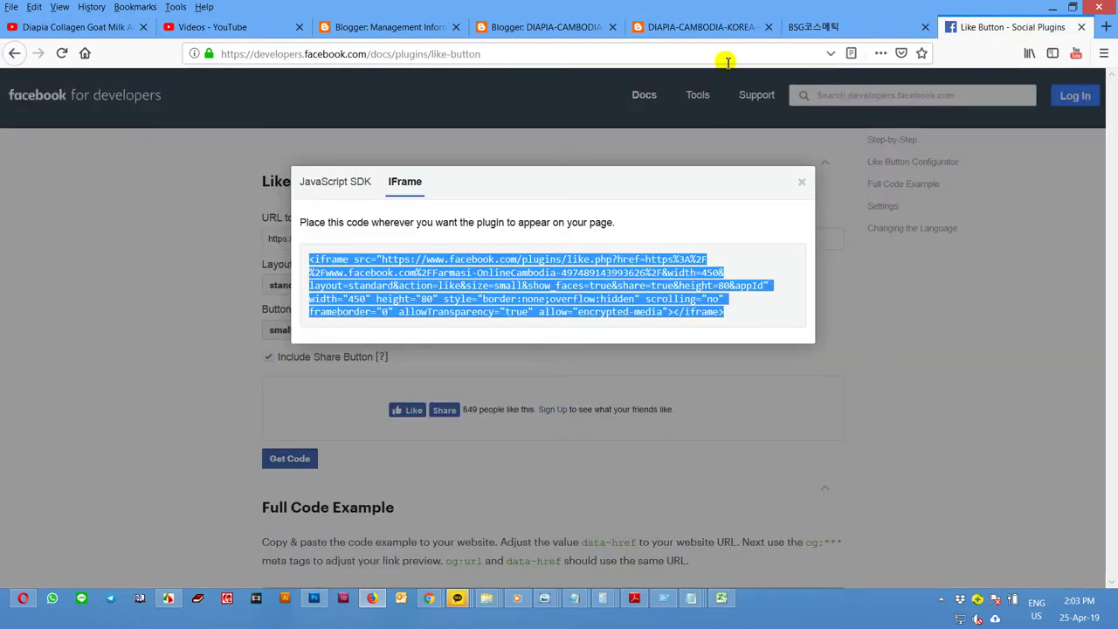
pyautogui.click(862, 32)
pyautogui.click(789, 52)
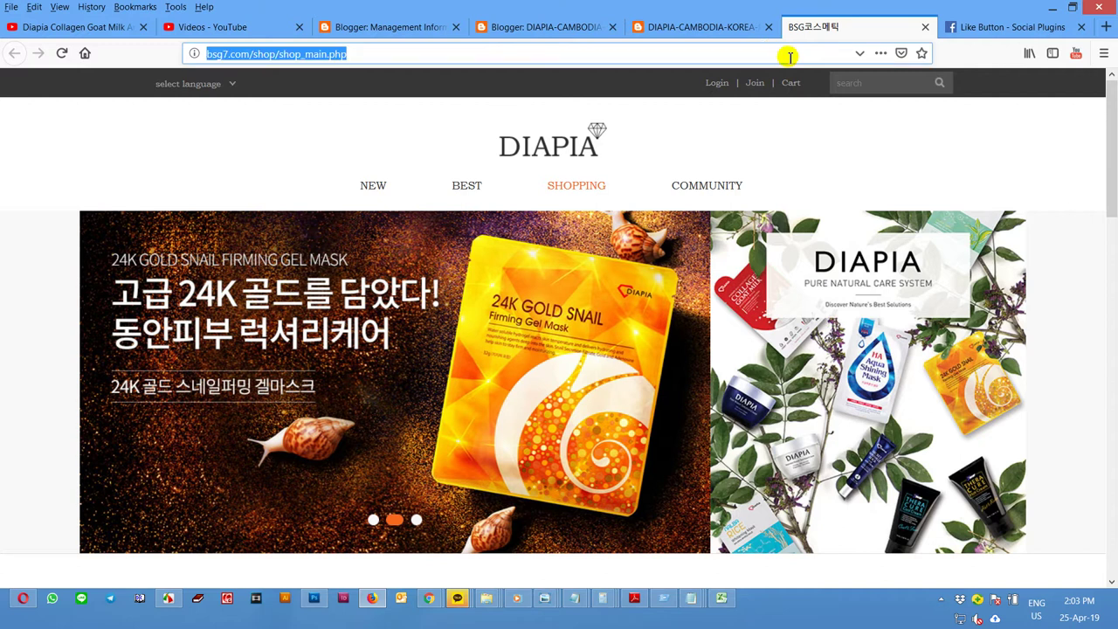
pyautogui.click(373, 31)
pyautogui.click(389, 53)
pyautogui.write('f')
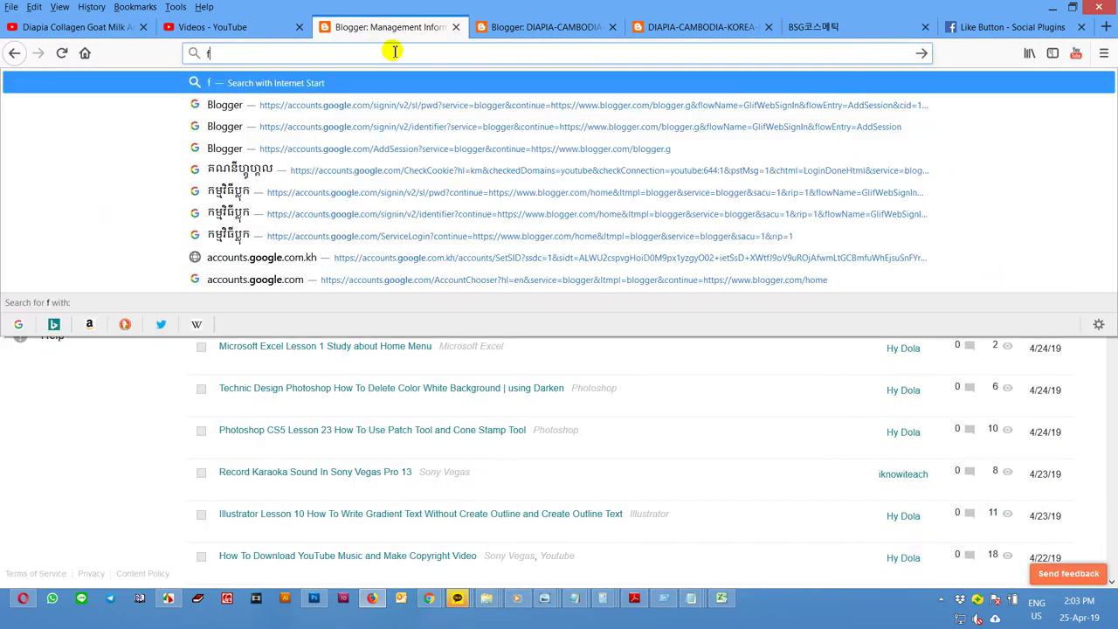
pyautogui.write('acebook')
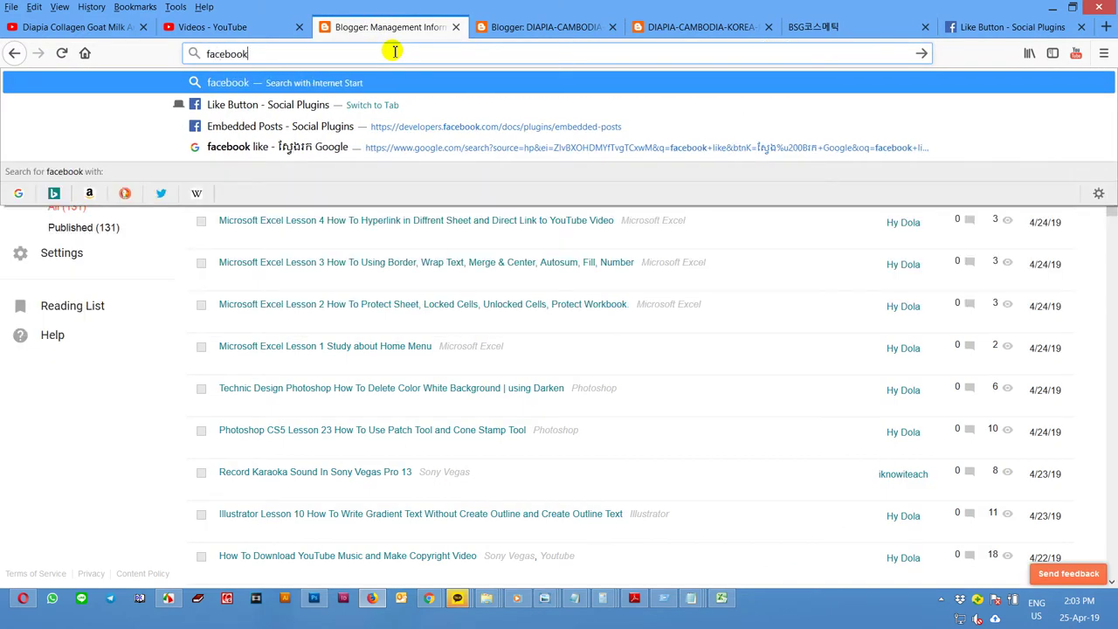
pyautogui.press('Return')
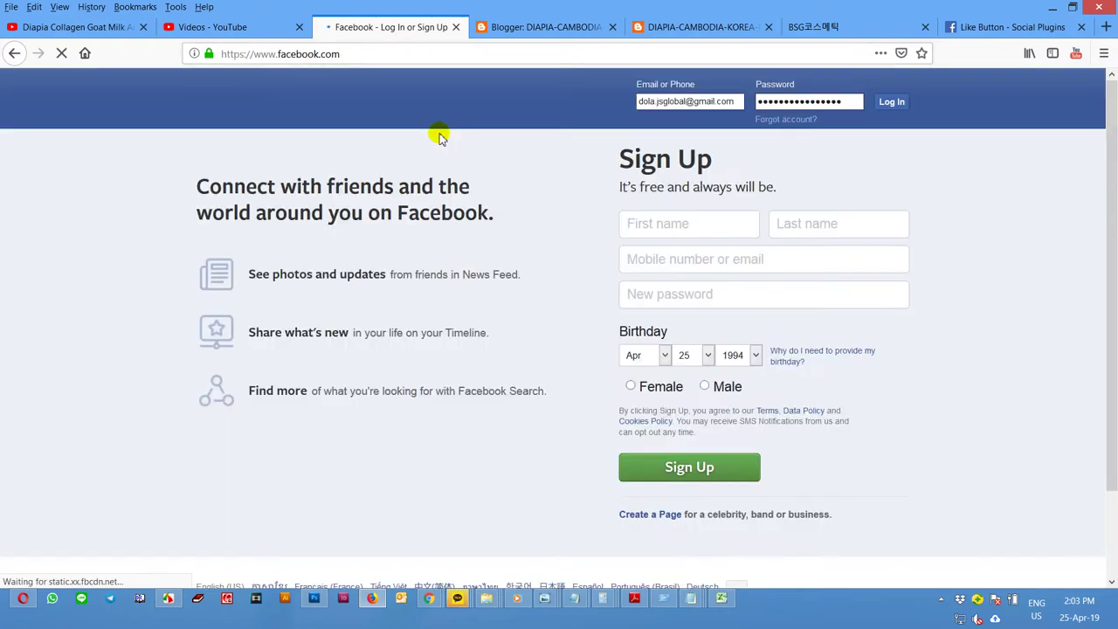
pyautogui.click(891, 103)
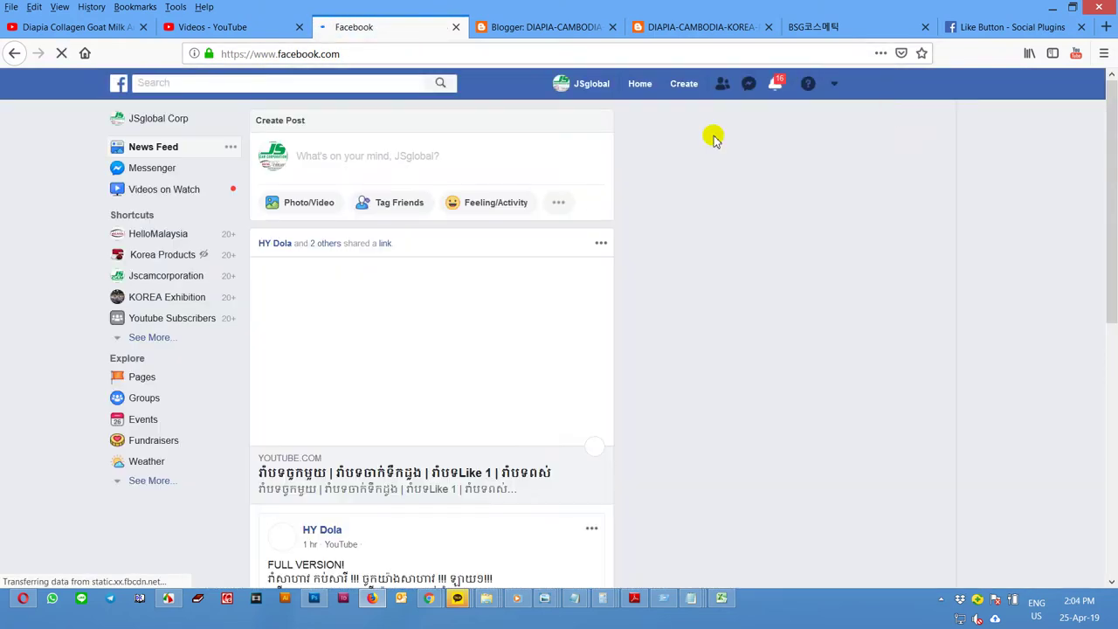
pyautogui.click(269, 83)
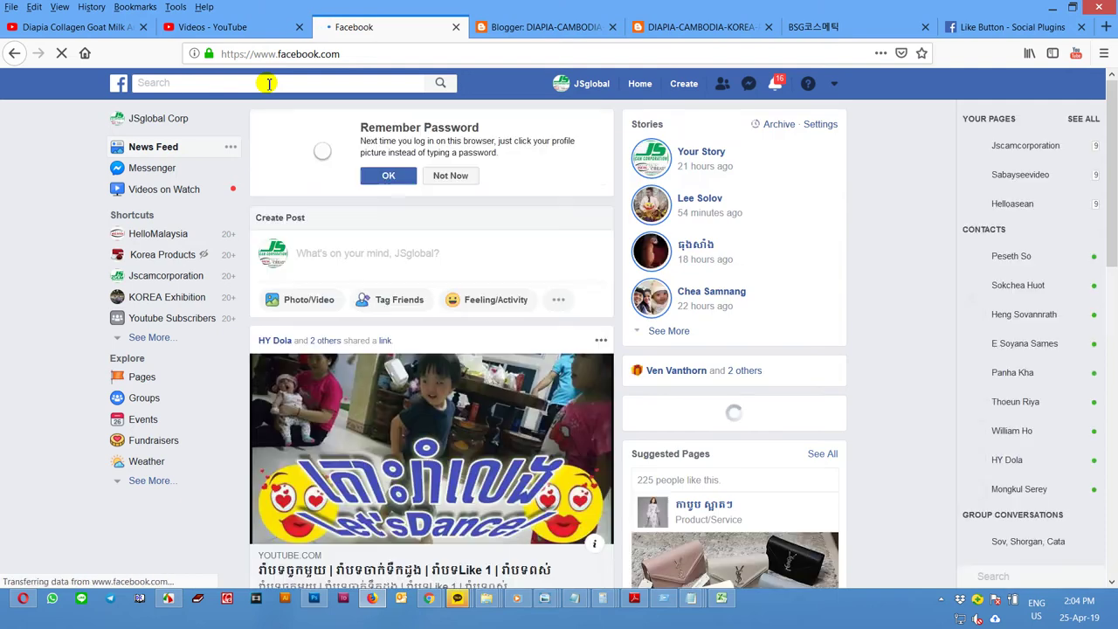
pyautogui.write('f')
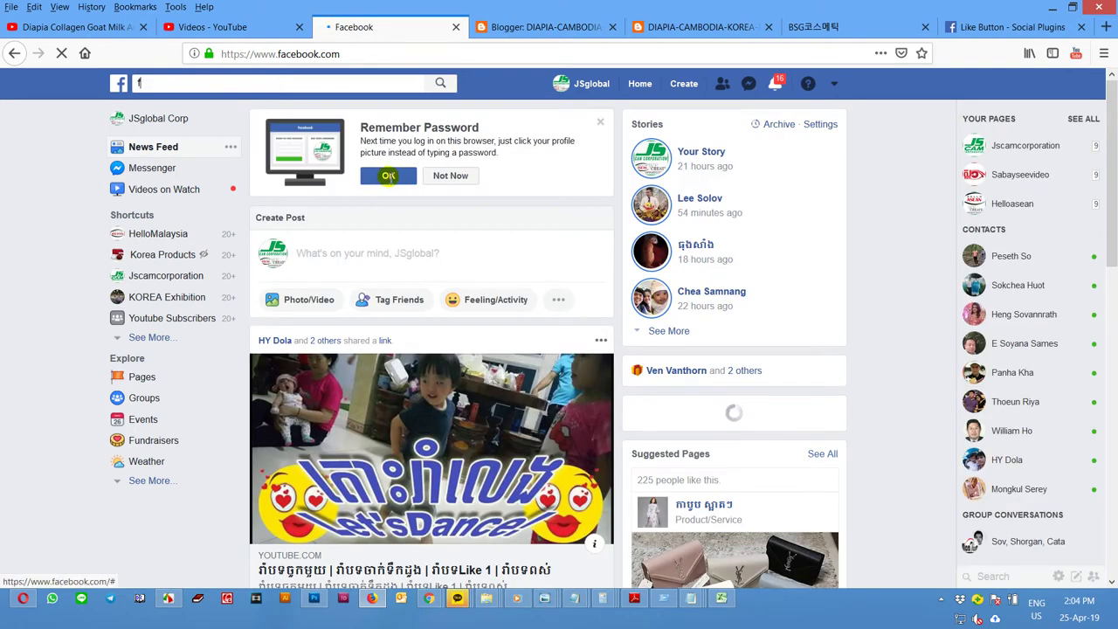
pyautogui.click(387, 175)
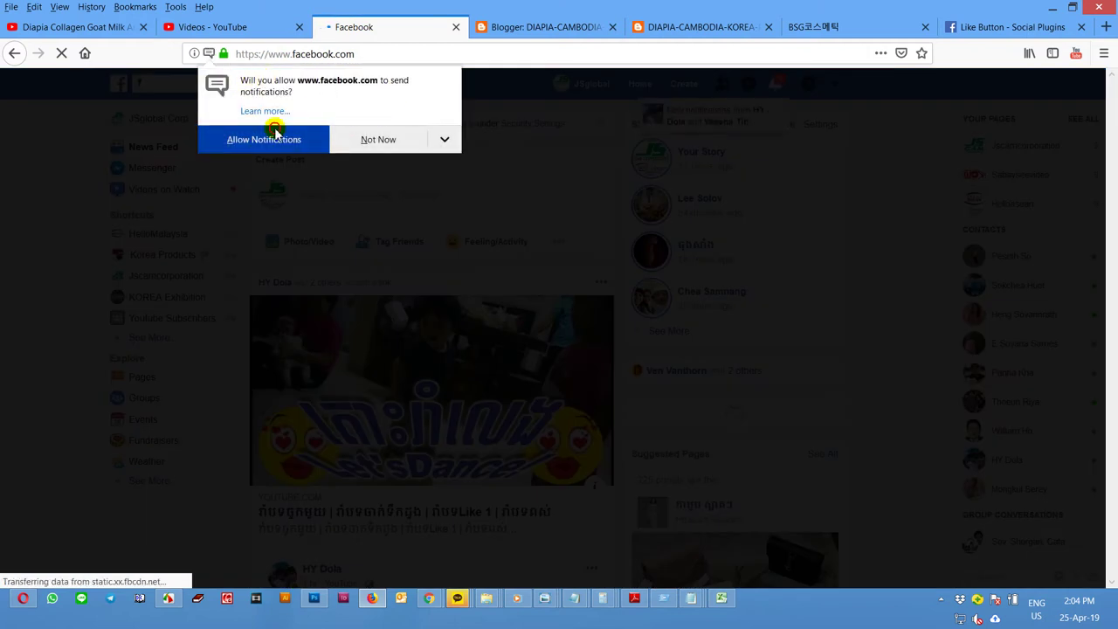
pyautogui.click(274, 131)
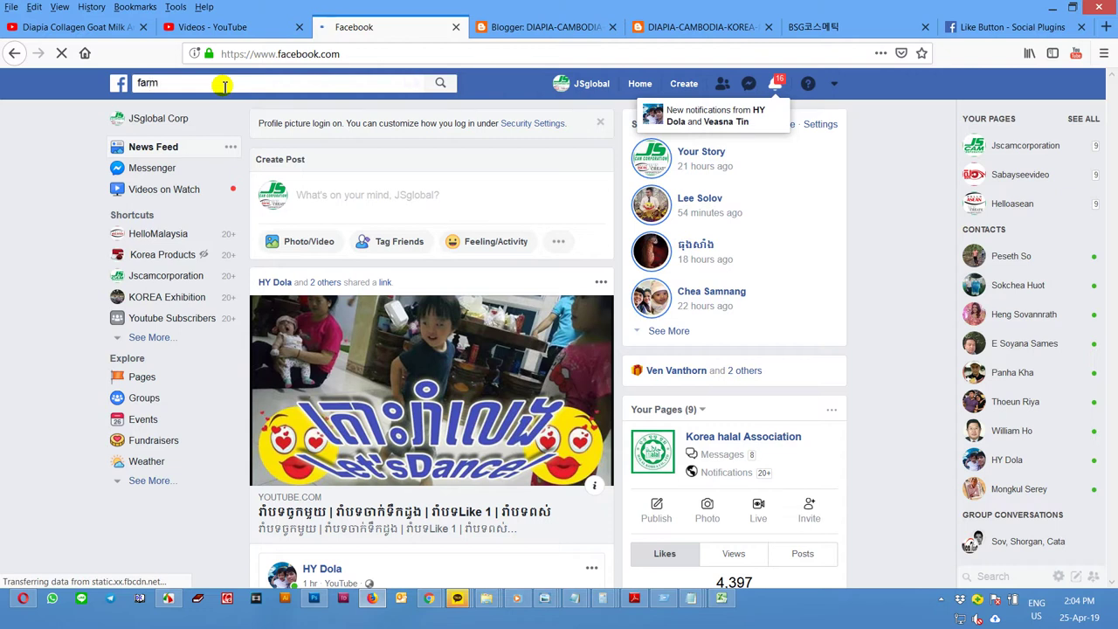
pyautogui.press('BackSpace')
pyautogui.press('BackSpace')
pyautogui.write('m')
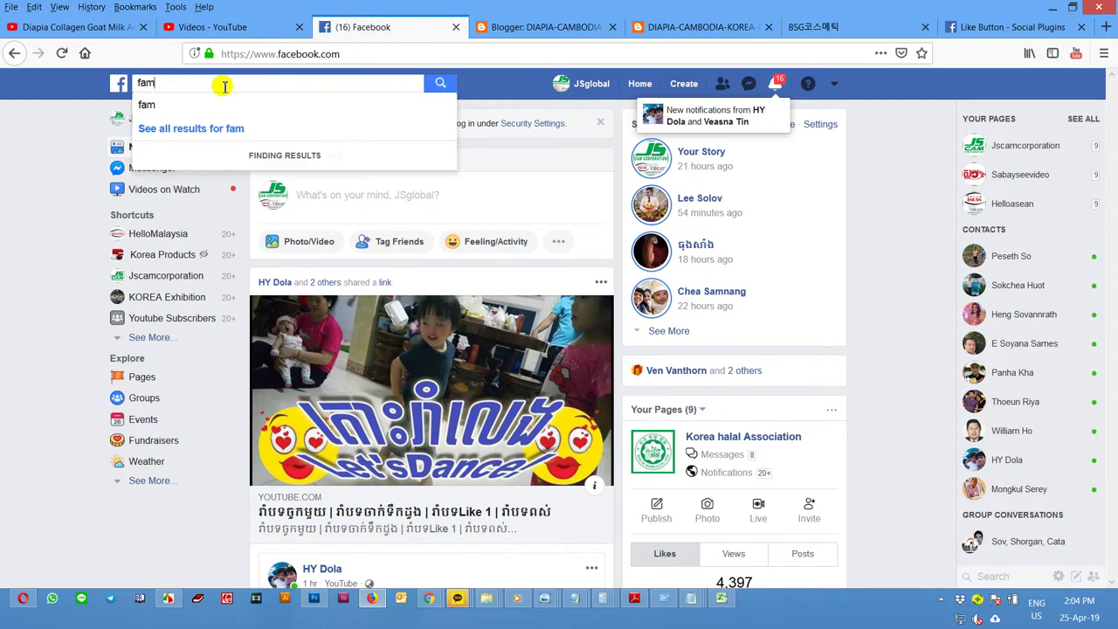
# Step: Switch to Opera for the Farmasi-Online.Cambodia page address, return to Firefox and open that page there
pyautogui.click(25, 600)
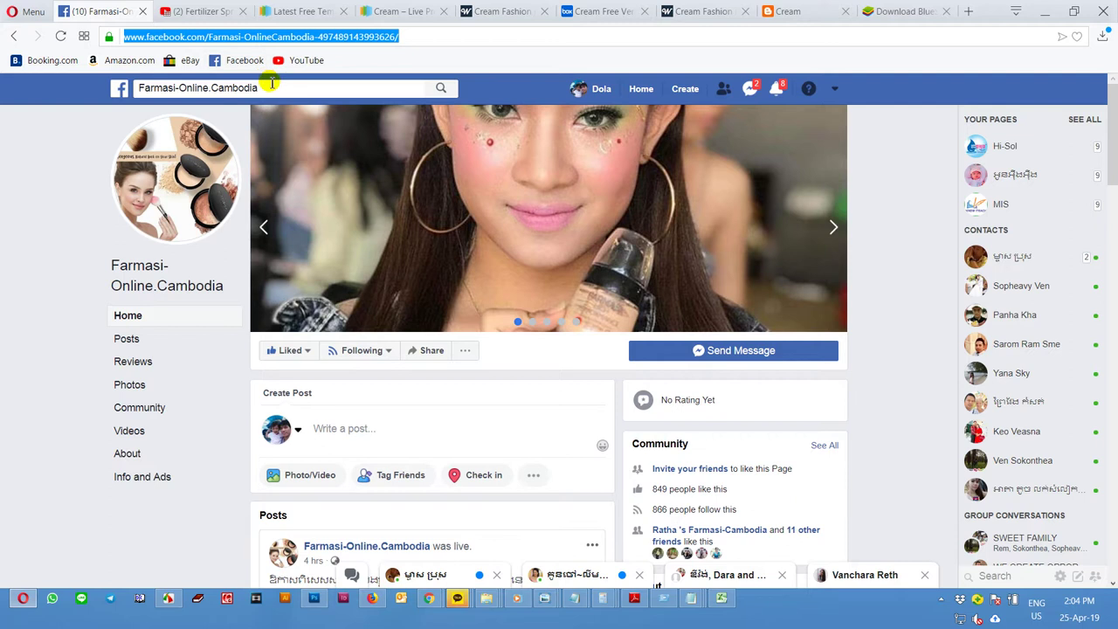
pyautogui.click(373, 599)
pyautogui.click(369, 54)
pyautogui.hotkey('ctrl', 'v')
pyautogui.press('Return')
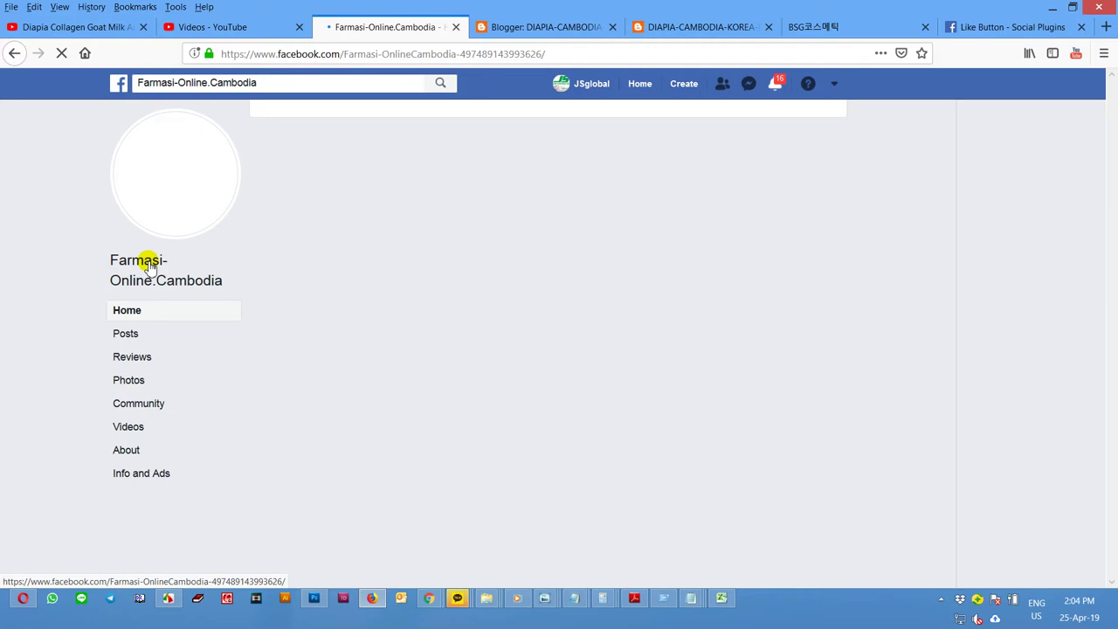
pyautogui.click(149, 266)
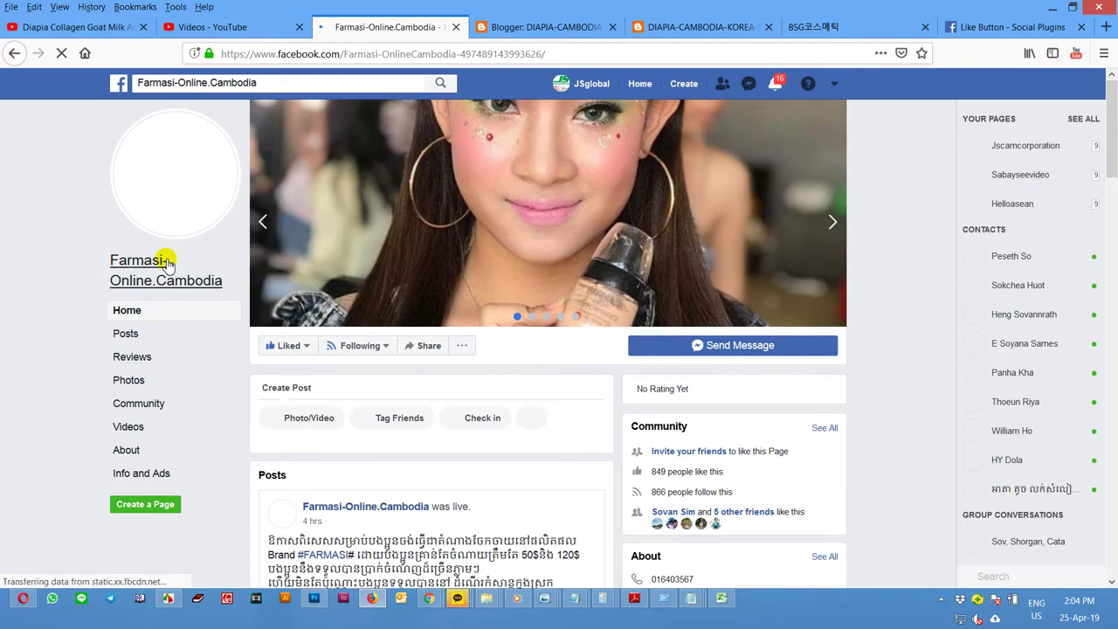
pyautogui.scroll(-3, 166, 262)
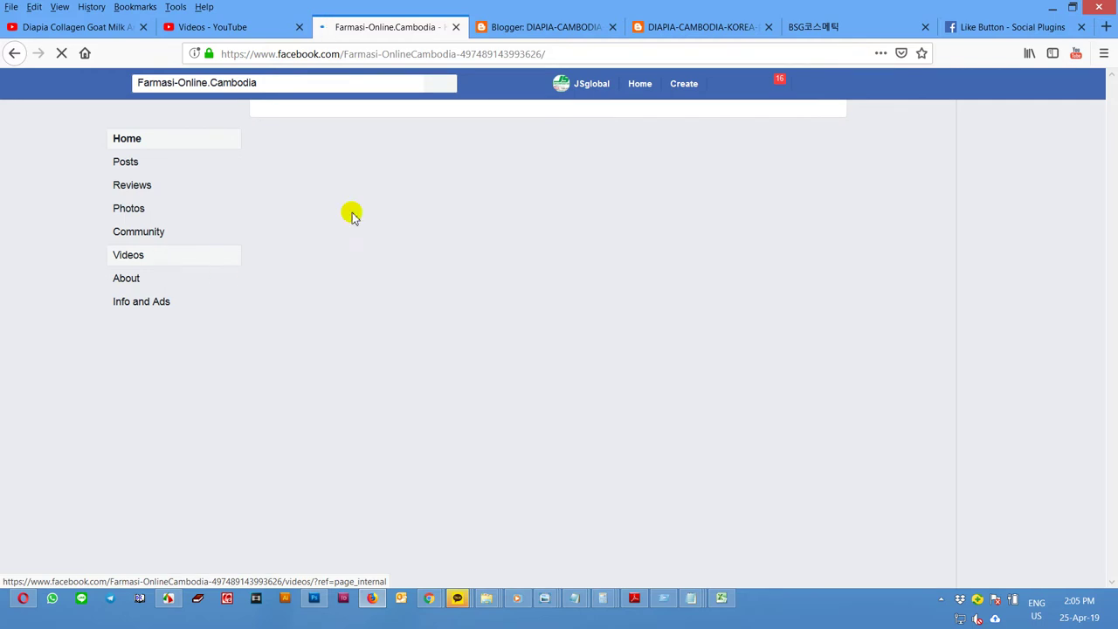
pyautogui.click(233, 600)
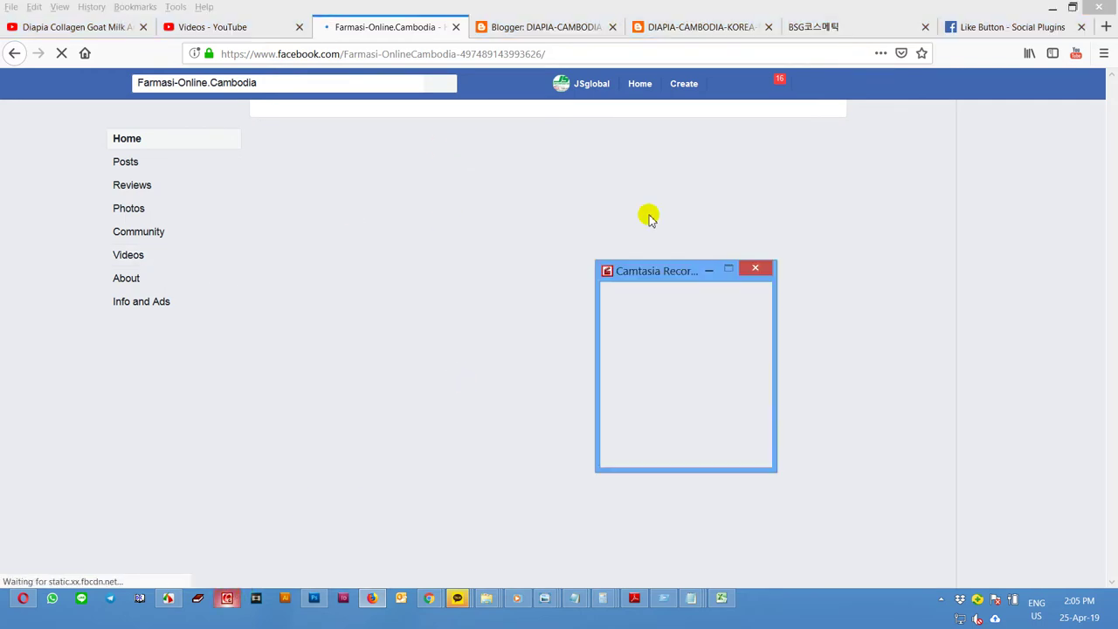
pyautogui.click(635, 303)
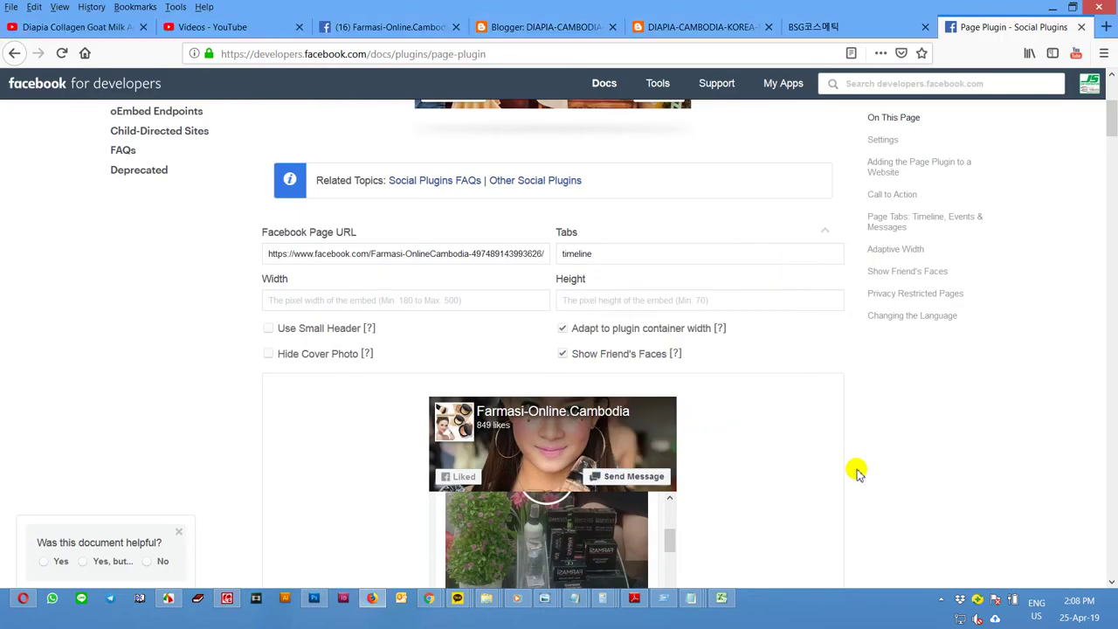
# Step: Set the Page Plugin's width to 300 and height to 600 pixels, and review the preview
pyautogui.click(369, 302)
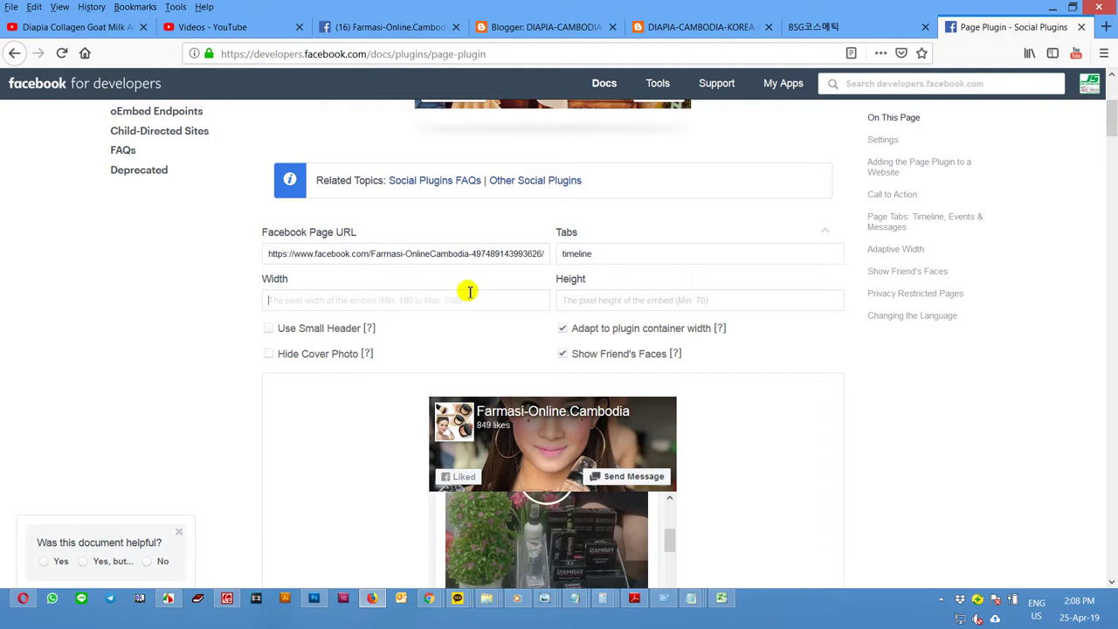
pyautogui.write('300')
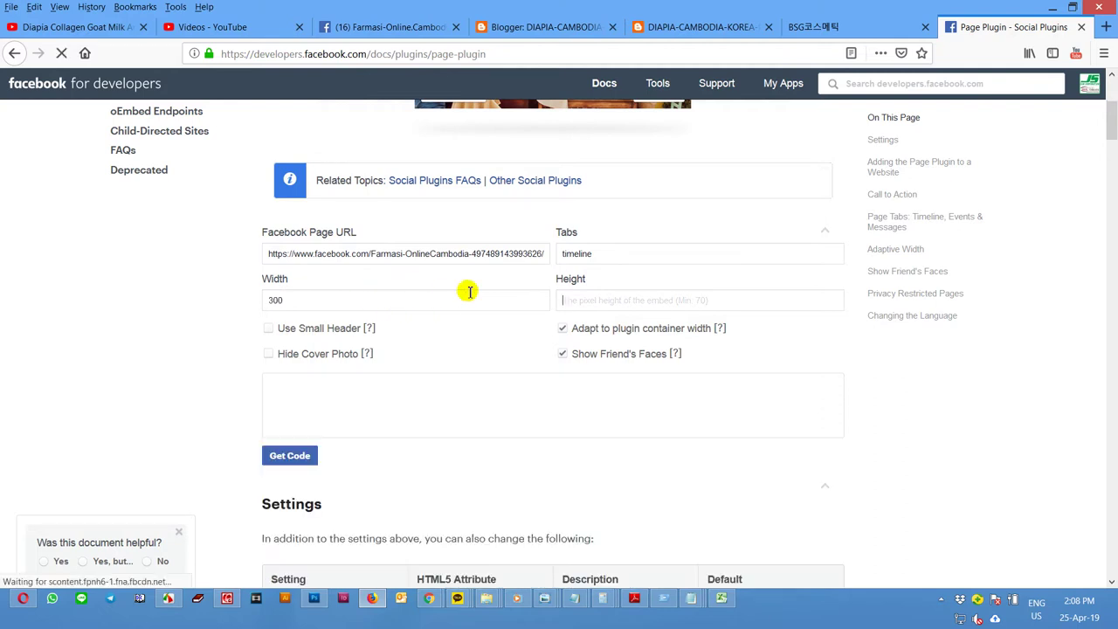
pyautogui.press('Tab')
pyautogui.write('600')
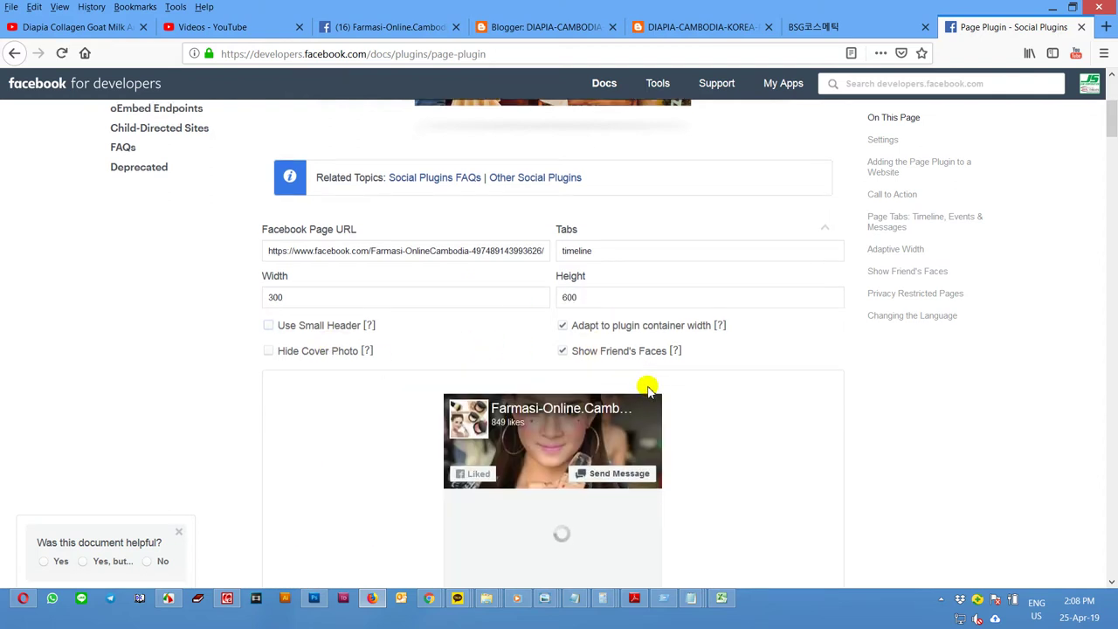
pyautogui.scroll(-5, 644, 382)
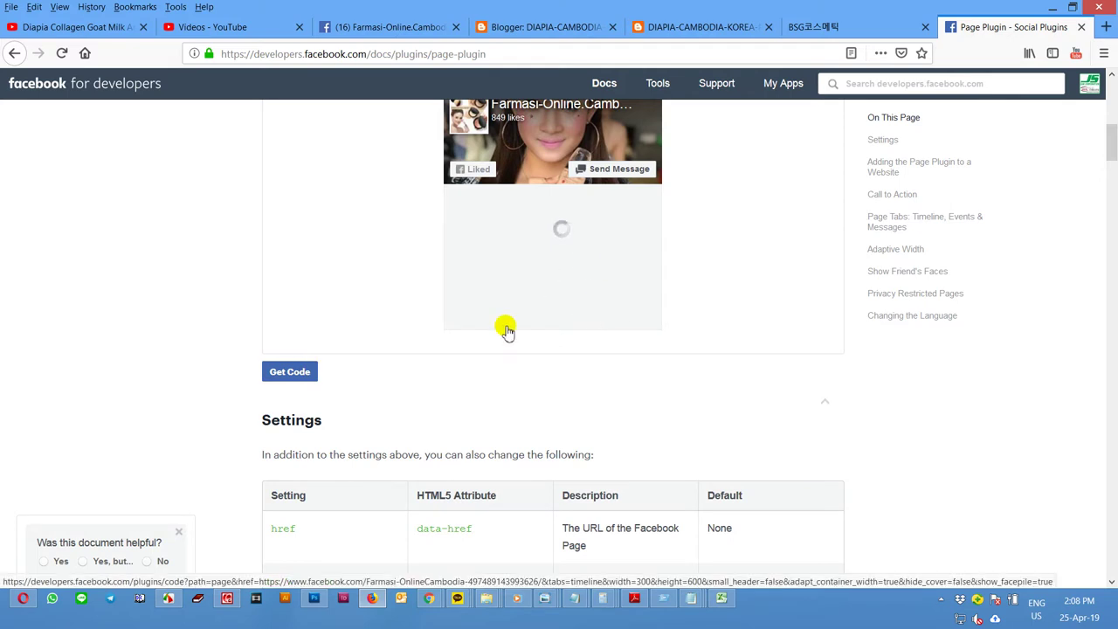
pyautogui.scroll(2, 673, 367)
pyautogui.scroll(3, 672, 367)
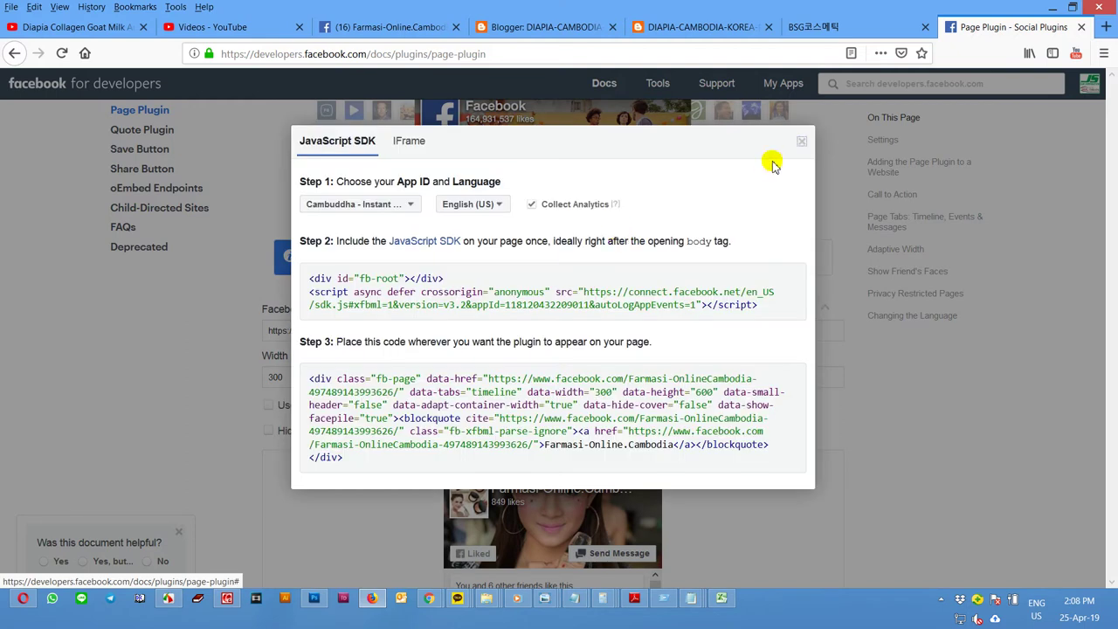
# Step: Close the plugin code dialog, set the Page Plugin's height to 800, and review the updated preview
pyautogui.click(801, 144)
pyautogui.moveTo(603, 377); pyautogui.dragTo(544, 376)
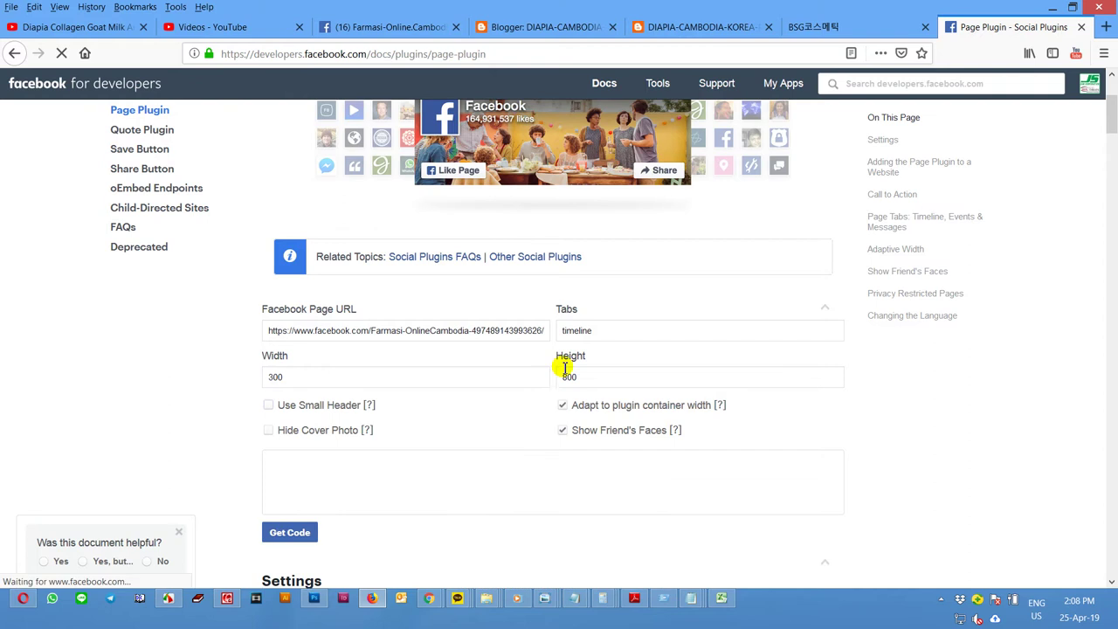
pyautogui.scroll(-3, 559, 371)
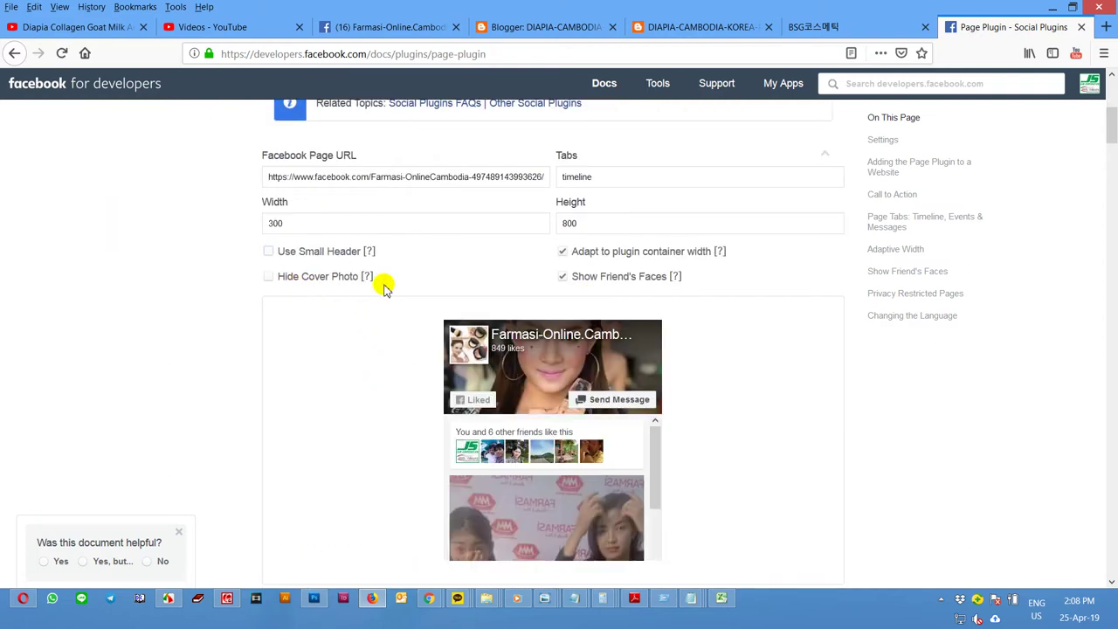
pyautogui.scroll(-4, 640, 294)
pyautogui.scroll(-3, 643, 297)
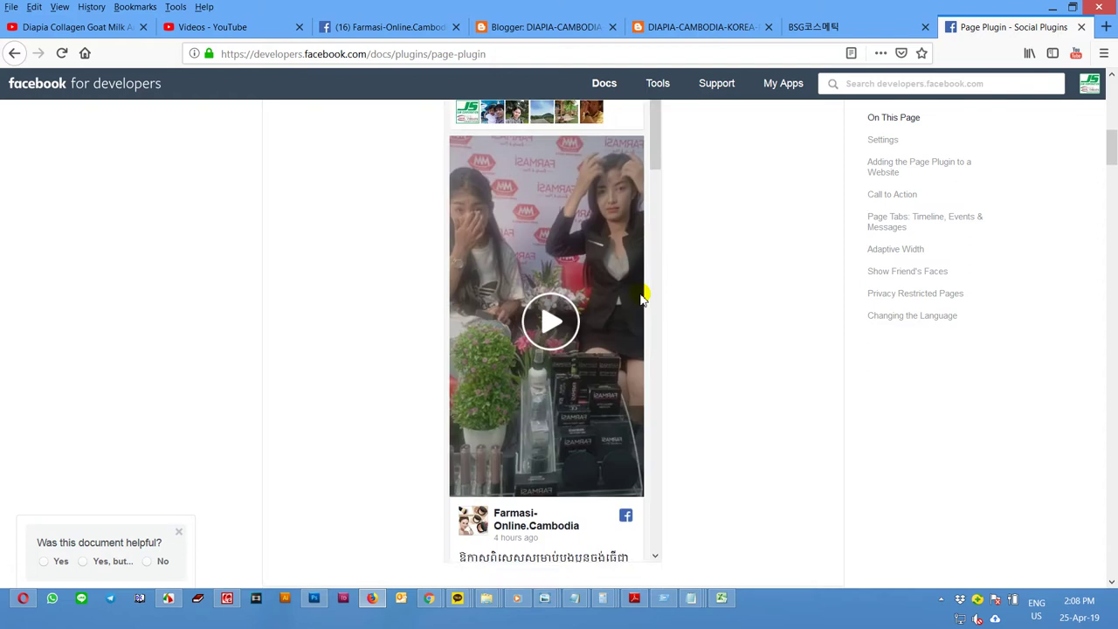
# Step: Generate the Page Plugin code and copy its IFrame version
pyautogui.click(285, 561)
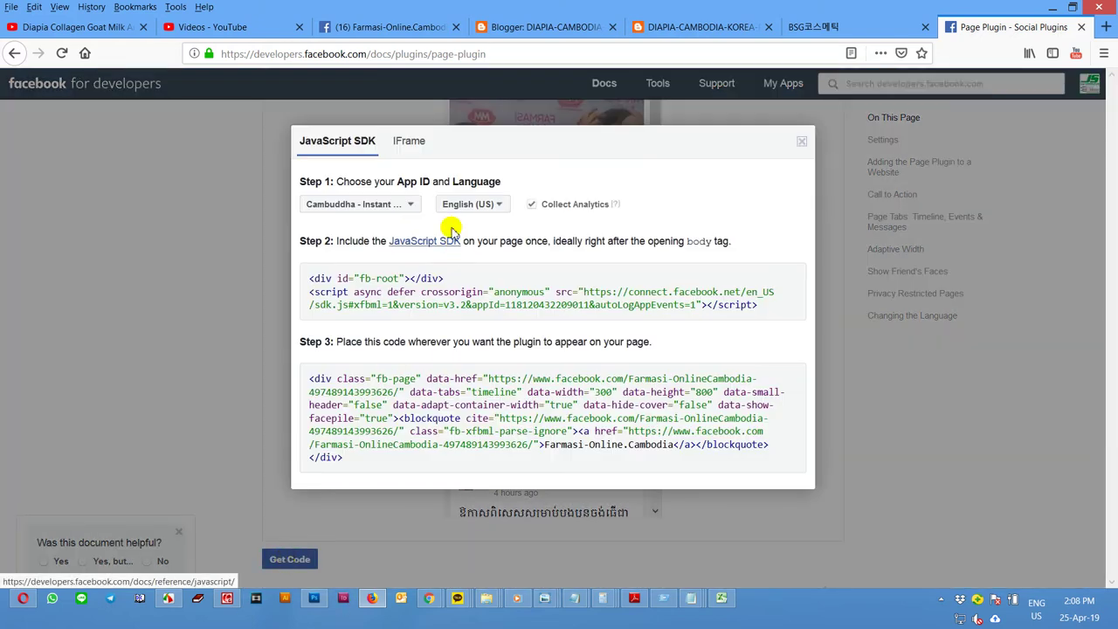
pyautogui.click(407, 141)
pyautogui.click(425, 290)
pyautogui.rightClick(424, 297)
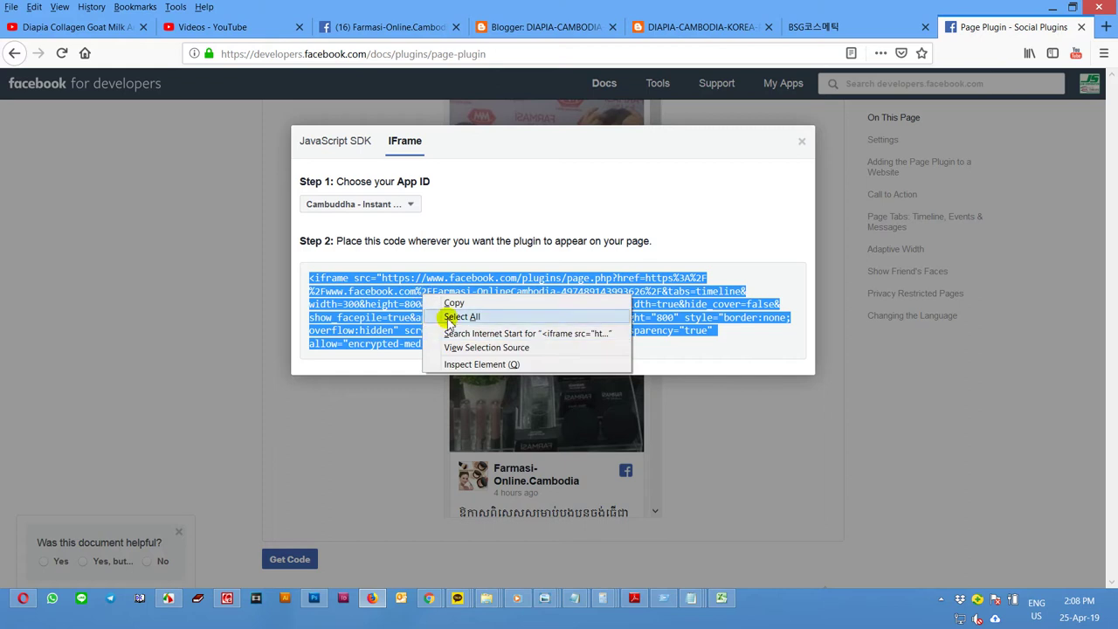
pyautogui.click(451, 303)
# Step: In the Blogger layout, replace the content of Sidebar Right (B)'s Facebook gadget with the copied Page Plugin iframe code and save the gadget
pyautogui.click(531, 26)
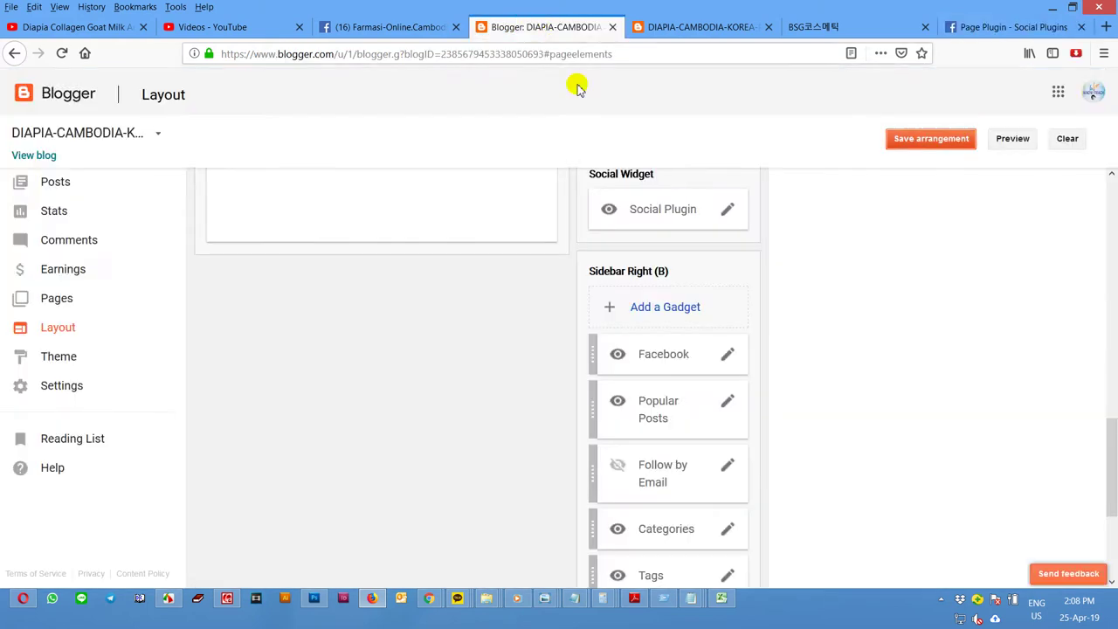
pyautogui.click(725, 358)
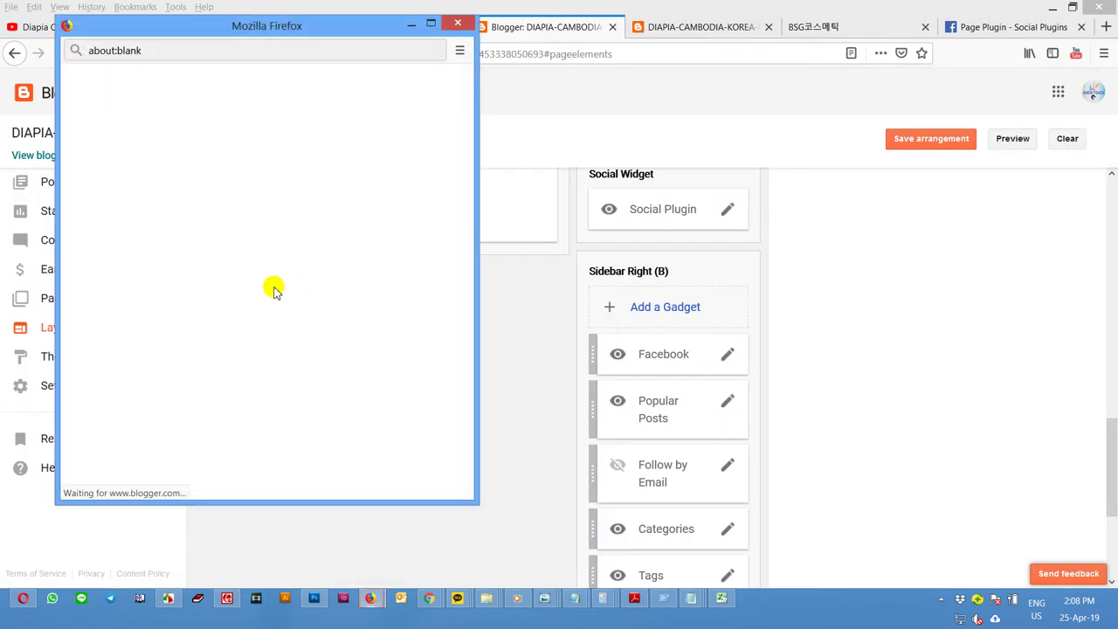
pyautogui.click(281, 352)
pyautogui.hotkey('ctrl', 'a')
pyautogui.hotkey('ctrl', 'v')
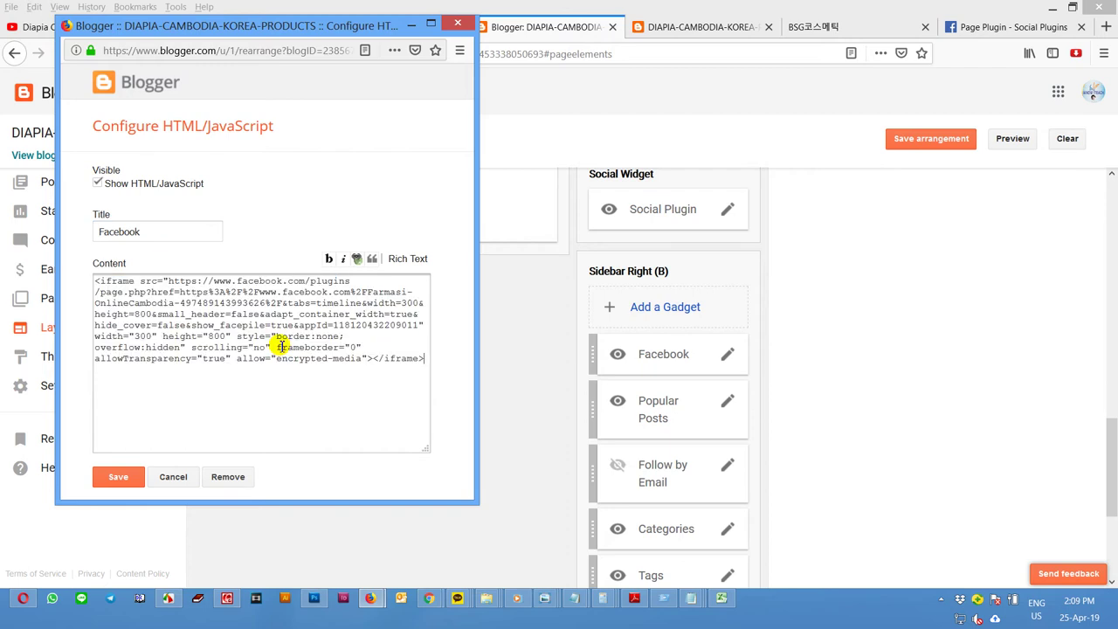
pyautogui.click(116, 483)
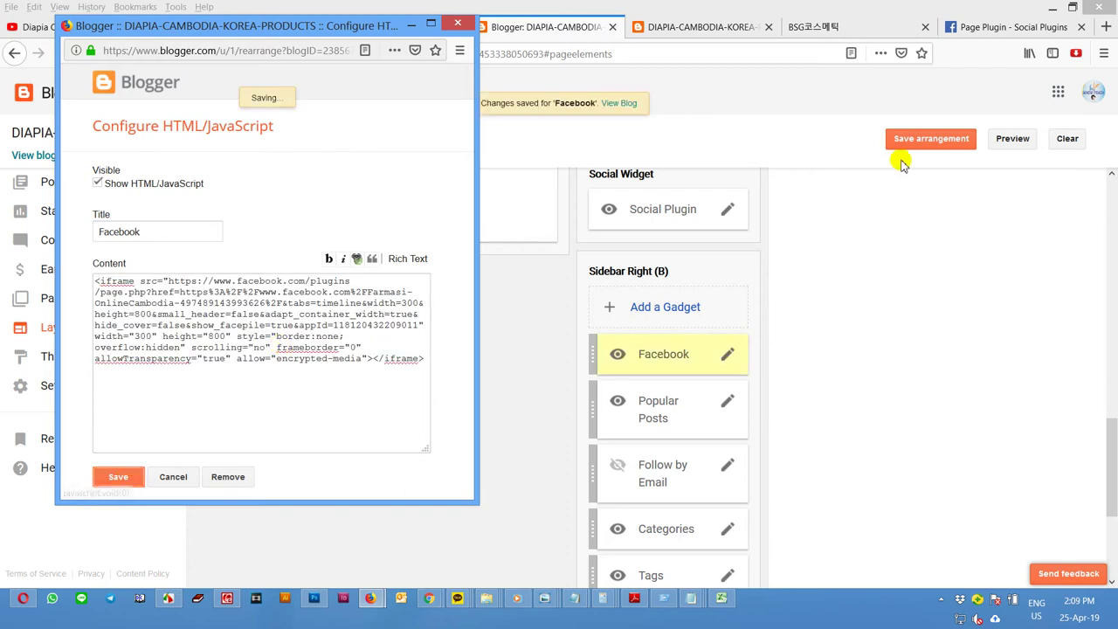
# Step: Save the layout arrangement and reload the live blog to check the Facebook page widget in the sidebar
pyautogui.click(917, 142)
pyautogui.click(722, 31)
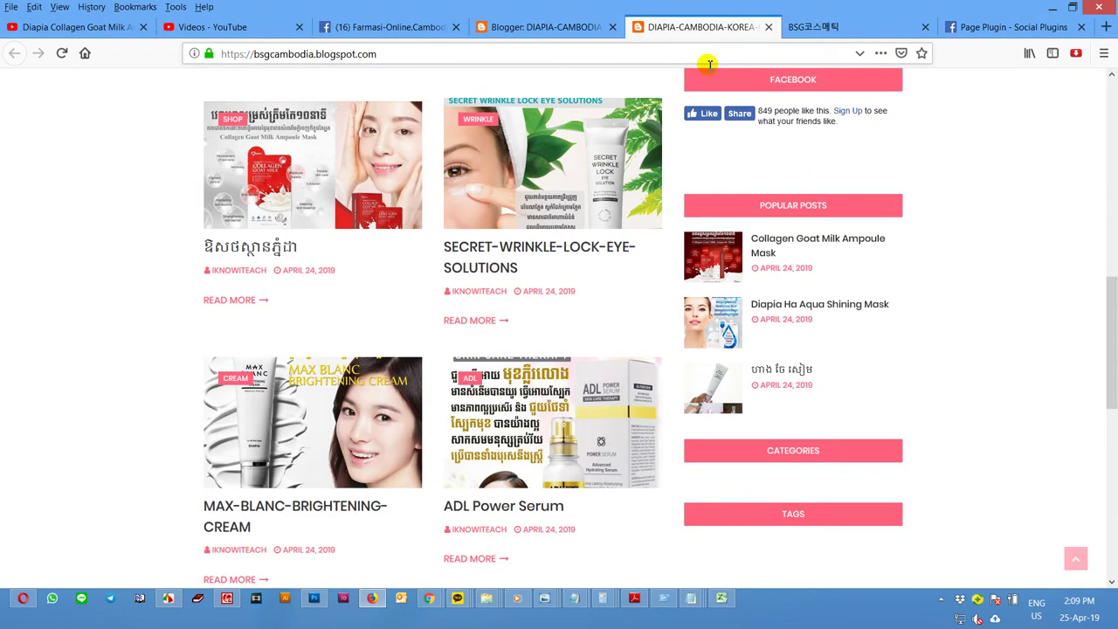
pyautogui.click(62, 54)
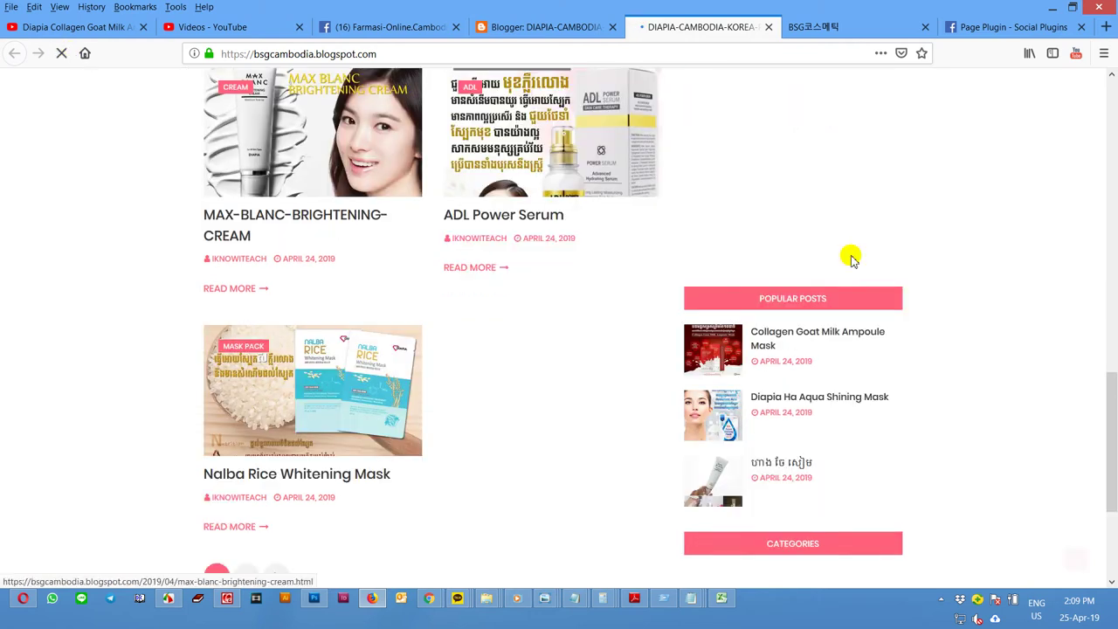
# Step: Look over the live blog's sidebar, from the Social Plugin and Facebook widgets down to Categories and Tags
pyautogui.scroll(3, 852, 259)
pyautogui.scroll(2, 852, 260)
pyautogui.scroll(-1, 956, 255)
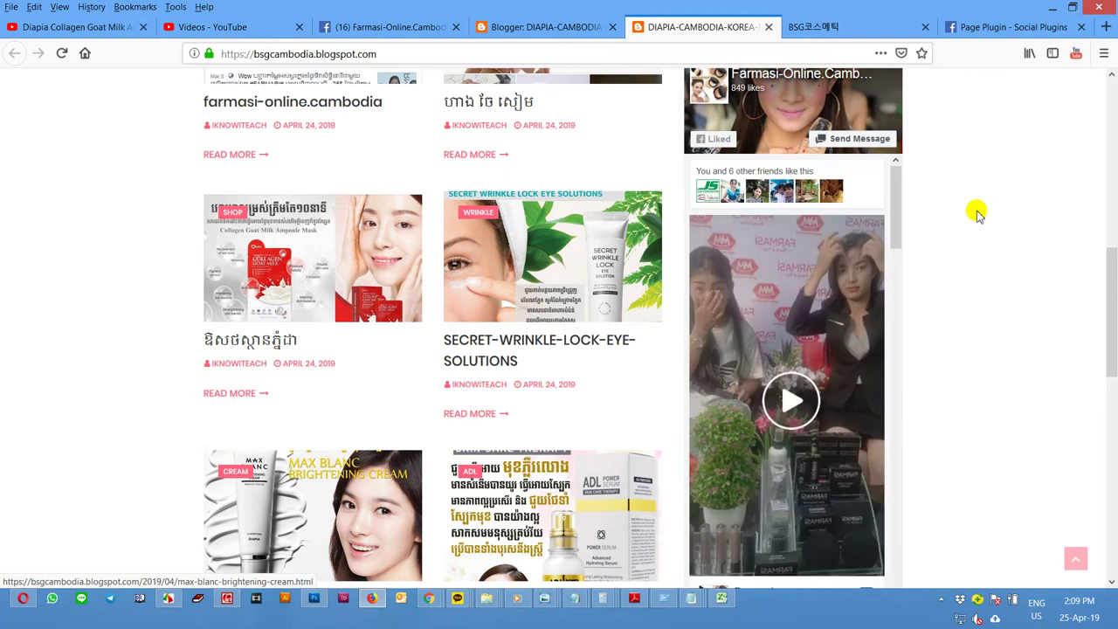
pyautogui.scroll(-5, 977, 213)
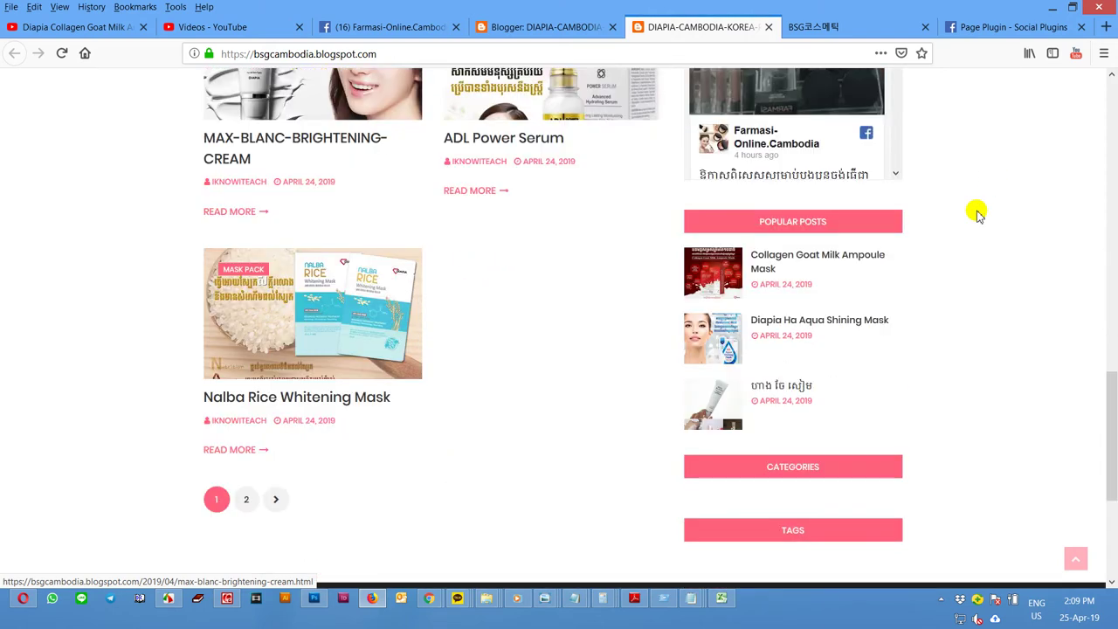
pyautogui.scroll(10, 892, 365)
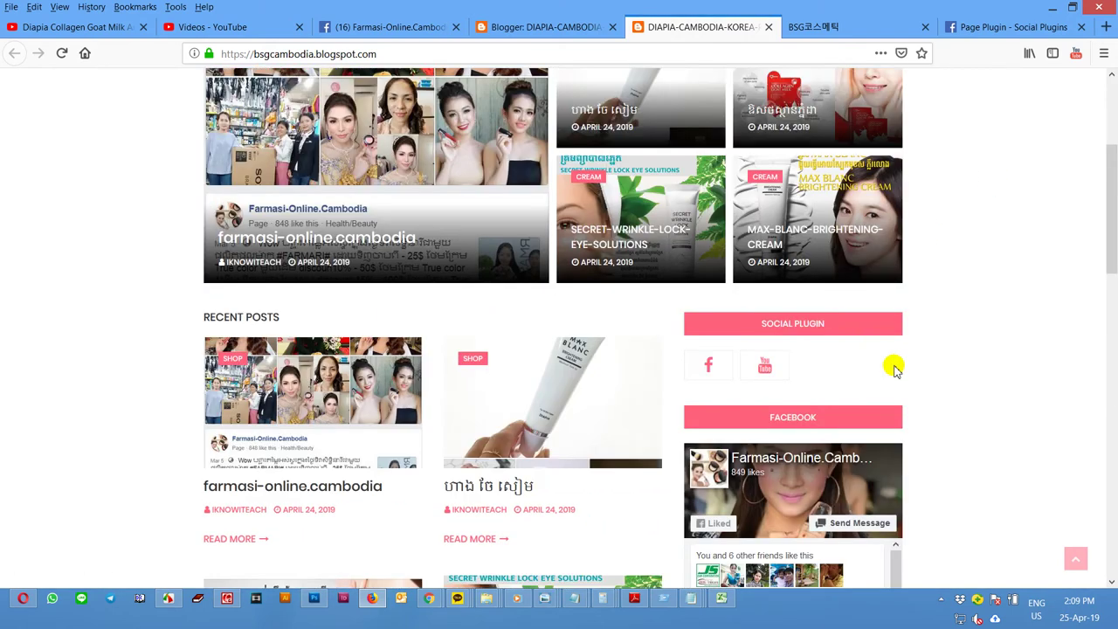
# Step: In the Blogger layout's Sidebar Right (B), move the Popular Posts gadget above Facebook and remove the Tags gadget
pyautogui.click(516, 26)
pyautogui.moveTo(681, 420); pyautogui.dragTo(728, 374)
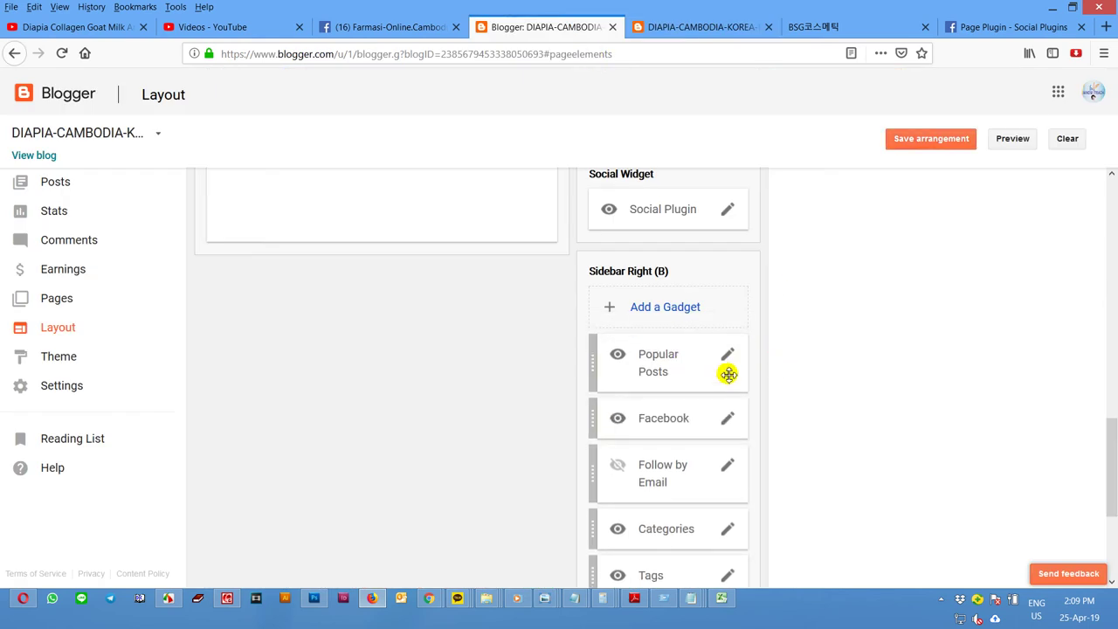
pyautogui.scroll(-3, 728, 374)
pyautogui.click(727, 452)
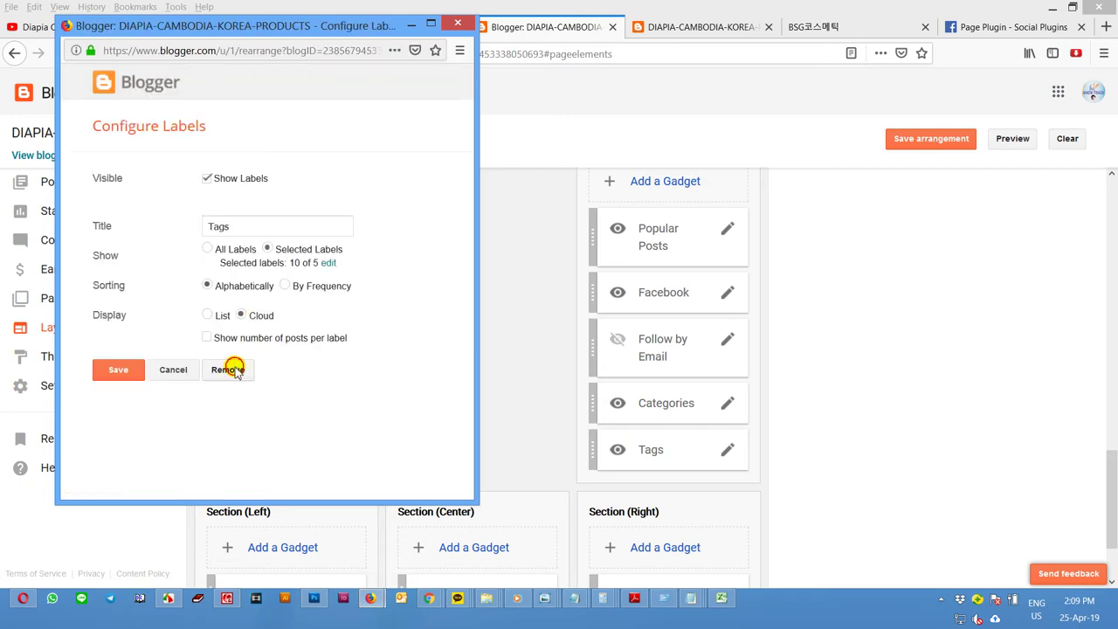
pyautogui.click(228, 370)
pyautogui.click(307, 254)
# Step: Save the layout arrangement and reload the live blog to check the reordered sidebar and the footer sections
pyautogui.click(929, 144)
pyautogui.click(694, 27)
pyautogui.click(62, 54)
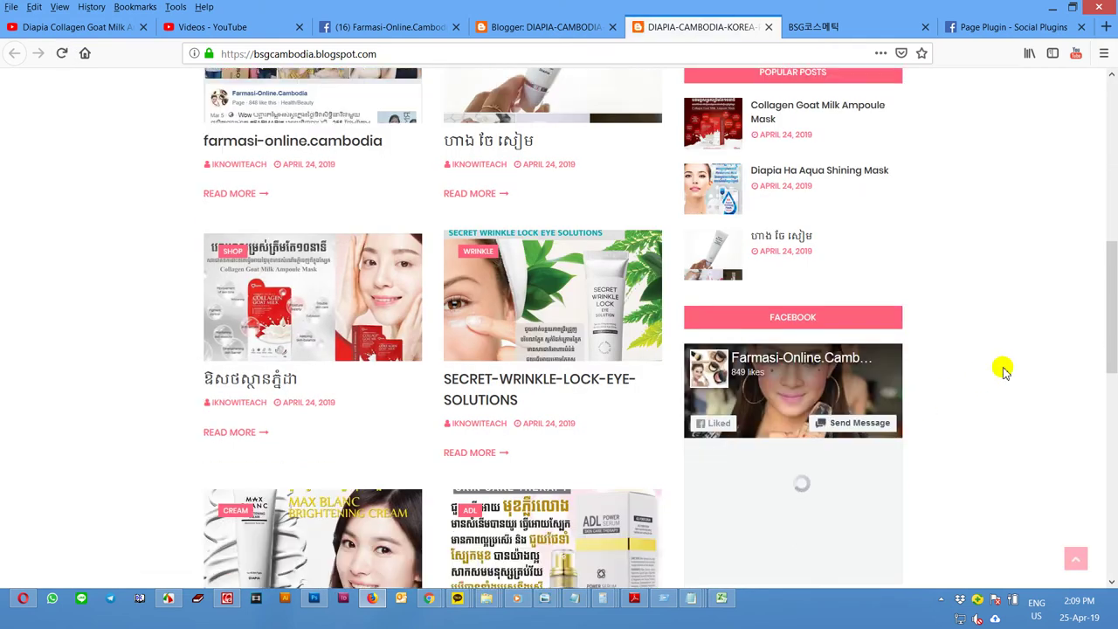
pyautogui.scroll(-8, 1003, 371)
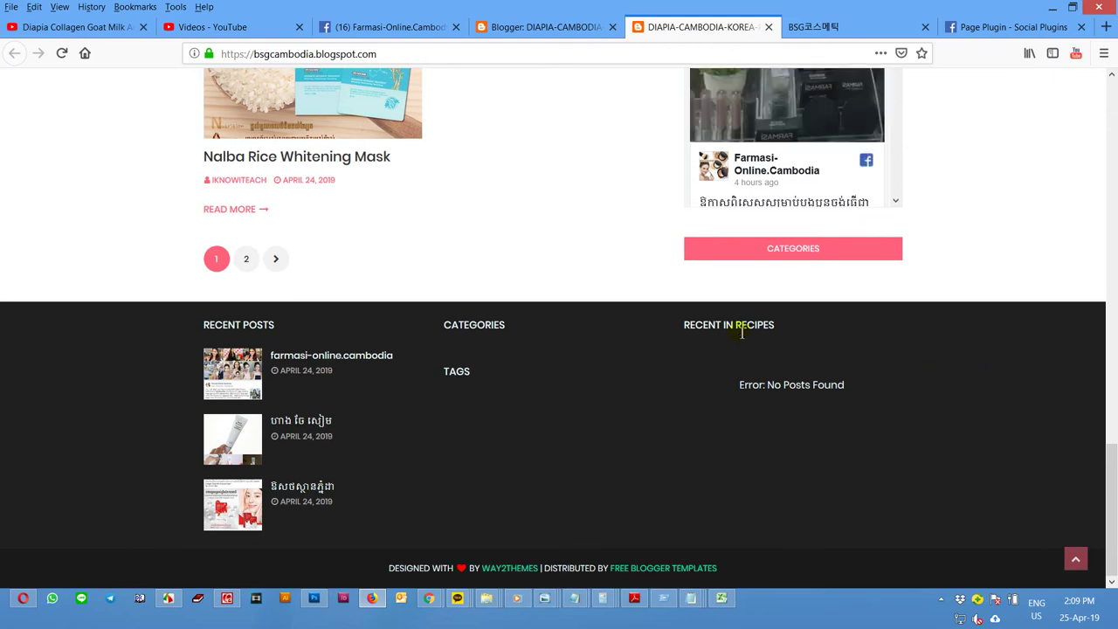
# Step: Remove the Tags gadget from the footer's Section (Center) in the Blogger layout
pyautogui.click(533, 29)
pyautogui.scroll(-2, 690, 441)
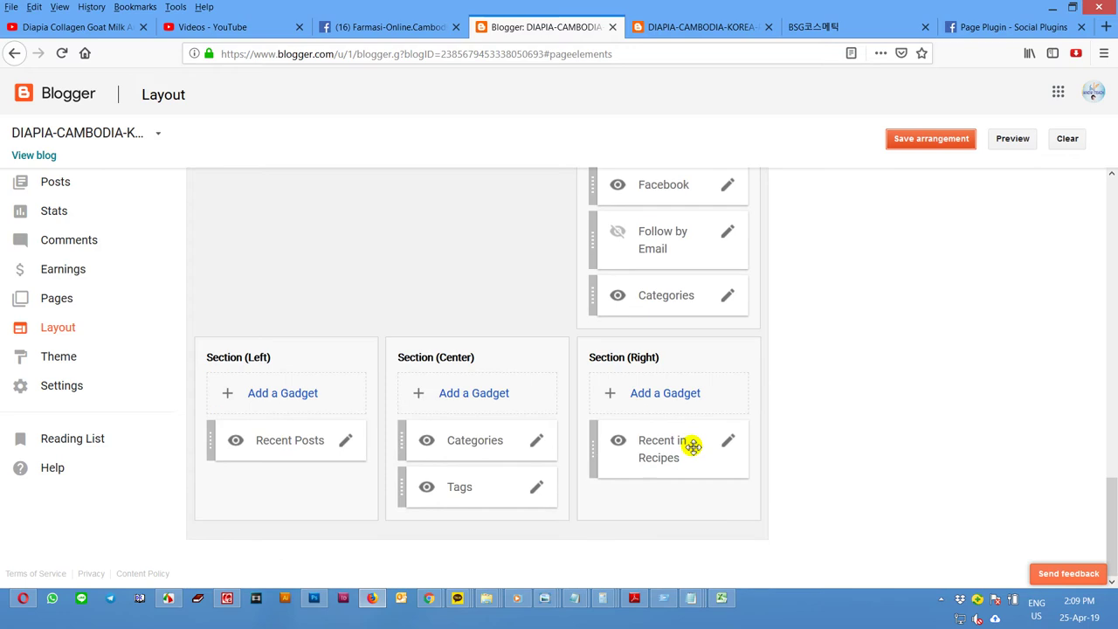
pyautogui.click(538, 488)
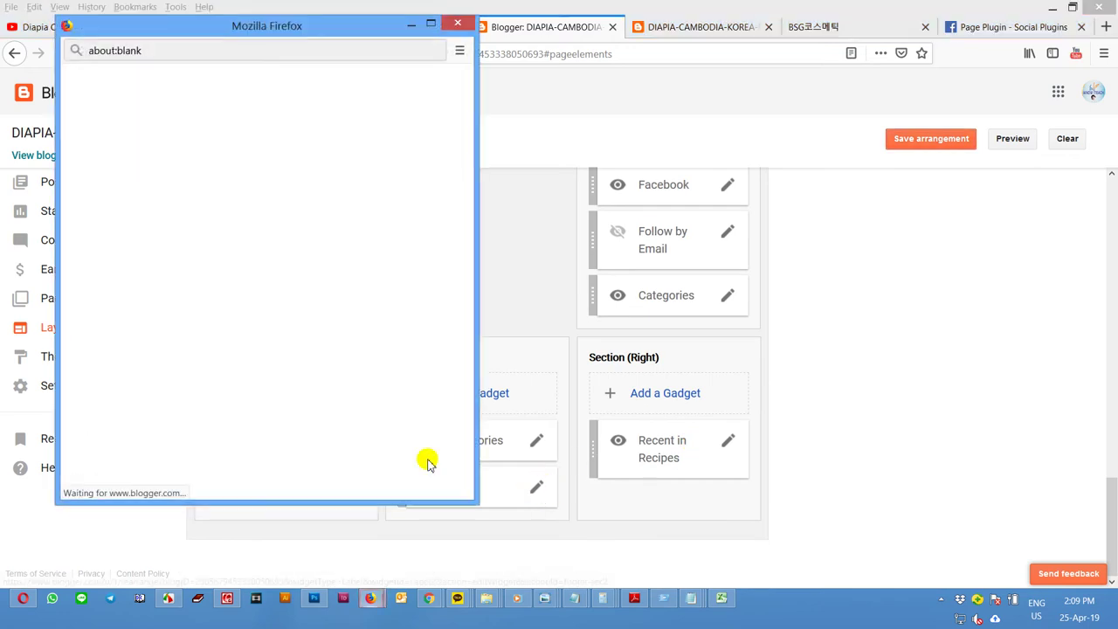
pyautogui.click(228, 370)
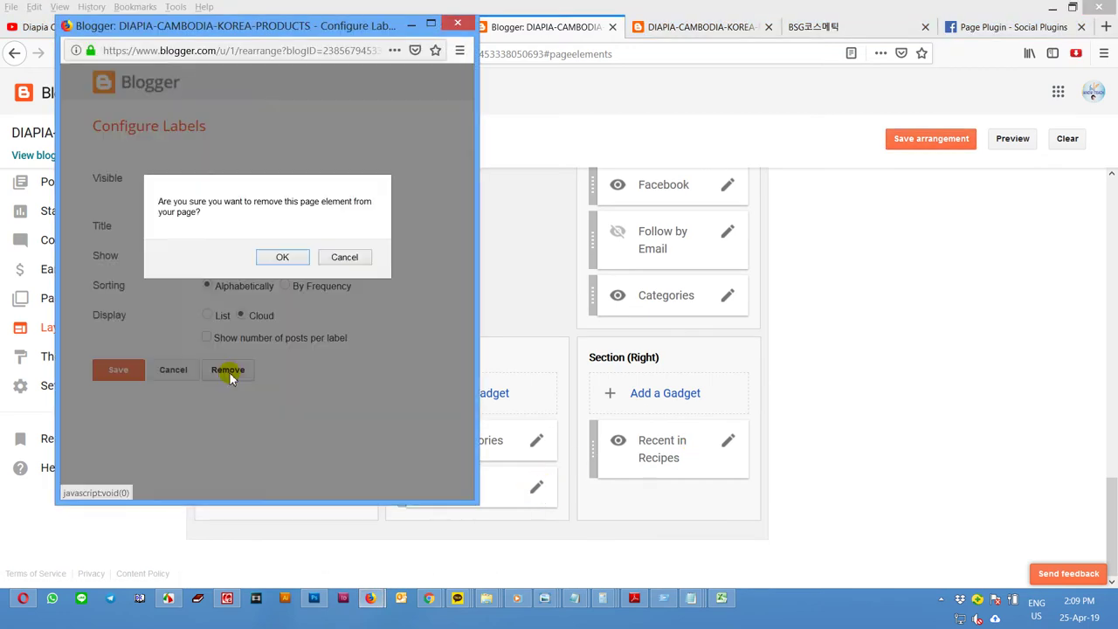
pyautogui.click(299, 252)
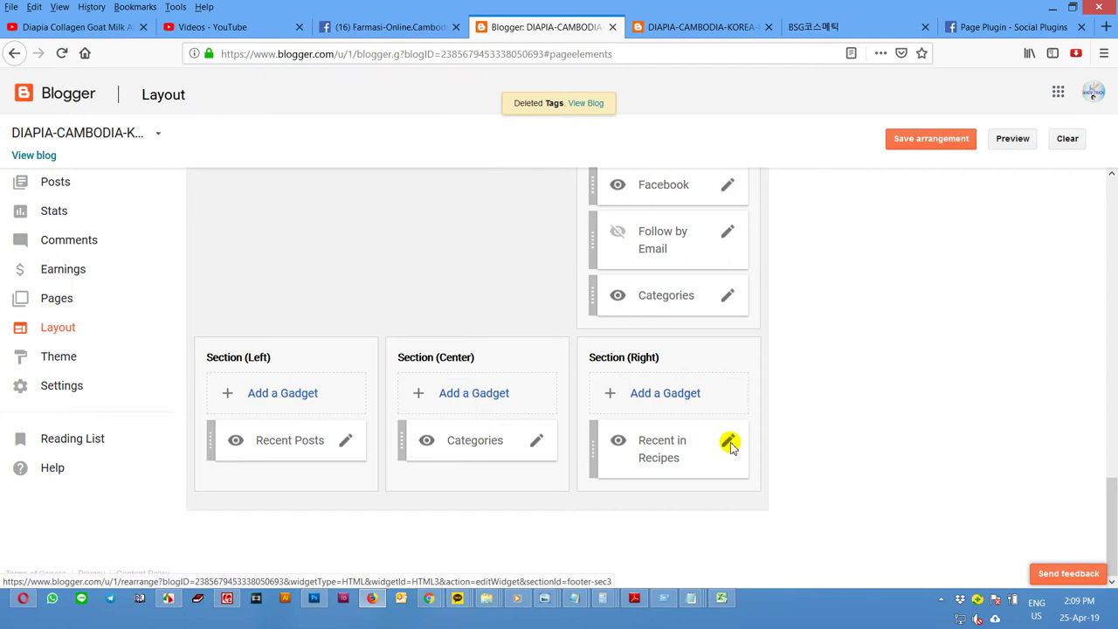
# Step: Open the Recent in Recipes gadget in the footer's Section (Right) for editing
pyautogui.click(729, 443)
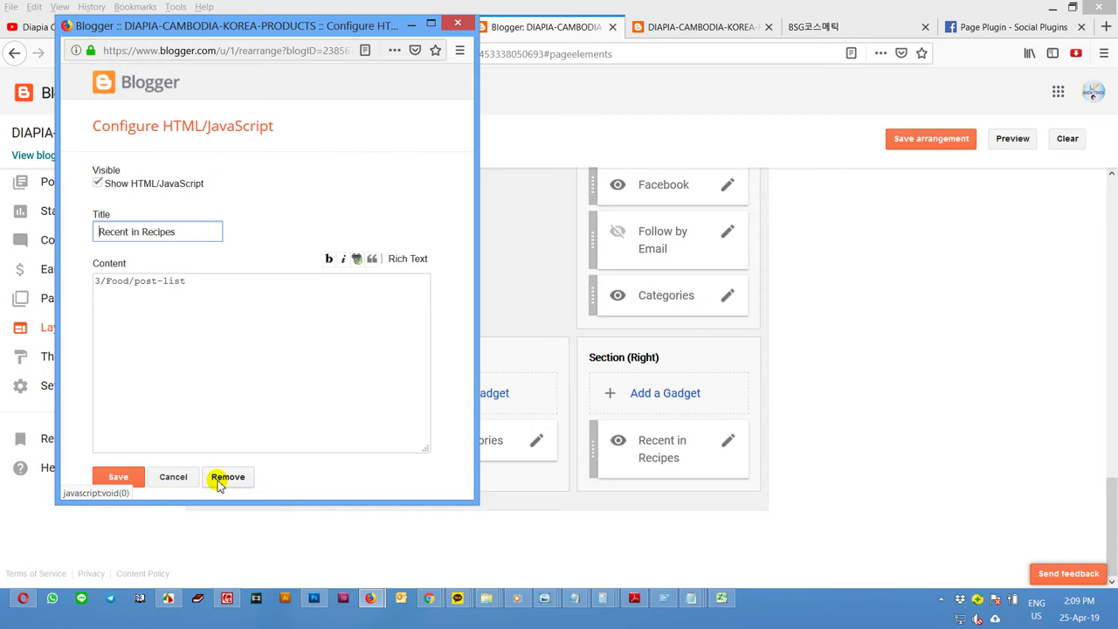
# Step: Set the footer gadget's content to 3/Mask Pack/post-list, title it Best Sale, and save the gadget
pyautogui.doubleClick(114, 282)
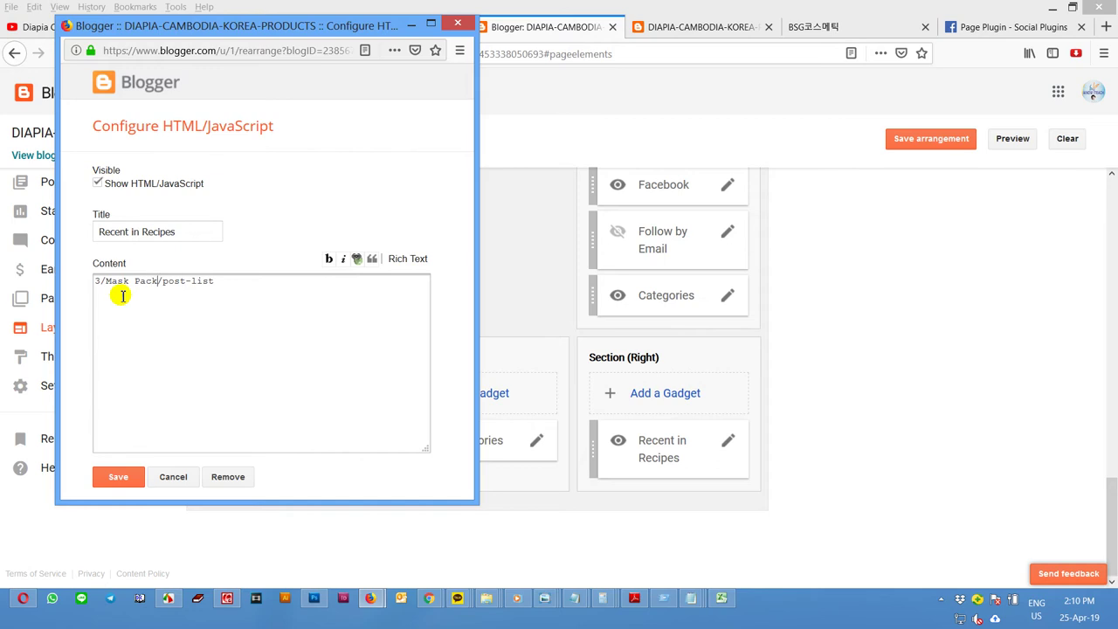
pyautogui.moveTo(195, 233); pyautogui.dragTo(45, 229)
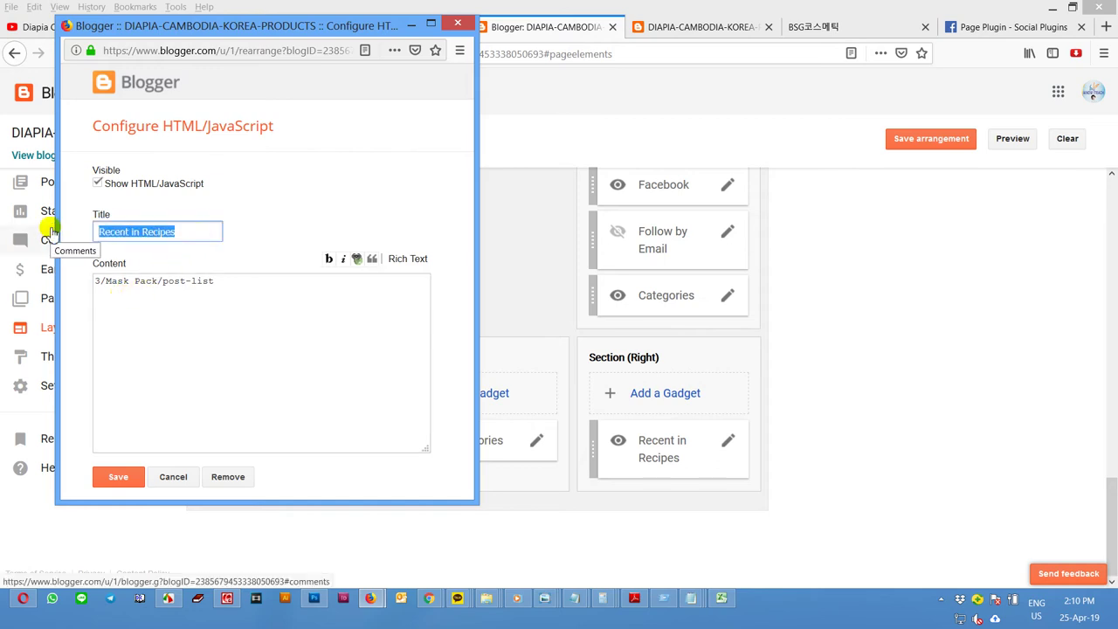
pyautogui.write('Best Selling')
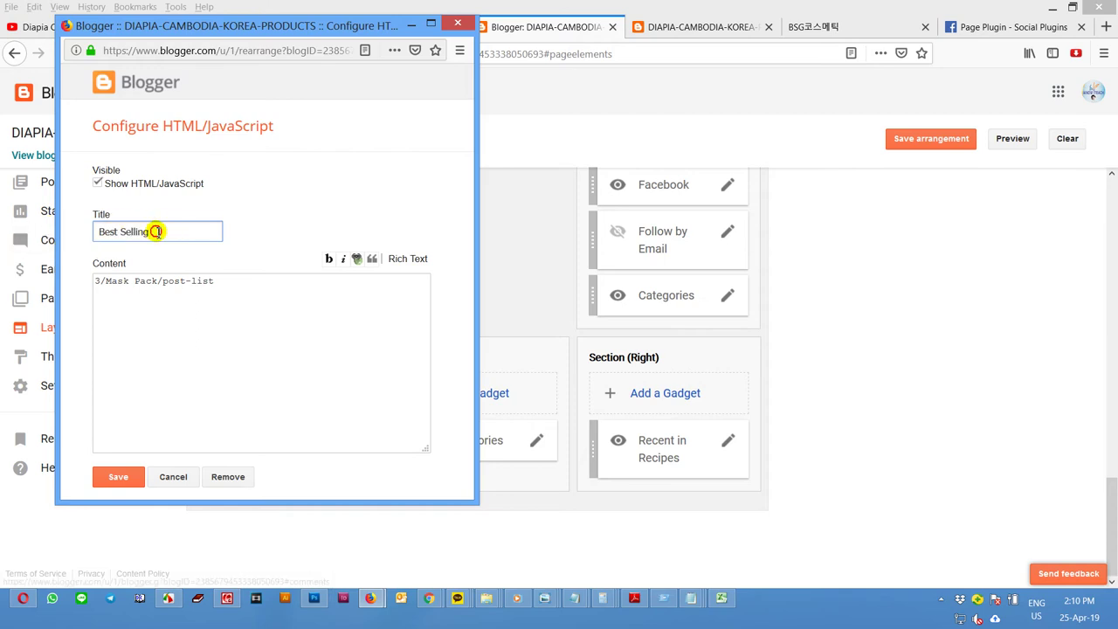
pyautogui.moveTo(154, 231); pyautogui.dragTo(122, 242)
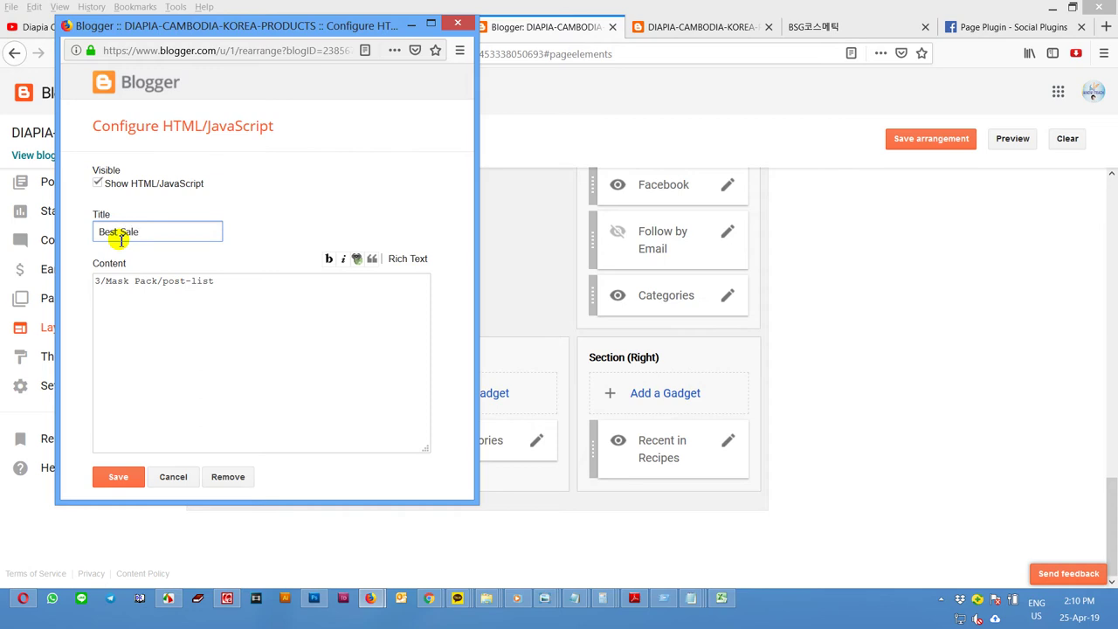
pyautogui.click(131, 478)
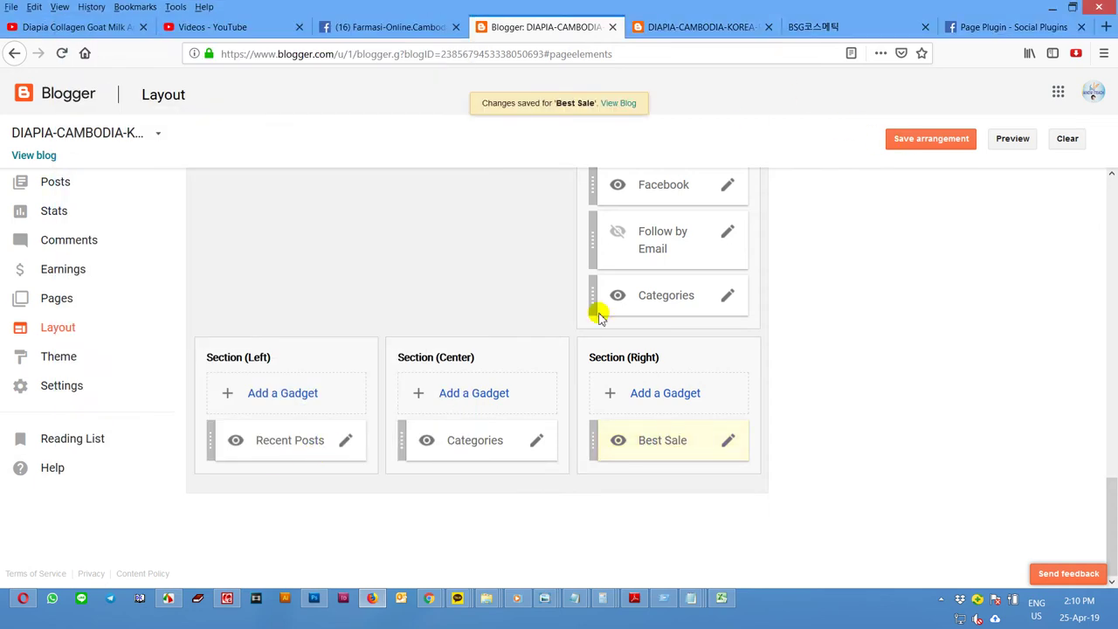
# Step: Save the layout arrangement and reload the blog to check the Best Sale section in its footer
pyautogui.click(909, 140)
pyautogui.click(699, 27)
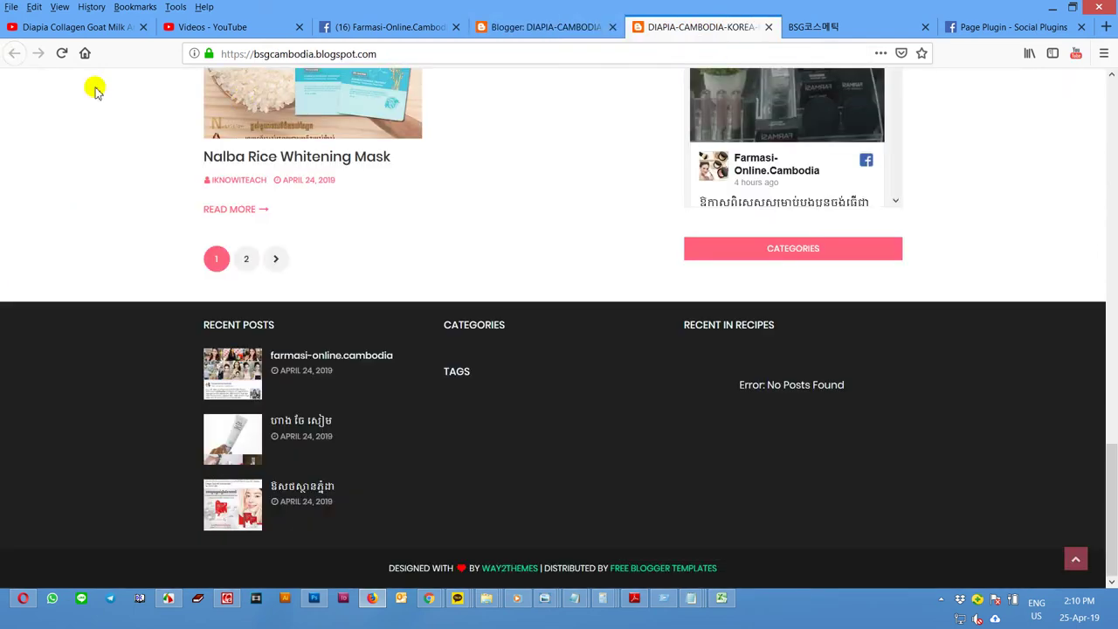
pyautogui.click(62, 53)
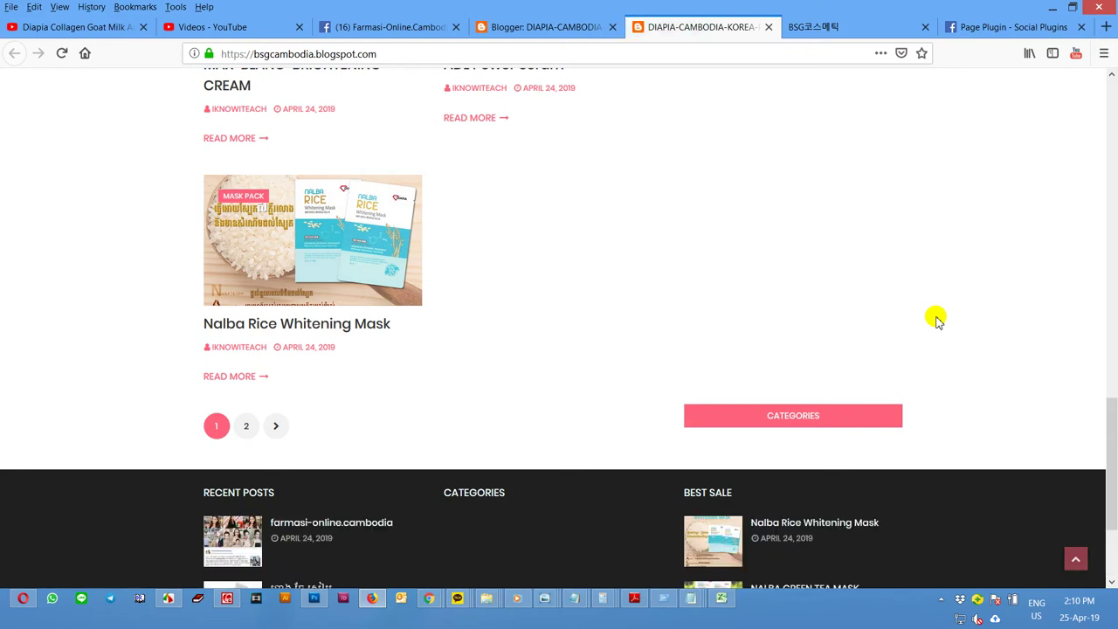
pyautogui.moveTo(1114, 429); pyautogui.dragTo(1114, 495)
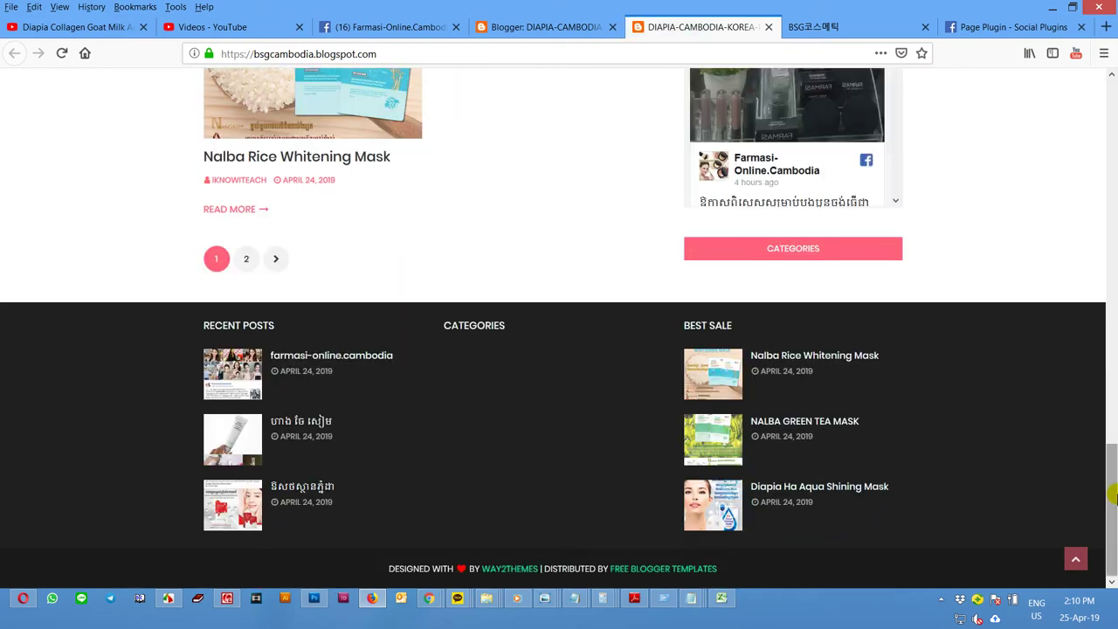
pyautogui.moveTo(1115, 534); pyautogui.dragTo(1115, 534)
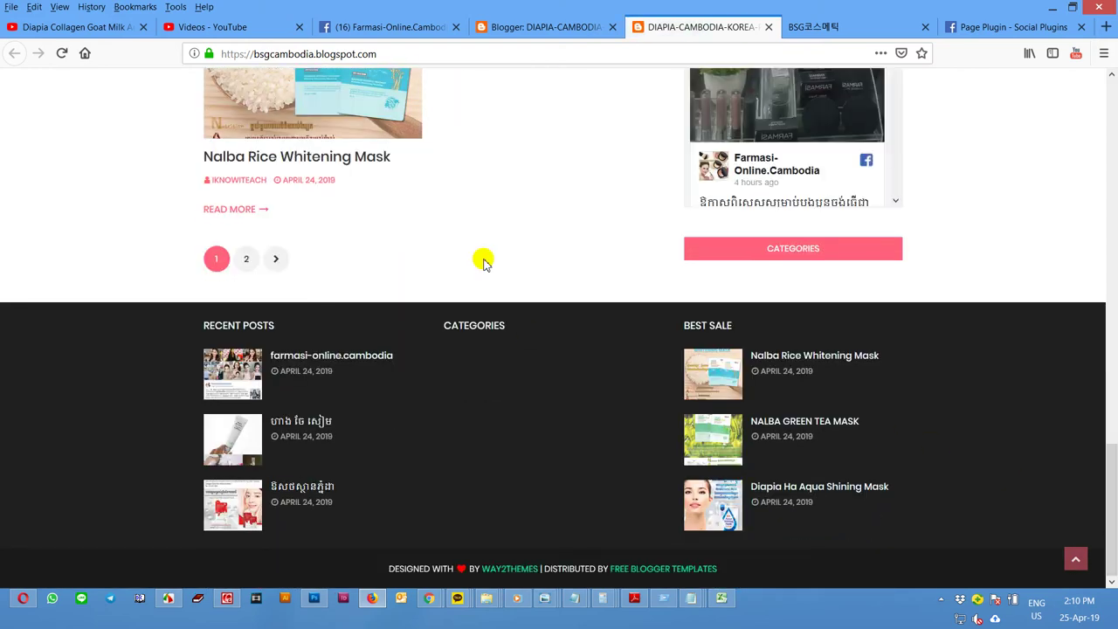
# Step: Set the center footer Categories gadget to show all labels, save the gadget and arrangement, and reload the blog
pyautogui.click(531, 27)
pyautogui.click(535, 444)
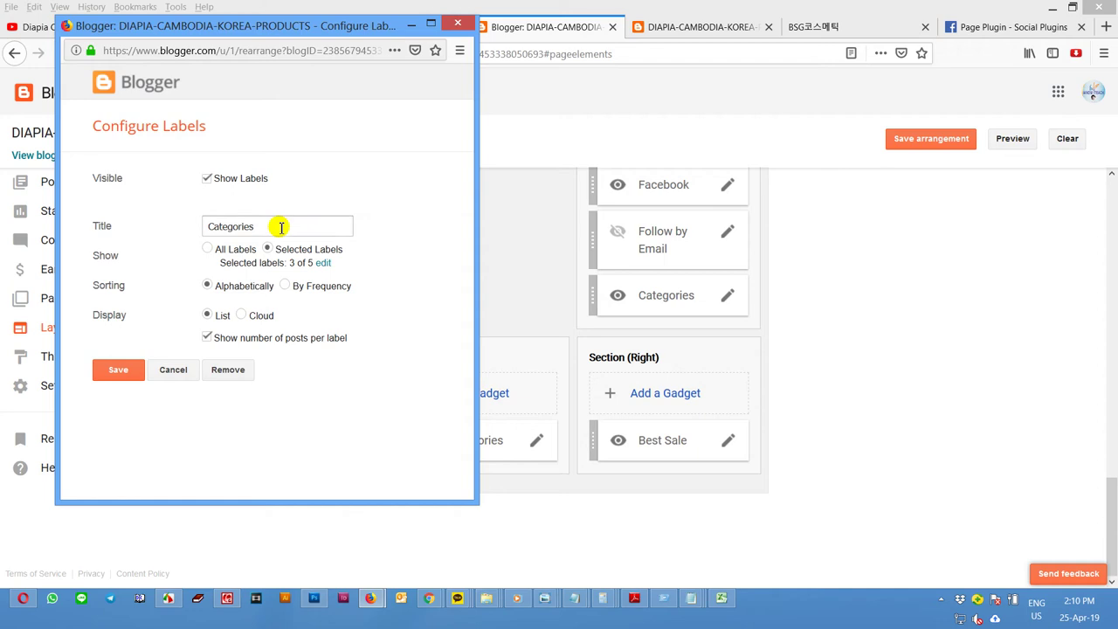
pyautogui.click(209, 251)
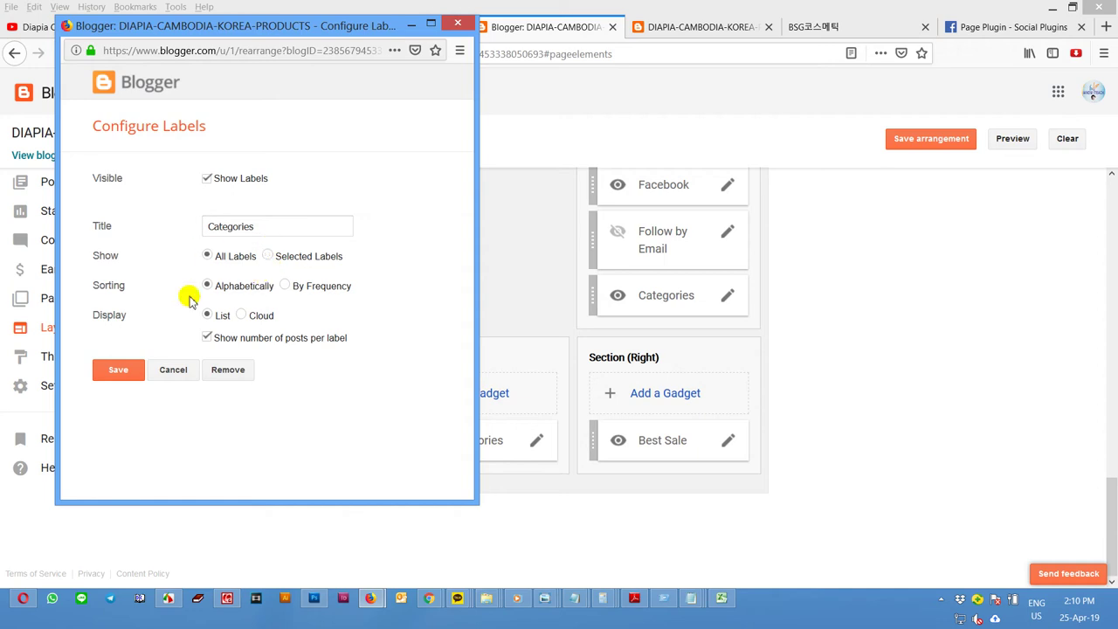
pyautogui.click(132, 370)
pyautogui.click(942, 136)
pyautogui.click(660, 26)
pyautogui.click(62, 53)
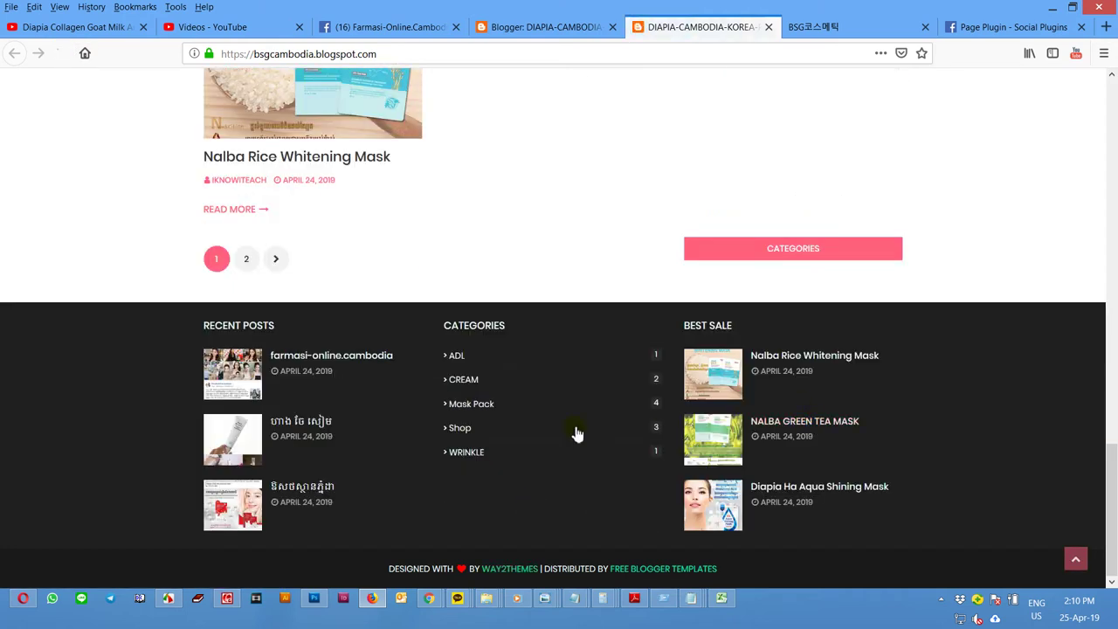
# Step: Swap the footer gadgets so Categories sits in Section (Left) and Recent Posts in Section (Center), save the arrangement, and reload the blog
pyautogui.click(524, 27)
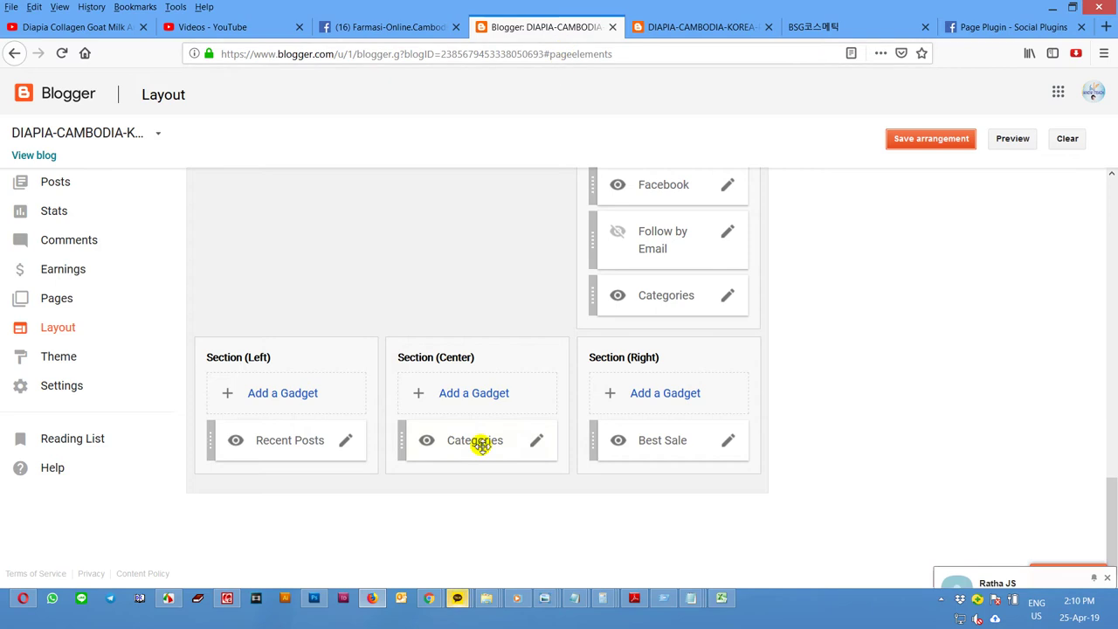
pyautogui.moveTo(398, 435); pyautogui.dragTo(298, 437)
pyautogui.moveTo(297, 492); pyautogui.dragTo(518, 454)
pyautogui.click(923, 141)
pyautogui.click(690, 29)
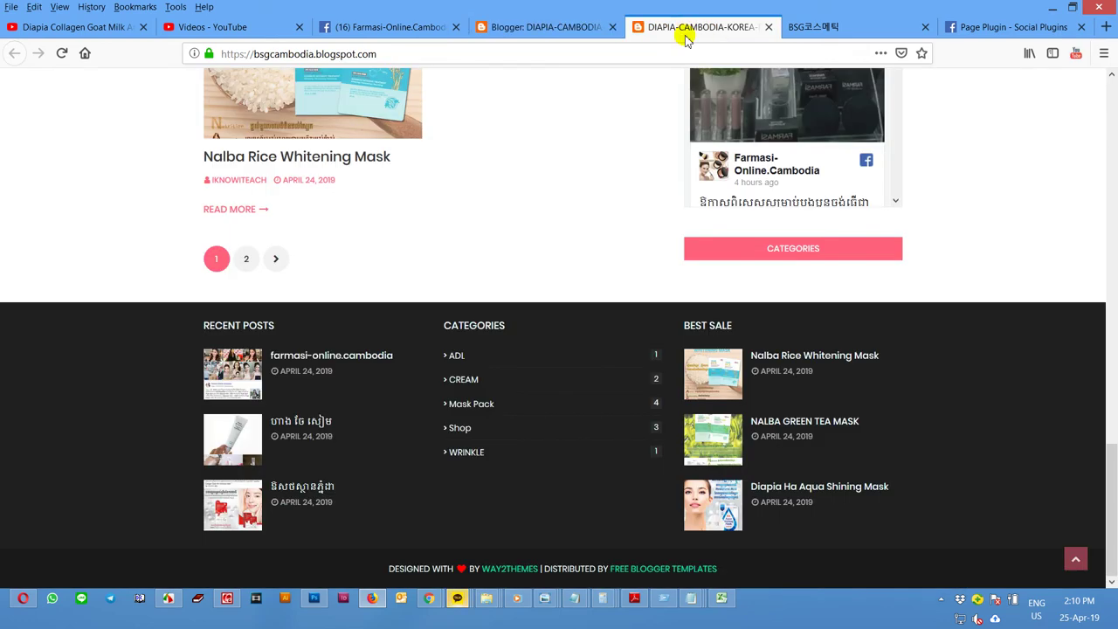
pyautogui.click(63, 53)
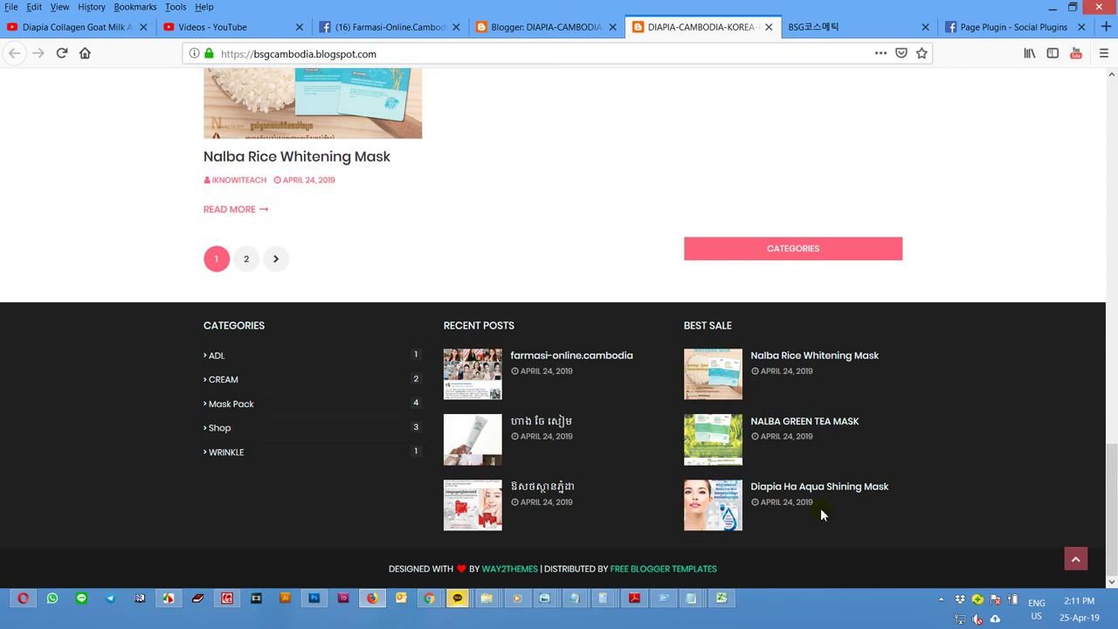
# Step: Review the blog's Mega Menu at the top of the page and set the Hot Posts gadget's content to recent/cream, saving it
pyautogui.scroll(5, 937, 423)
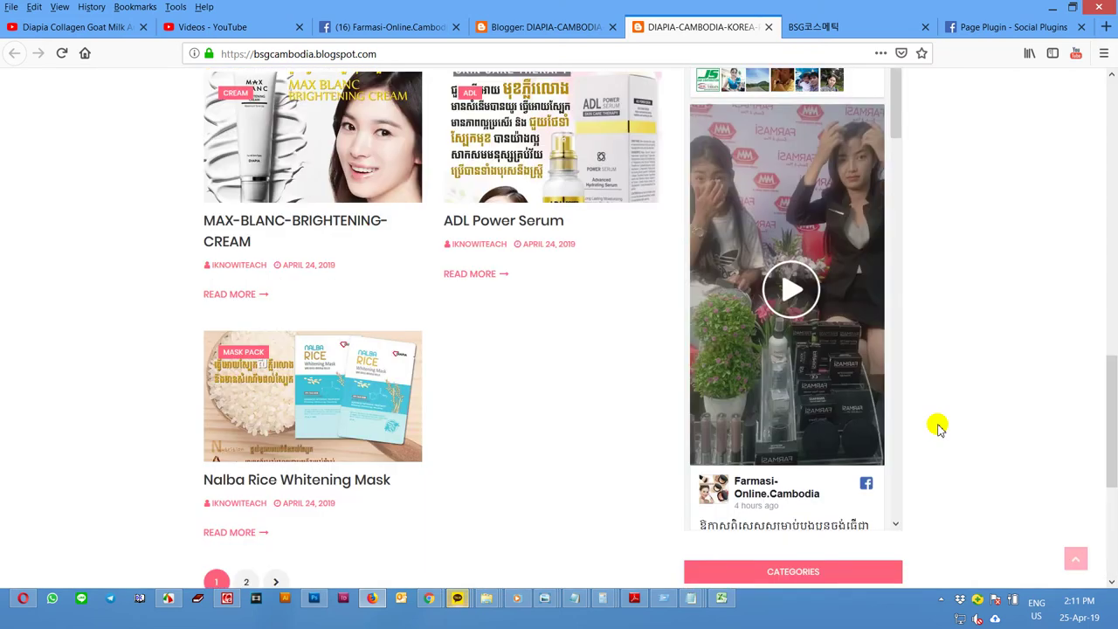
pyautogui.scroll(3, 938, 428)
pyautogui.scroll(6, 938, 428)
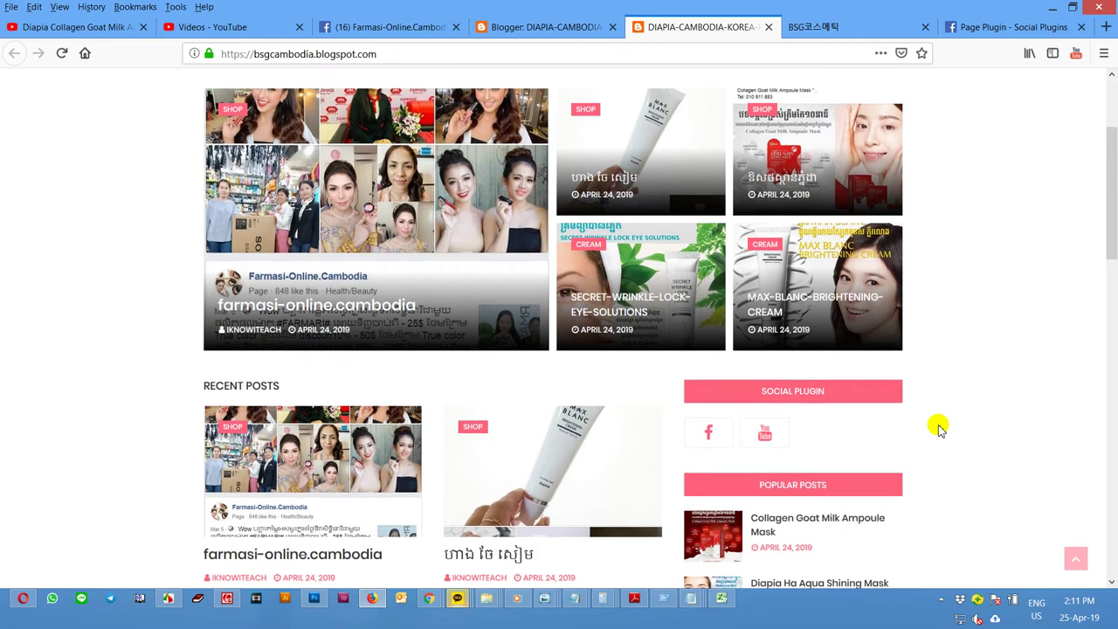
pyautogui.scroll(2, 937, 427)
pyautogui.moveTo(284, 216)
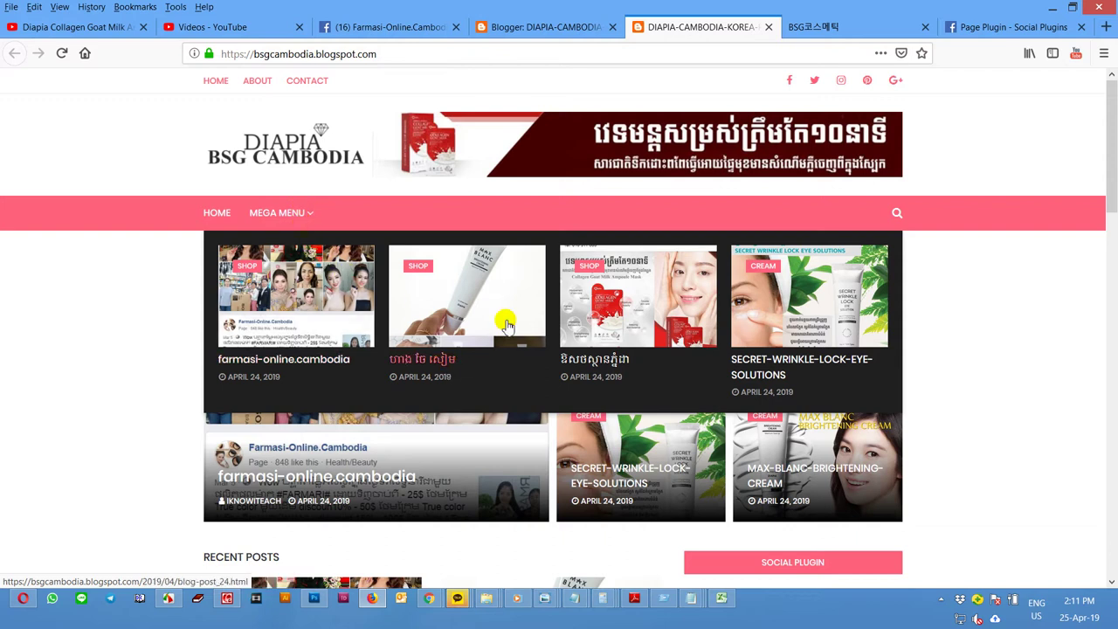
pyautogui.click(551, 28)
pyautogui.scroll(2, 411, 395)
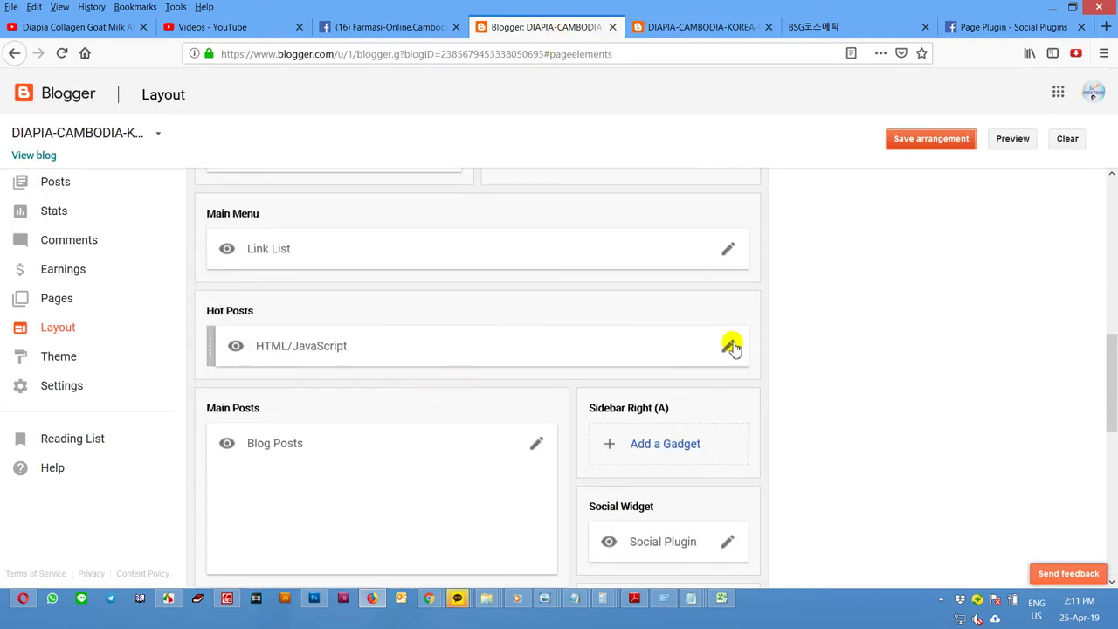
pyautogui.click(729, 348)
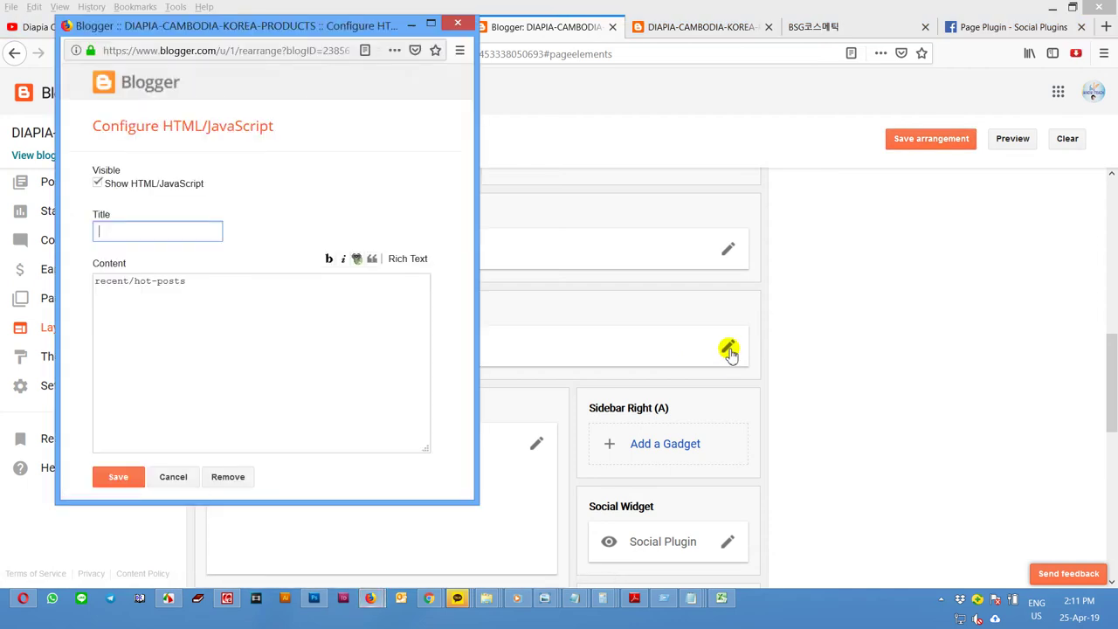
pyautogui.click(132, 282)
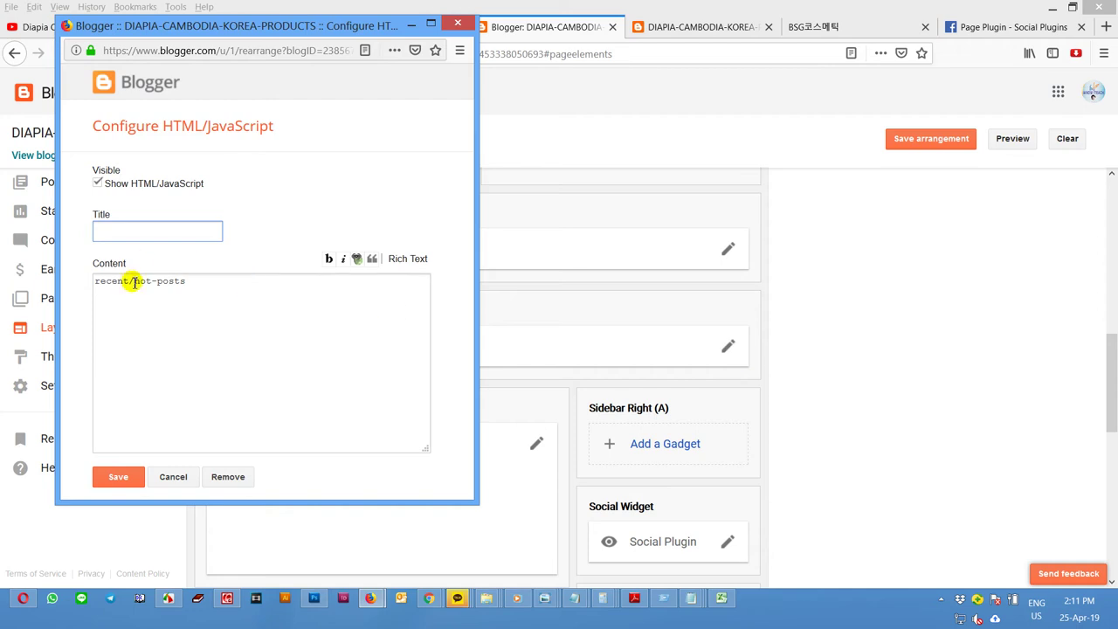
pyautogui.moveTo(135, 285); pyautogui.dragTo(277, 286)
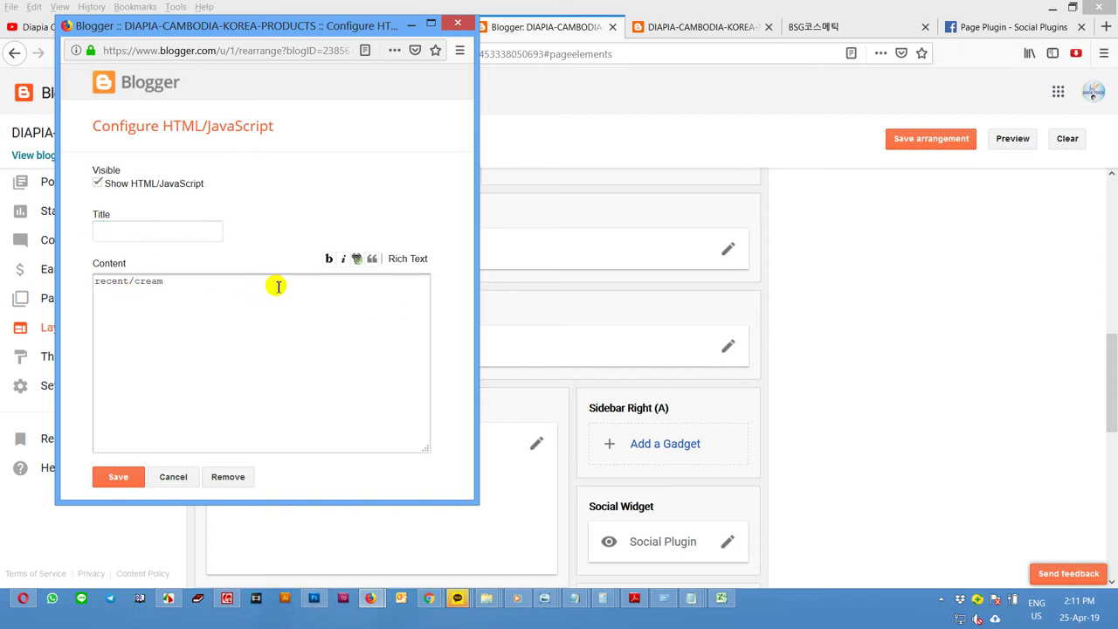
pyautogui.click(118, 477)
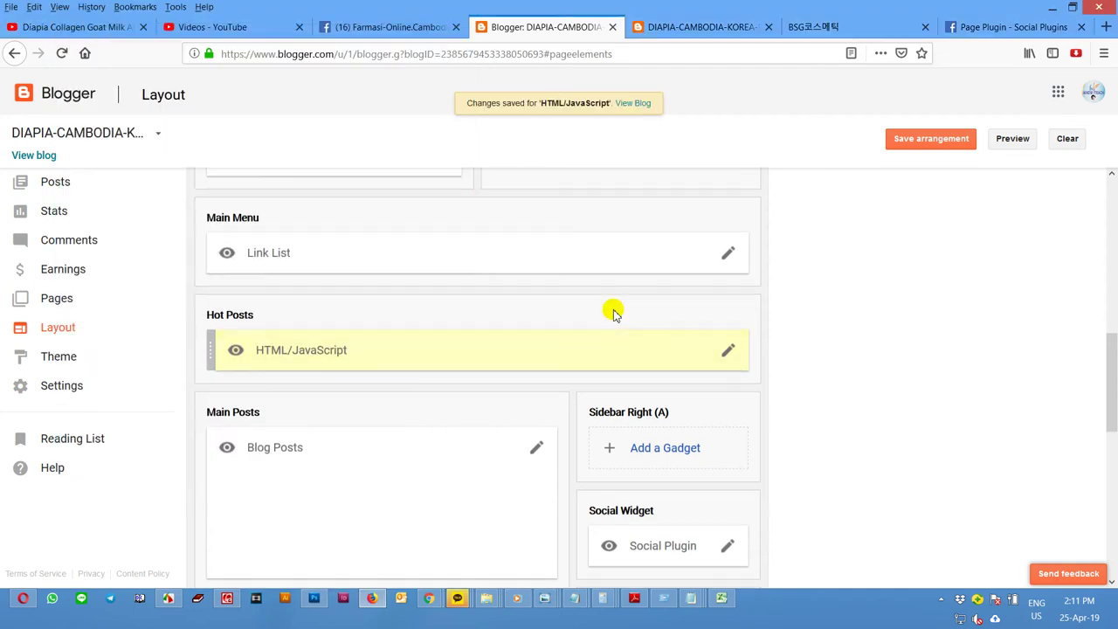
# Step: Edit the Mega Menu entry in the Main Menu link list, setting its URL to Mask pack/mega-menu
pyautogui.scroll(2, 720, 381)
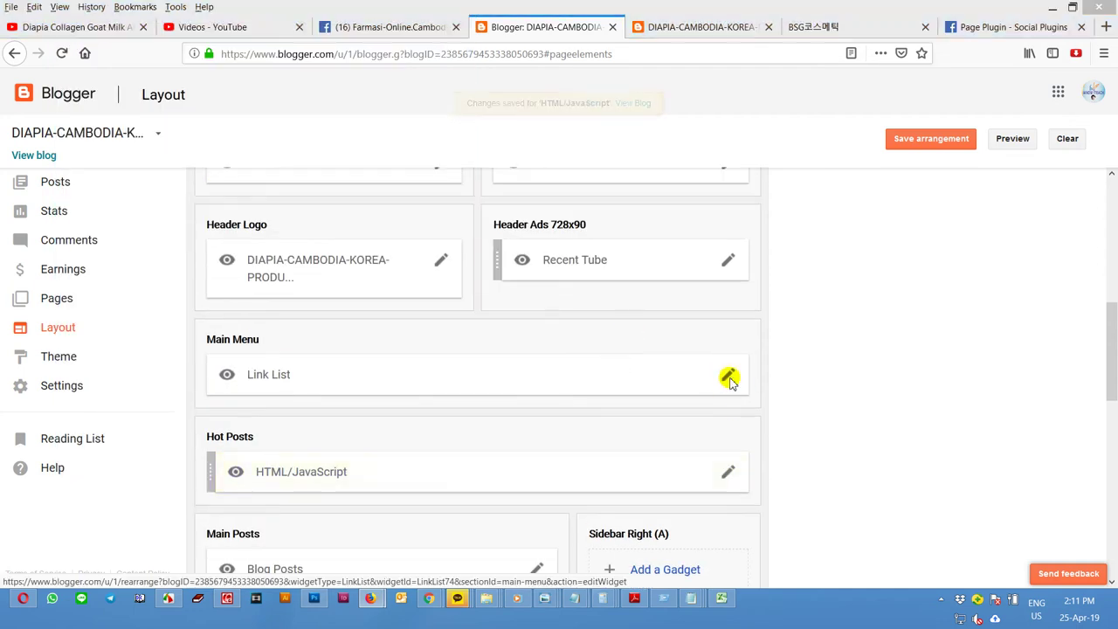
pyautogui.click(729, 377)
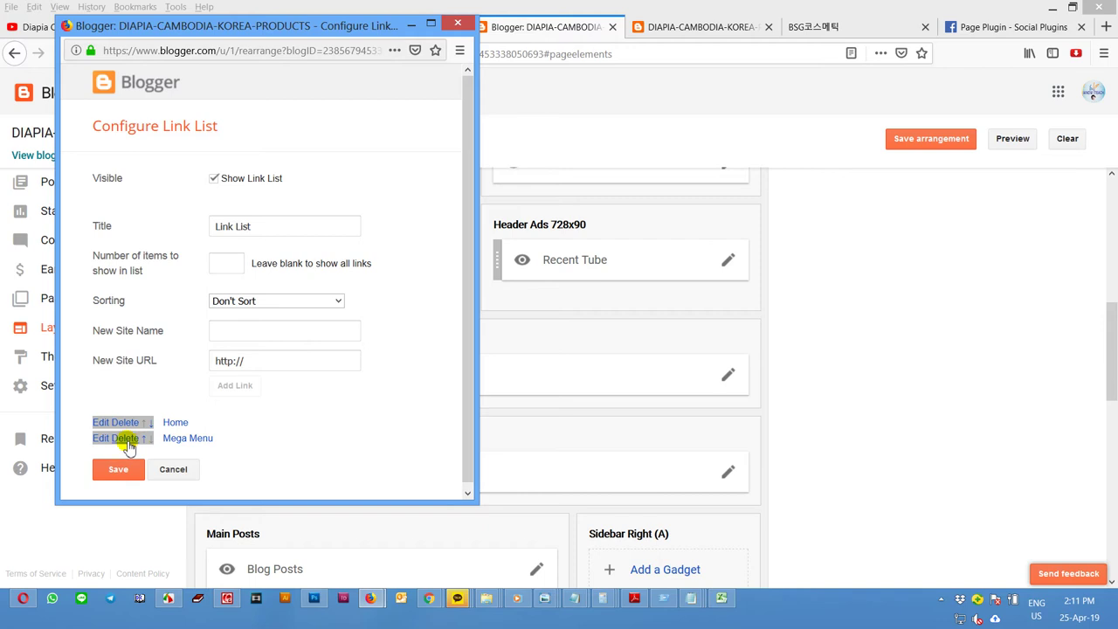
pyautogui.click(102, 440)
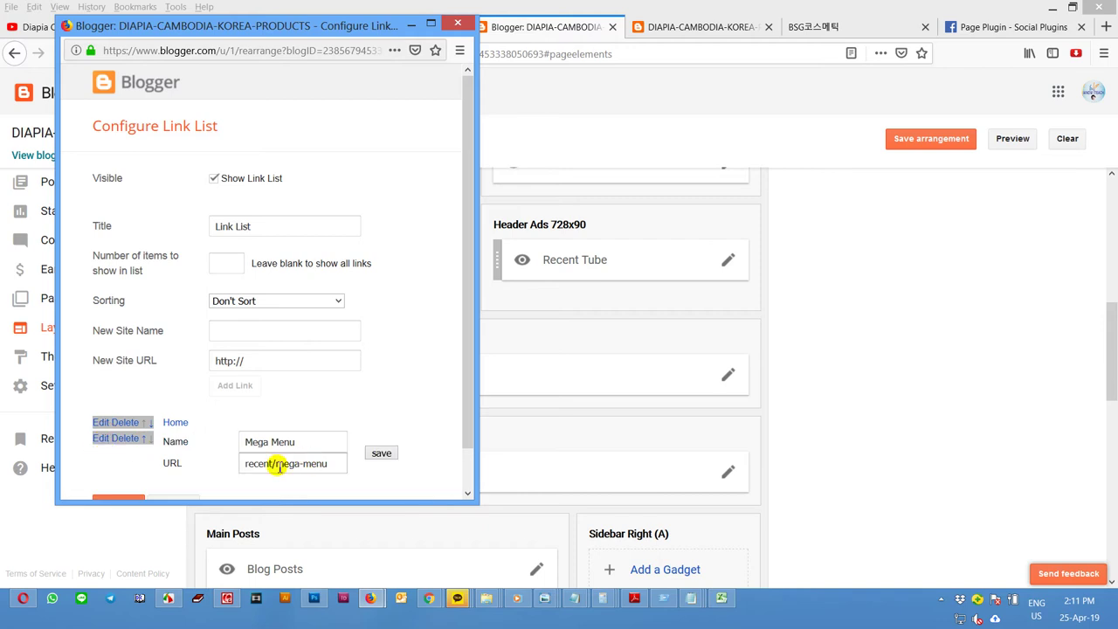
pyautogui.doubleClick(251, 463)
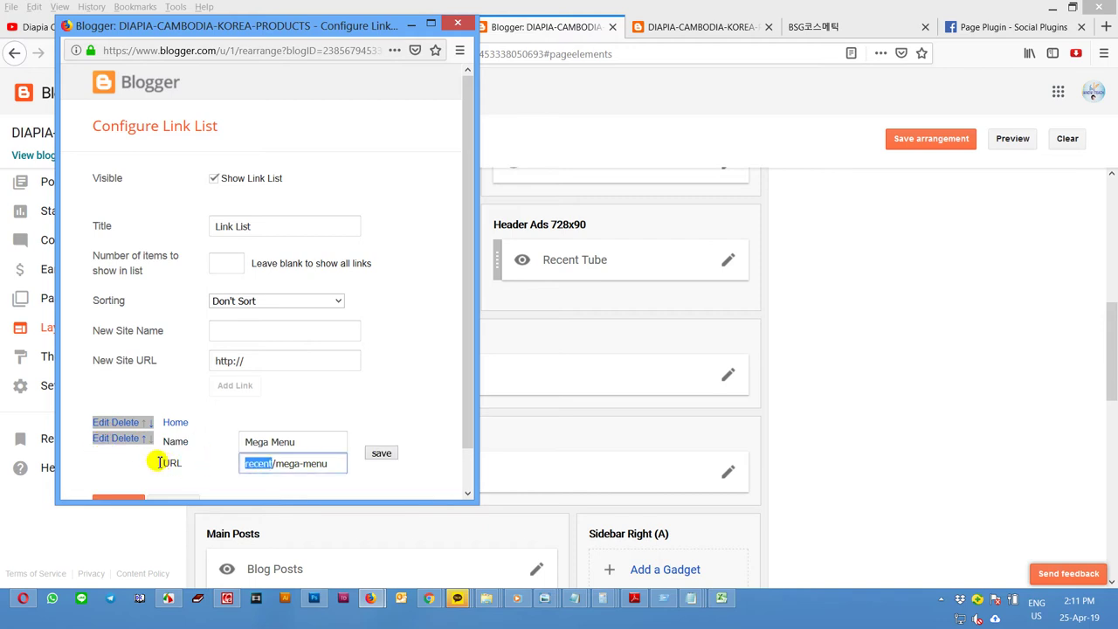
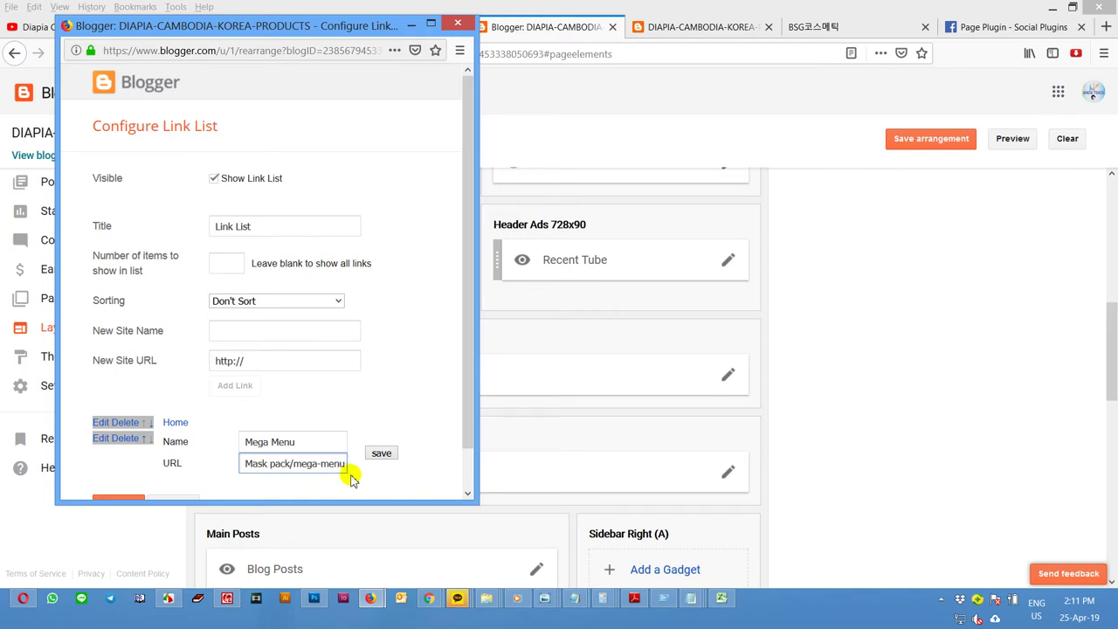
pyautogui.press('Left')
pyautogui.press('Left')
pyautogui.press('Left')
pyautogui.press('Left')
pyautogui.press('Left')
pyautogui.press('Left')
pyautogui.press('Left')
pyautogui.press('Left')
pyautogui.press('Left')
pyautogui.press('Left')
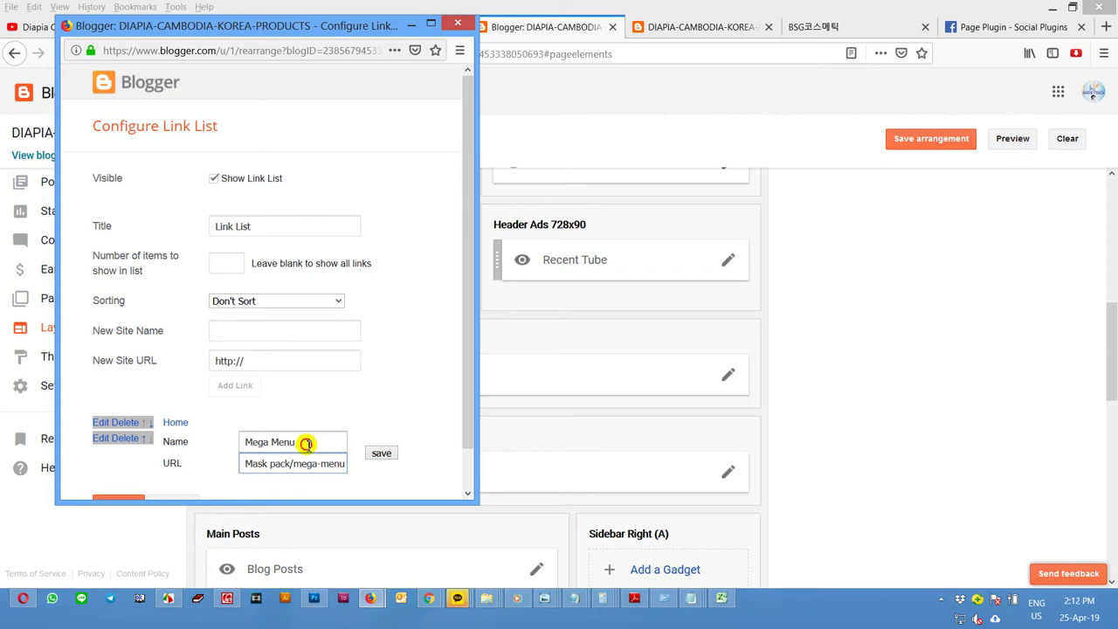
# Step: Rename the Mega Menu entry to Best Sale and save both the entry and the link list
pyautogui.moveTo(306, 444); pyautogui.dragTo(187, 443)
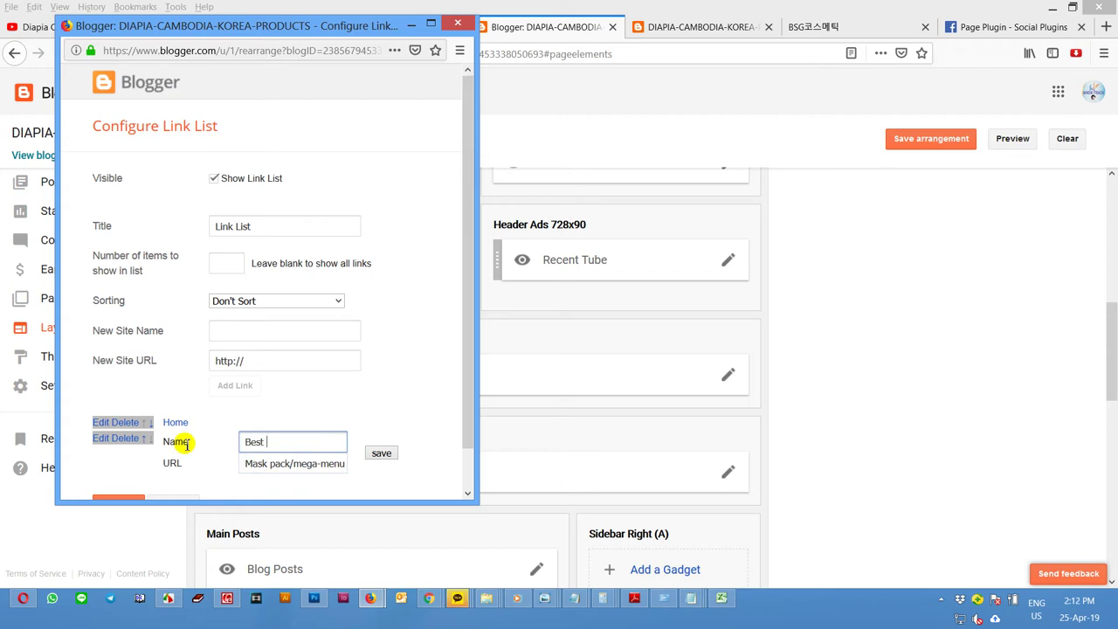
pyautogui.scroll(-1, 325, 378)
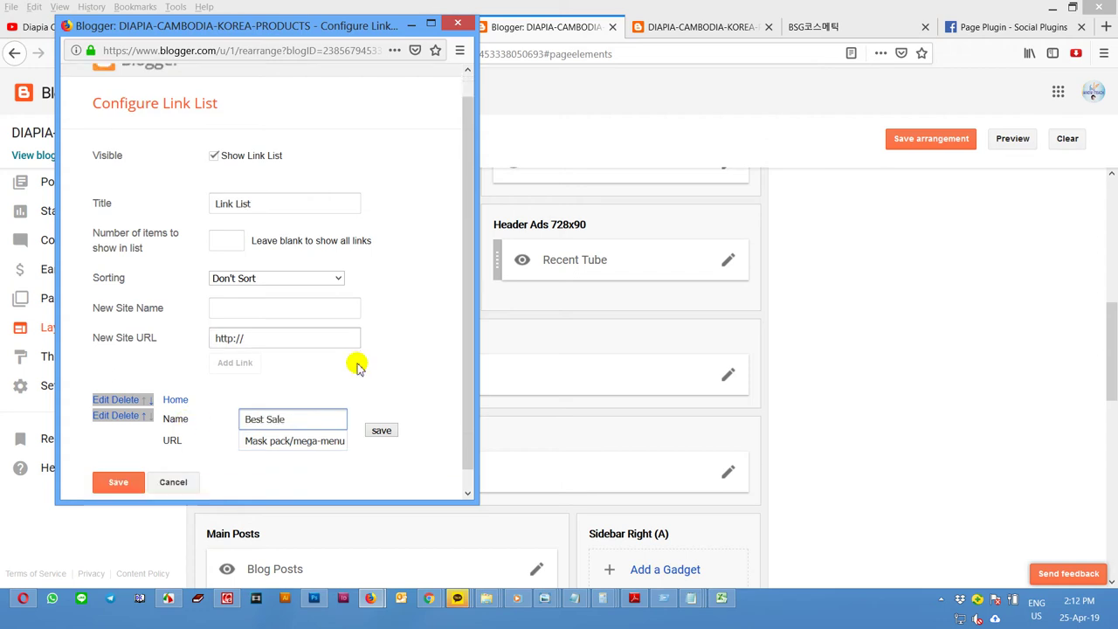
pyautogui.click(381, 413)
pyautogui.click(120, 464)
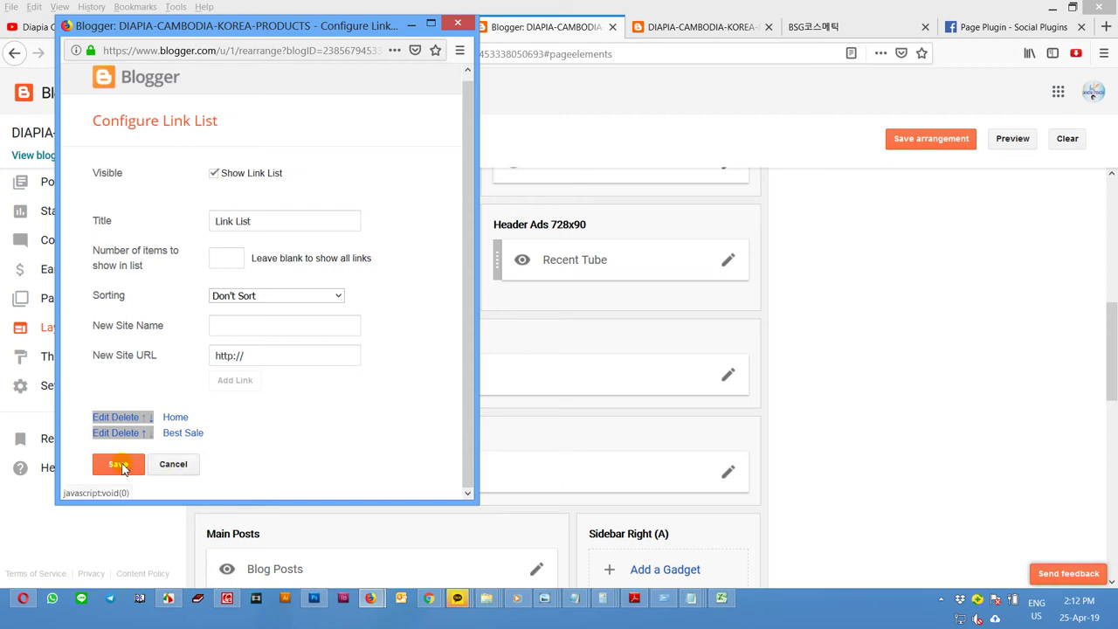
# Step: Save the layout arrangement and check the Best Sale menu on the blog
pyautogui.click(911, 135)
pyautogui.click(695, 25)
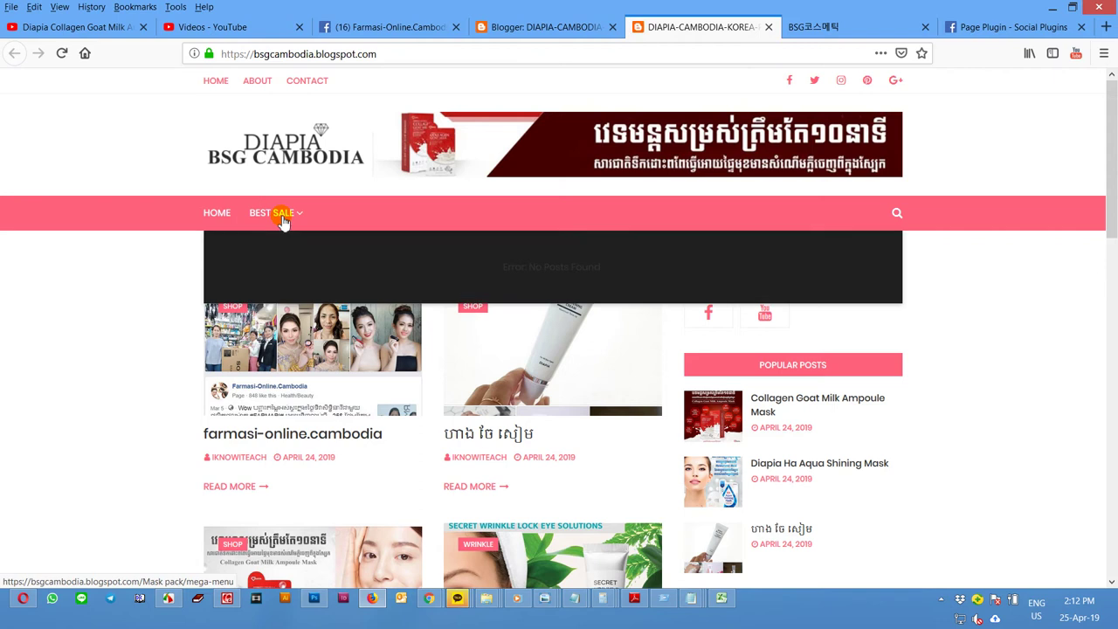
pyautogui.click(280, 219)
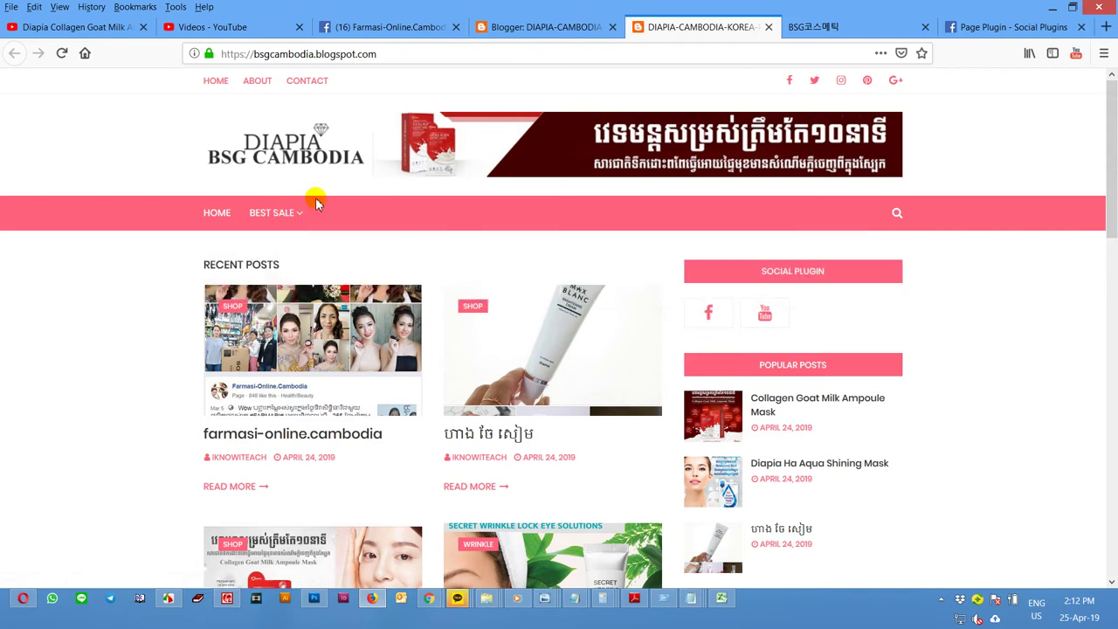
pyautogui.click(285, 218)
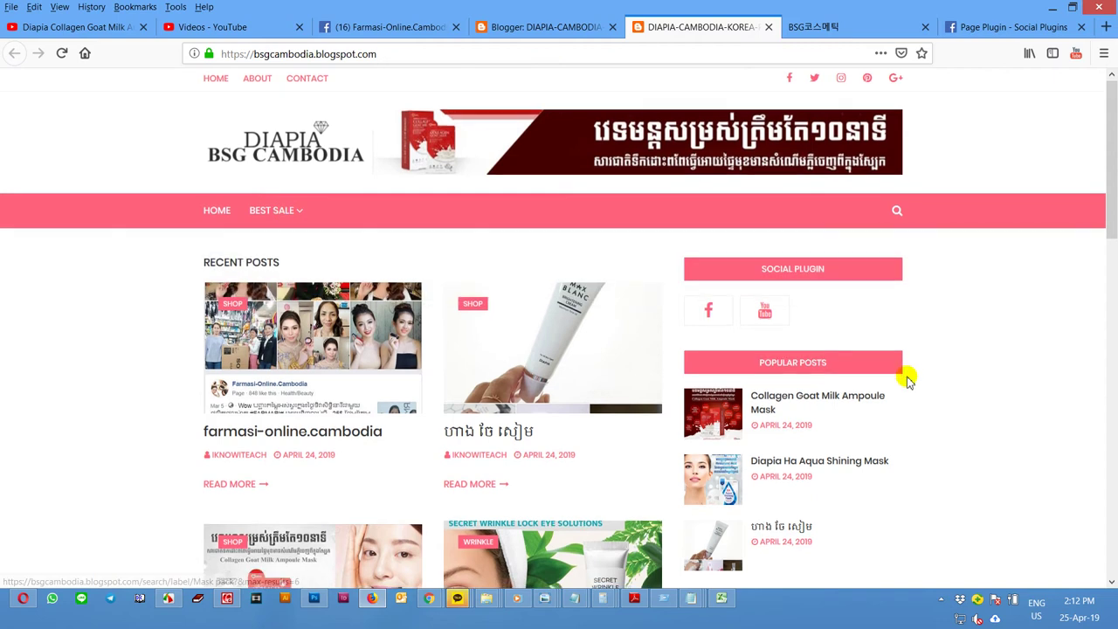
# Step: Open the Mask Pack label page from the blog's footer categories and select the label name in its heading
pyautogui.scroll(-15, 906, 376)
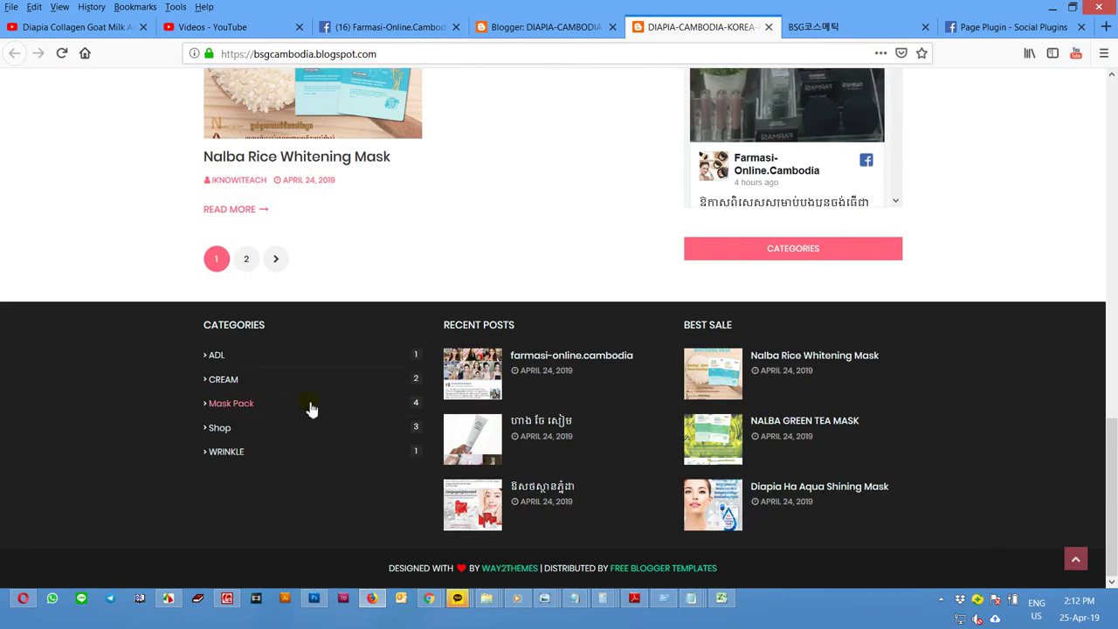
pyautogui.click(230, 404)
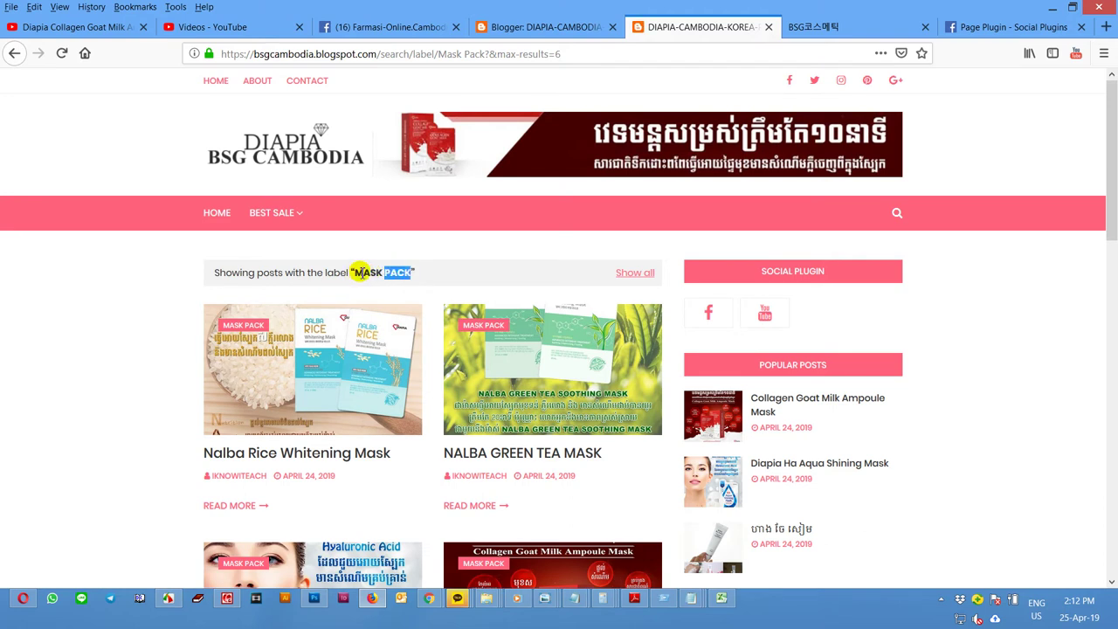
pyautogui.rightClick(358, 271)
pyautogui.click(358, 269)
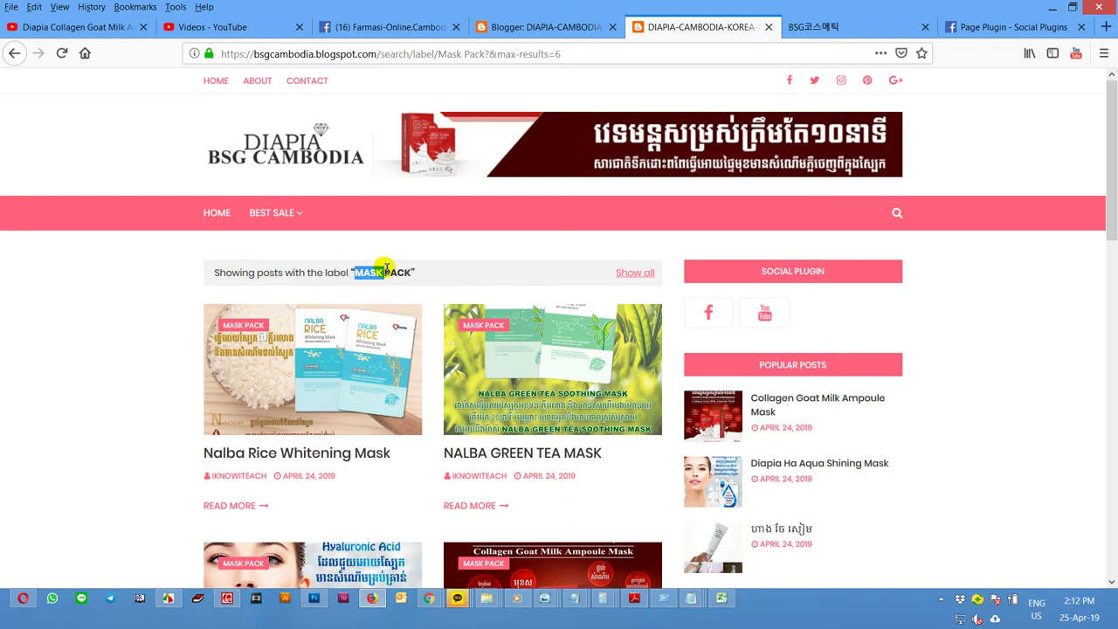
pyautogui.moveTo(387, 270); pyautogui.dragTo(426, 274)
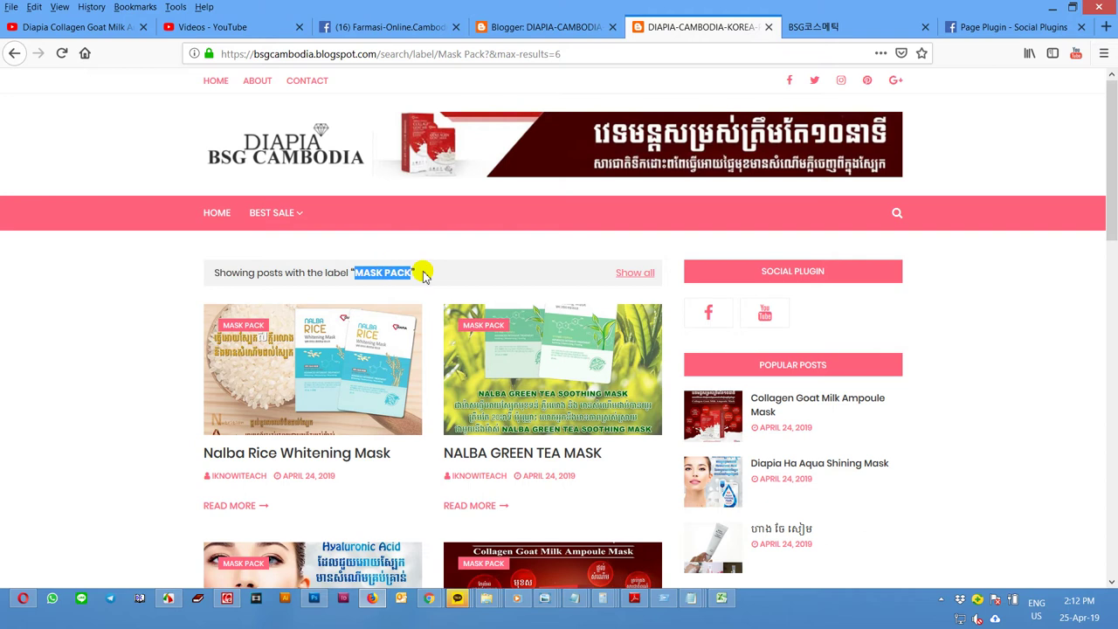
# Step: Change the Best Sale entry's URL in the Main Menu link list to Mask Pack/mega-menu and save the list
pyautogui.click(527, 28)
pyautogui.click(727, 375)
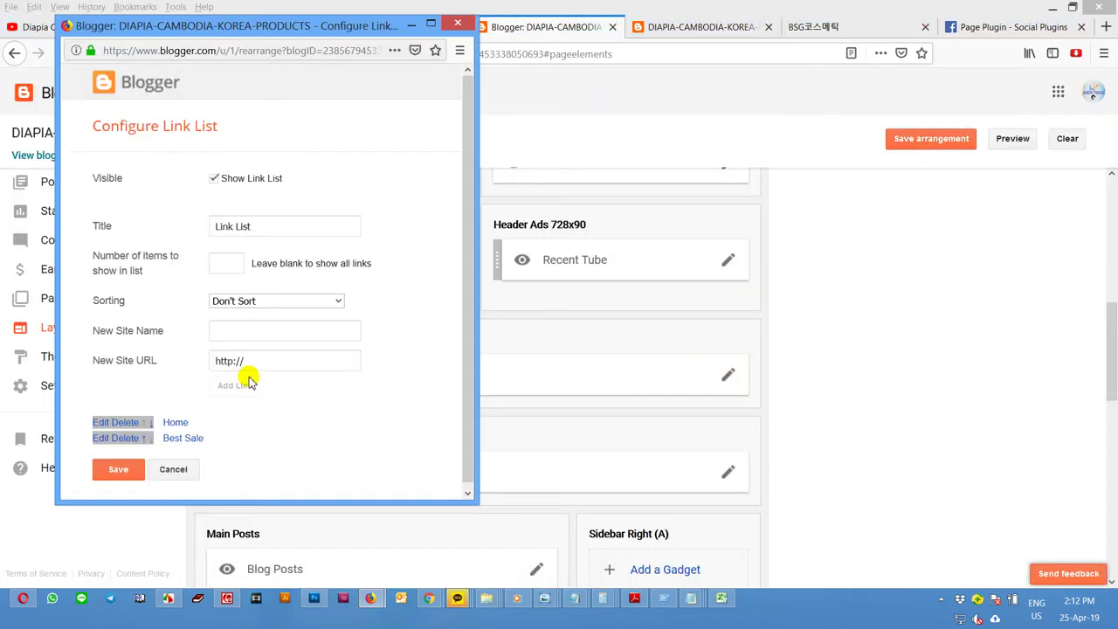
pyautogui.click(103, 437)
pyautogui.moveTo(290, 463); pyautogui.dragTo(220, 461)
pyautogui.write('Mask Pack')
pyautogui.click(384, 455)
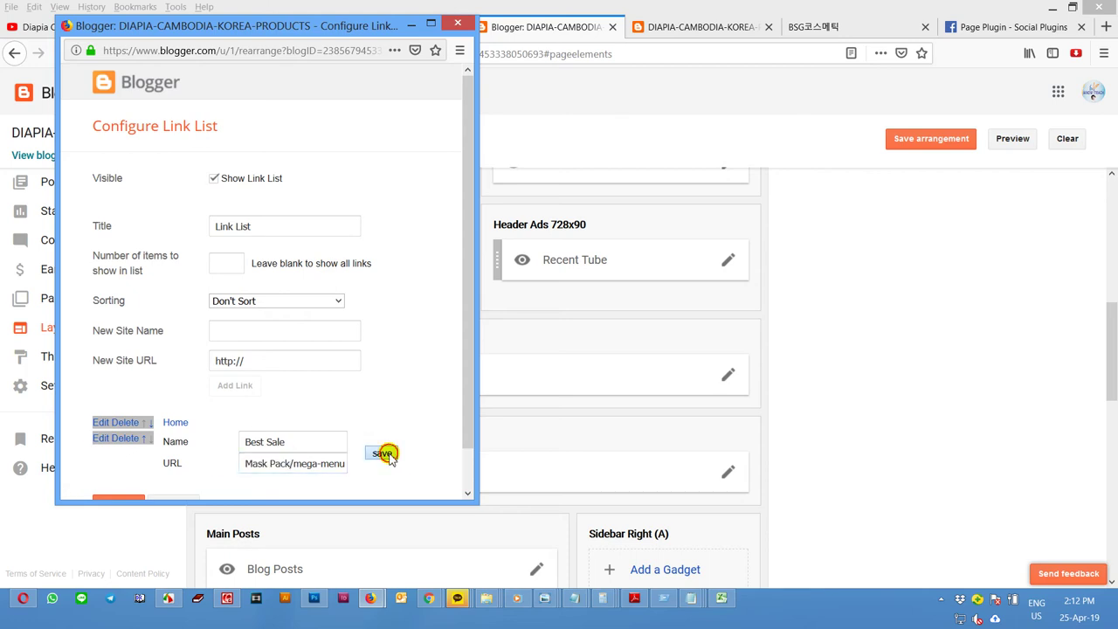
pyautogui.click(102, 478)
# Step: Save the layout arrangement, reload the blog's home page and check the posts shown under the Best Sale menu
pyautogui.click(910, 140)
pyautogui.click(706, 26)
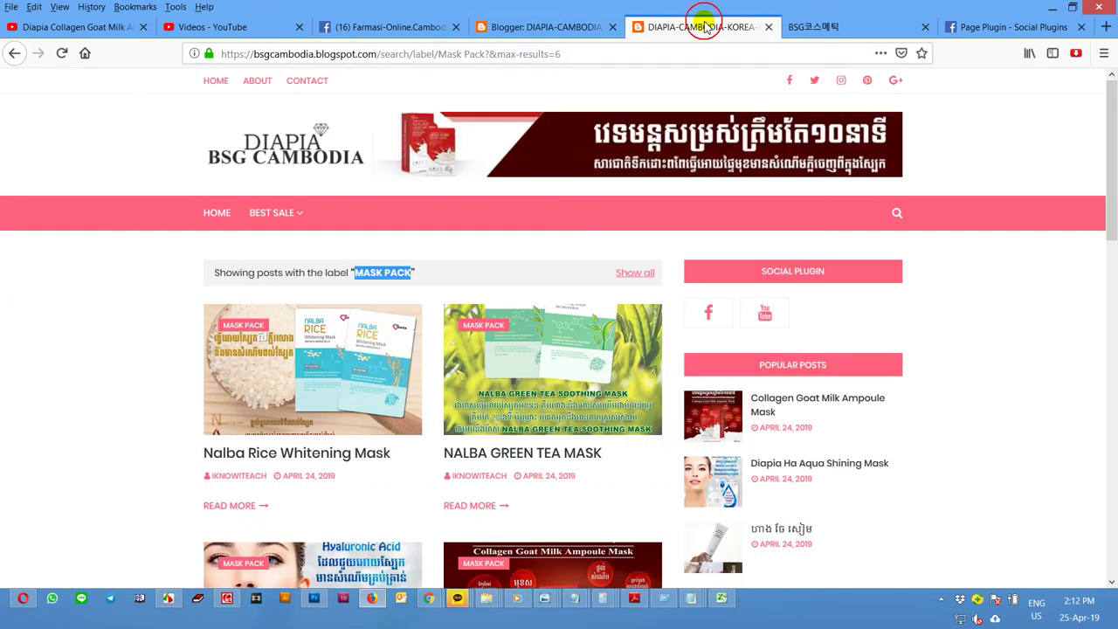
pyautogui.click(284, 161)
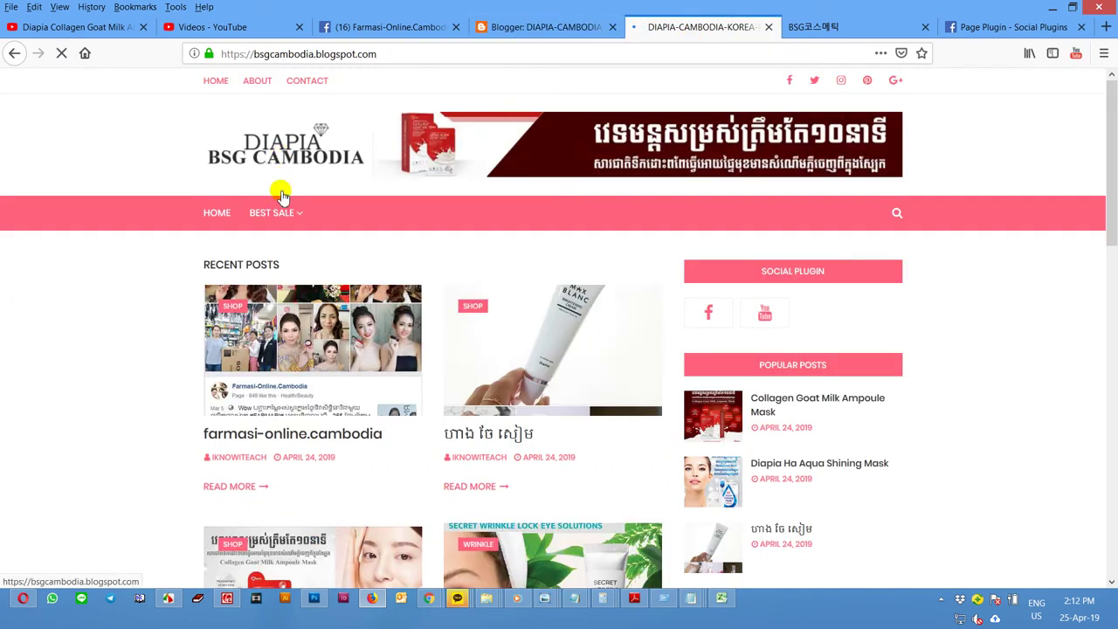
pyautogui.moveTo(284, 220)
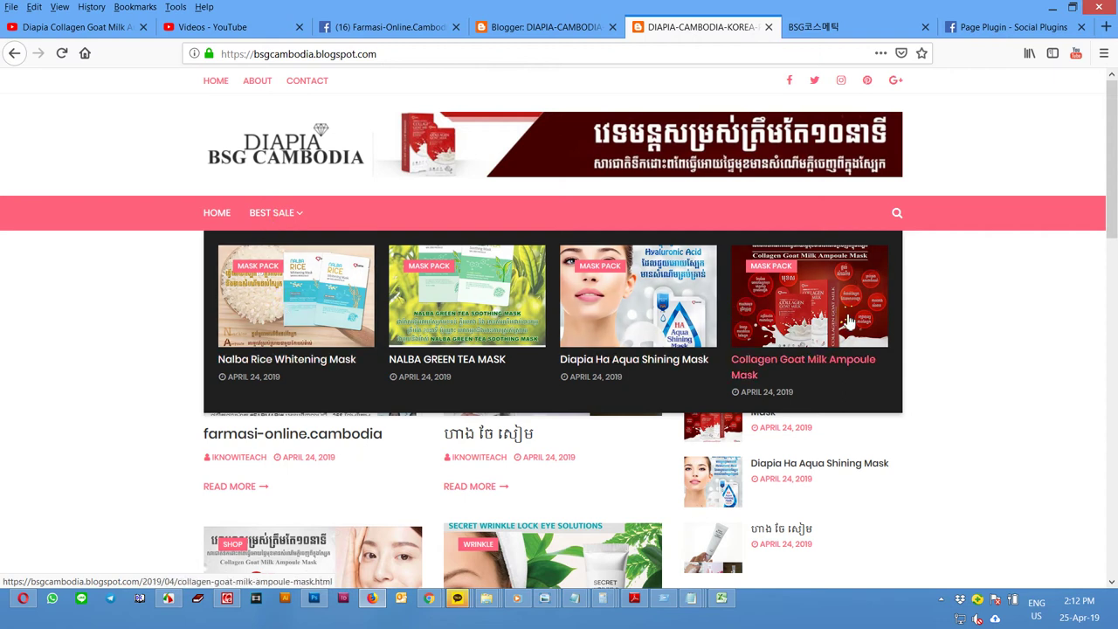
# Step: Open the CREAM label page from the blog's footer categories and copy the label name from its heading
pyautogui.click(540, 30)
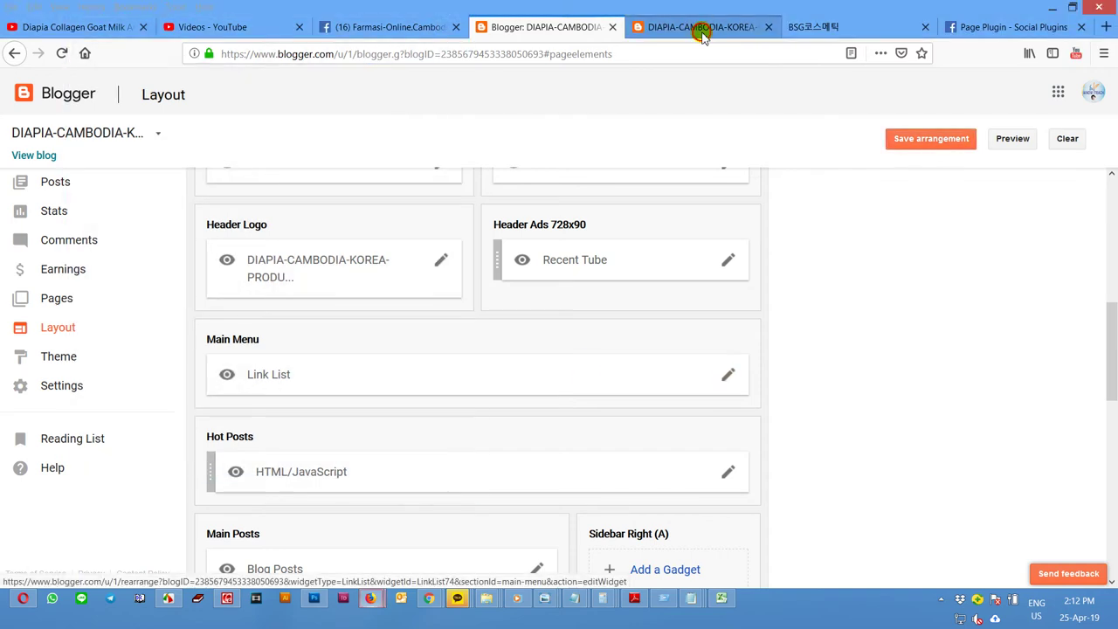
pyautogui.click(699, 27)
pyautogui.scroll(-15, 412, 358)
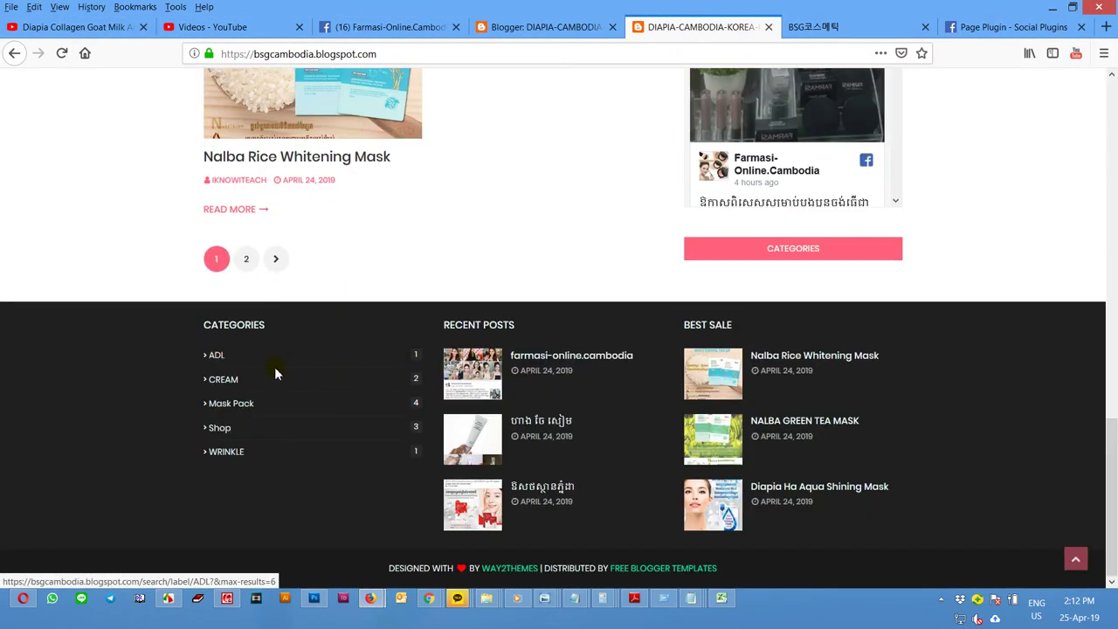
pyautogui.click(223, 385)
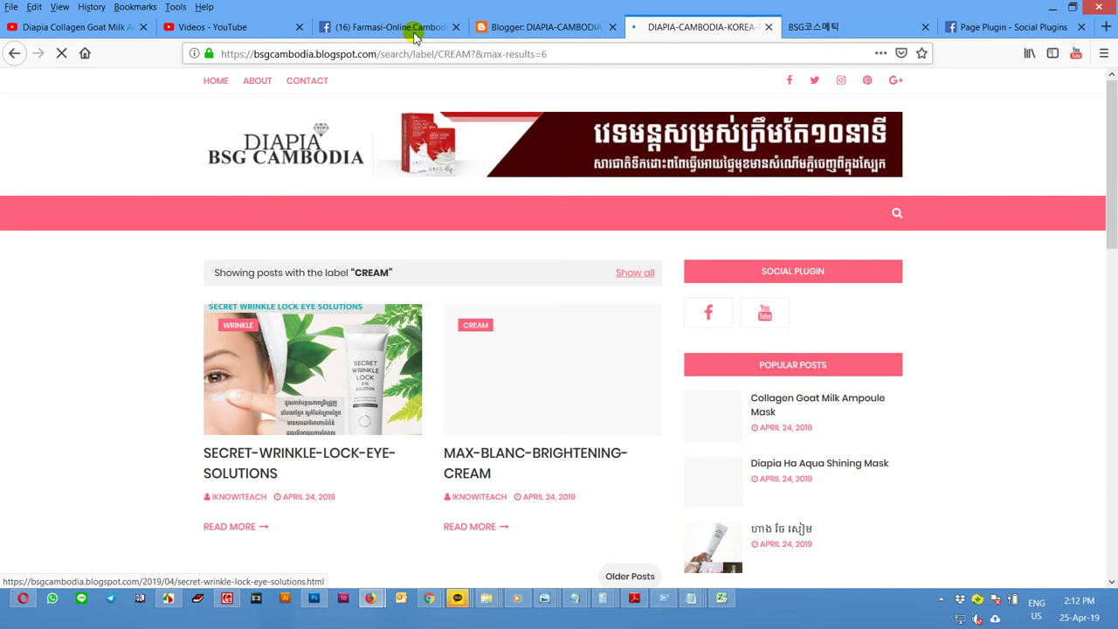
pyautogui.doubleClick(385, 274)
pyautogui.hotkey('ctrl', 'c')
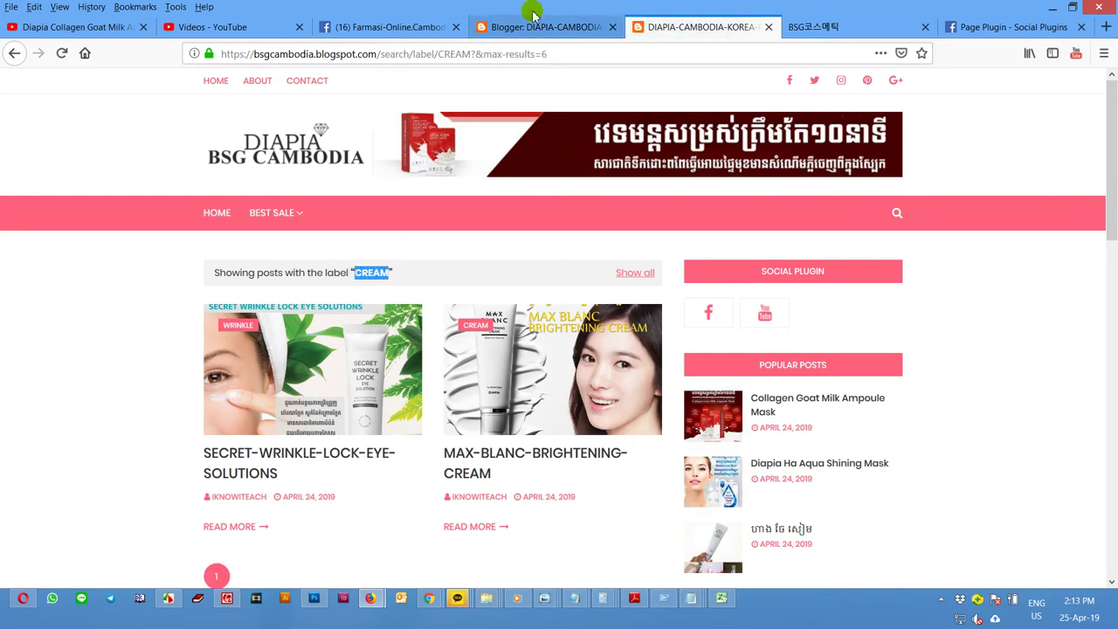
# Step: Open the Main Menu link list for editing and enter CREAM as the new site name
pyautogui.click(517, 25)
pyautogui.click(726, 383)
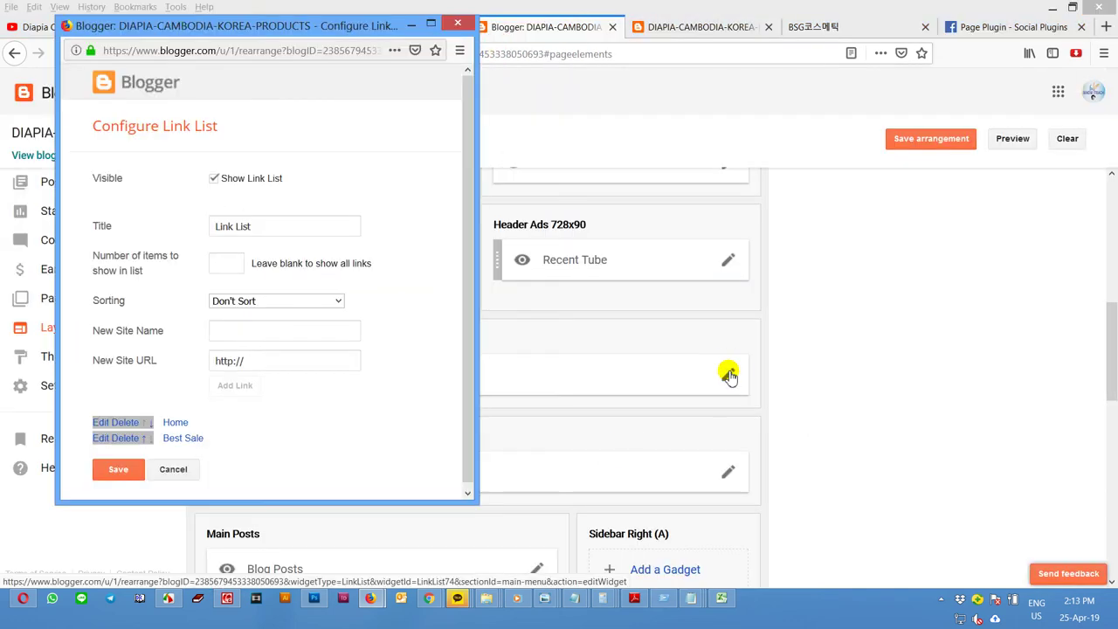
pyautogui.click(276, 329)
pyautogui.hotkey('ctrl', 'v')
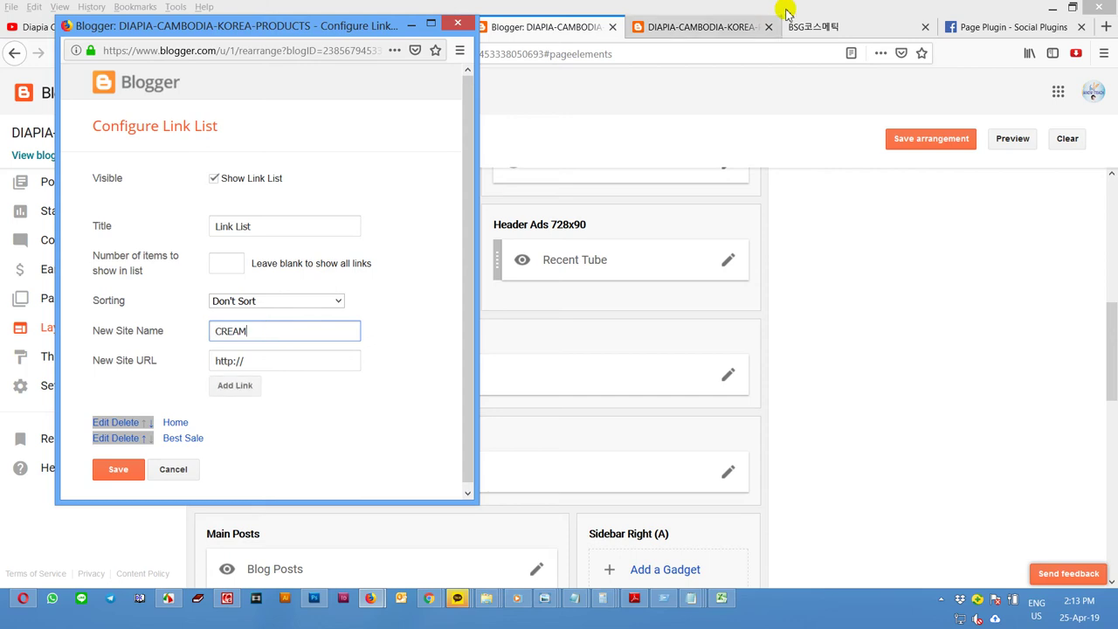
# Step: Return to the blog's full post list, reopen the CREAM label page from the footer and copy its web address
pyautogui.click(724, 25)
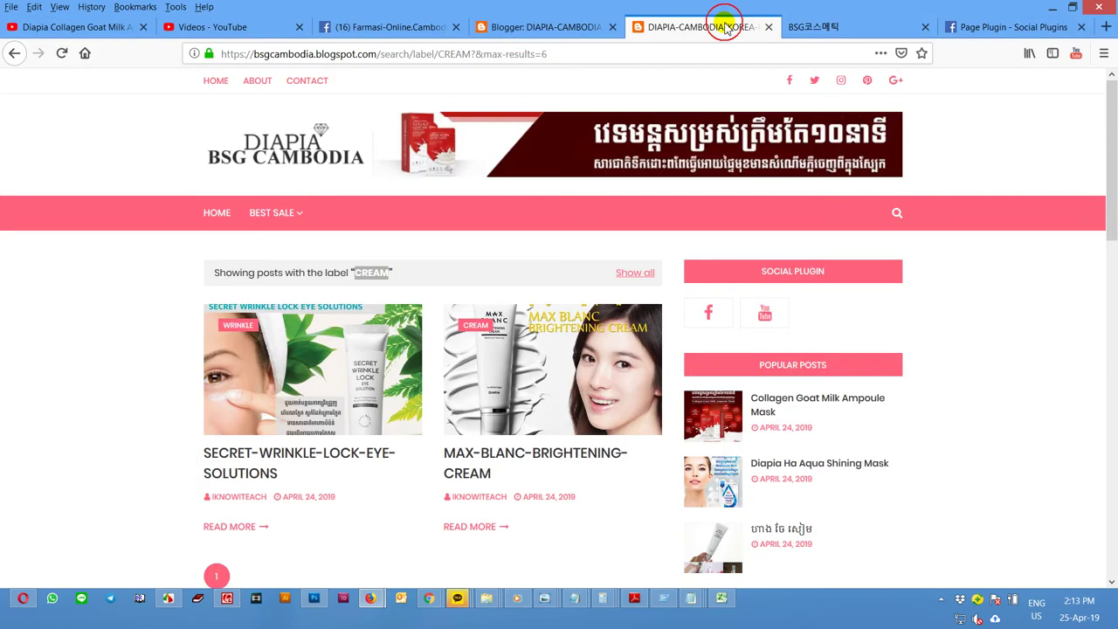
pyautogui.click(651, 273)
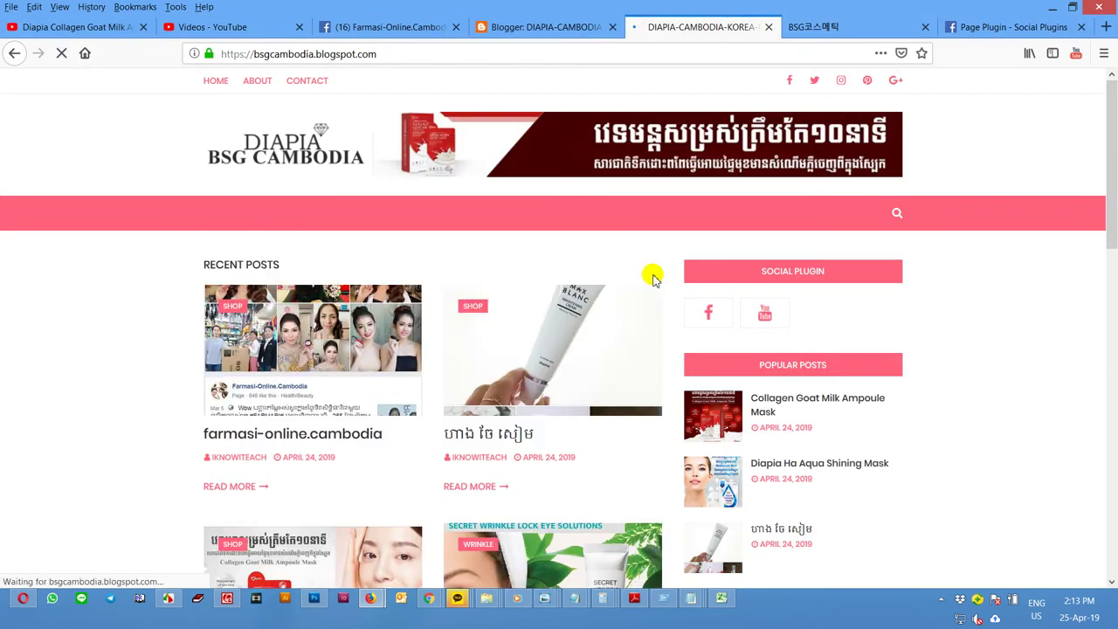
pyautogui.scroll(-13, 654, 276)
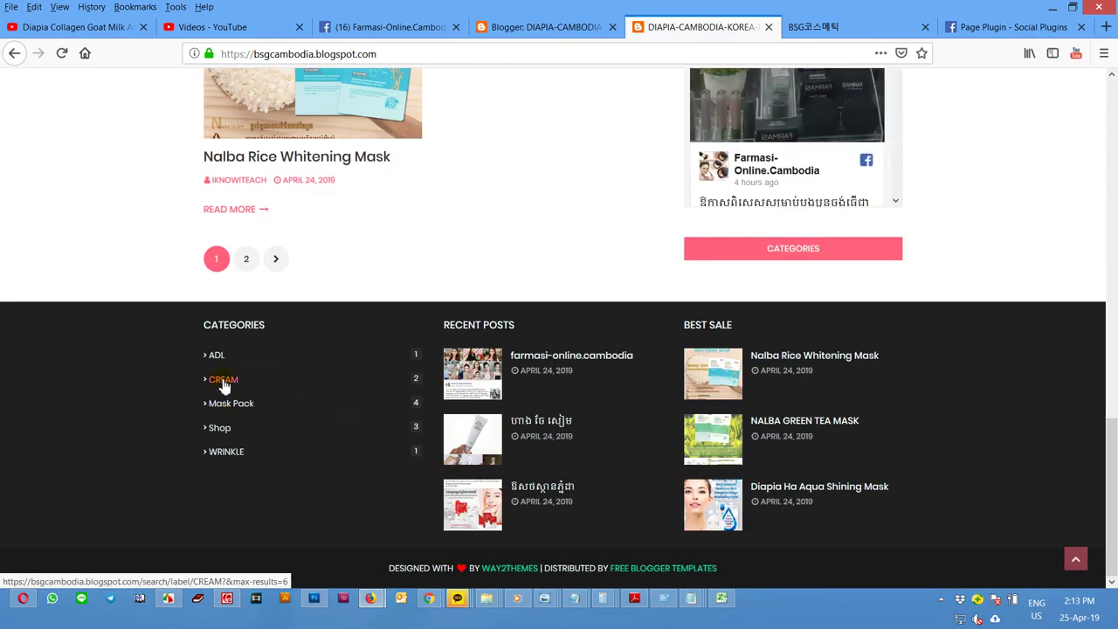
pyautogui.click(224, 386)
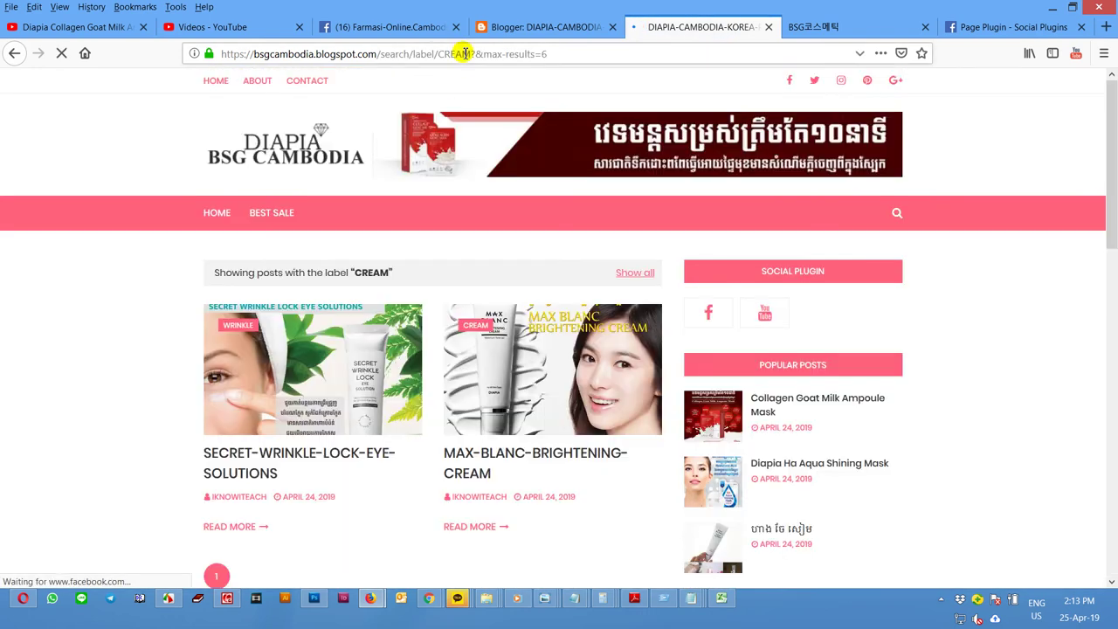
pyautogui.click(463, 53)
pyautogui.rightClick(466, 54)
pyautogui.click(492, 91)
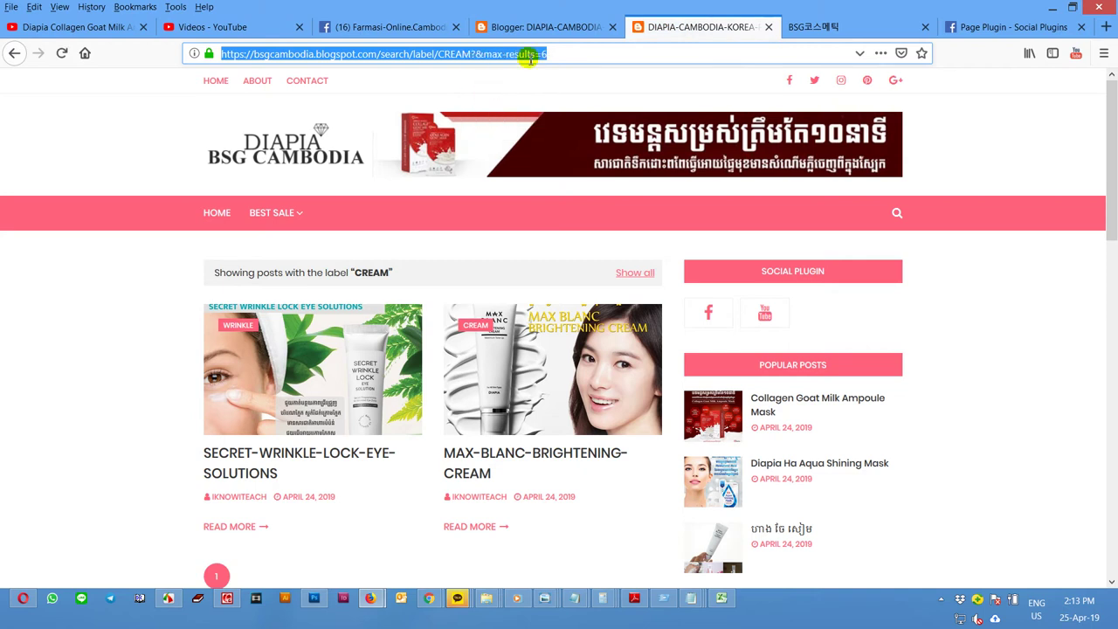
# Step: Paste the CREAM label page address as the new site URL, add the link and move it below Home
pyautogui.moveTo(369, 601)
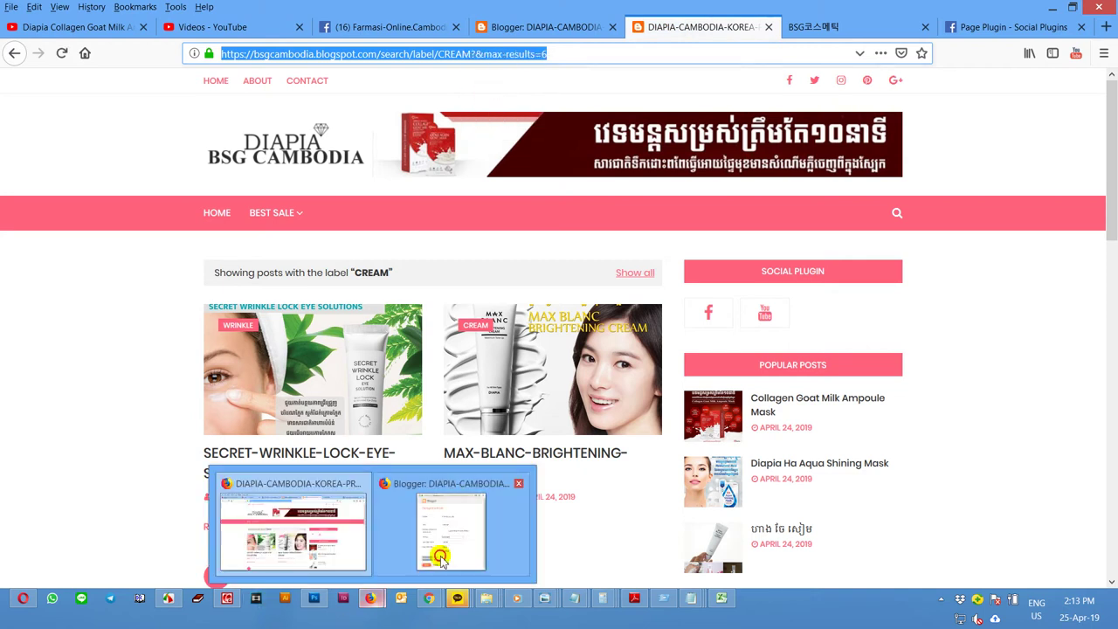
pyautogui.click(429, 515)
pyautogui.press('Tab')
pyautogui.hotkey('ctrl', 'v')
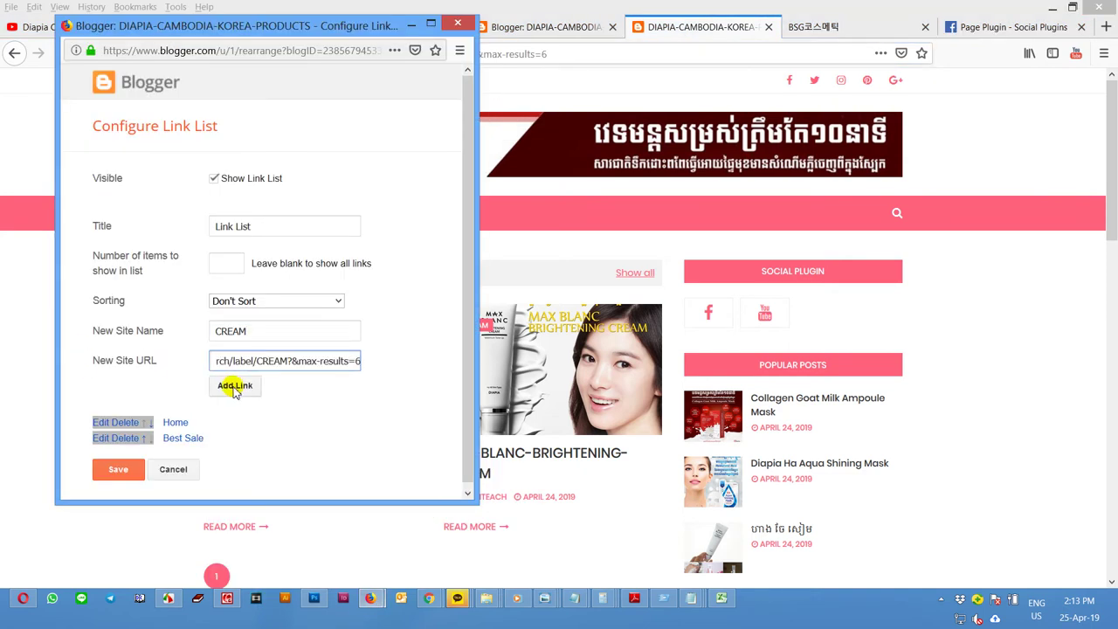
pyautogui.click(234, 385)
pyautogui.click(149, 423)
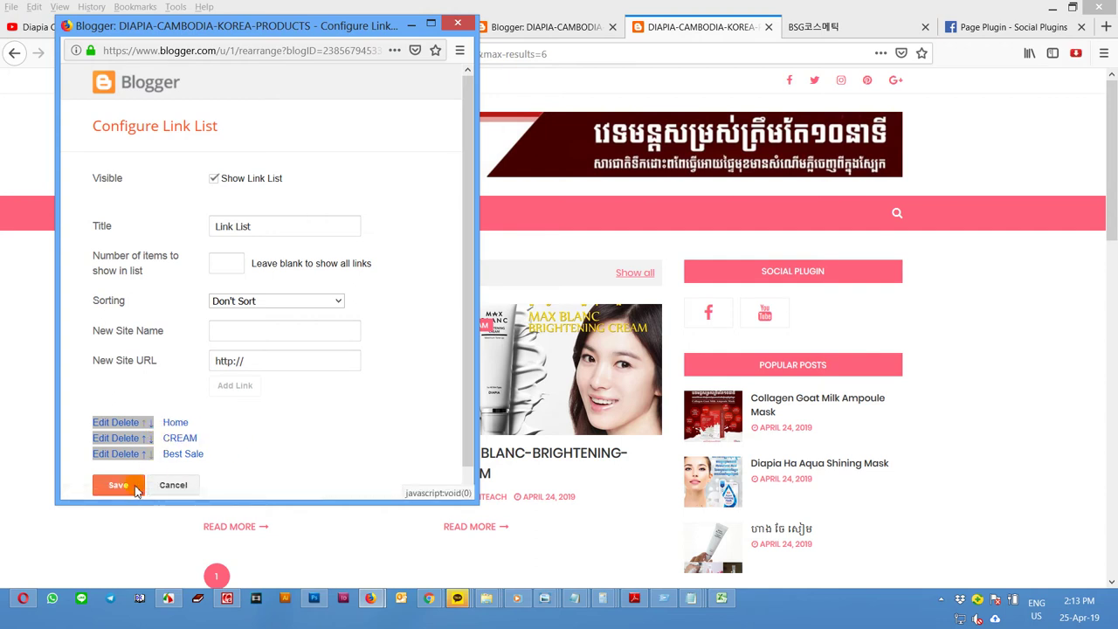
# Step: Enter Mask Pack as the name of another new link in the Main Menu link list
pyautogui.click(276, 332)
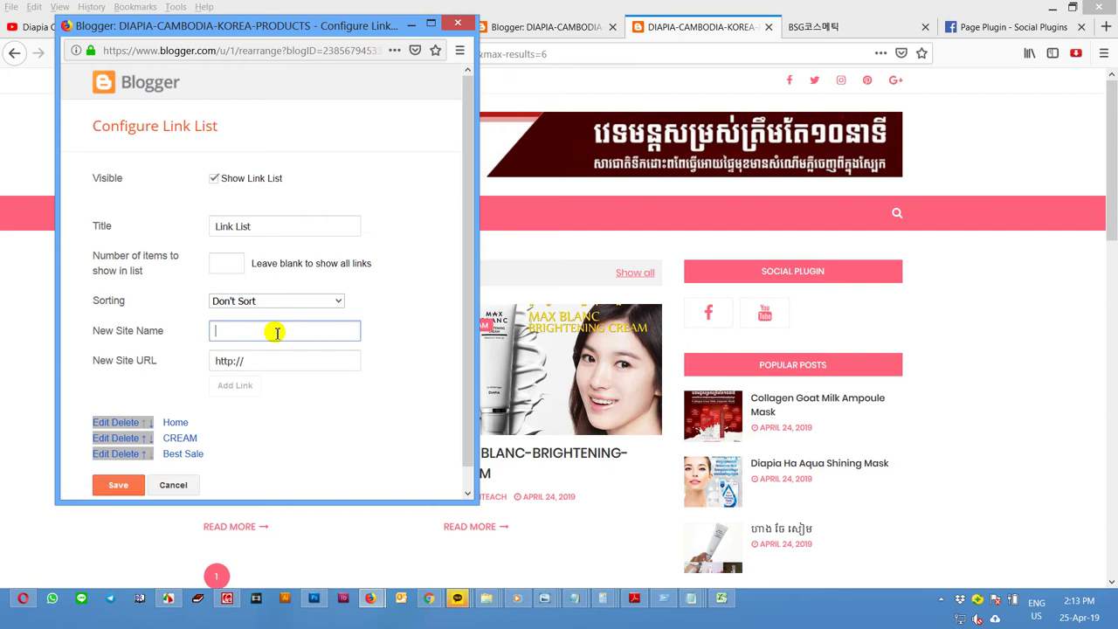
pyautogui.write('Mask')
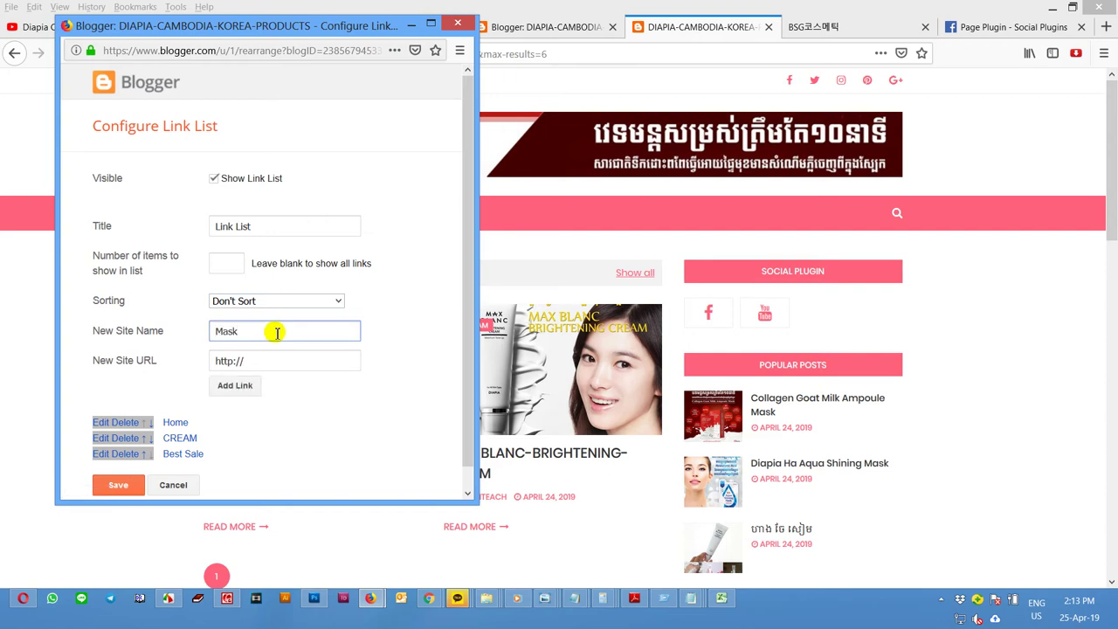
pyautogui.write('M')
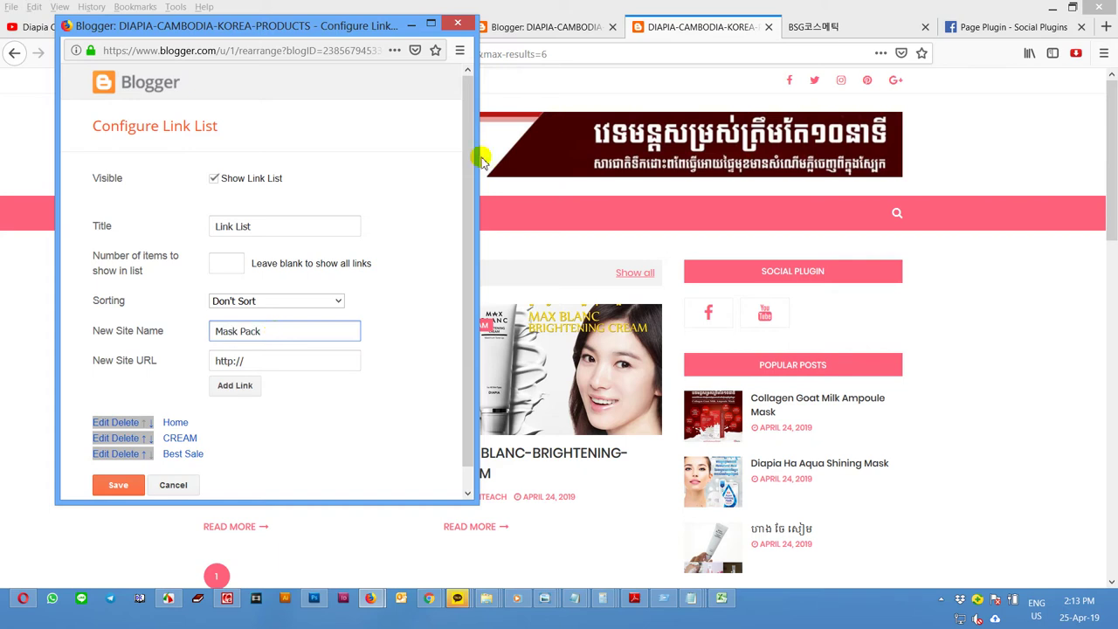
# Step: Open the Mask Pack label page from the blog's footer categories and copy its web address
pyautogui.click(544, 28)
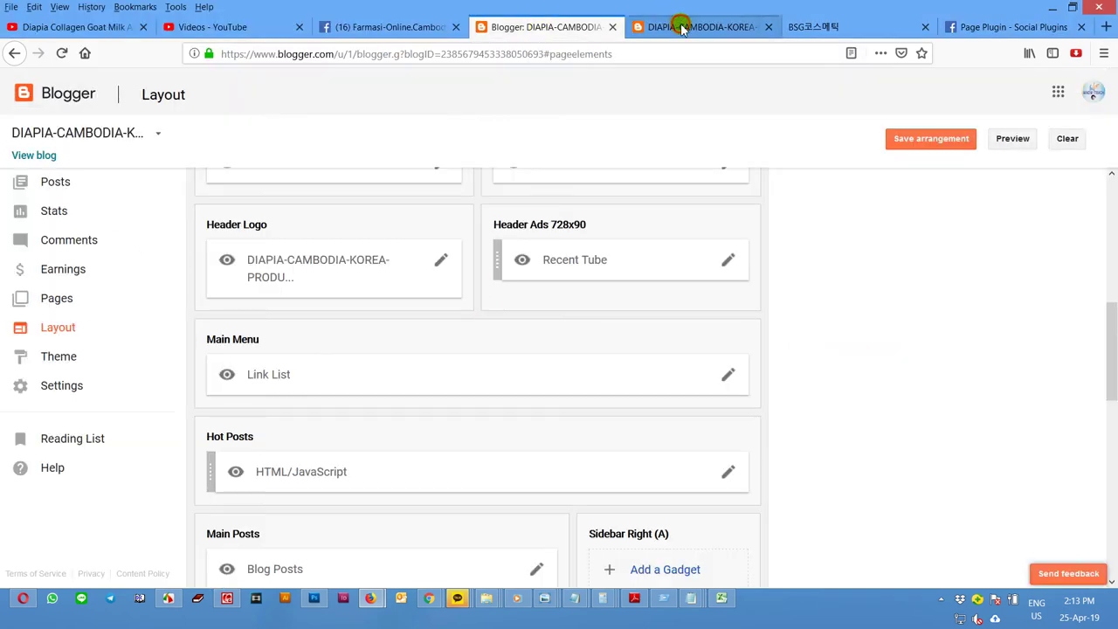
pyautogui.click(649, 26)
pyautogui.moveTo(1110, 153); pyautogui.dragTo(1114, 471)
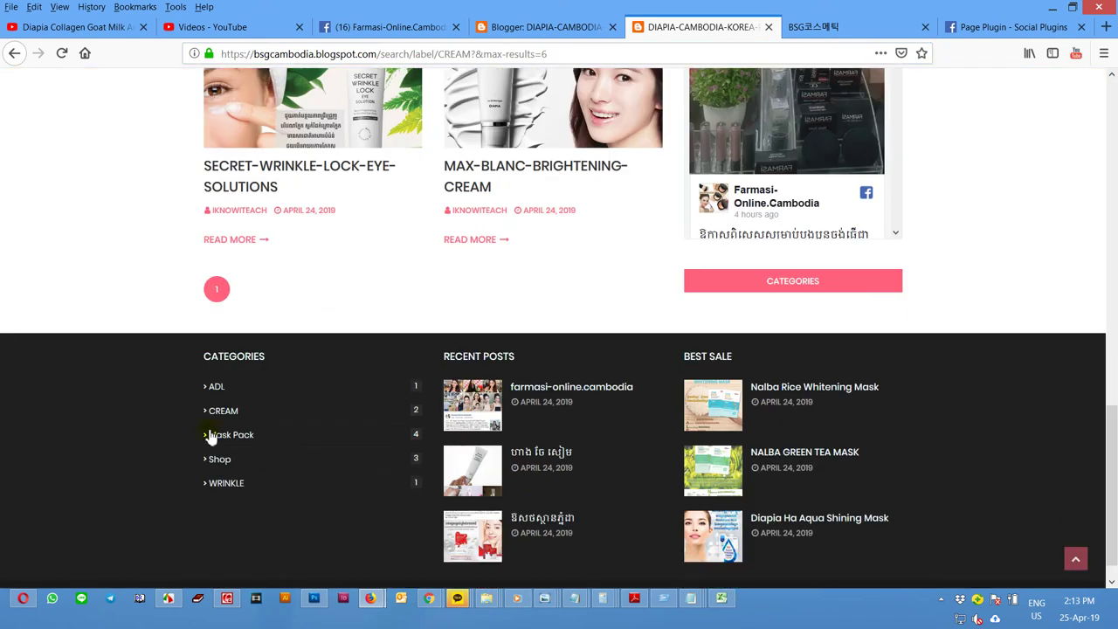
pyautogui.click(219, 437)
pyautogui.click(551, 54)
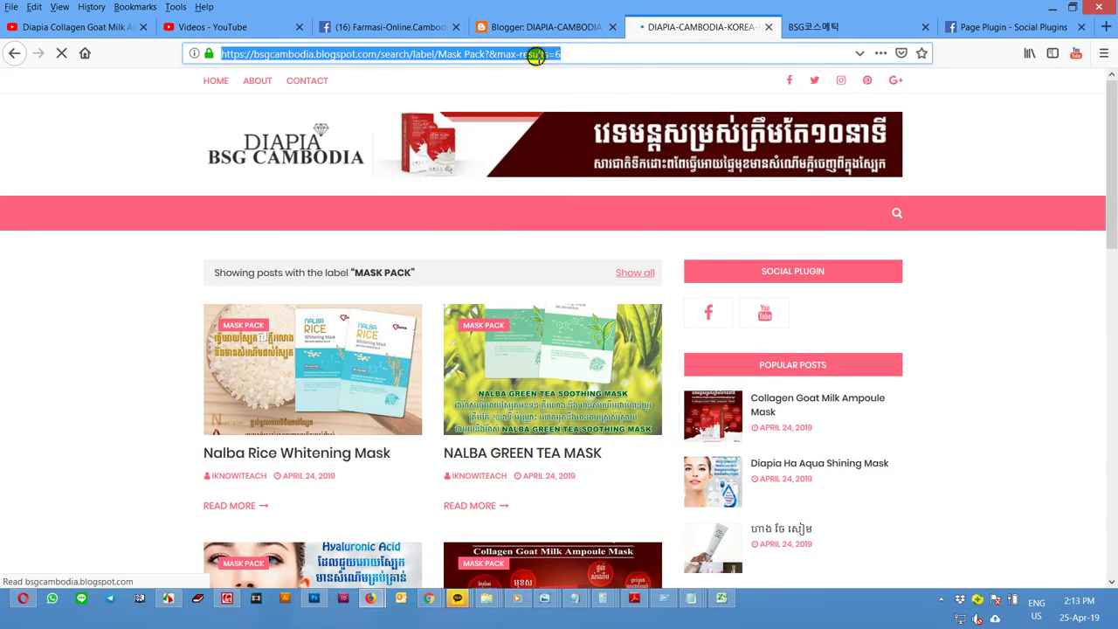
pyautogui.rightClick(546, 54)
pyautogui.click(568, 95)
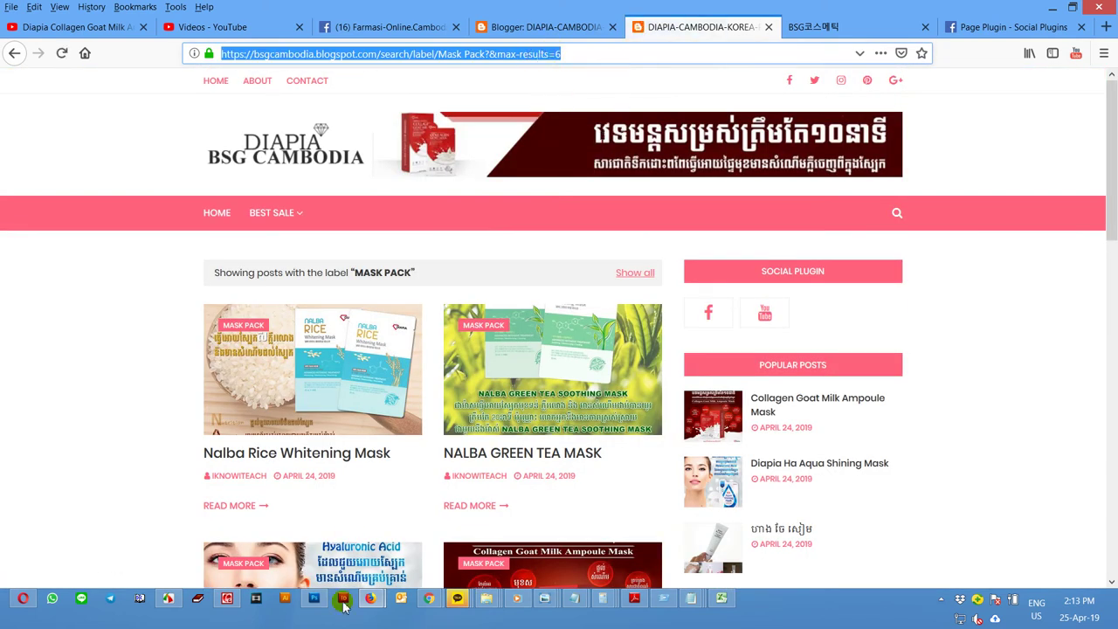
# Step: Paste the Mask Pack label page address as the new site URL, add the link and move it below Home
pyautogui.moveTo(370, 599)
pyautogui.click(458, 542)
pyautogui.click(262, 362)
pyautogui.hotkey('ctrl', 'a')
pyautogui.hotkey('ctrl', 'v')
pyautogui.click(248, 387)
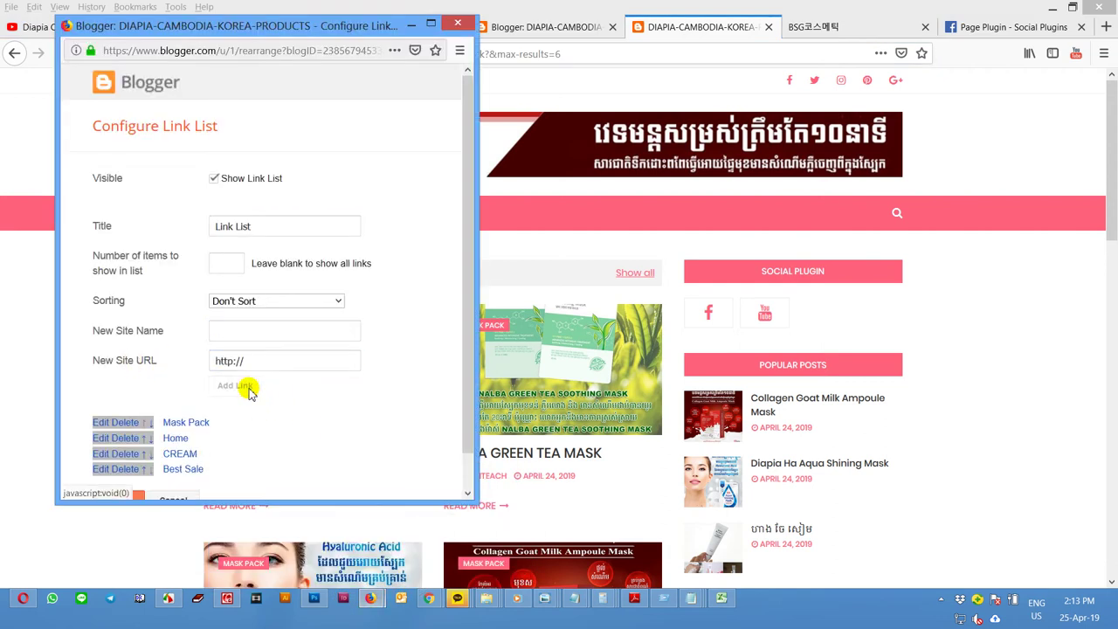
pyautogui.click(150, 424)
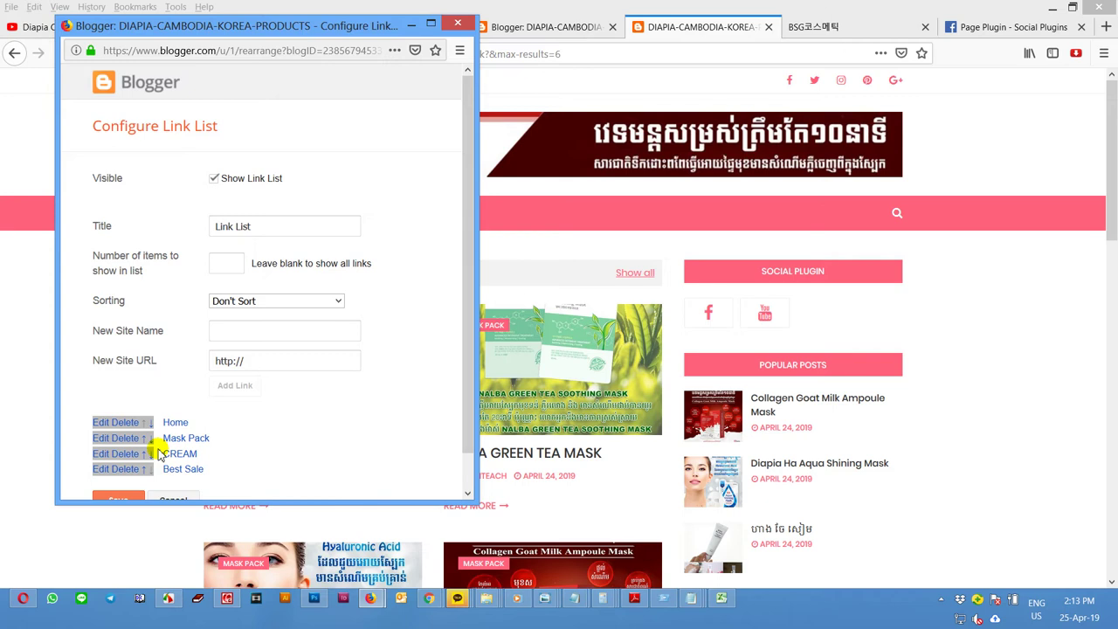
# Step: Save the Main Menu link list with its new Mask Pack and CREAM links, and save the layout arrangement
pyautogui.scroll(-1, 140, 489)
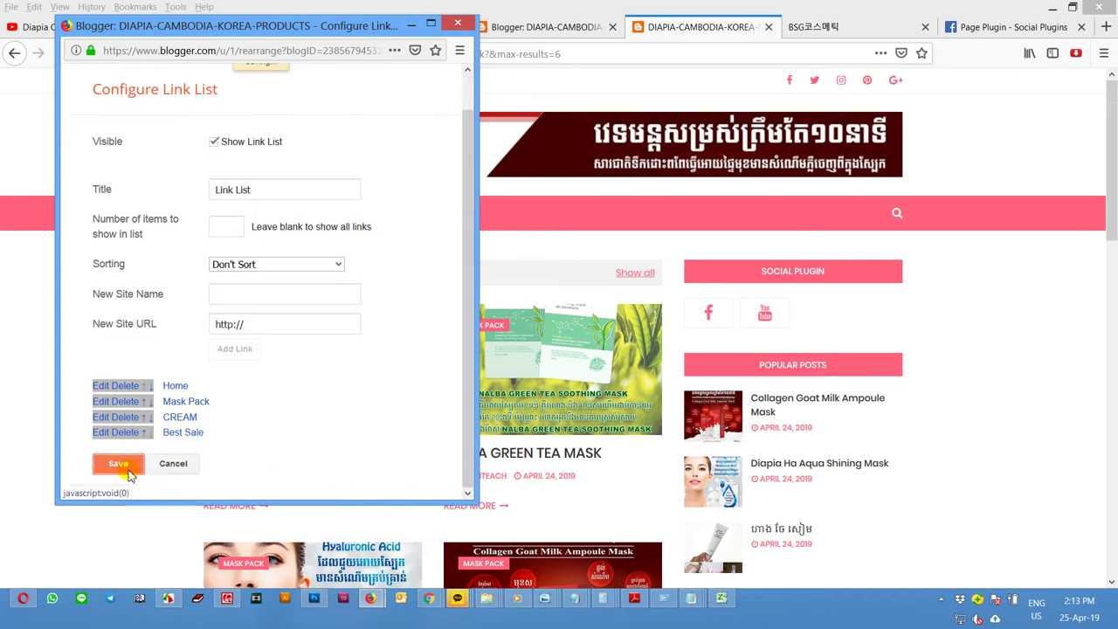
pyautogui.click(127, 470)
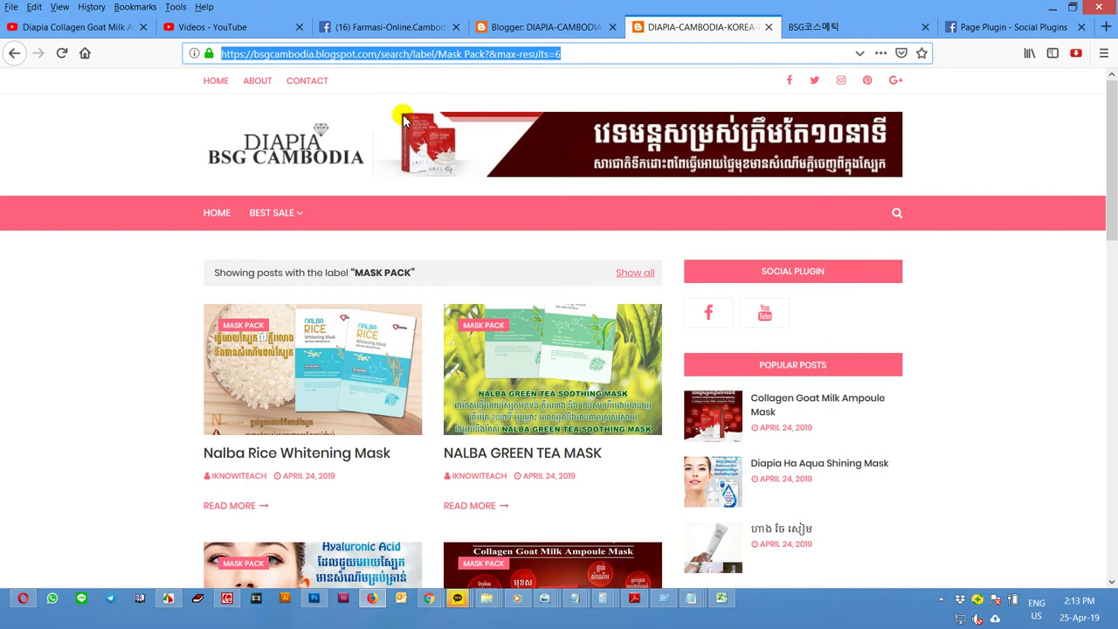
pyautogui.click(560, 27)
pyautogui.click(909, 142)
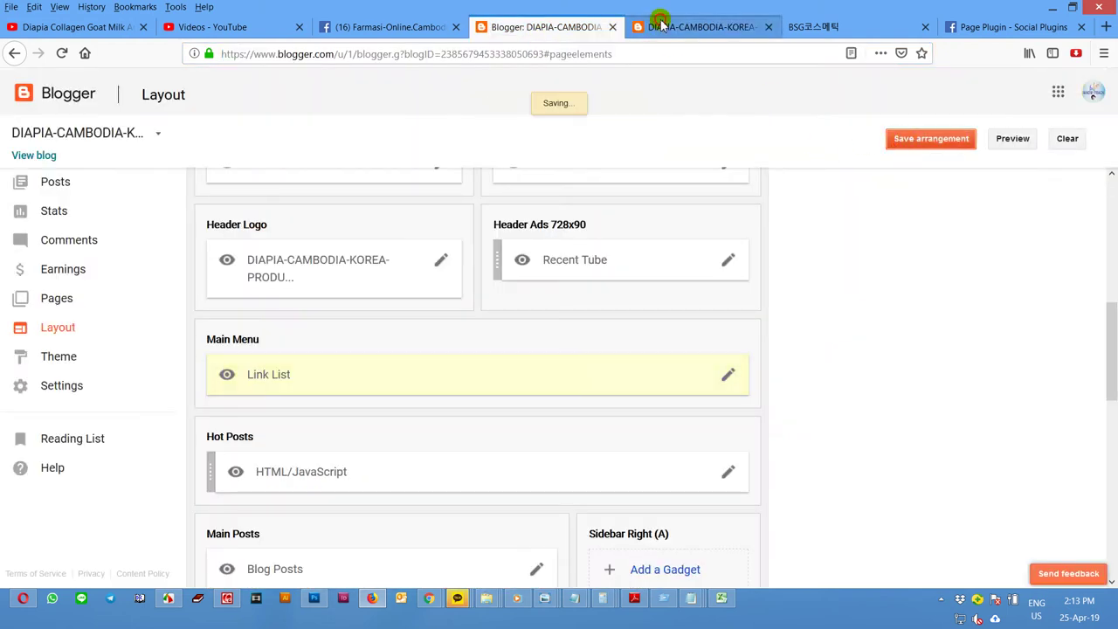
# Step: Reload the blog and check the Mask Pack and CREAM label pages through the main menu links
pyautogui.click(690, 27)
pyautogui.press('F5')
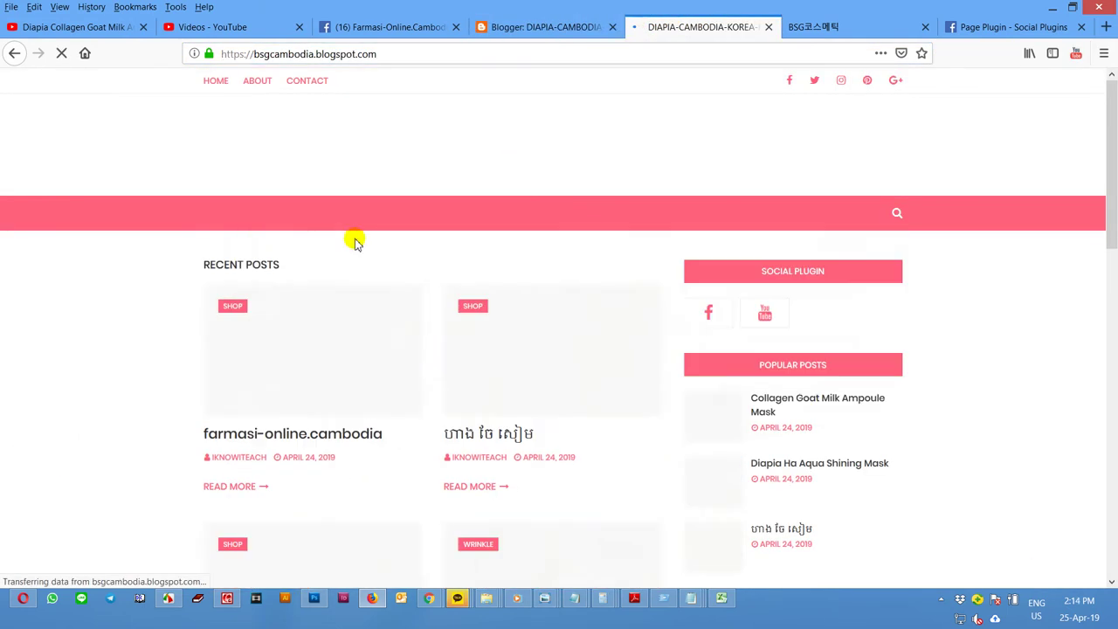
pyautogui.click(289, 213)
pyautogui.scroll(-5, 472, 306)
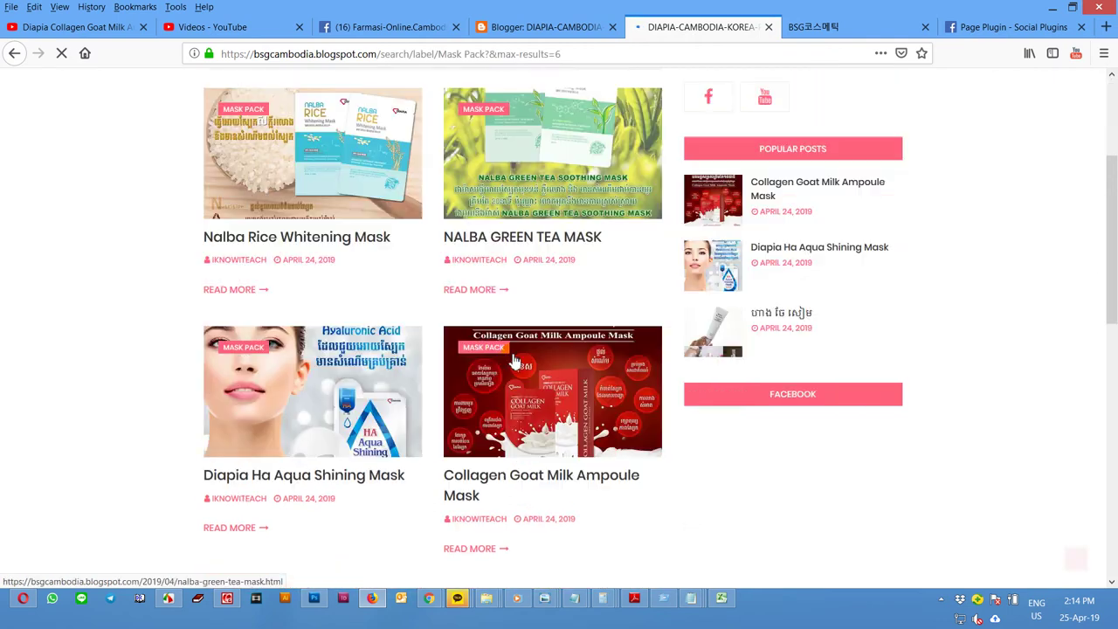
pyautogui.scroll(2, 464, 271)
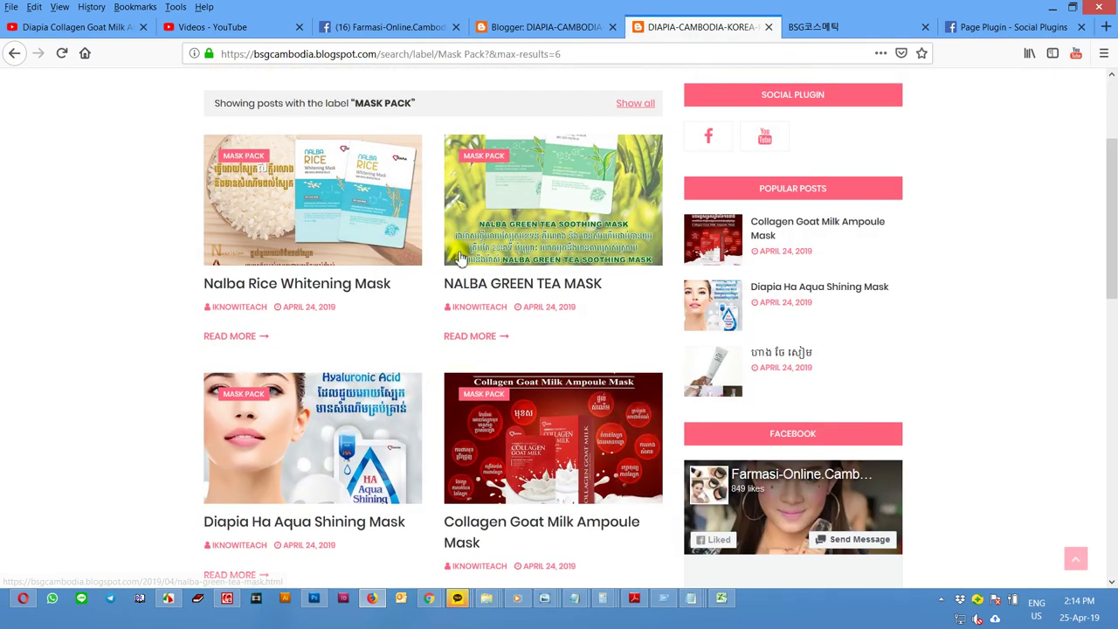
pyautogui.scroll(2, 437, 254)
pyautogui.click(341, 215)
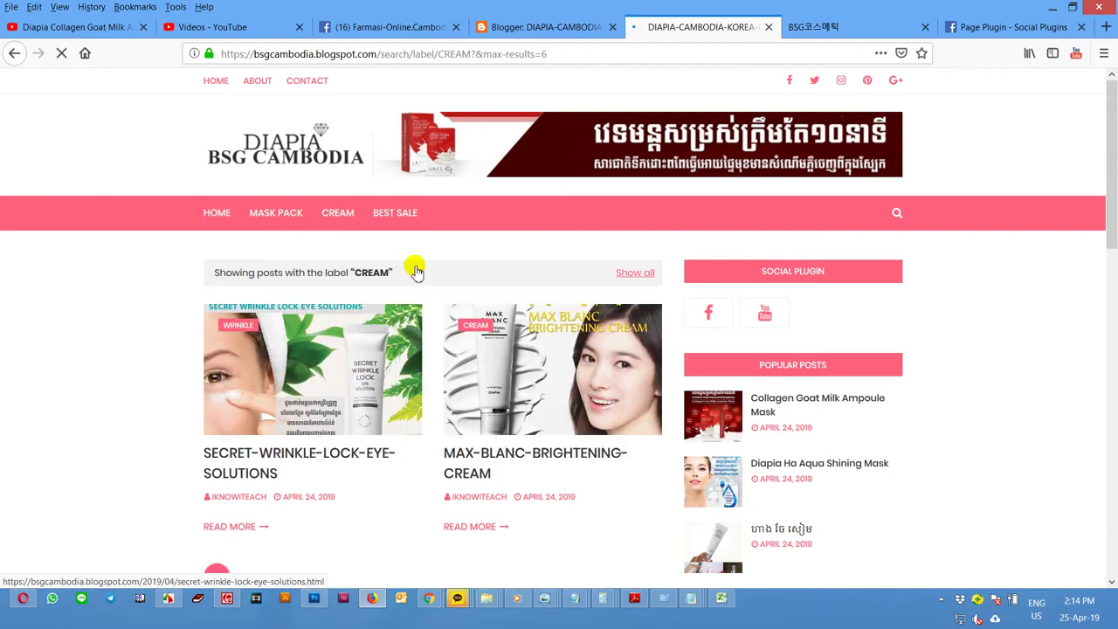
# Step: Open the Collagen Goat Milk Ampoule Mask post from the Best Sale menu and look through it
pyautogui.moveTo(398, 214)
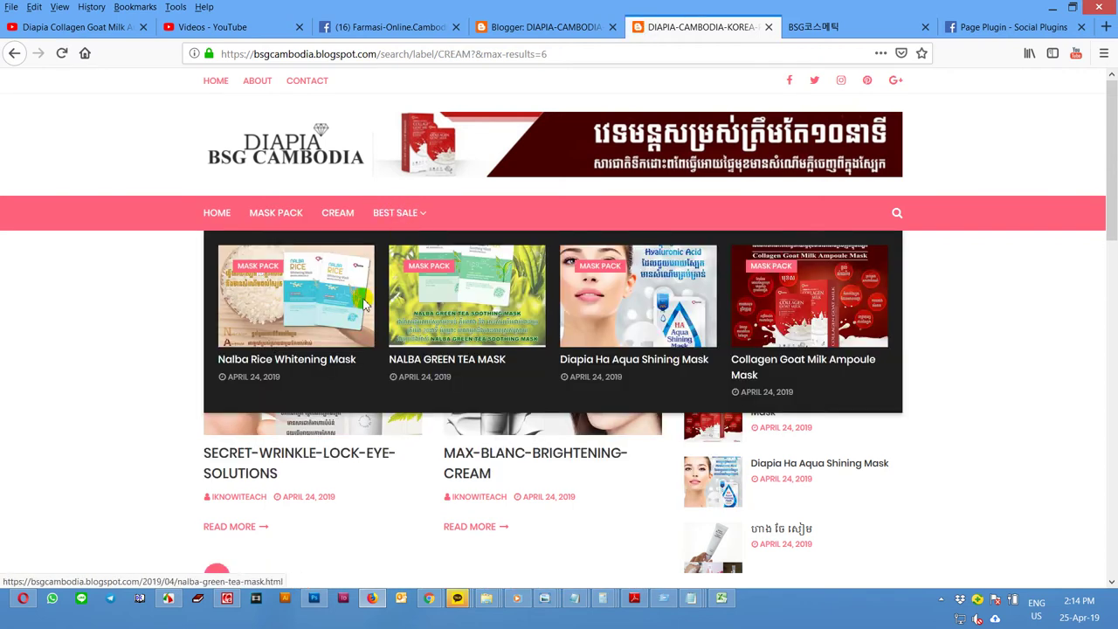
pyautogui.click(789, 312)
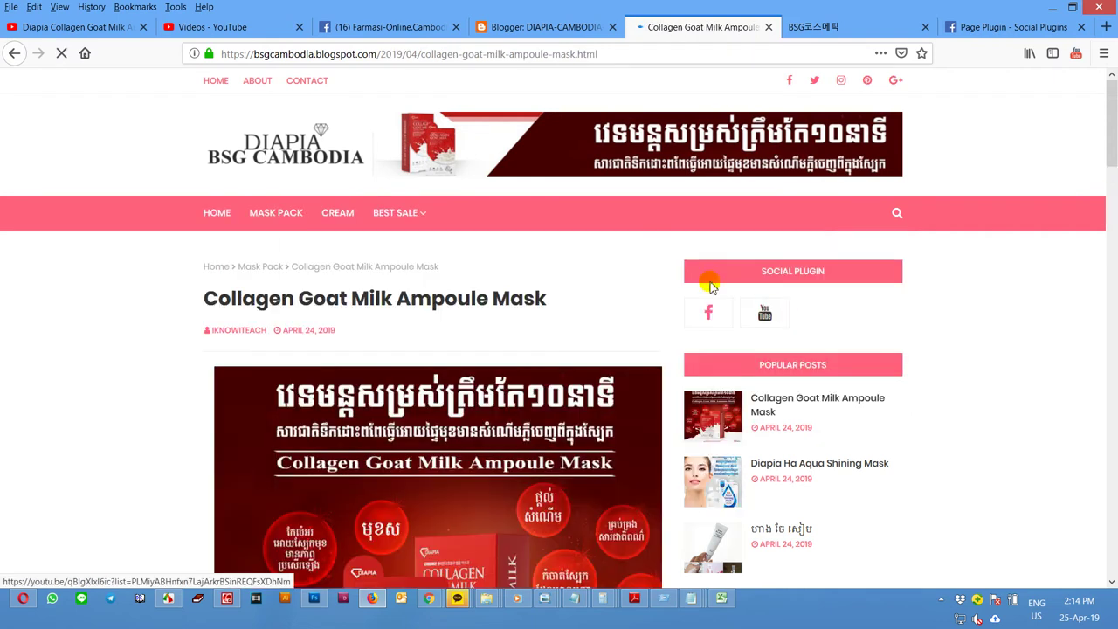
pyautogui.scroll(-5, 613, 277)
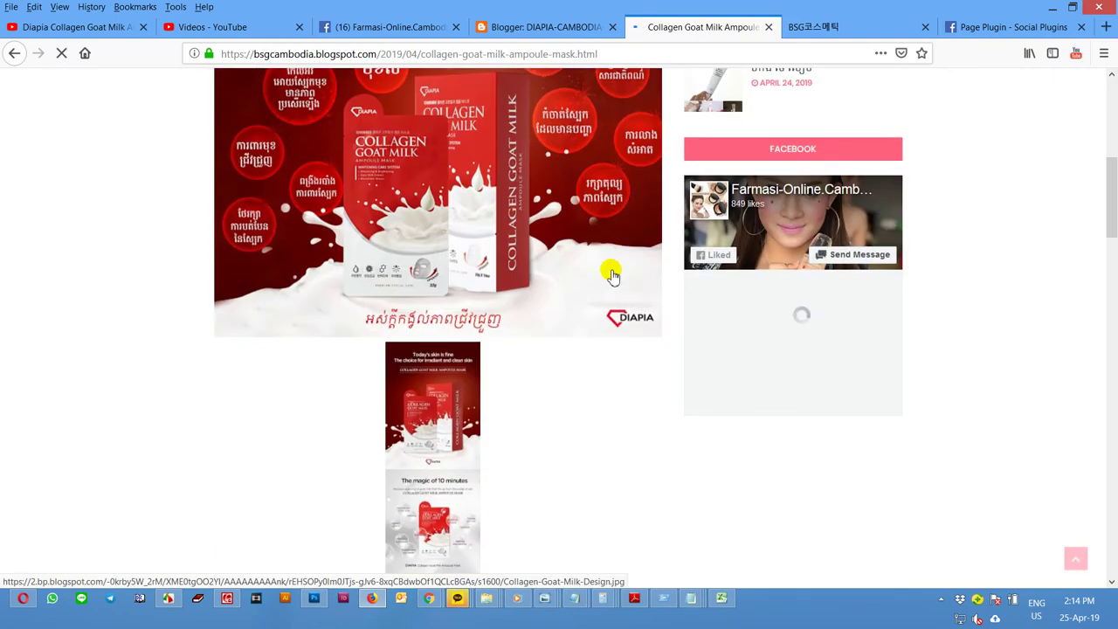
pyautogui.scroll(-15, 613, 276)
pyautogui.moveTo(1113, 475); pyautogui.dragTo(234, 128)
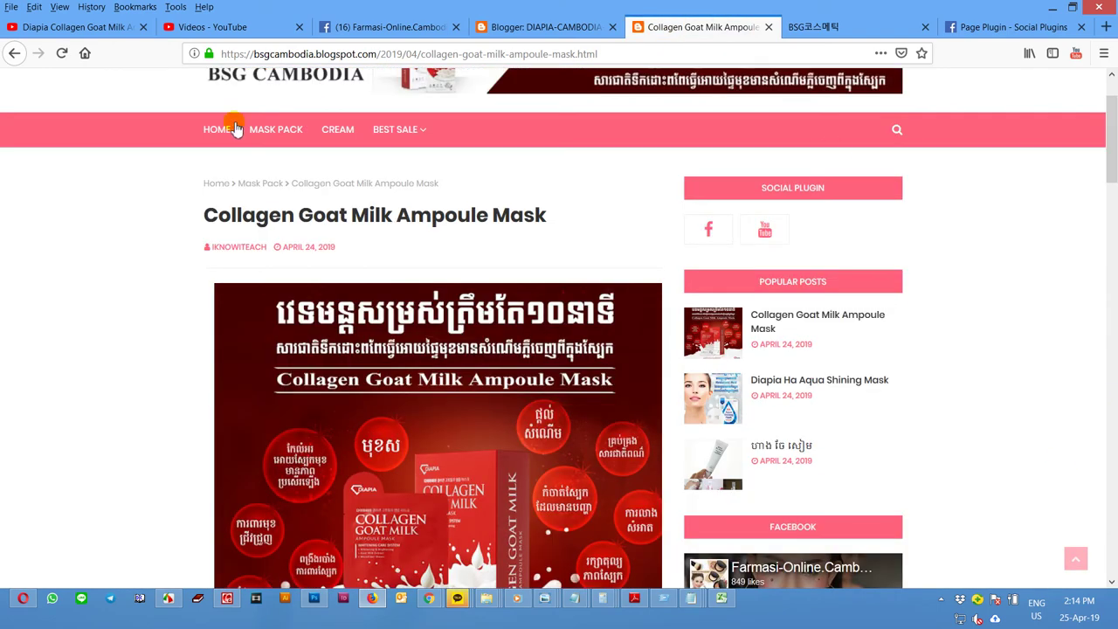
# Step: Return to the blog's home page and look through its recent posts
pyautogui.click(219, 129)
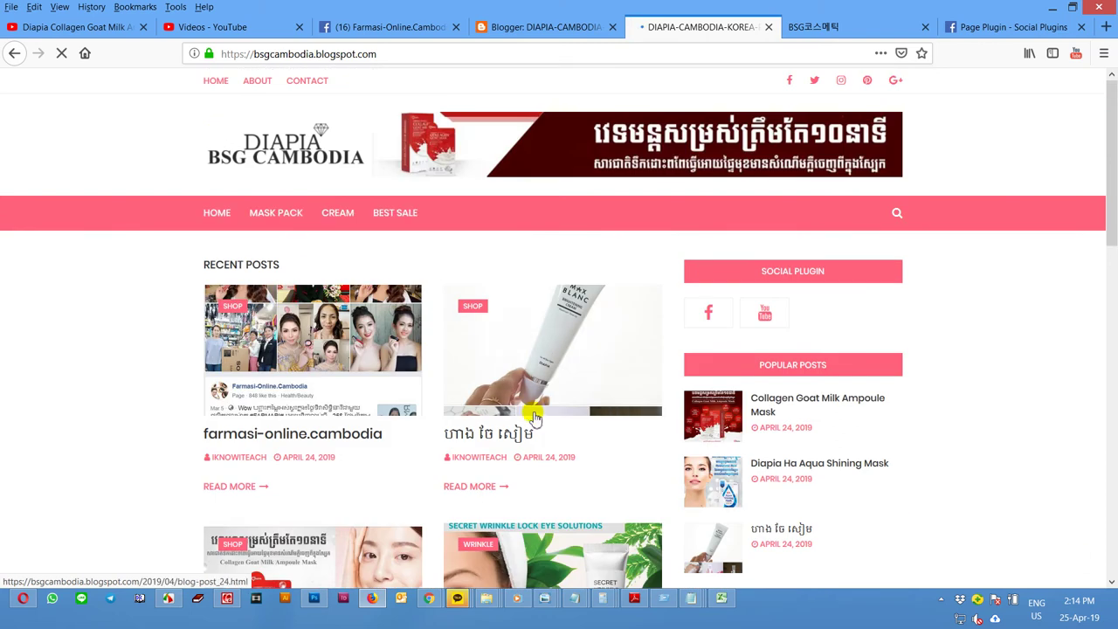
pyautogui.scroll(-5, 492, 409)
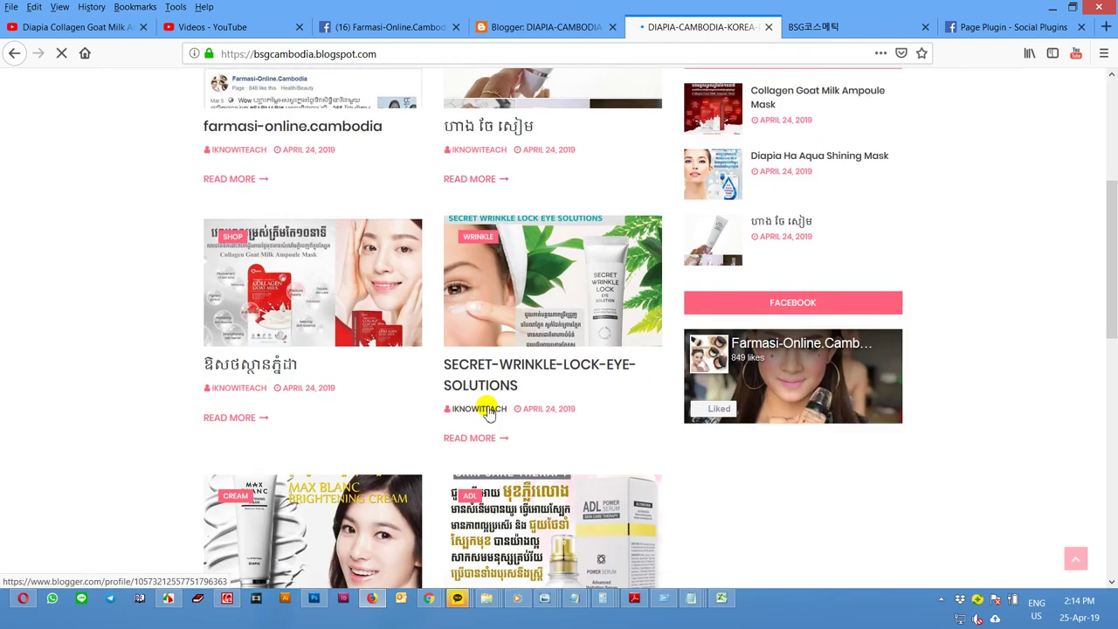
pyautogui.scroll(-5, 487, 407)
# Step: Switch to Opera and examine the Cream template's demo site, from the featured posts down to the footer
pyautogui.click(22, 599)
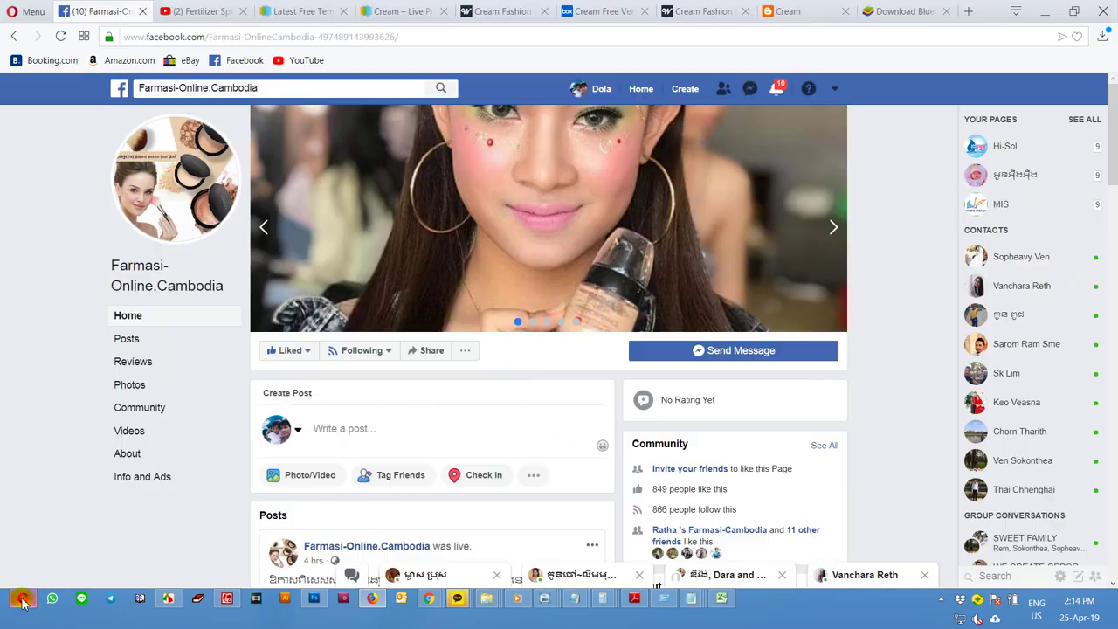
pyautogui.click(712, 11)
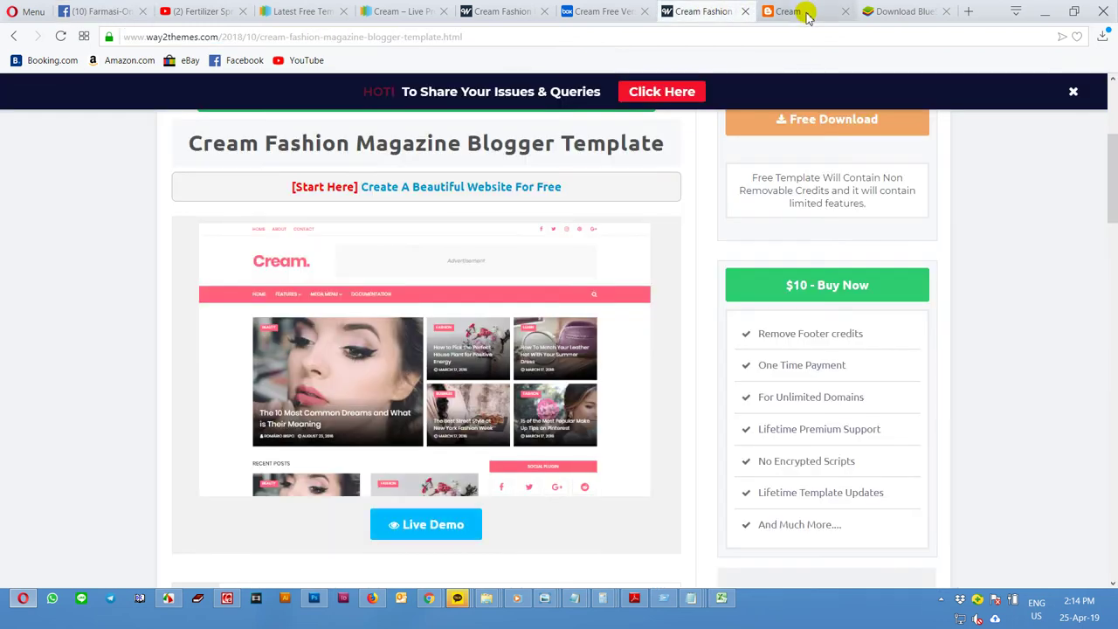
pyautogui.click(804, 13)
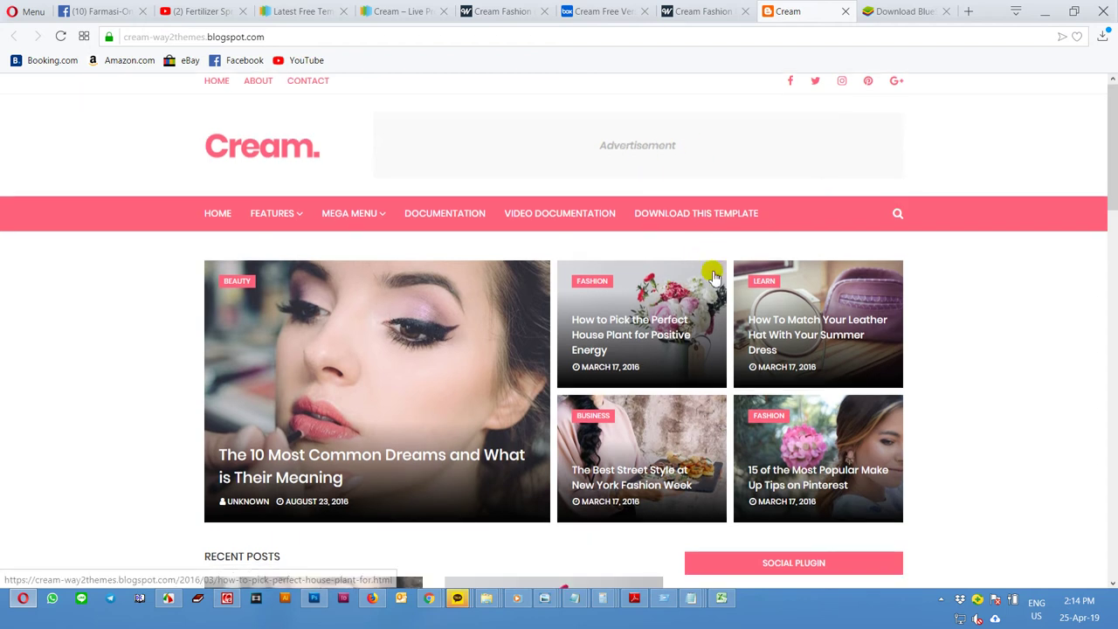
pyautogui.scroll(-4, 767, 277)
pyautogui.scroll(2, 530, 267)
pyautogui.scroll(1, 530, 267)
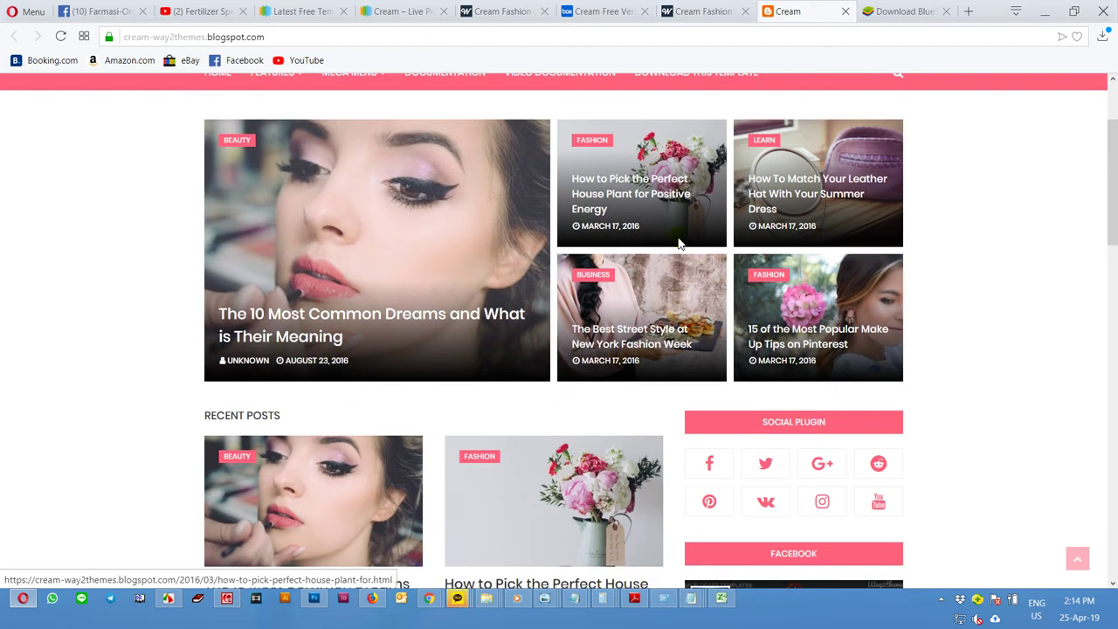
pyautogui.scroll(-3, 812, 392)
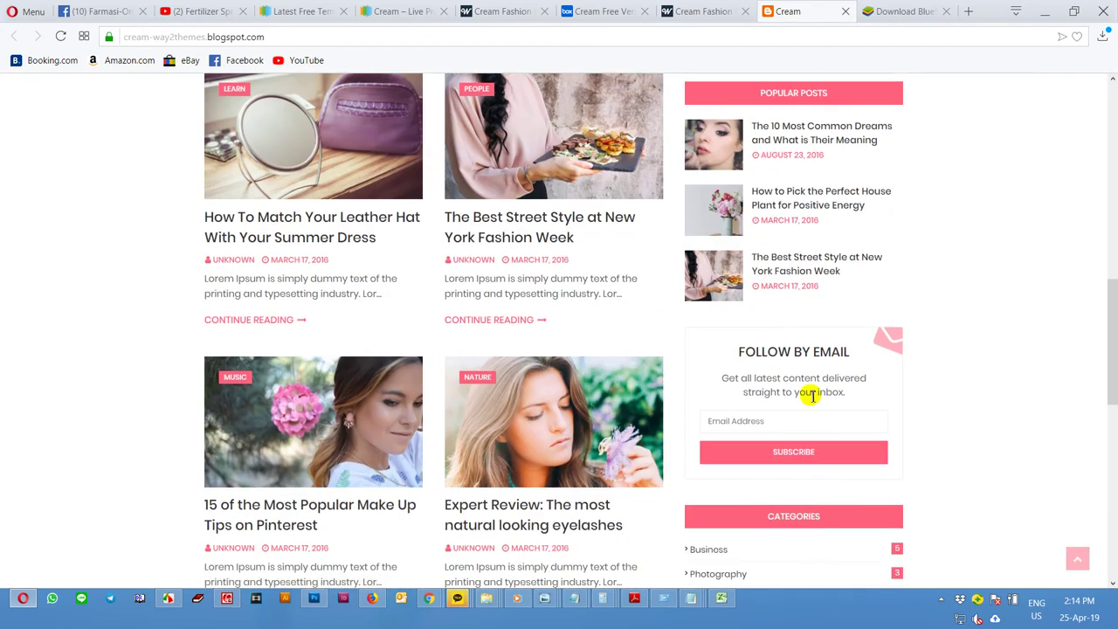
pyautogui.scroll(-3, 419, 394)
pyautogui.scroll(-4, 419, 400)
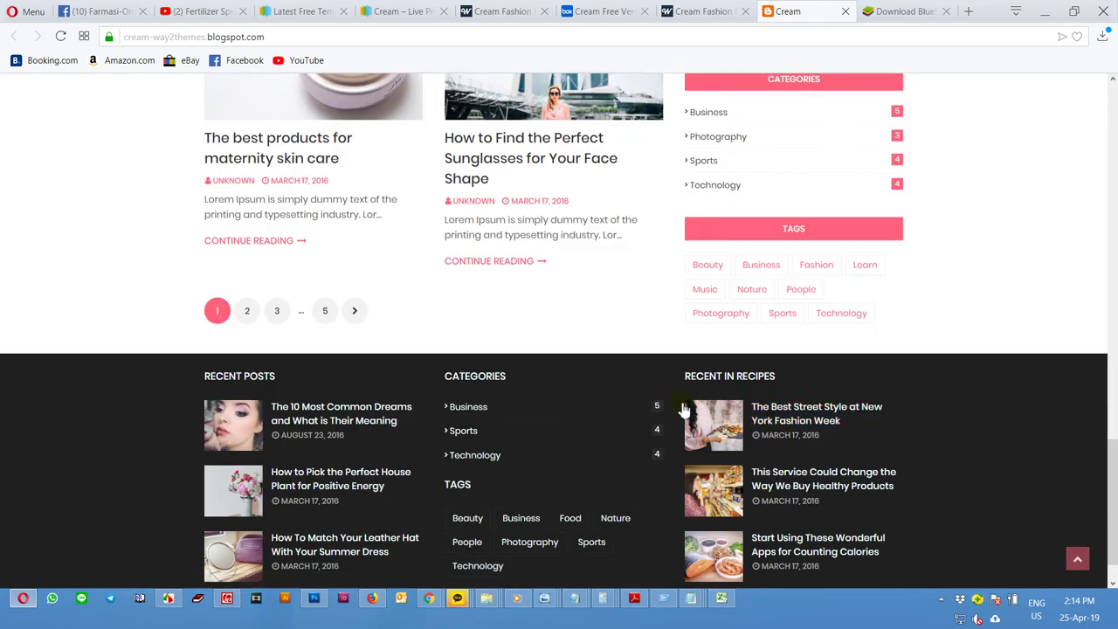
pyautogui.scroll(10, 891, 233)
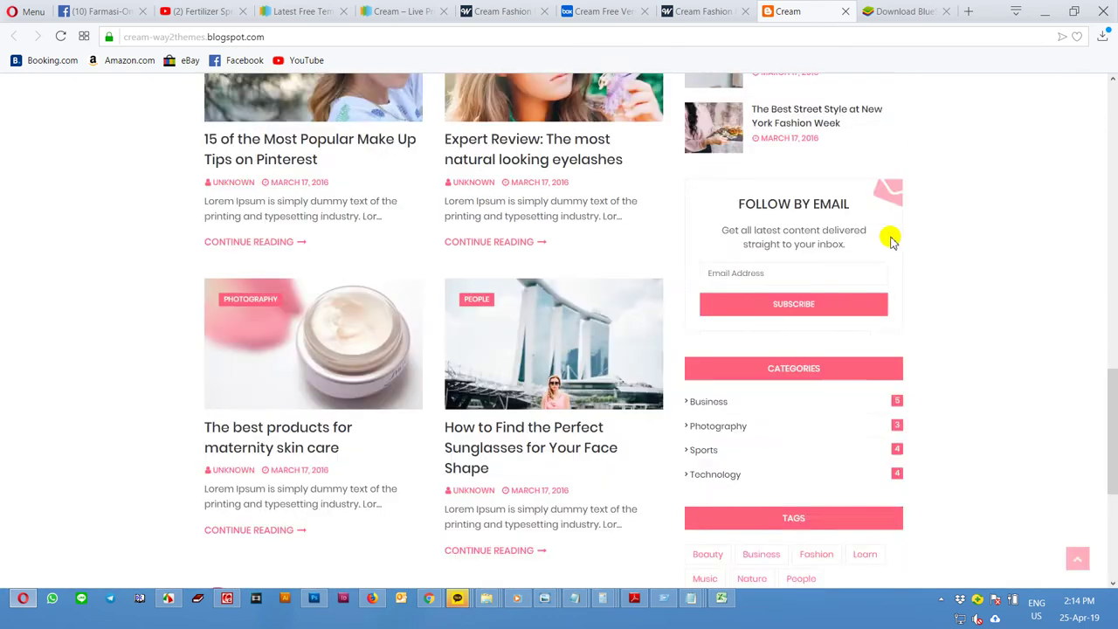
# Step: Switch back to Firefox and open the Hot Posts HTML/JavaScript gadget from the Blogger layout
pyautogui.click(374, 601)
pyautogui.scroll(5, 550, 297)
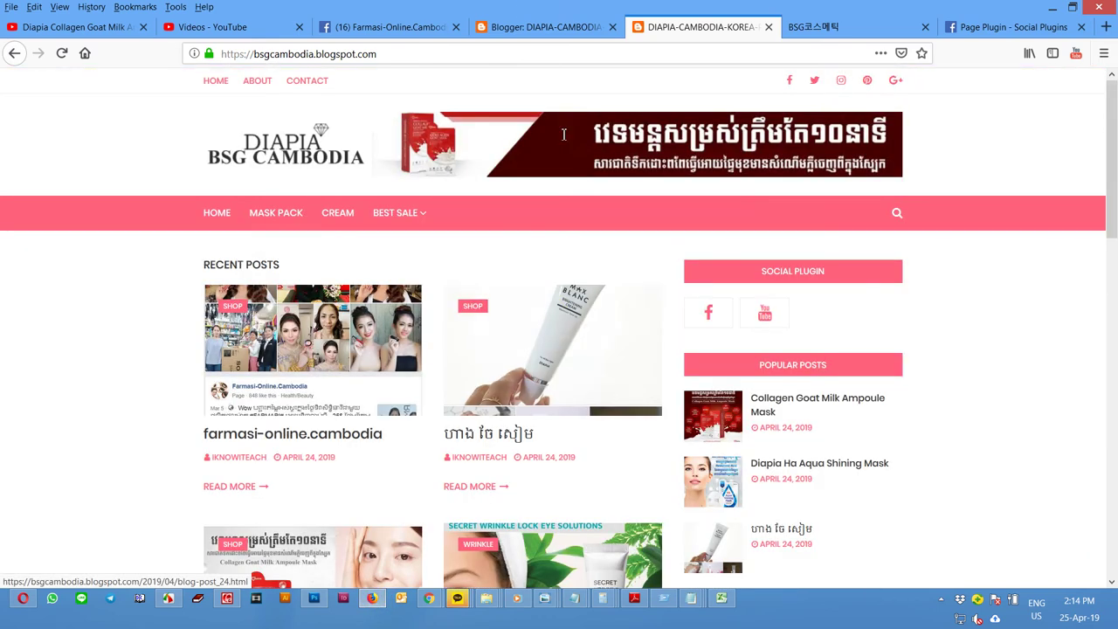
pyautogui.click(528, 27)
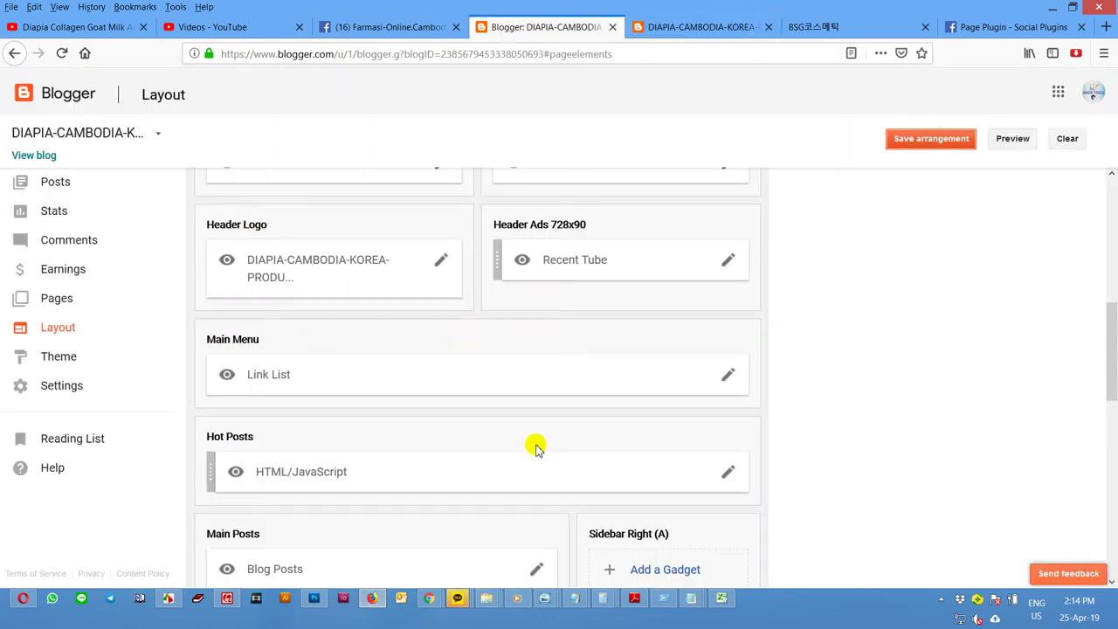
pyautogui.click(729, 471)
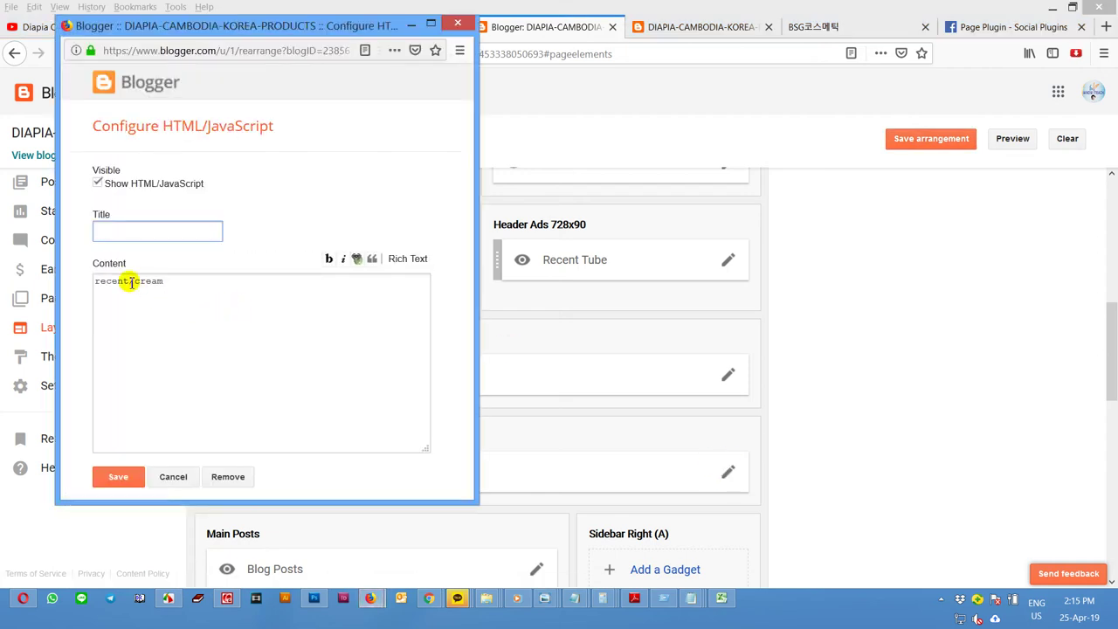
pyautogui.moveTo(128, 280); pyautogui.dragTo(45, 282)
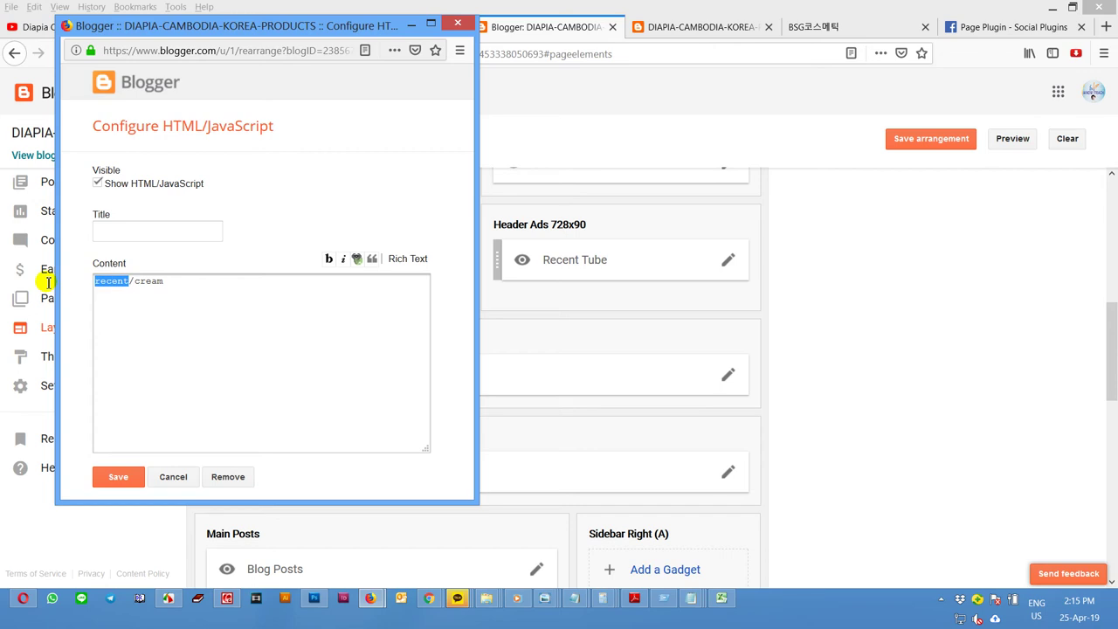
# Step: Open the Mask Pack label page from the blog's footer categories and copy the label name shown above the posts
pyautogui.click(712, 28)
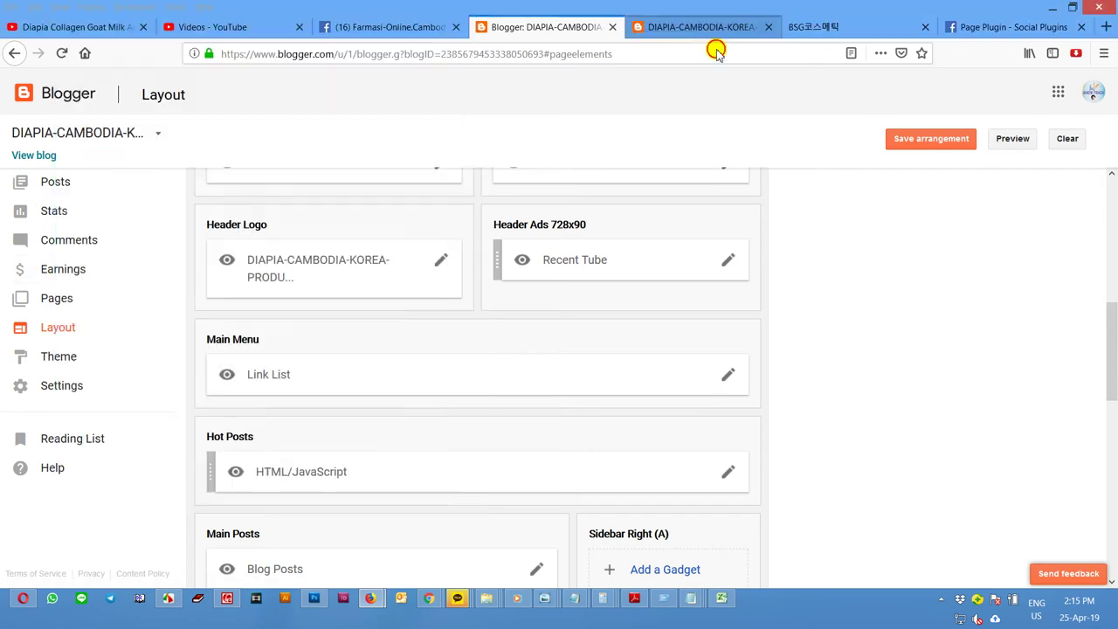
pyautogui.scroll(-10, 262, 441)
pyautogui.scroll(-3, 262, 441)
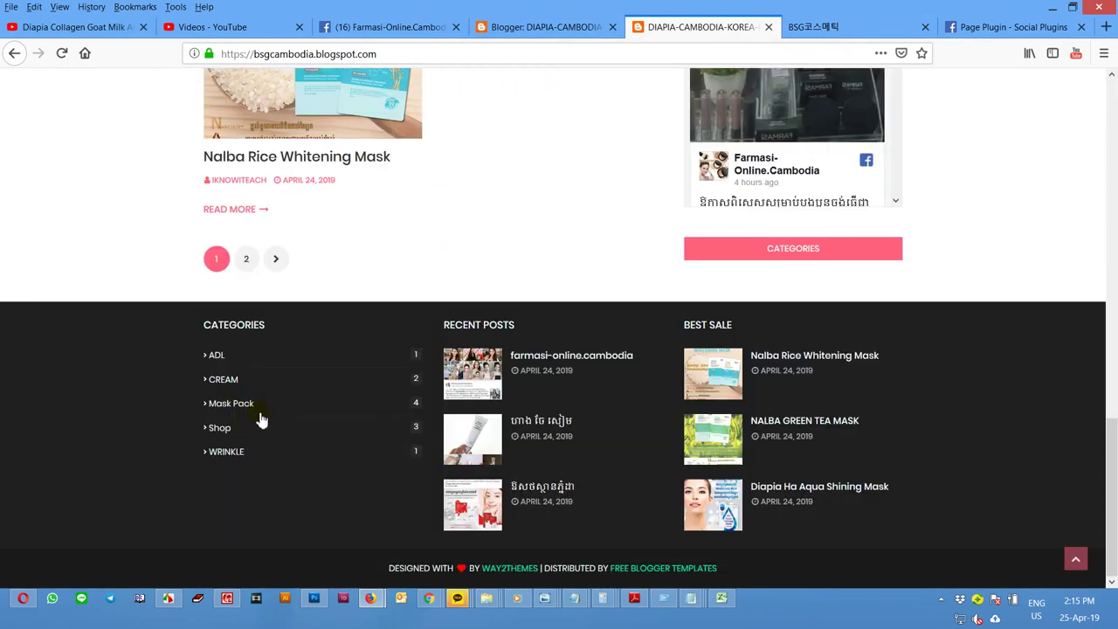
pyautogui.moveTo(254, 411); pyautogui.dragTo(224, 412)
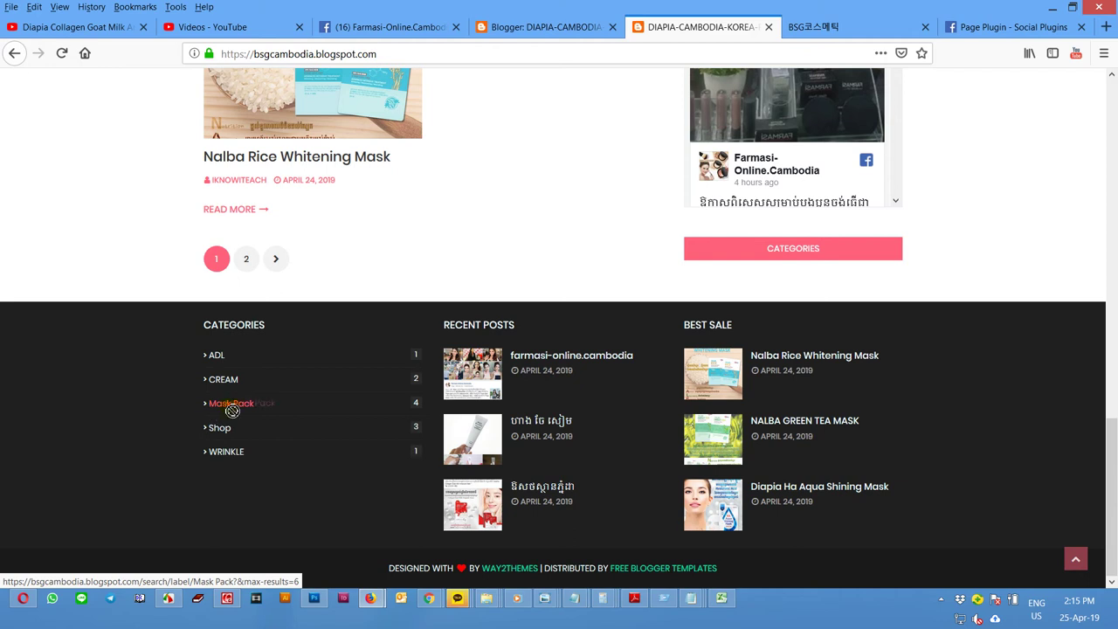
pyautogui.click(234, 412)
pyautogui.moveTo(412, 272); pyautogui.dragTo(357, 272)
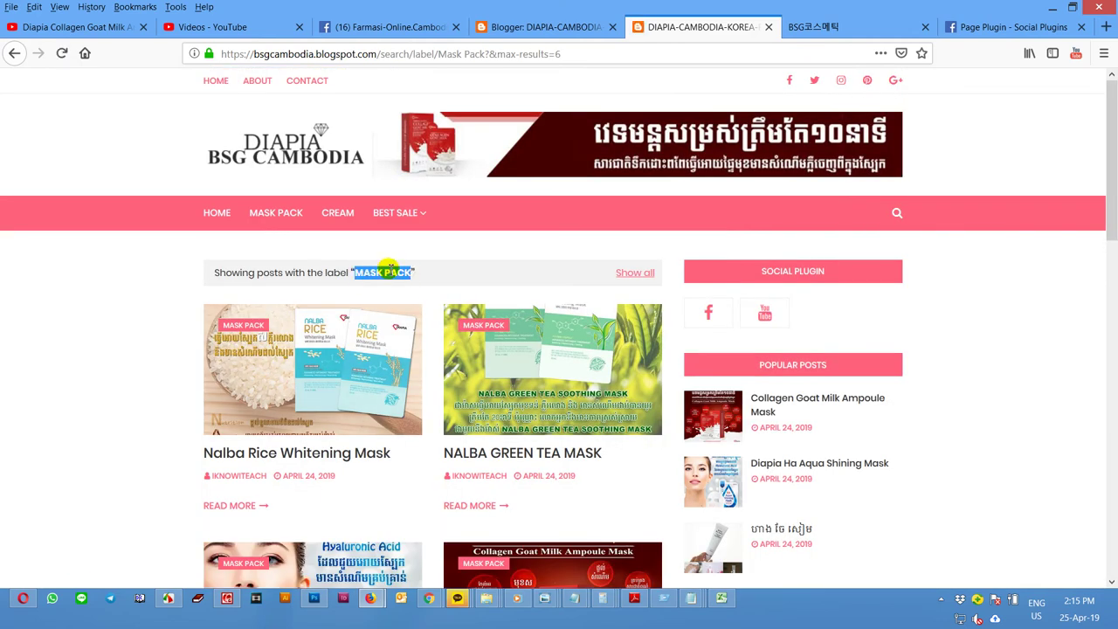
pyautogui.rightClick(389, 271)
pyautogui.click(419, 280)
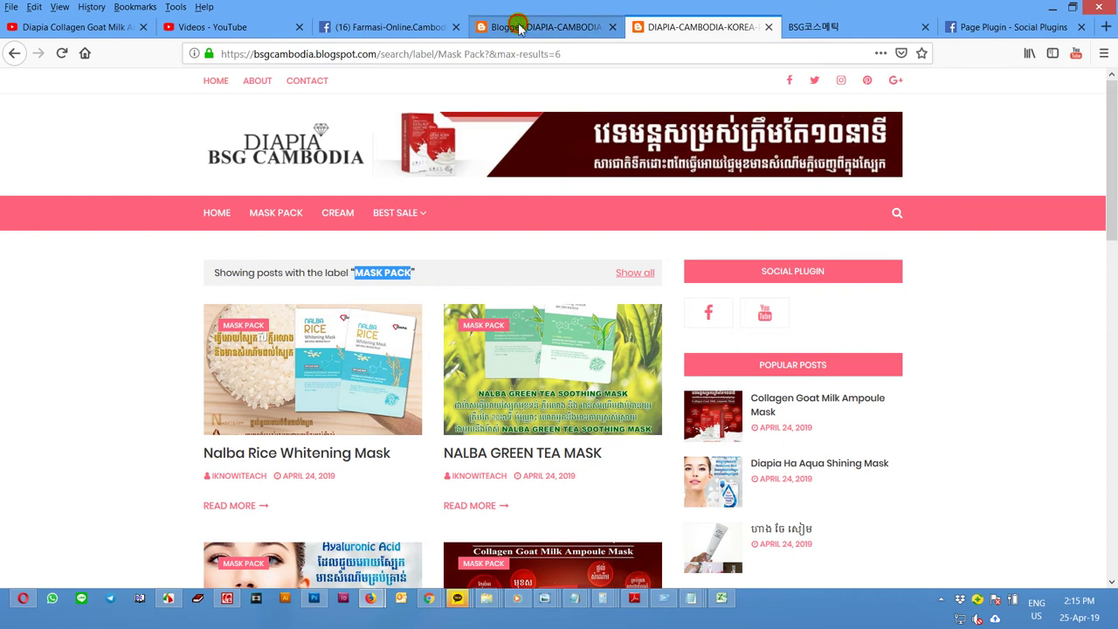
# Step: Replace the label in the Hot Posts gadget's content with the copied name so it reads recent/Mask Pack
pyautogui.click(503, 26)
pyautogui.click(728, 473)
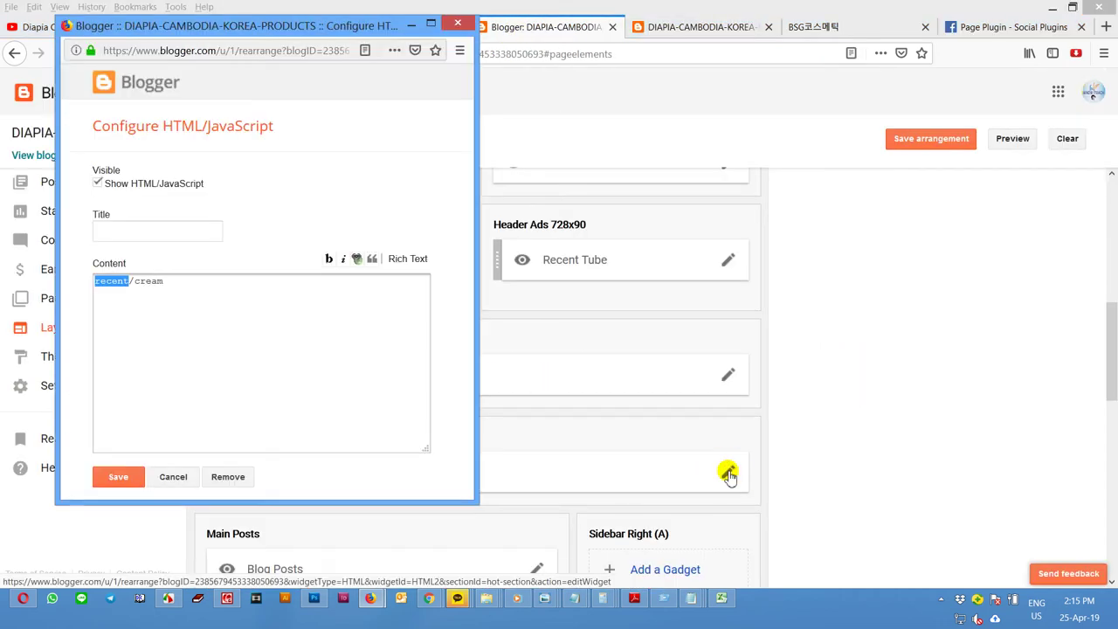
pyautogui.rightClick(120, 285)
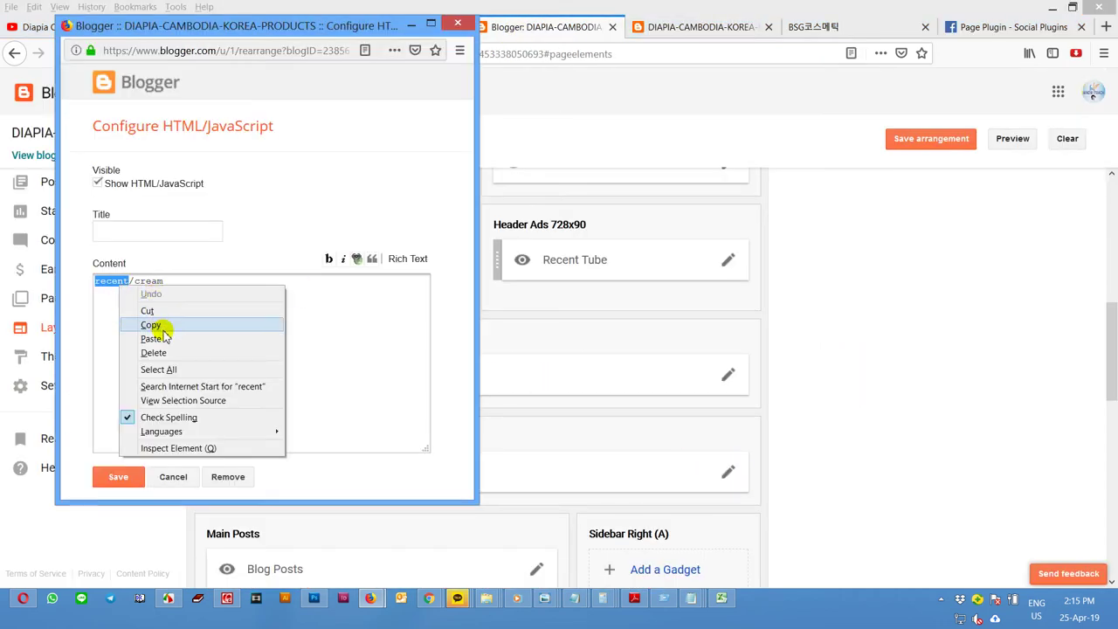
pyautogui.click(251, 292)
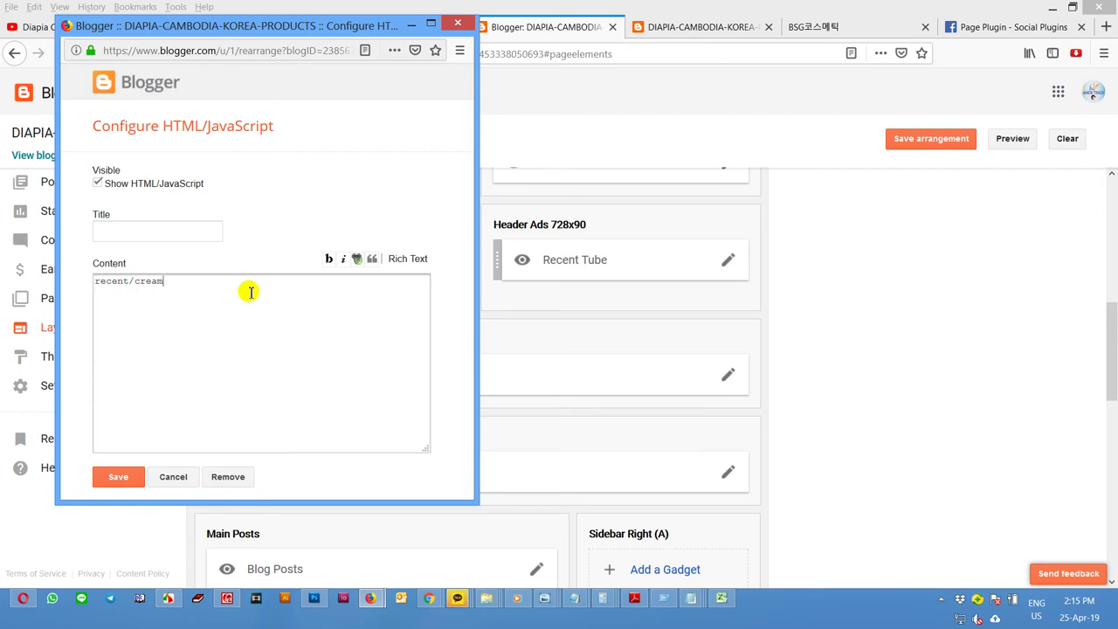
pyautogui.moveTo(186, 280); pyautogui.dragTo(137, 282)
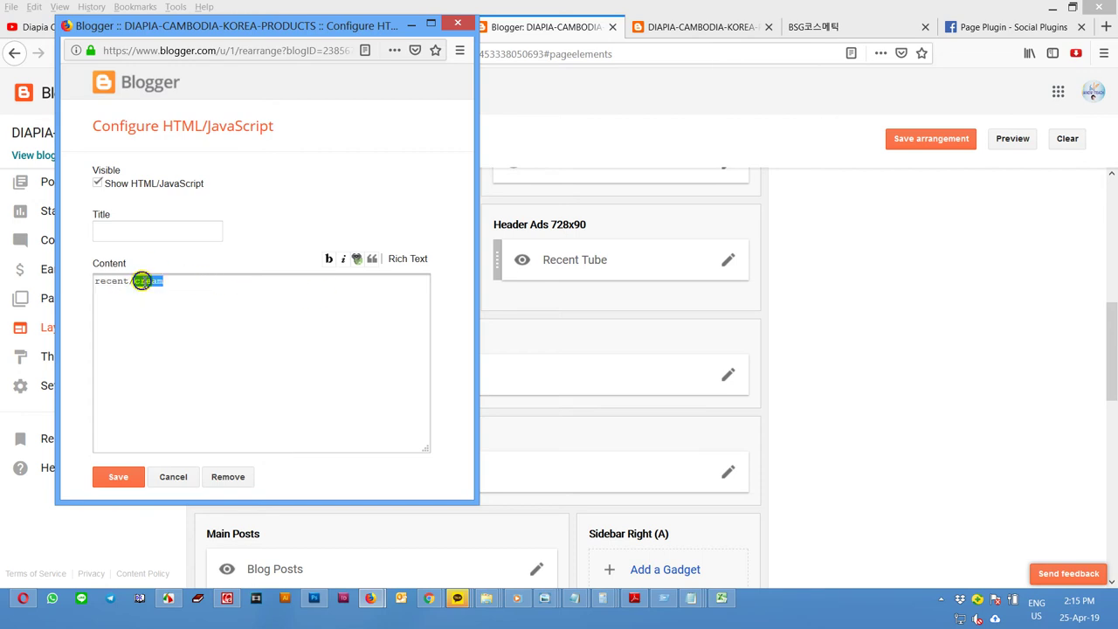
pyautogui.rightClick(141, 280)
pyautogui.click(186, 338)
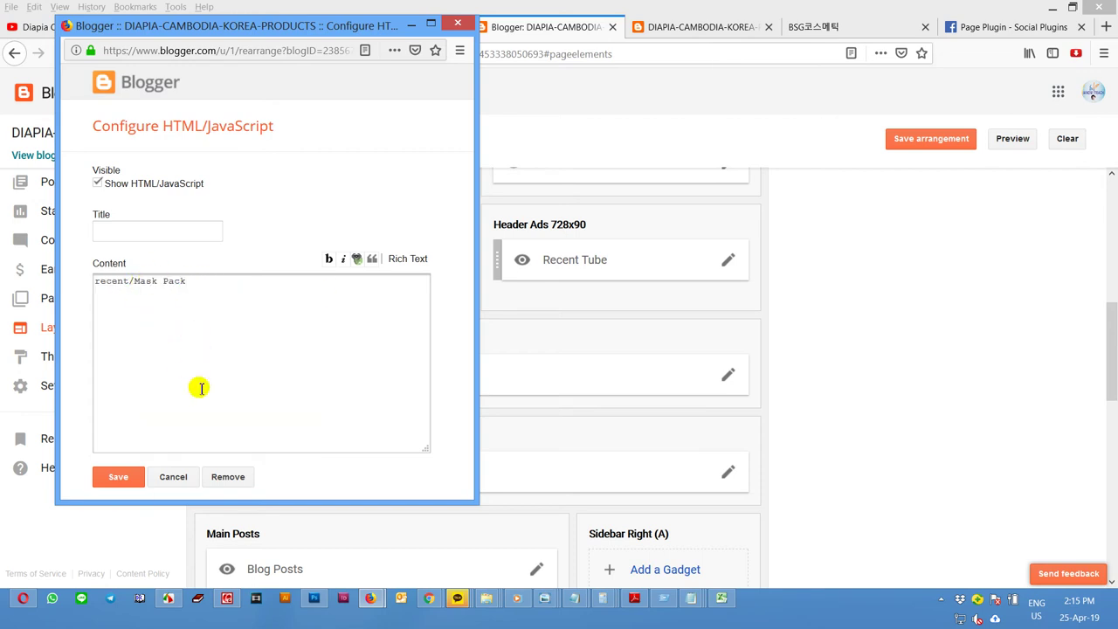
# Step: Save the Hot Posts gadget and the layout arrangement, and check the blog's home page
pyautogui.click(136, 488)
pyautogui.click(932, 142)
pyautogui.click(706, 26)
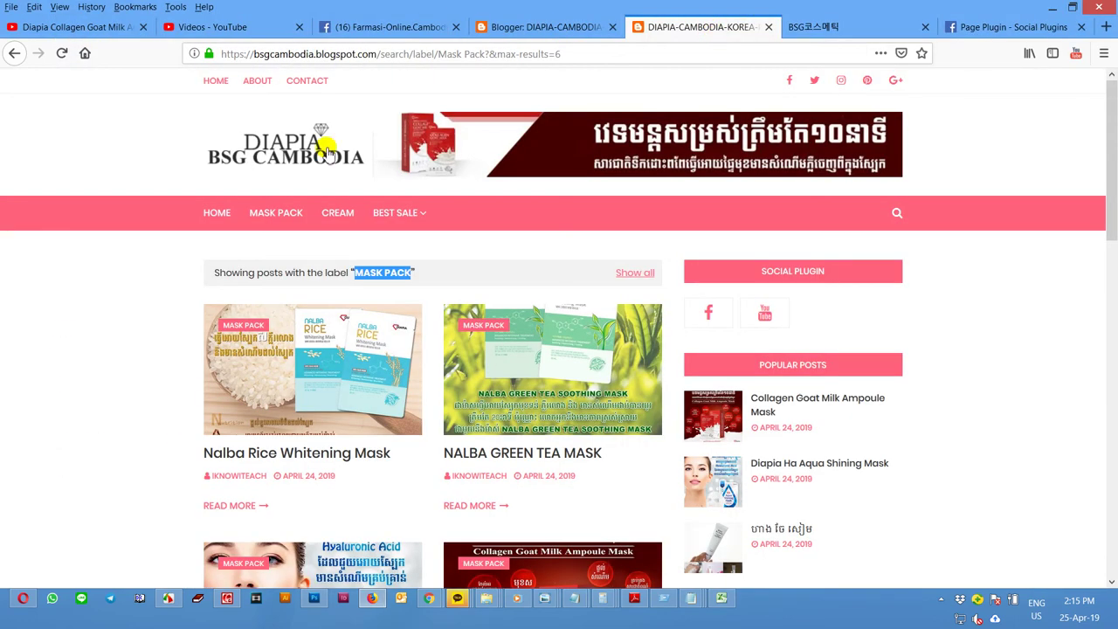
pyautogui.click(316, 163)
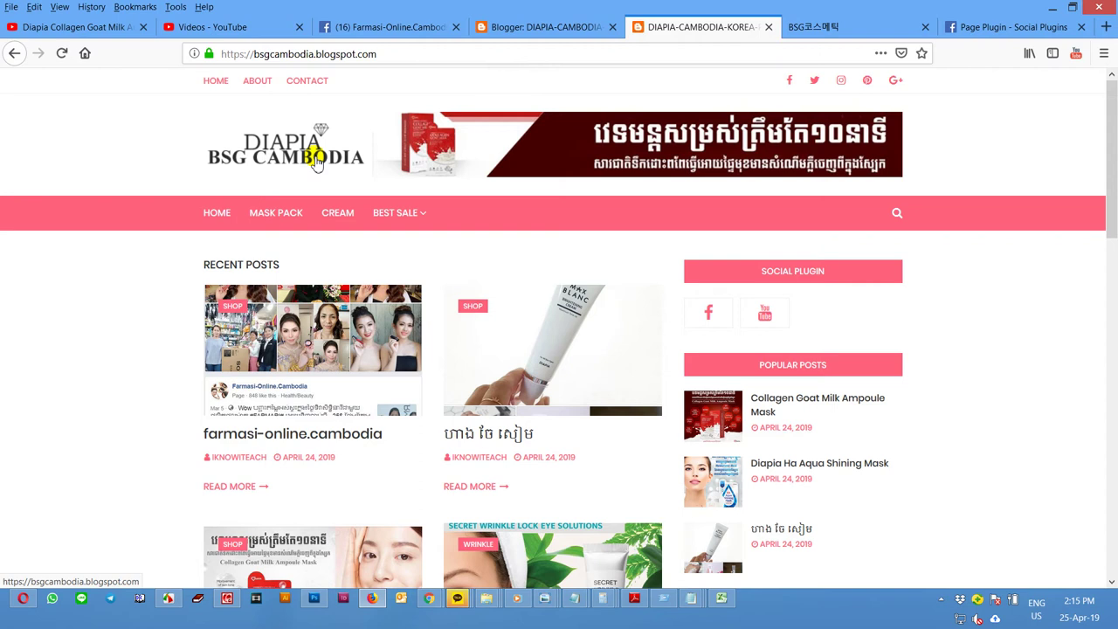
# Step: Open the Hot Posts gadget from the Blogger layout and replace recent in its content, so it reads Mask Pack/Mask Pack
pyautogui.click(543, 28)
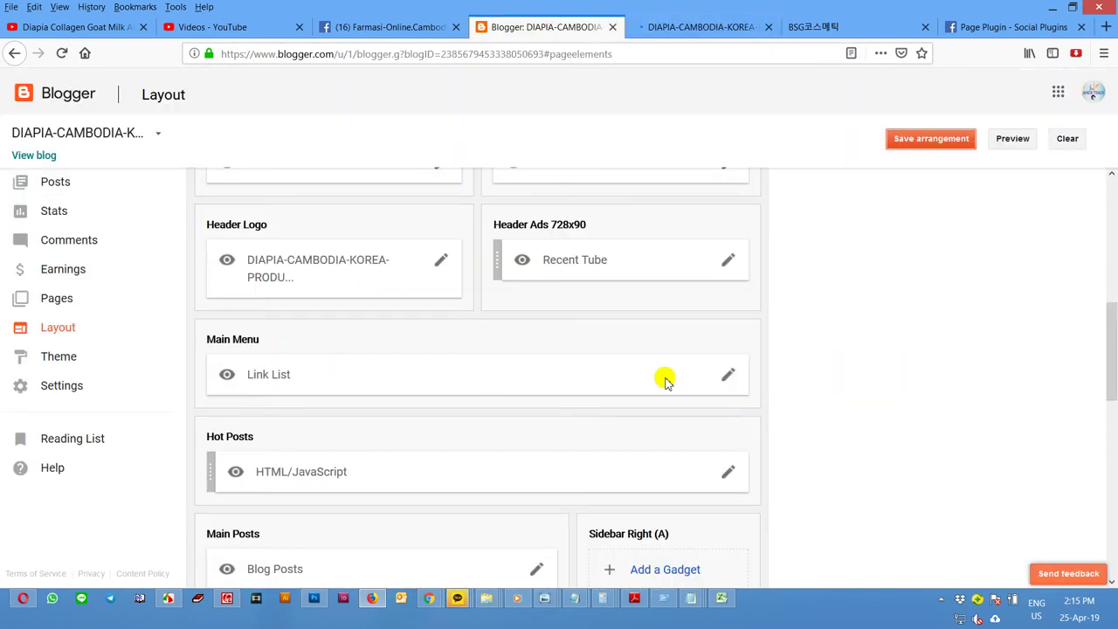
pyautogui.click(728, 375)
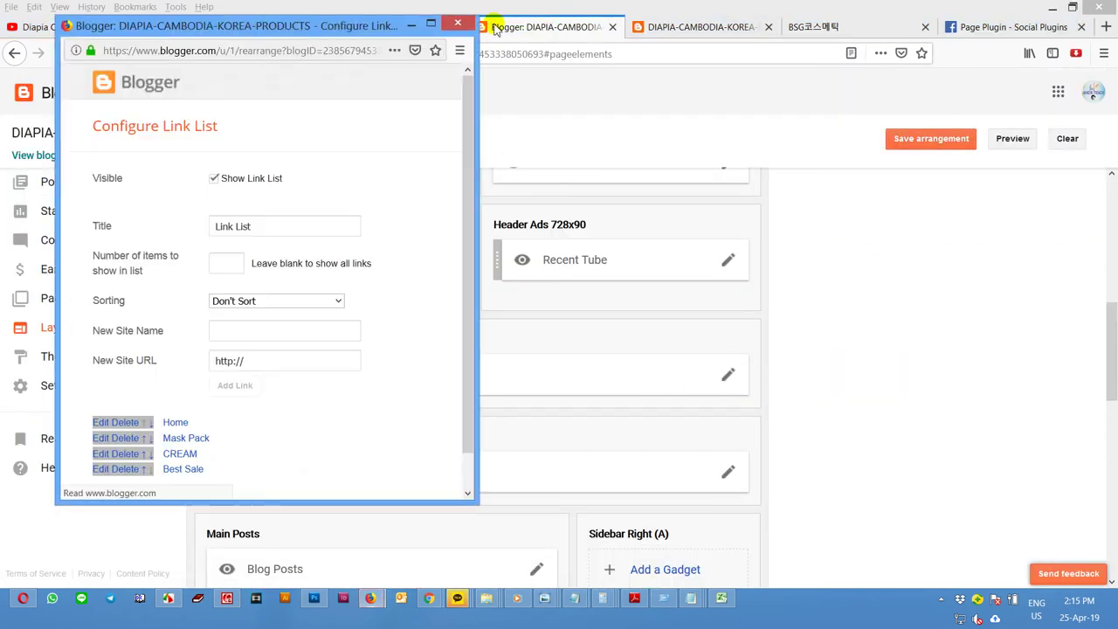
pyautogui.click(740, 483)
pyautogui.click(728, 476)
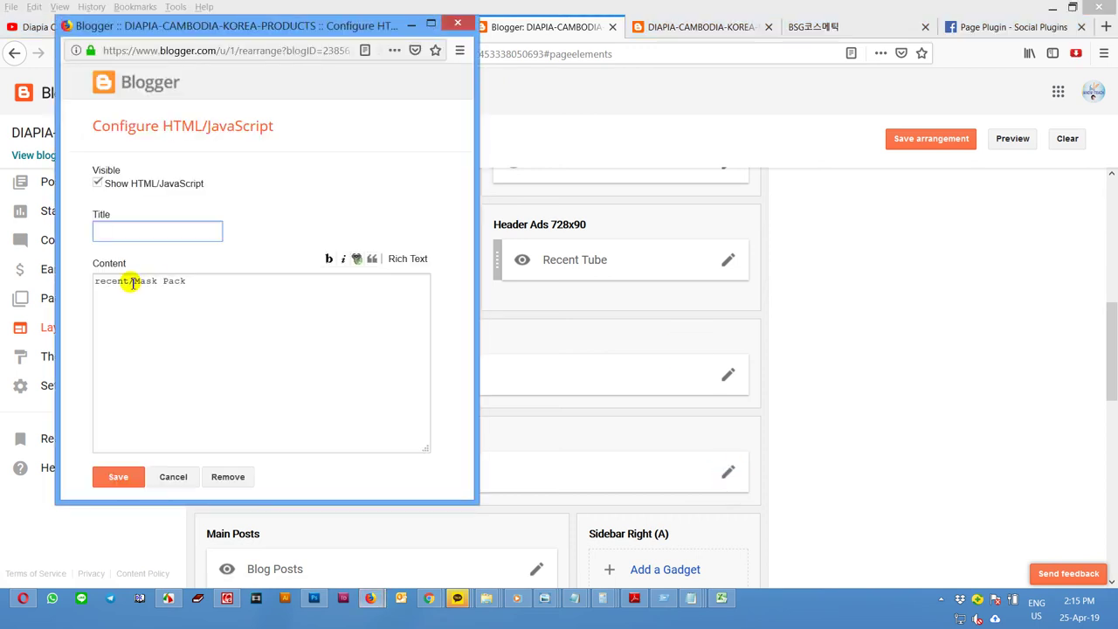
pyautogui.moveTo(126, 281); pyautogui.dragTo(82, 280)
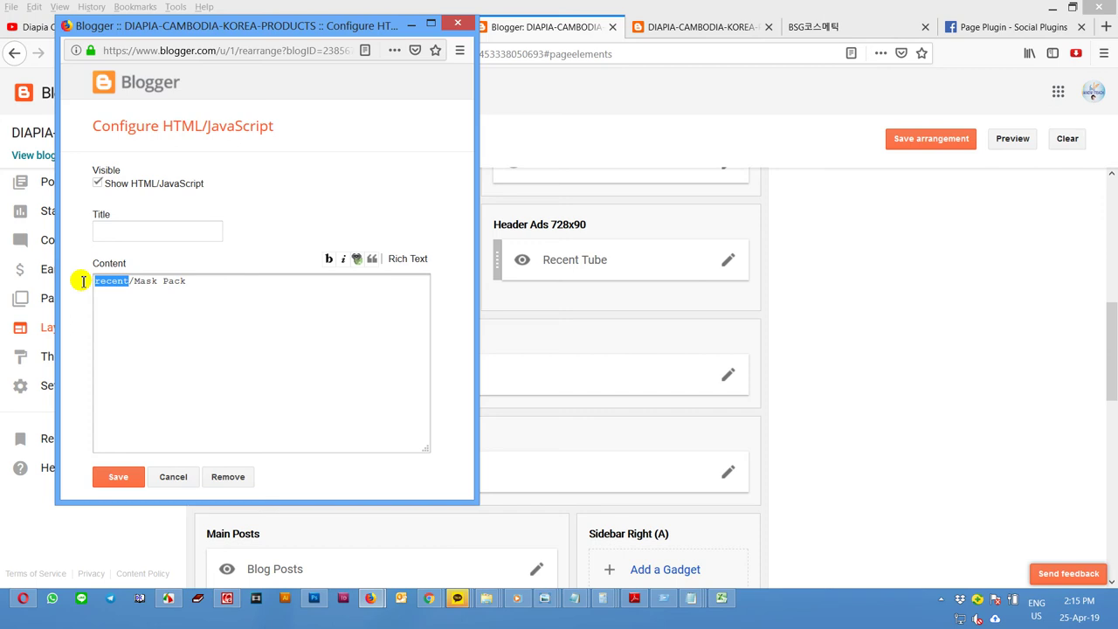
pyautogui.write('Mask Pack')
# Step: Save the Hot Posts gadget and the layout arrangement, and reload the blog's home page
pyautogui.click(121, 476)
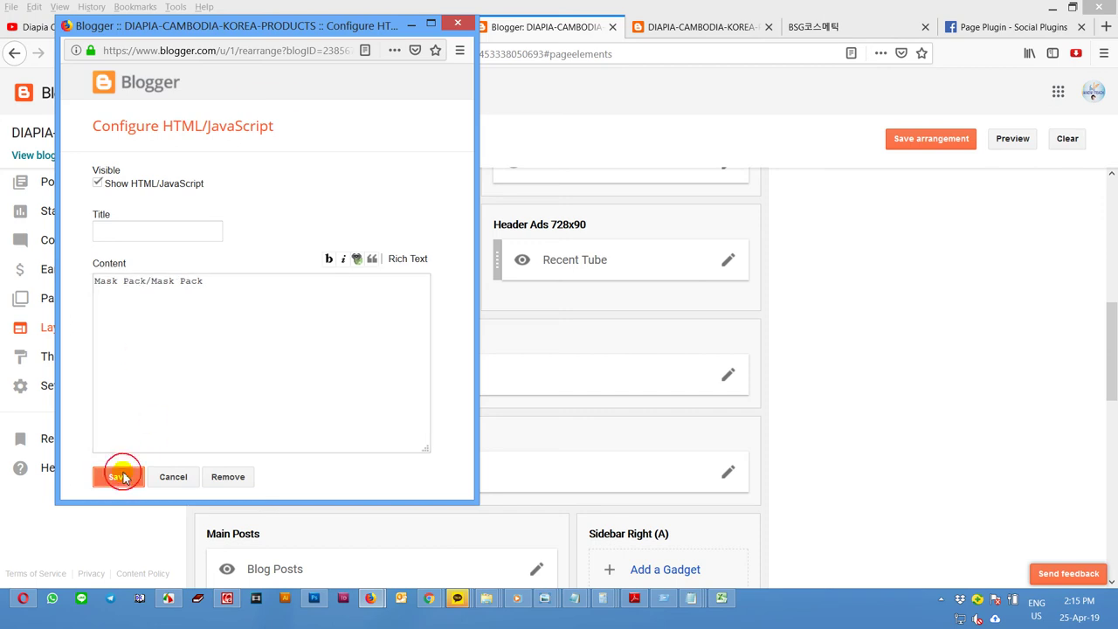
pyautogui.click(924, 148)
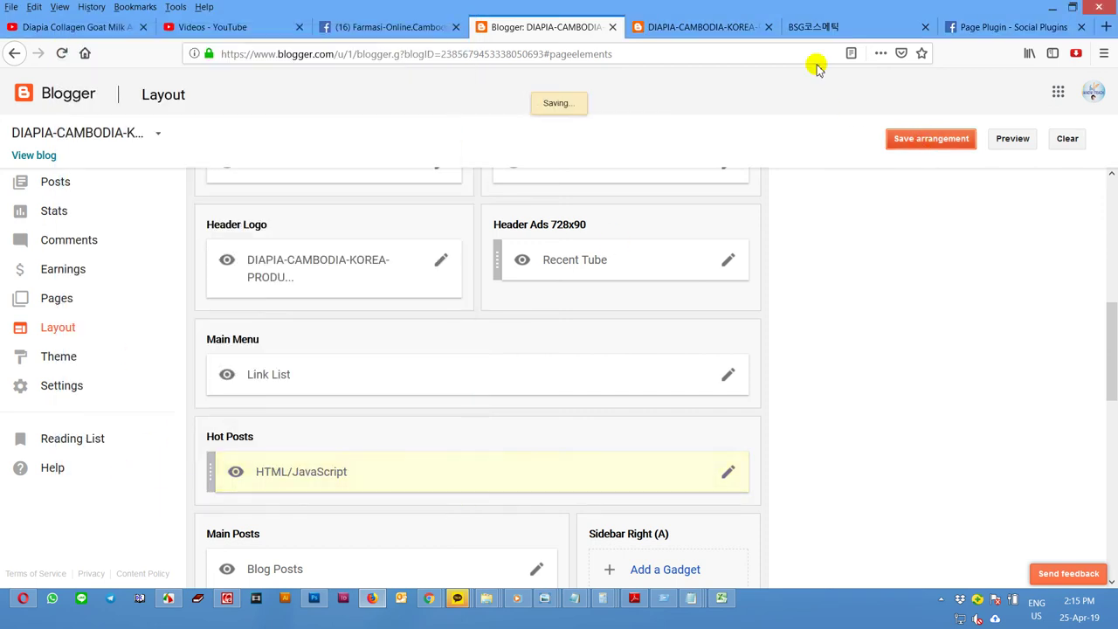
pyautogui.click(664, 27)
pyautogui.click(57, 54)
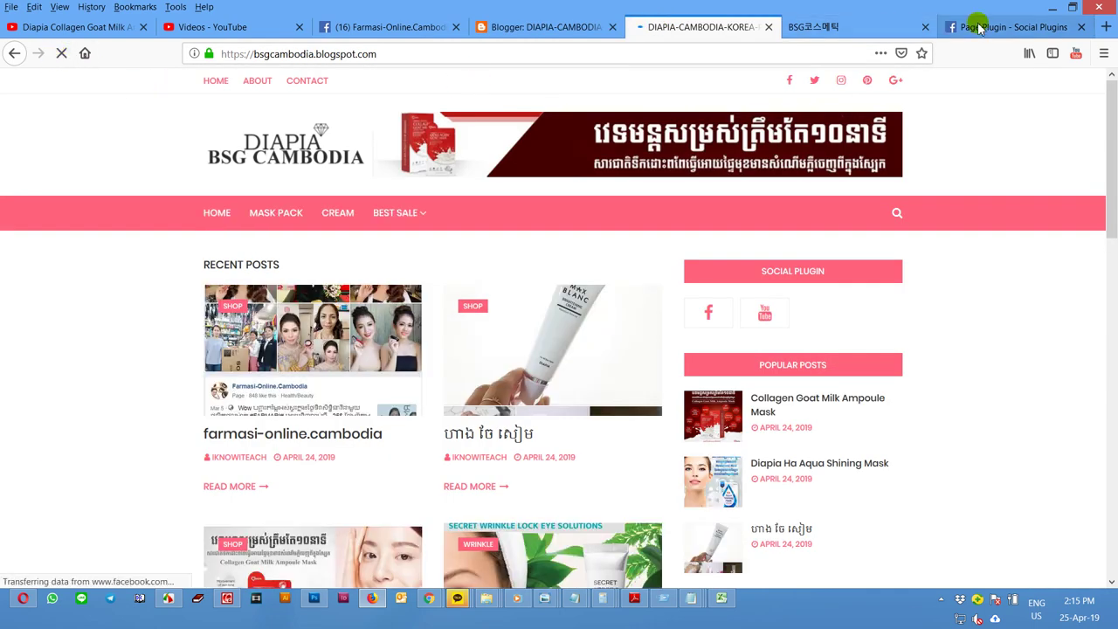
# Step: Open Cream Video Documentation from the Cream Free Version folder and pause the video at its Hot Posts shortcode instructions
pyautogui.moveTo(487, 603)
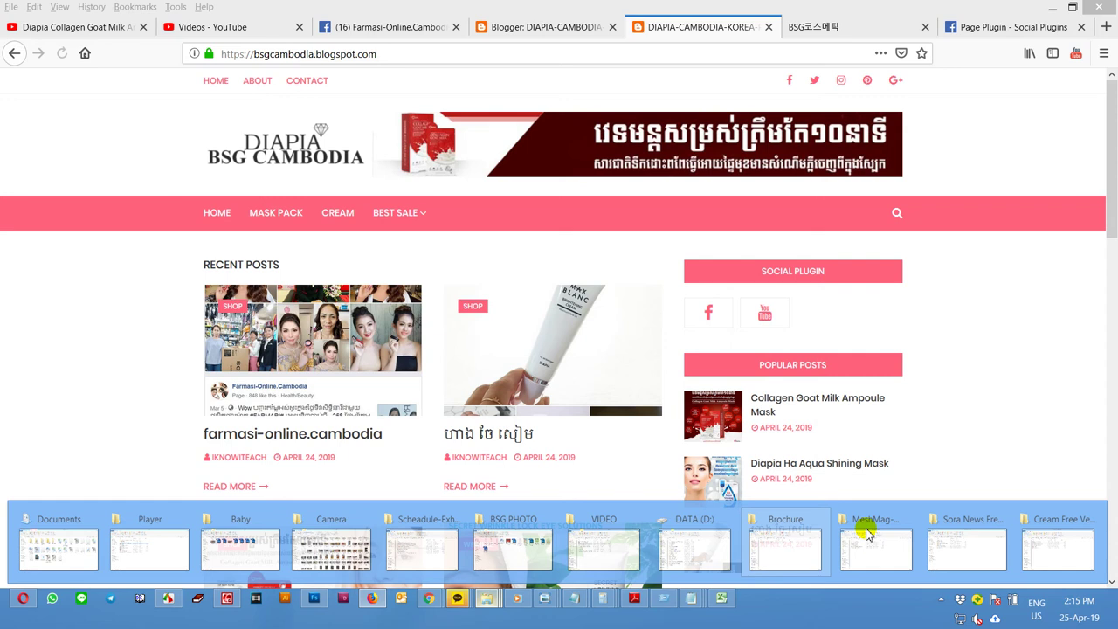
pyautogui.click(1066, 564)
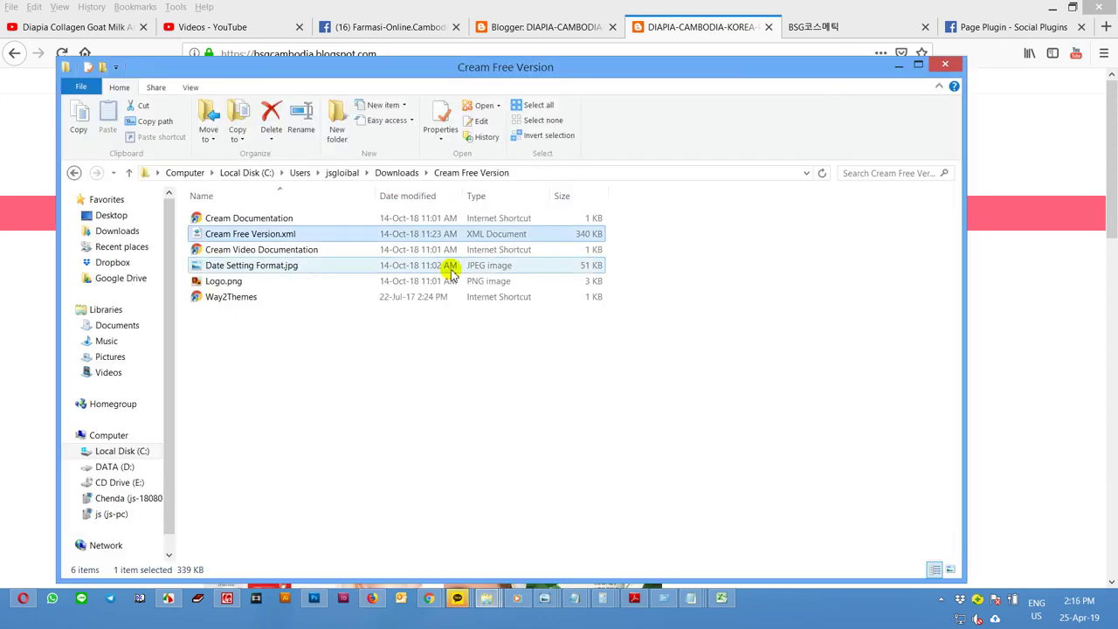
pyautogui.click(313, 250)
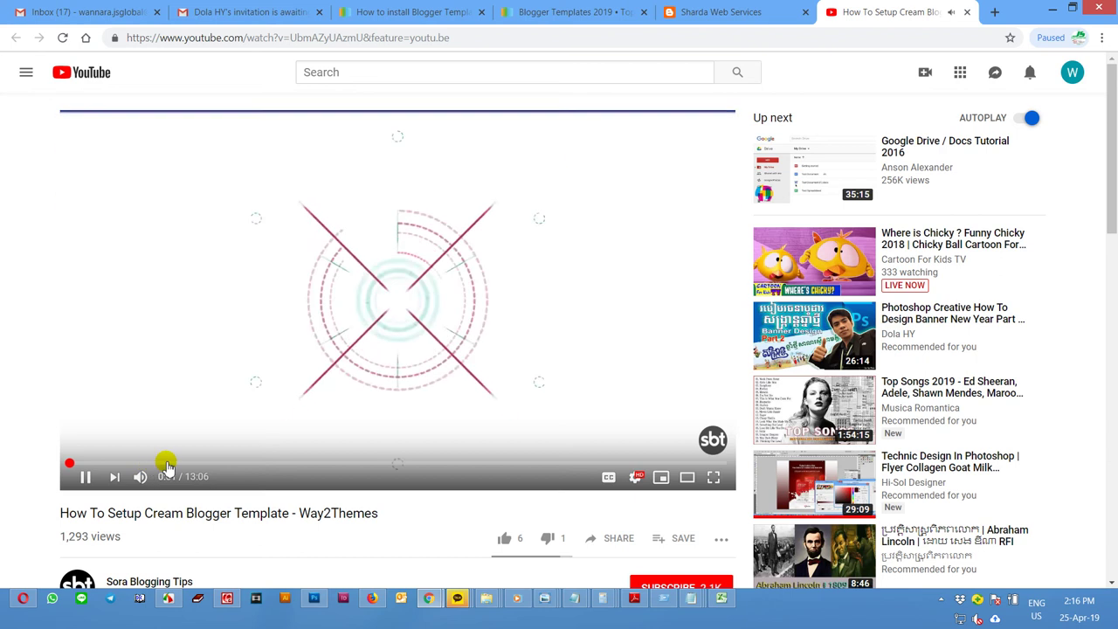
pyautogui.click(165, 464)
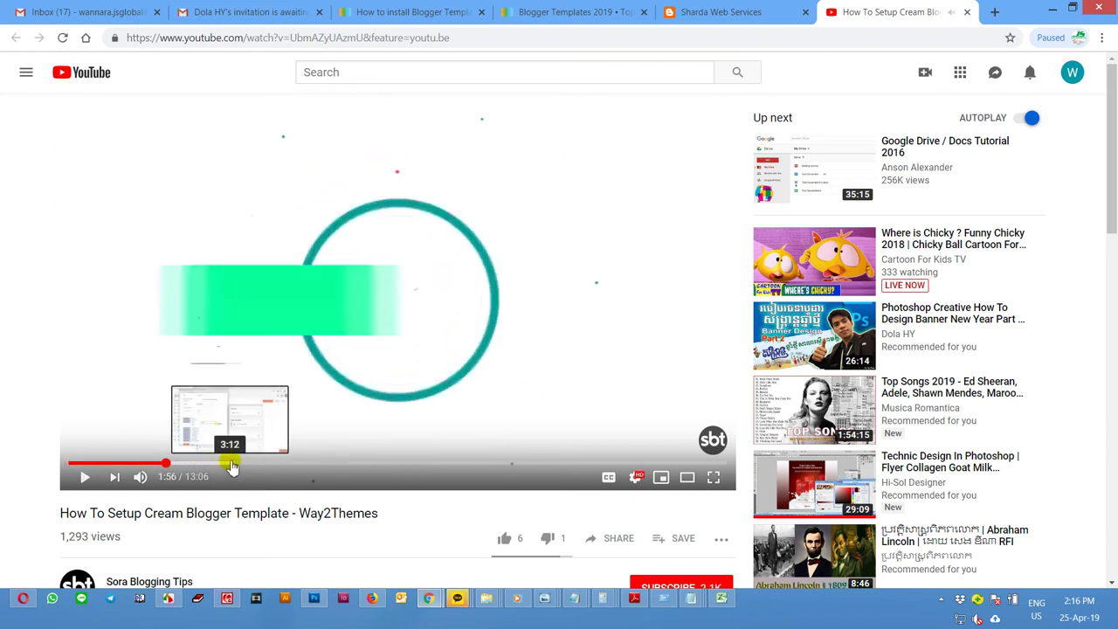
pyautogui.press('space')
pyautogui.click(294, 463)
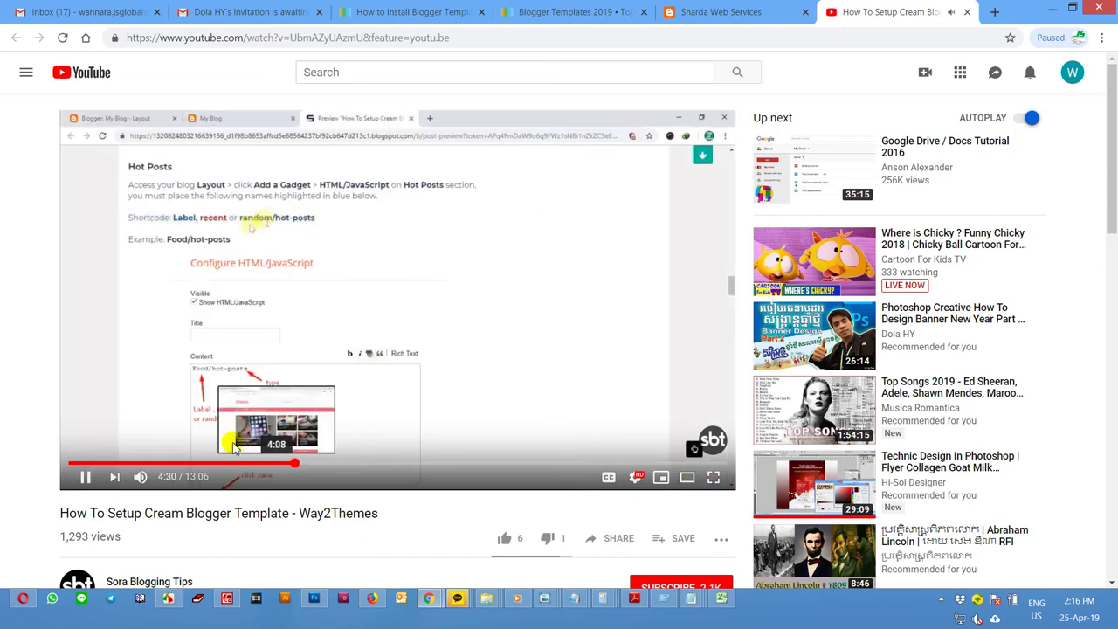
pyautogui.click(97, 477)
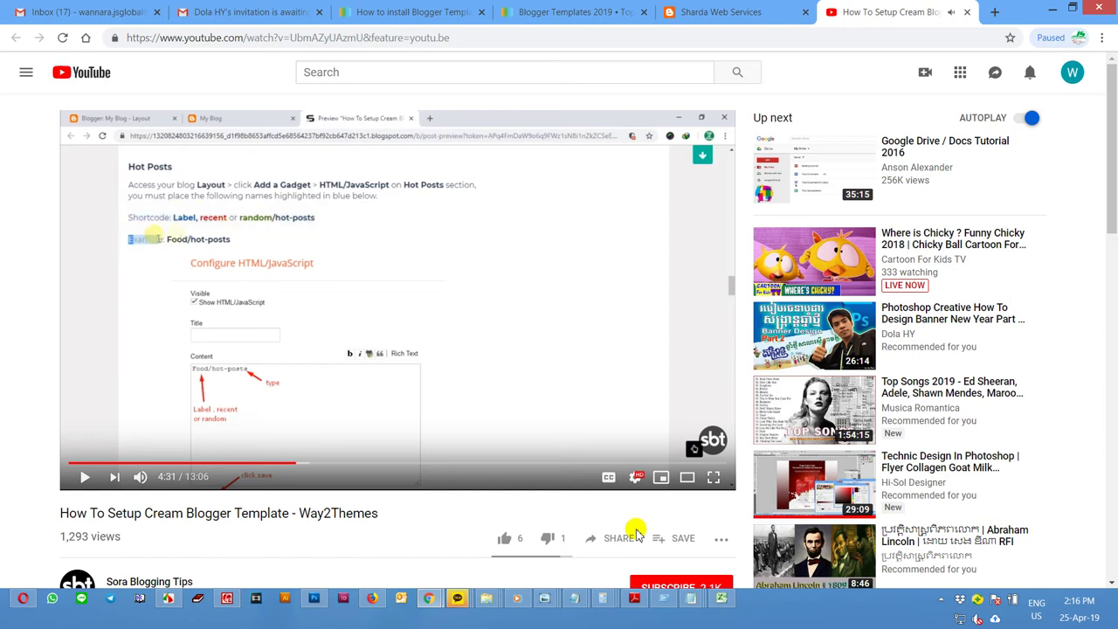
# Step: Open the Windows Run dialog, enter hot-posts as scratch text and copy it
pyautogui.press('super+r')
pyautogui.write('hot')
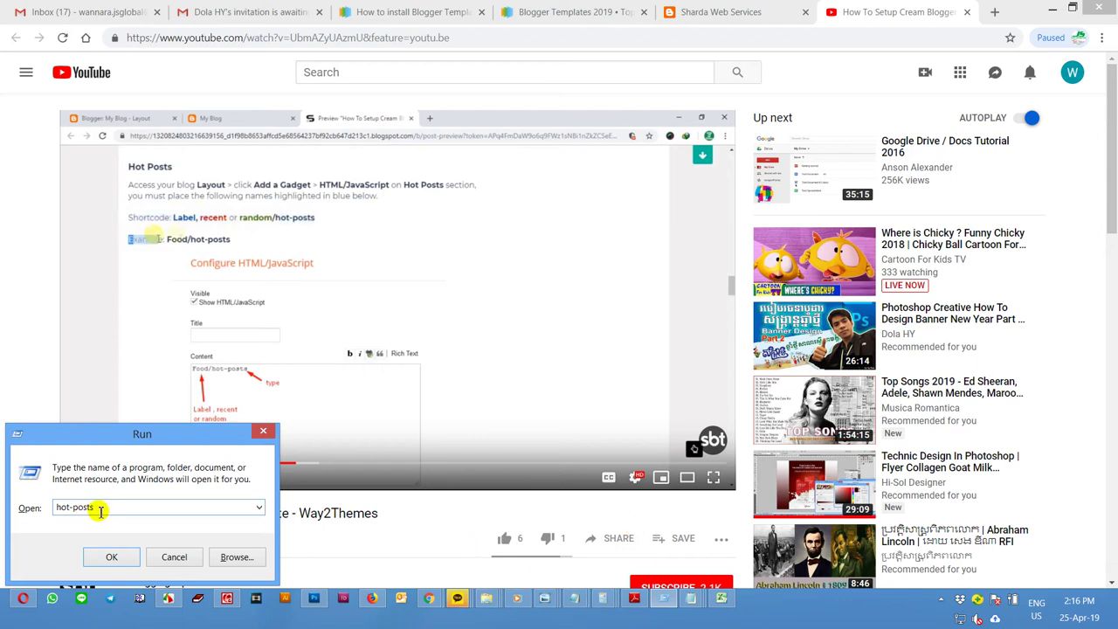
pyautogui.moveTo(109, 509); pyautogui.dragTo(42, 511)
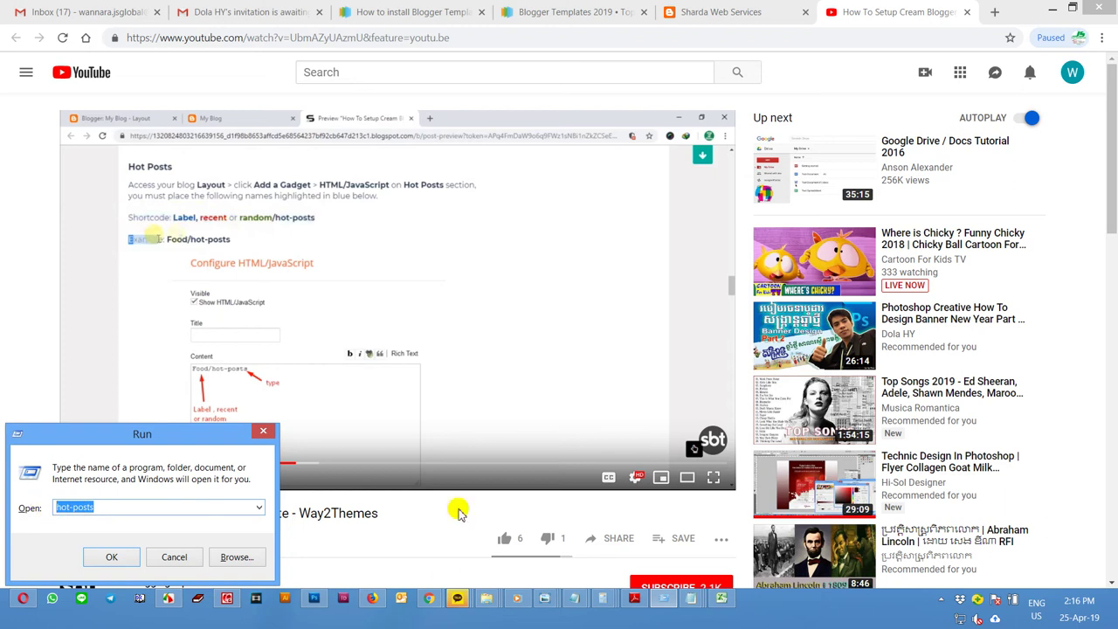
# Step: Switch back to Firefox and replace the text after the slash in the Hot Posts gadget's content, so it reads Mask Pack/hot-posts
pyautogui.click(378, 600)
pyautogui.click(523, 26)
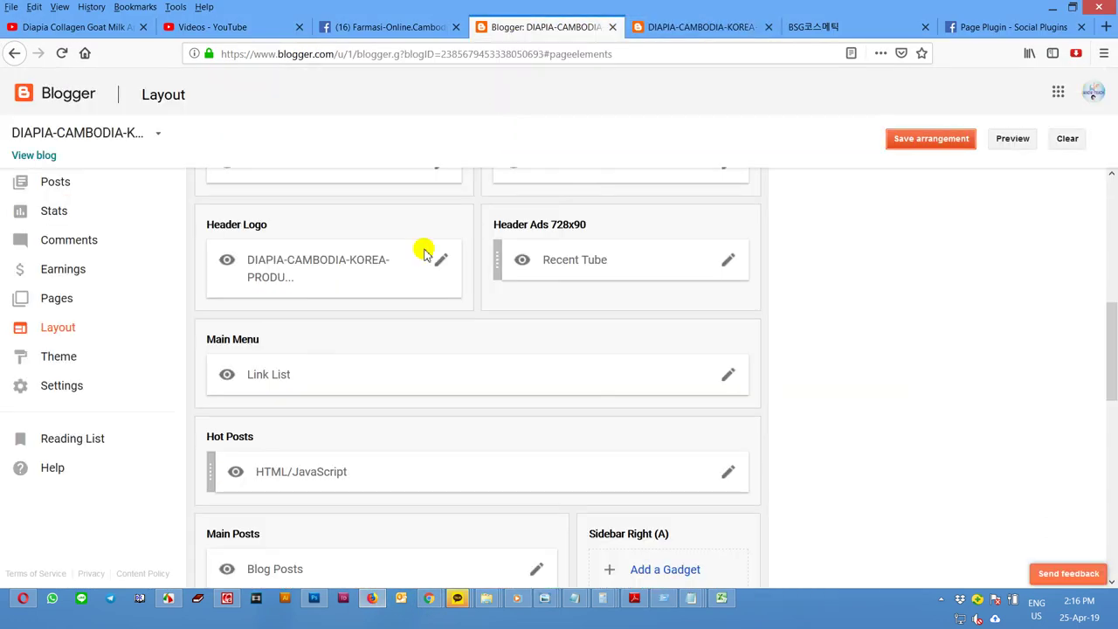
pyautogui.click(728, 472)
pyautogui.moveTo(151, 281); pyautogui.dragTo(298, 287)
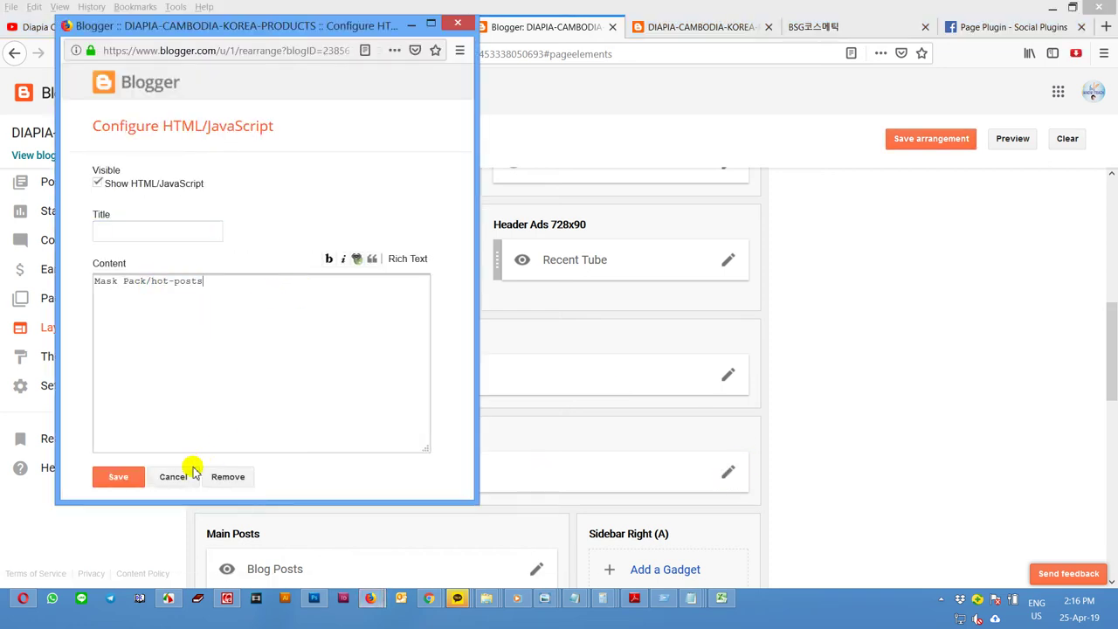
# Step: Save the edited Hot Posts gadget and the arrangement, reload the blog's home page and examine its featured posts area
pyautogui.click(120, 476)
pyautogui.click(917, 138)
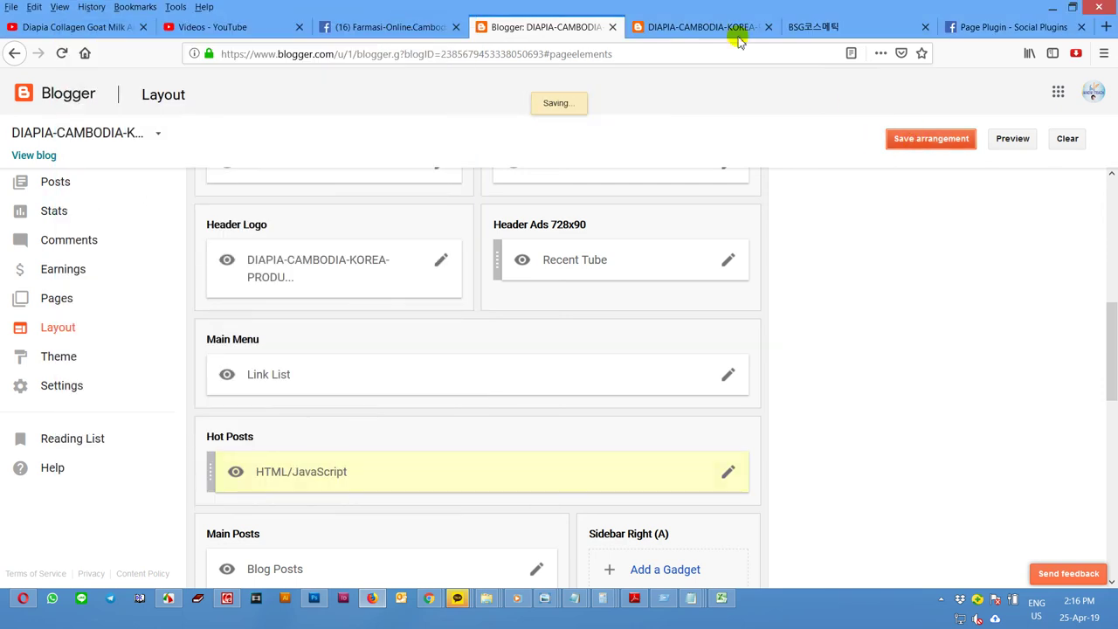
pyautogui.click(709, 27)
pyautogui.click(313, 140)
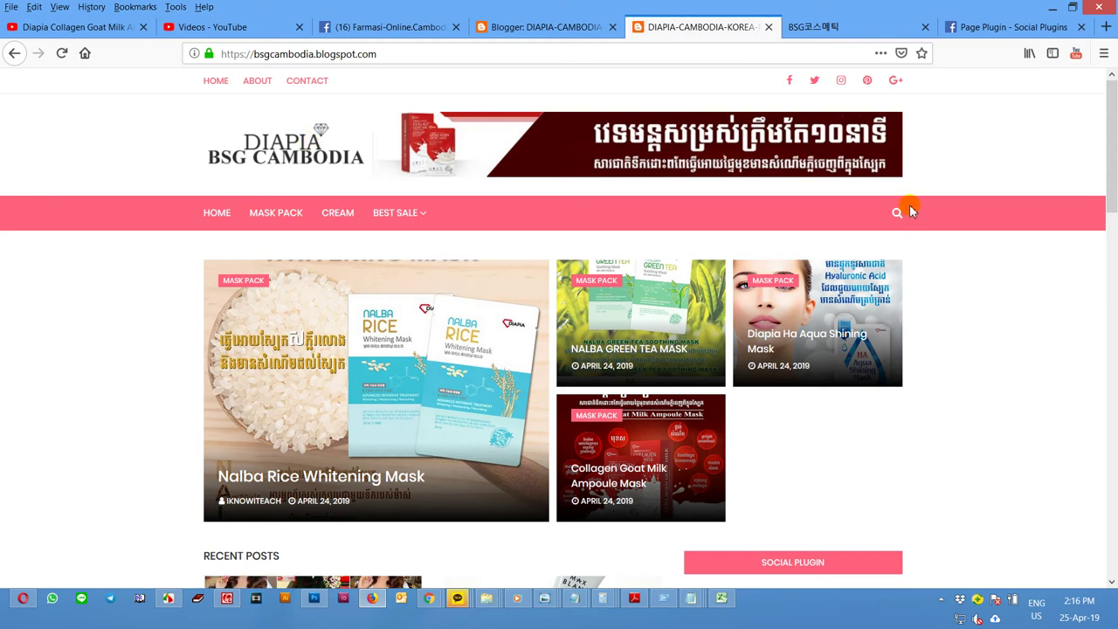
pyautogui.scroll(-3, 817, 487)
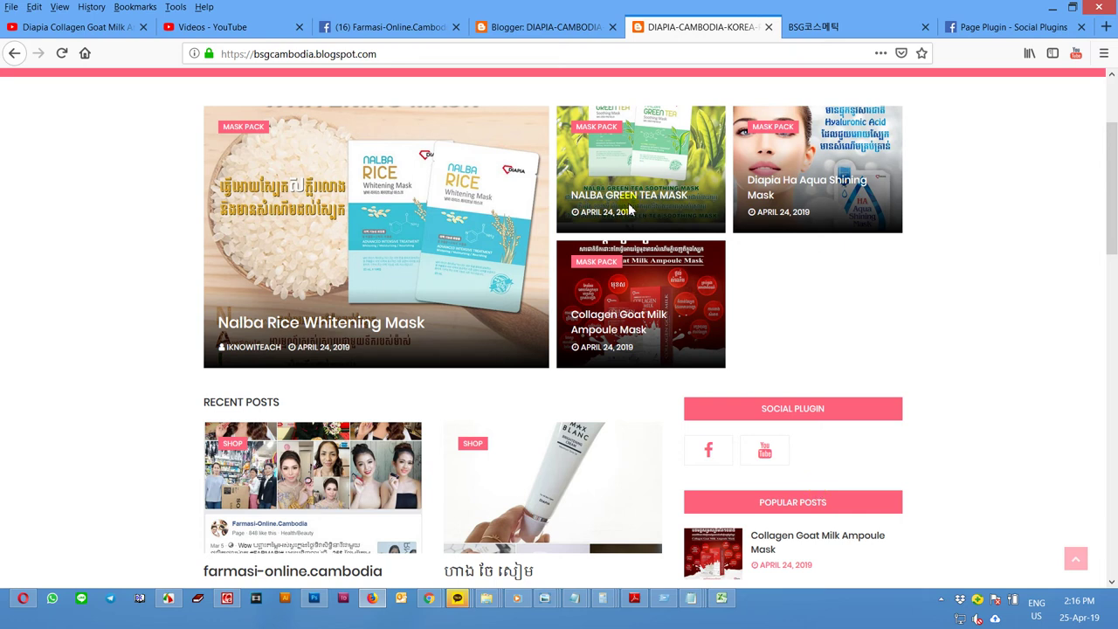
pyautogui.scroll(-6, 621, 391)
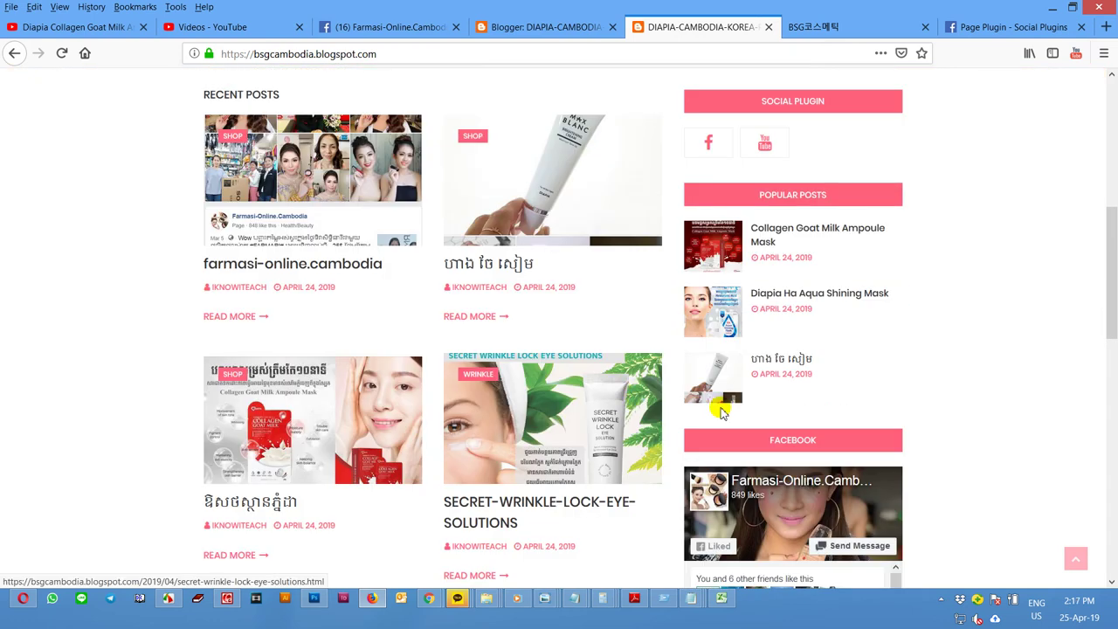
pyautogui.scroll(9, 764, 415)
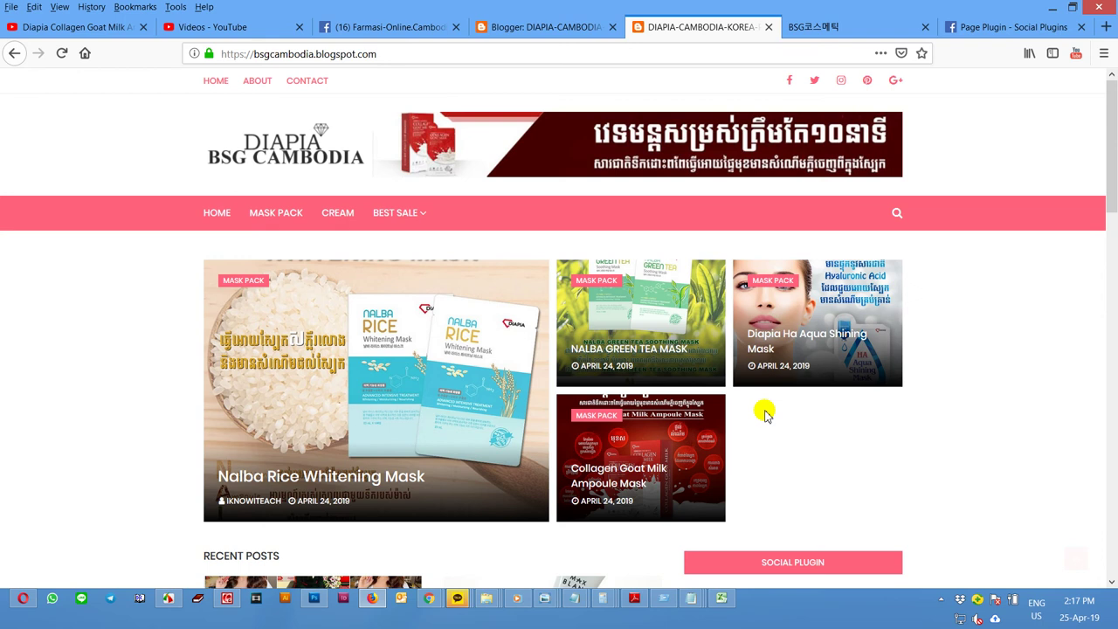
# Step: Open the Shop label page from the blog's footer categories and copy the page's URL
pyautogui.click(549, 27)
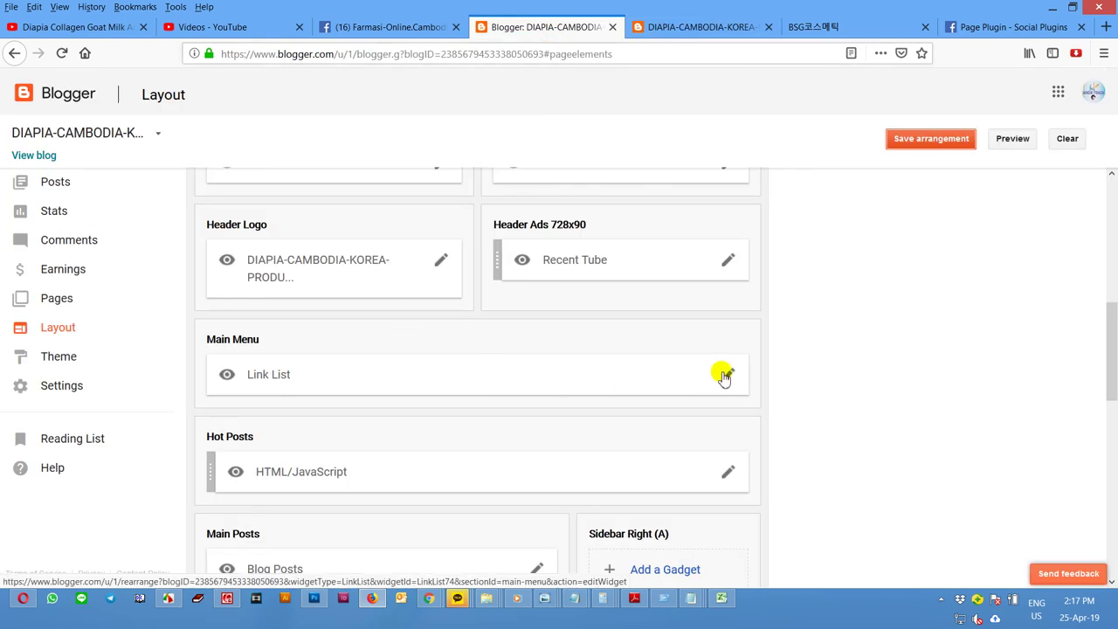
pyautogui.click(653, 26)
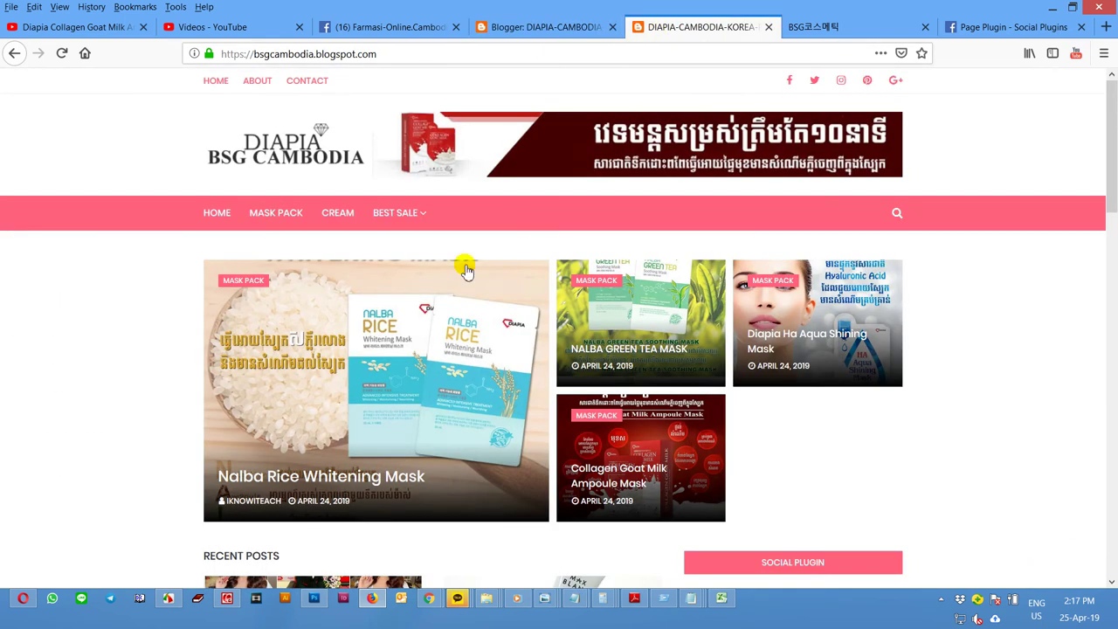
pyautogui.scroll(-10, 431, 324)
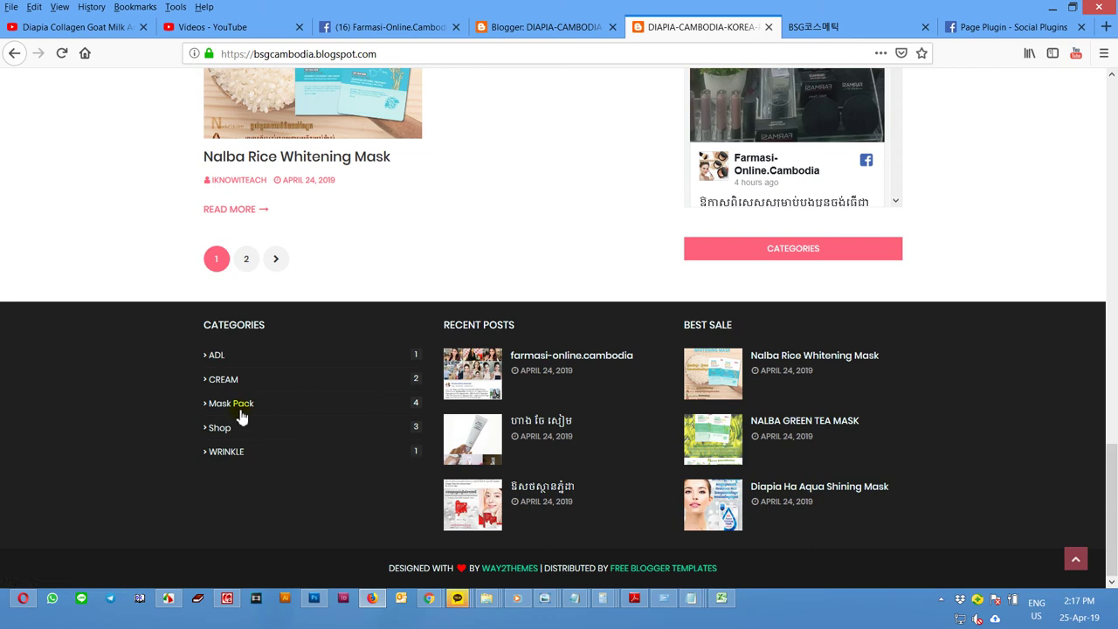
pyautogui.click(227, 432)
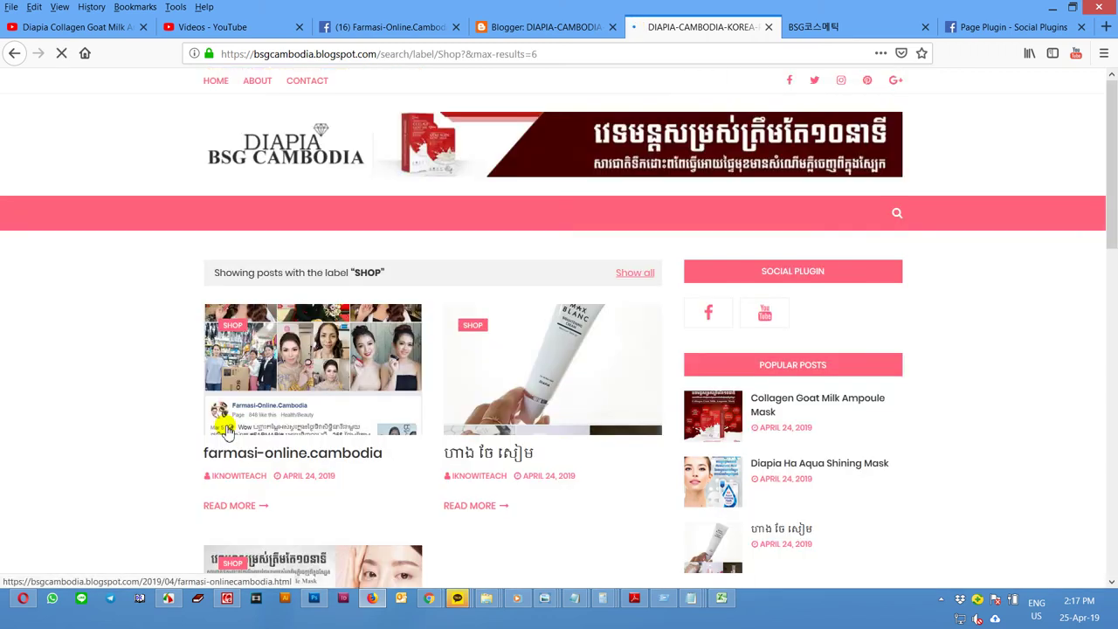
pyautogui.click(522, 54)
pyautogui.rightClick(523, 54)
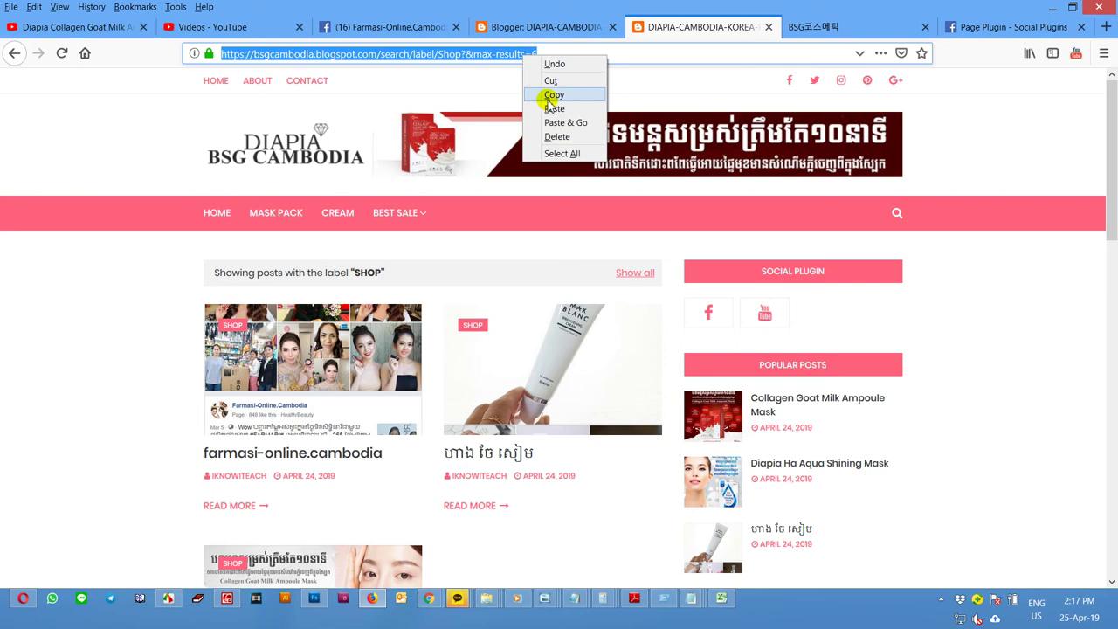
pyautogui.click(554, 94)
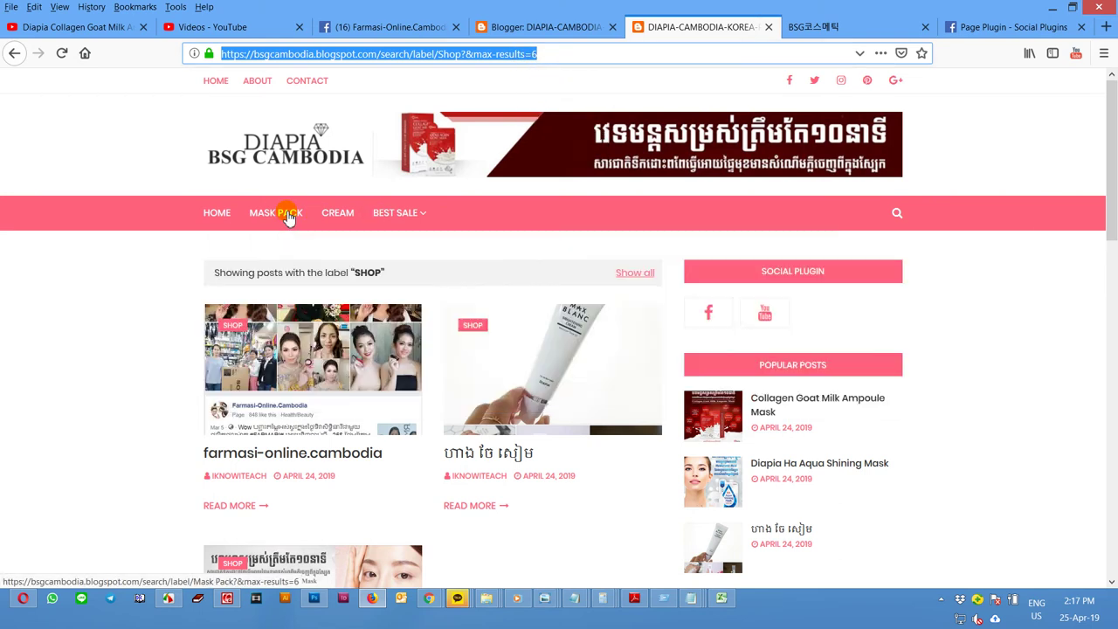
# Step: Add a link named Shop with the copied Shop label URL to the layout's Main Menu link list
pyautogui.moveTo(398, 217)
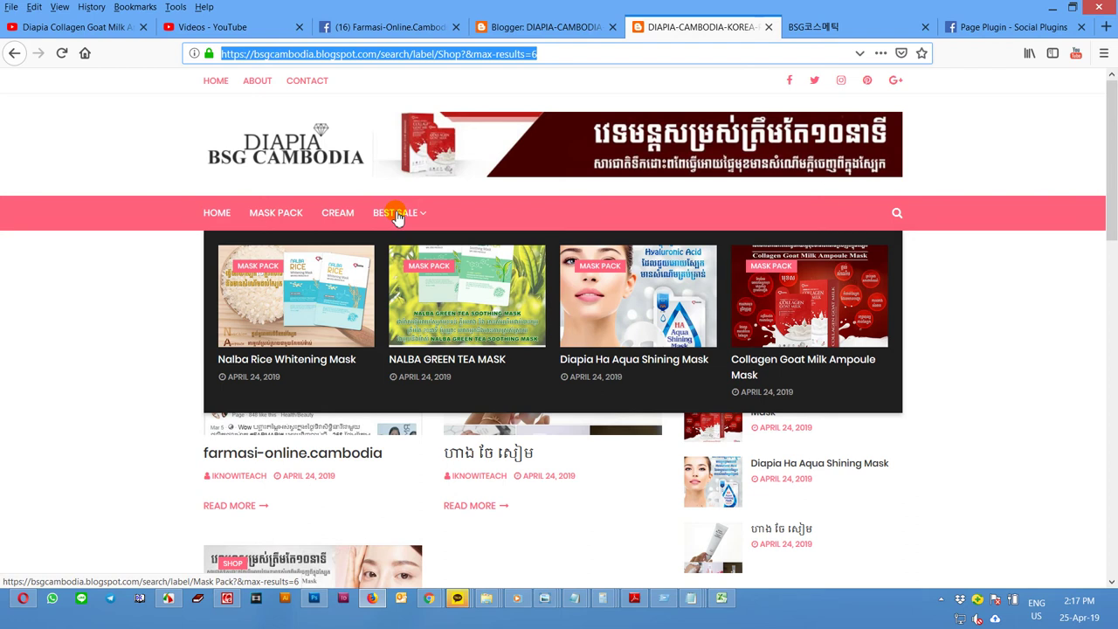
pyautogui.click(504, 24)
pyautogui.scroll(1, 472, 322)
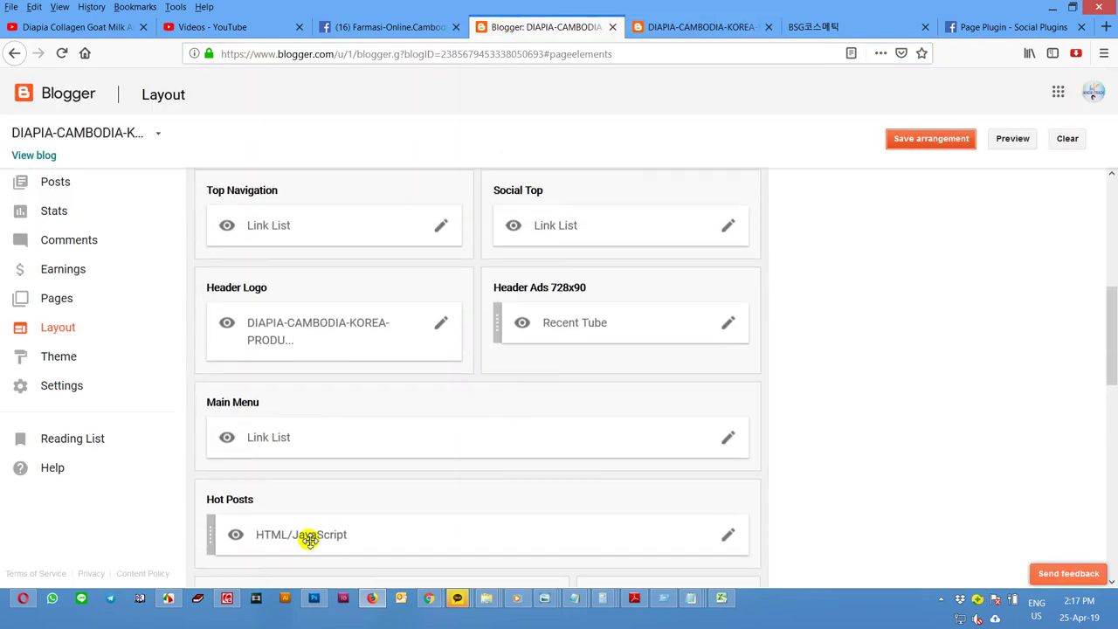
pyautogui.click(369, 598)
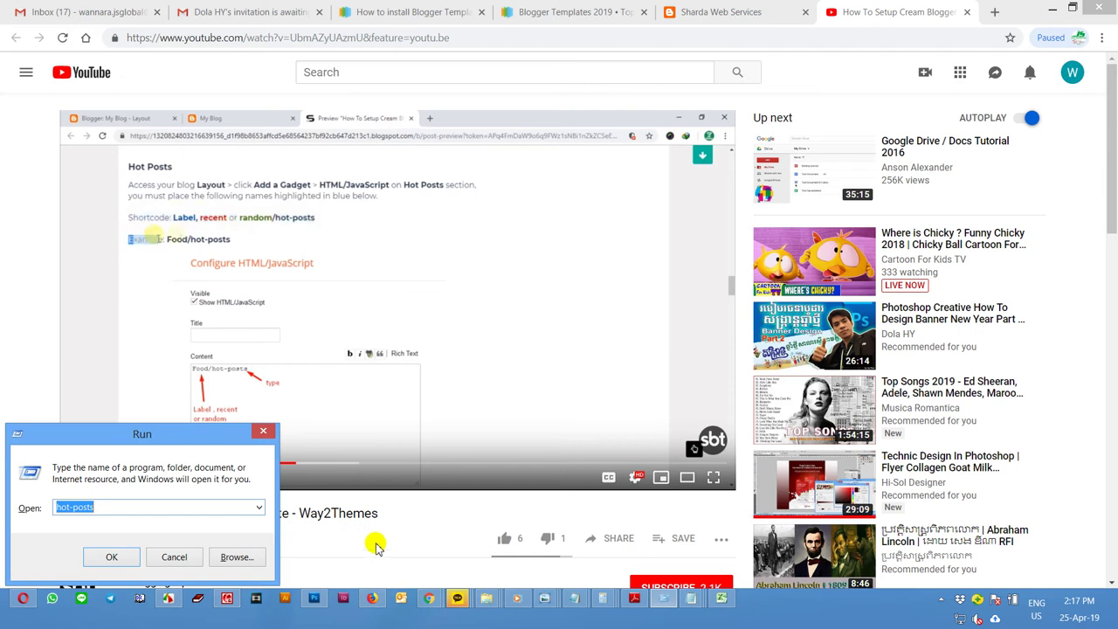
pyautogui.click(372, 599)
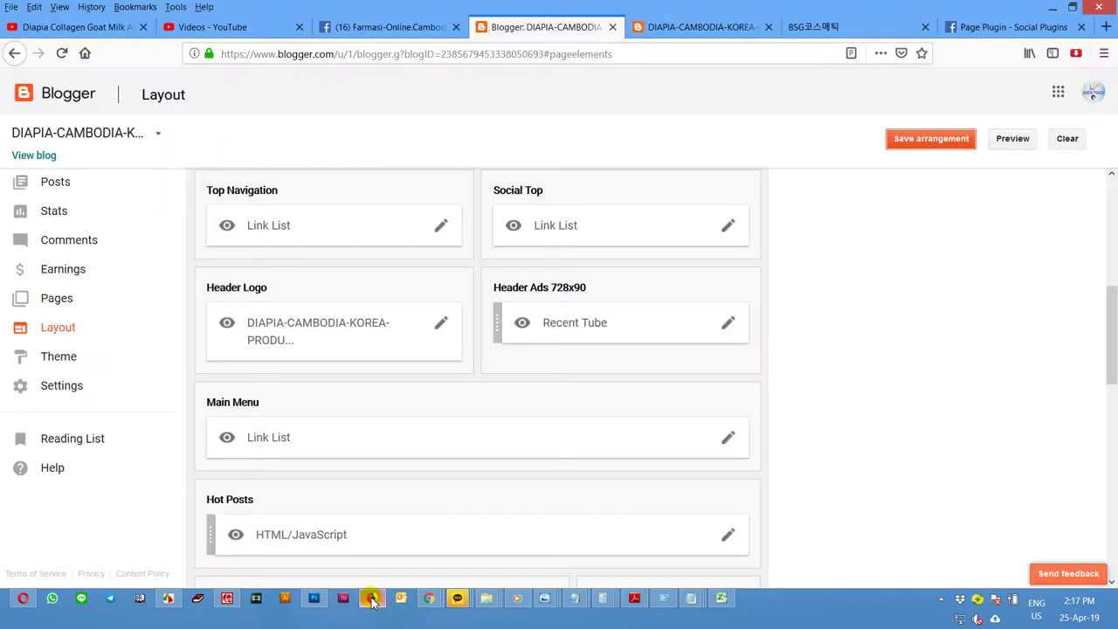
pyautogui.click(727, 437)
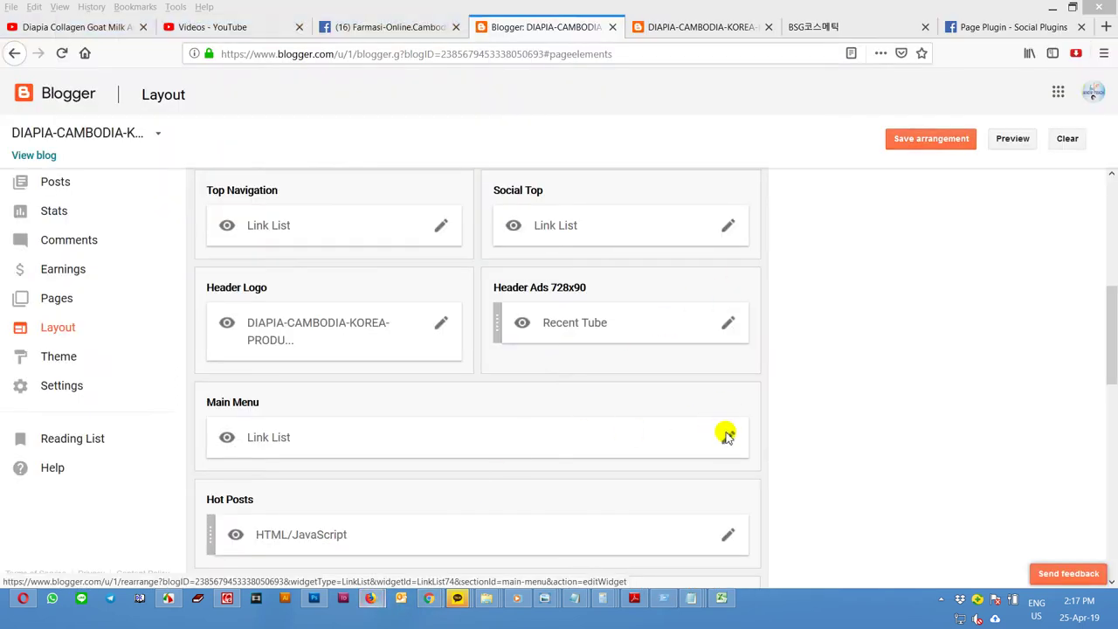
pyautogui.write('Shop')
pyautogui.press('Tab')
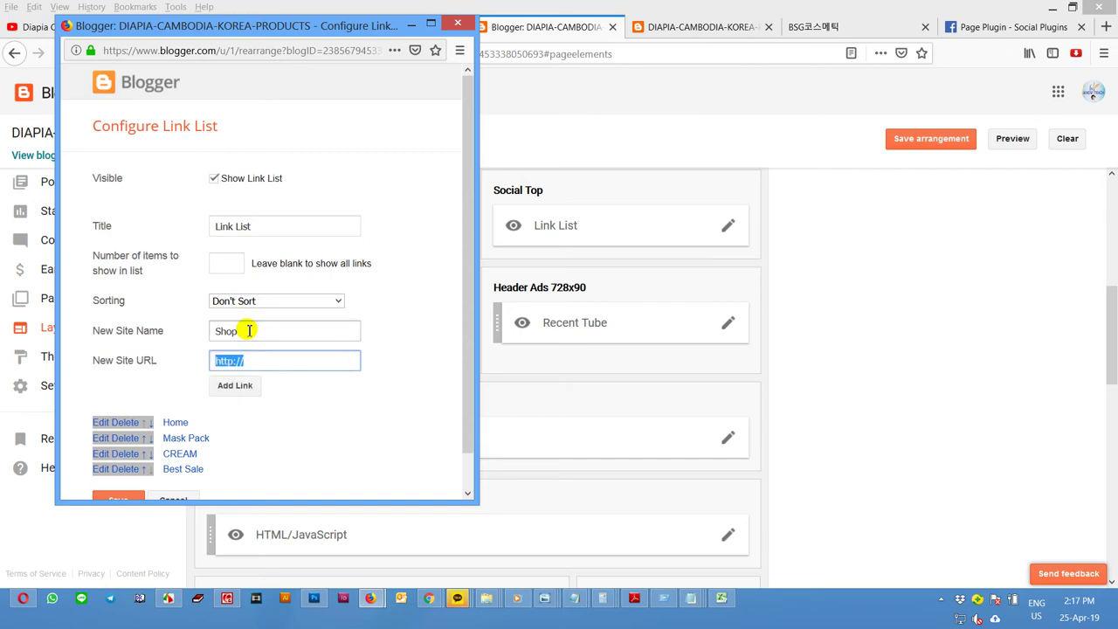
pyautogui.hotkey('ctrl', 'v')
pyautogui.click(238, 385)
pyautogui.scroll(-1, 270, 428)
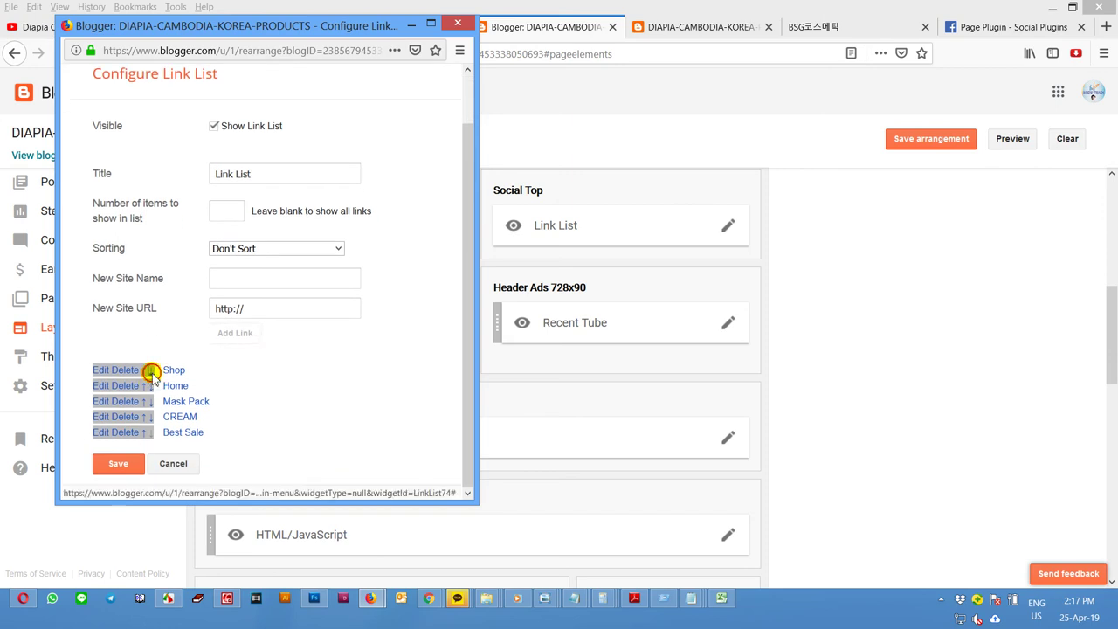
# Step: Move the Shop link between CREAM and Best Sale in the Main Menu list, and save the list and the arrangement
pyautogui.click(149, 371)
pyautogui.click(150, 438)
pyautogui.scroll(-1, 253, 452)
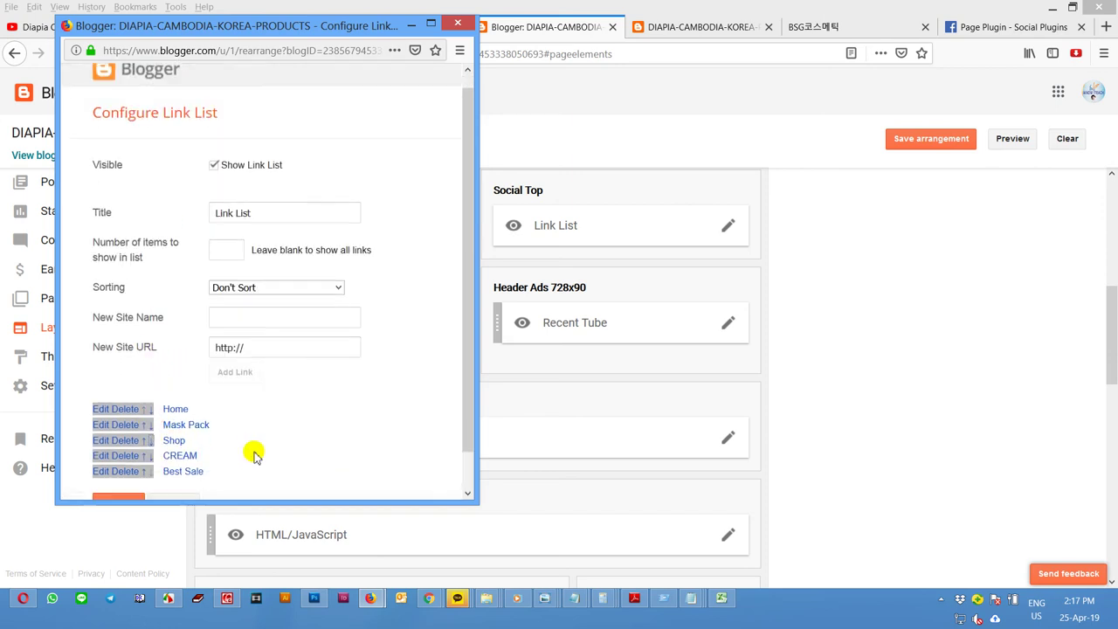
pyautogui.click(149, 403)
pyautogui.scroll(-1, 285, 427)
pyautogui.click(136, 468)
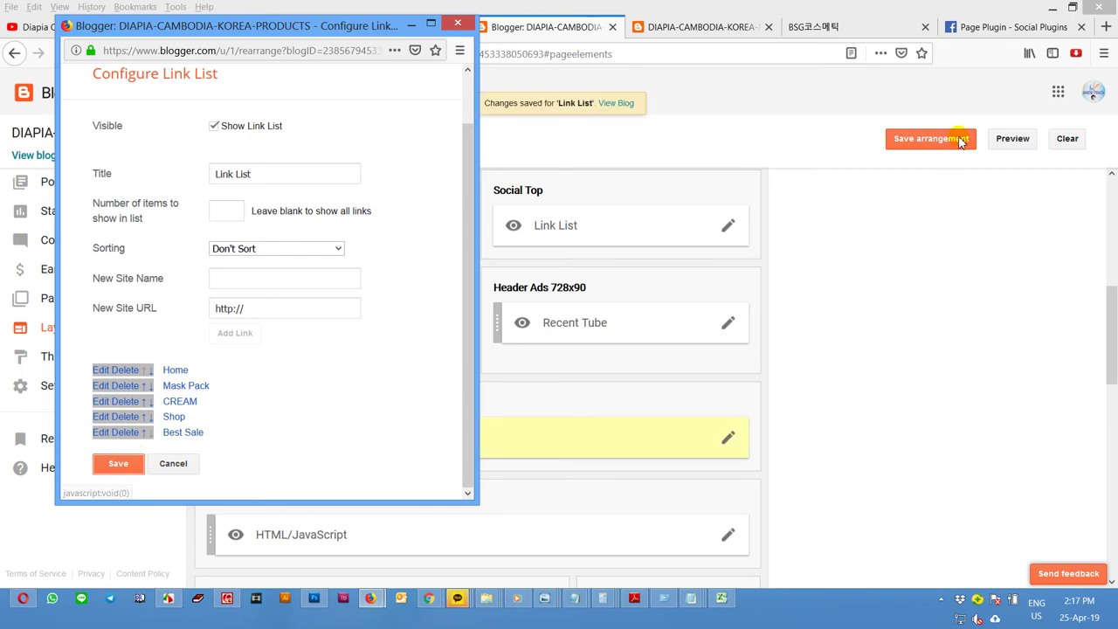
pyautogui.click(942, 138)
# Step: Open the blog's home page and check the Mask Pack, Cream and Shop links in its main menu
pyautogui.click(690, 27)
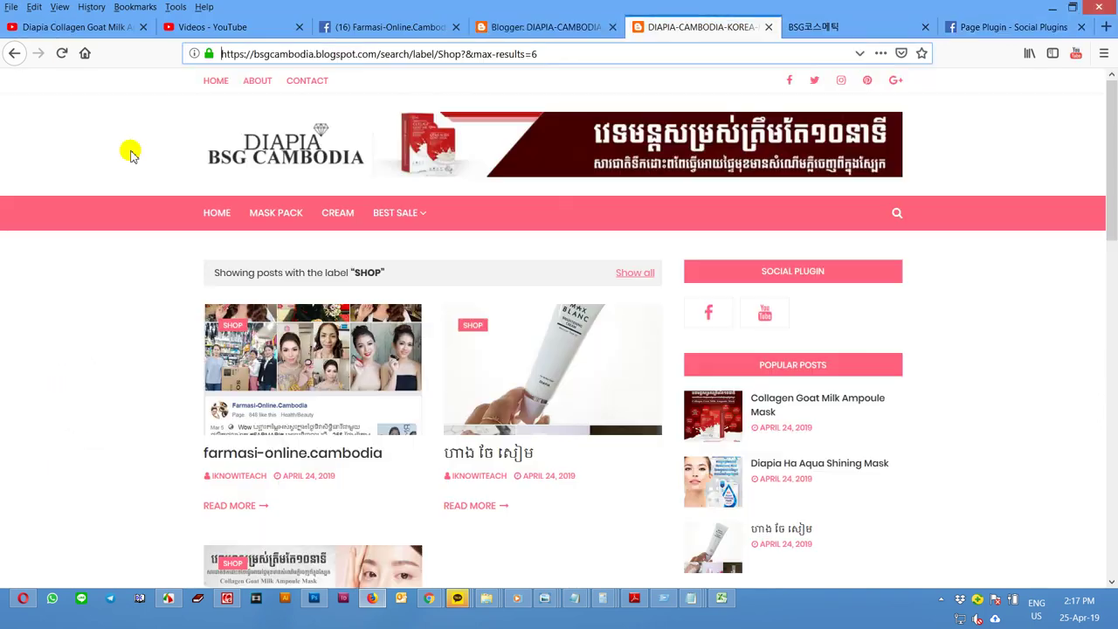
pyautogui.click(260, 155)
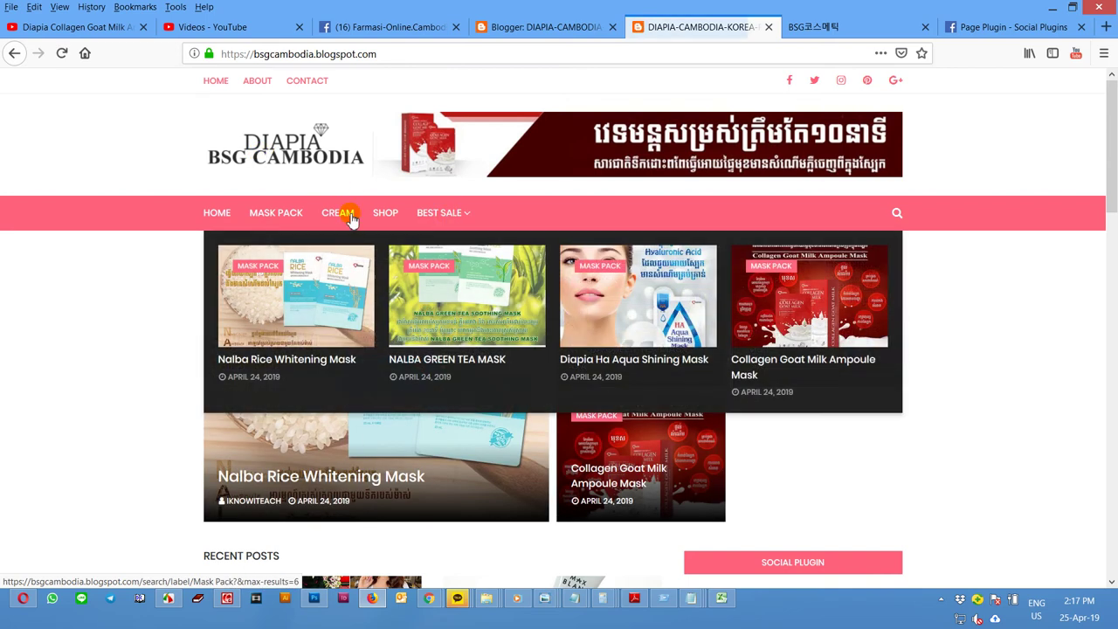
pyautogui.click(280, 215)
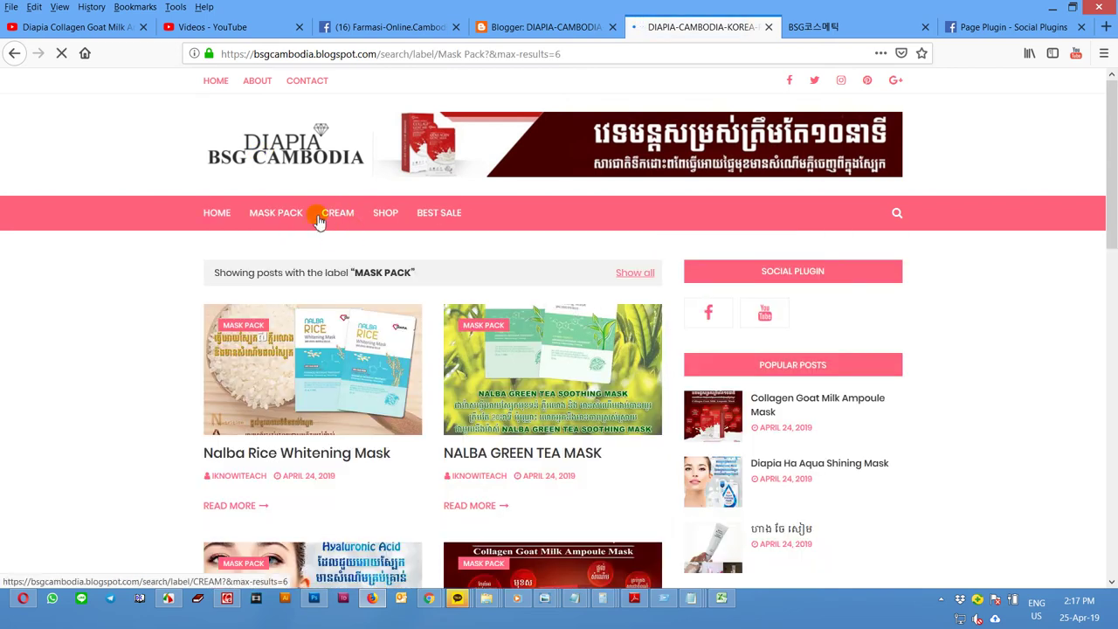
pyautogui.click(329, 215)
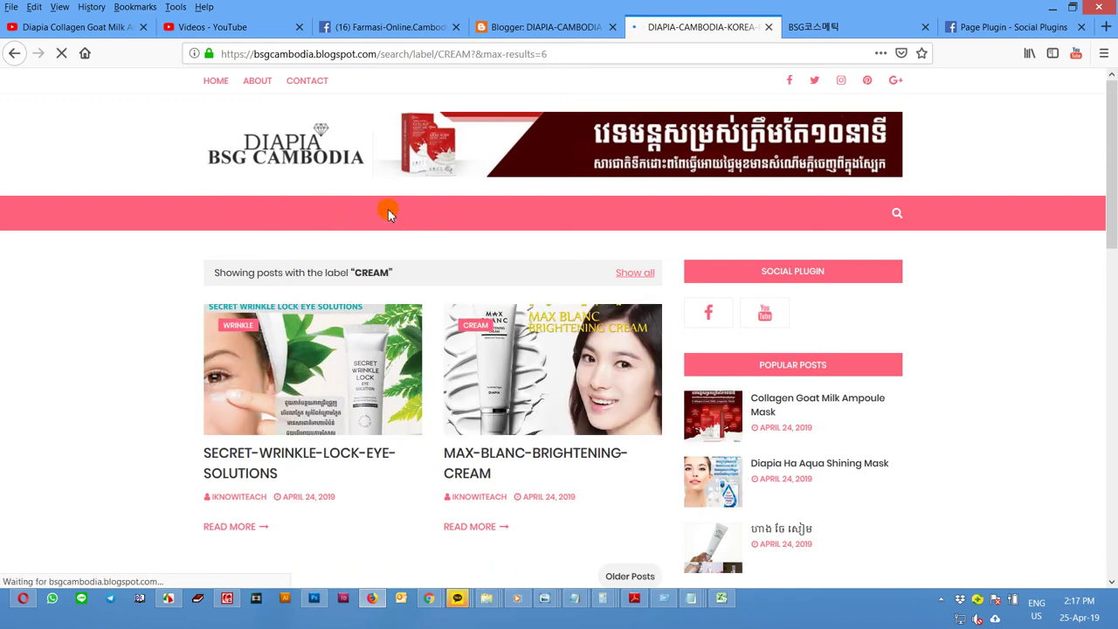
pyautogui.click(386, 216)
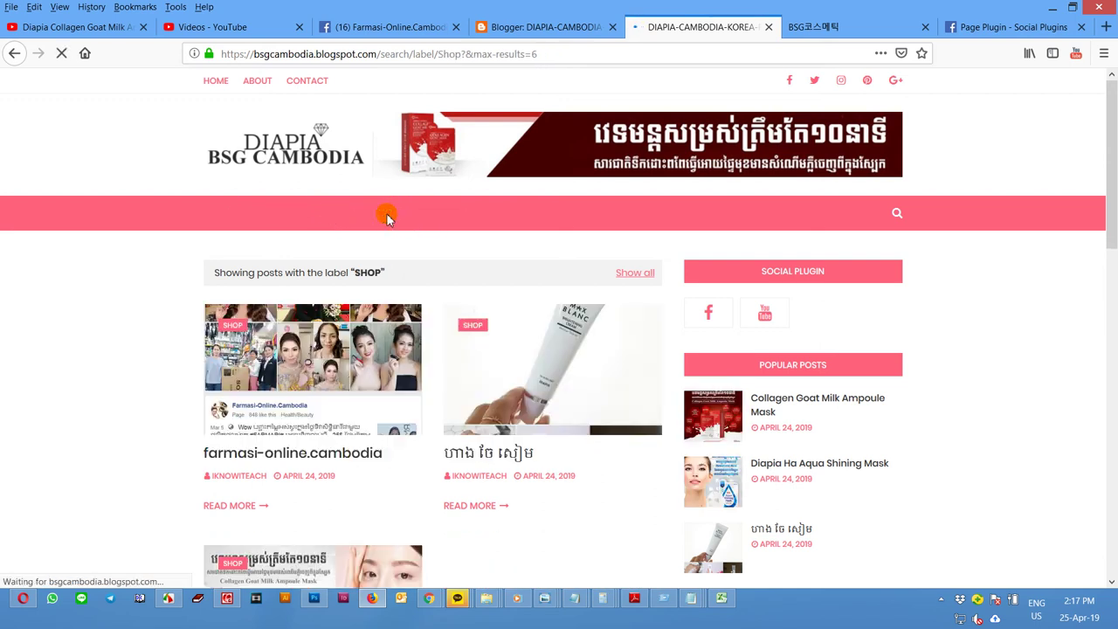
pyautogui.moveTo(431, 220)
# Step: View the posts under the WRINKLE footer category and the CREAM menu label
pyautogui.scroll(-10, 755, 399)
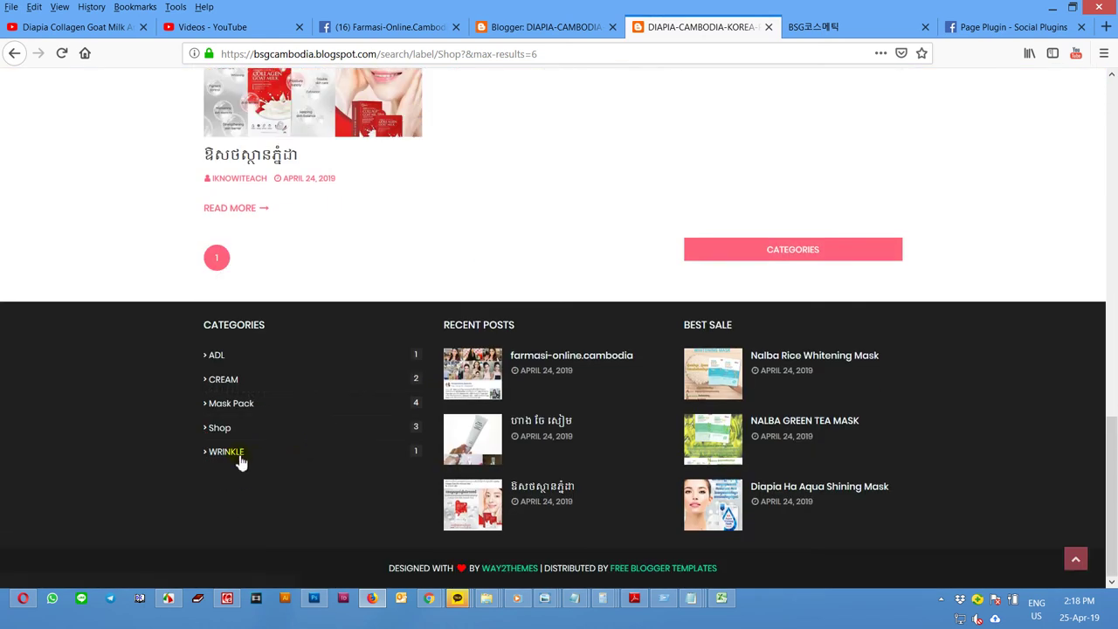
pyautogui.click(240, 456)
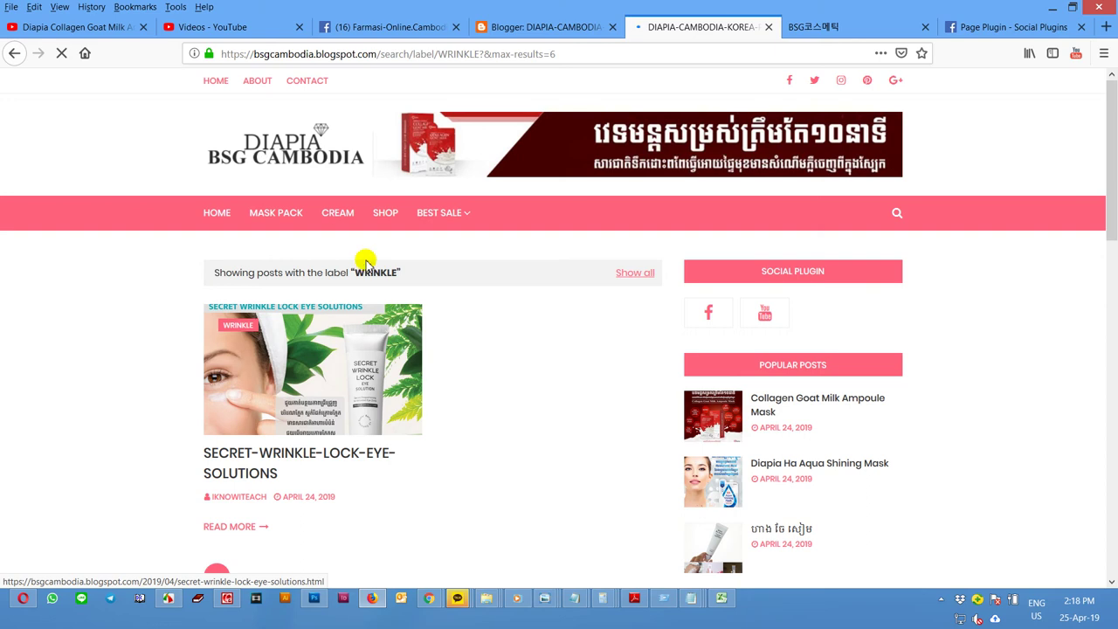
pyautogui.click(338, 212)
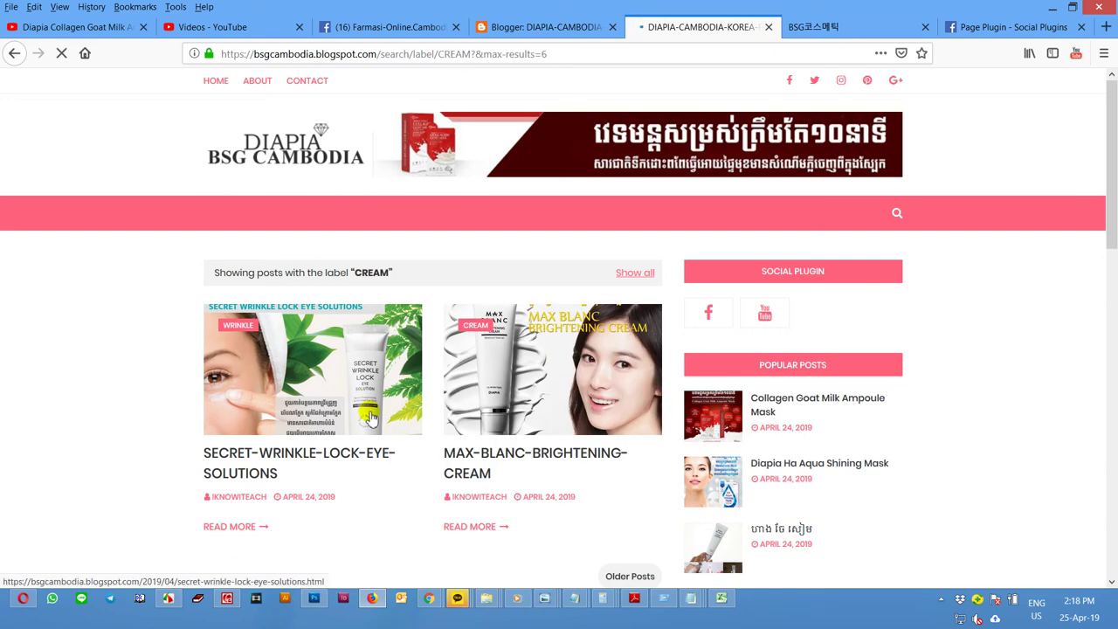
pyautogui.scroll(-5, 361, 437)
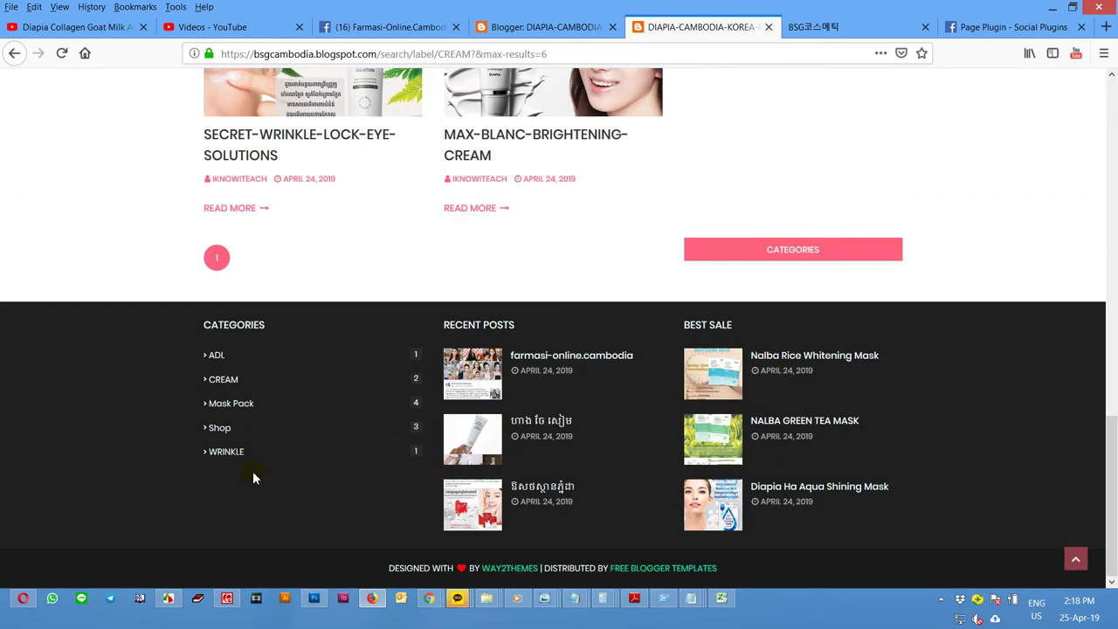
# Step: Copy the word Serum from the ADL Power Serum post title and paste it as a new Main Menu link's name
pyautogui.click(216, 361)
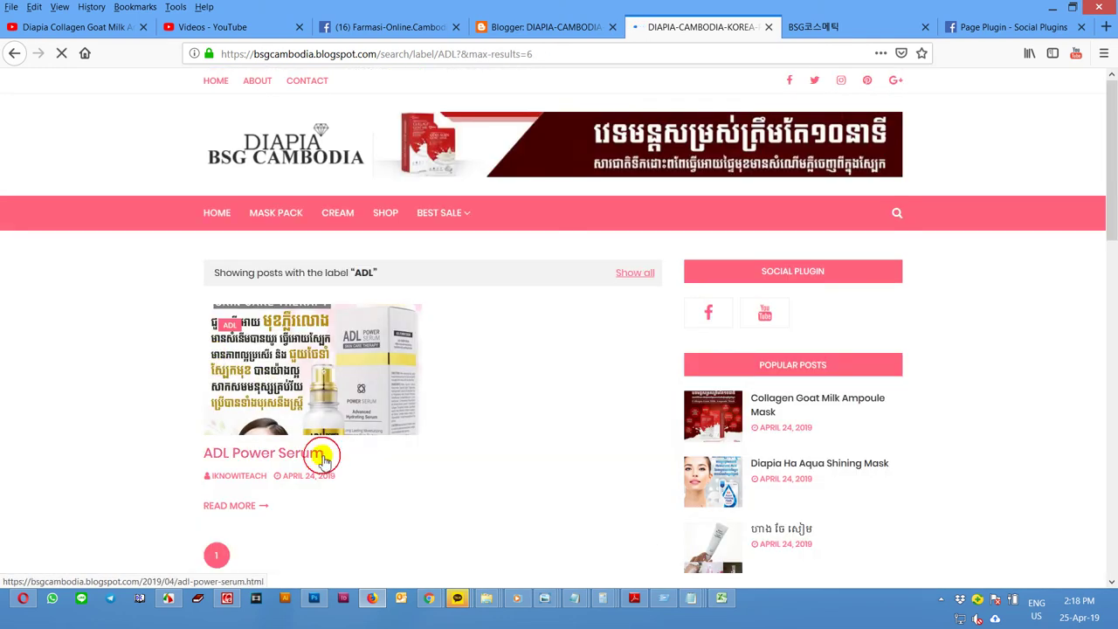
pyautogui.click(283, 460)
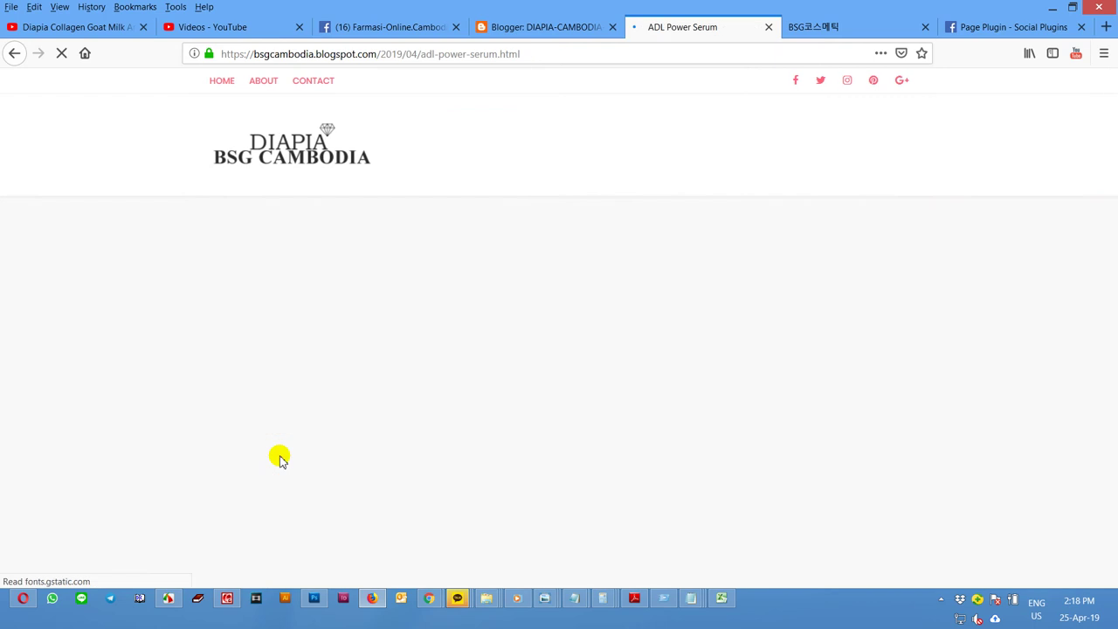
pyautogui.moveTo(389, 299); pyautogui.dragTo(312, 299)
pyautogui.click(568, 29)
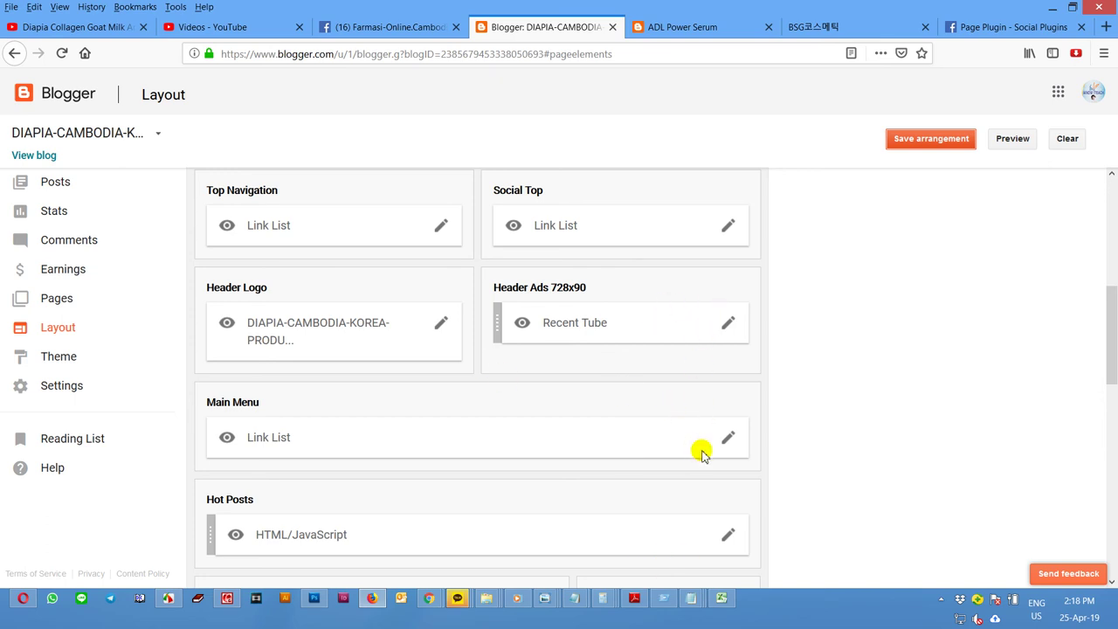
pyautogui.click(729, 437)
pyautogui.click(262, 332)
pyautogui.hotkey('ctrl', 'v')
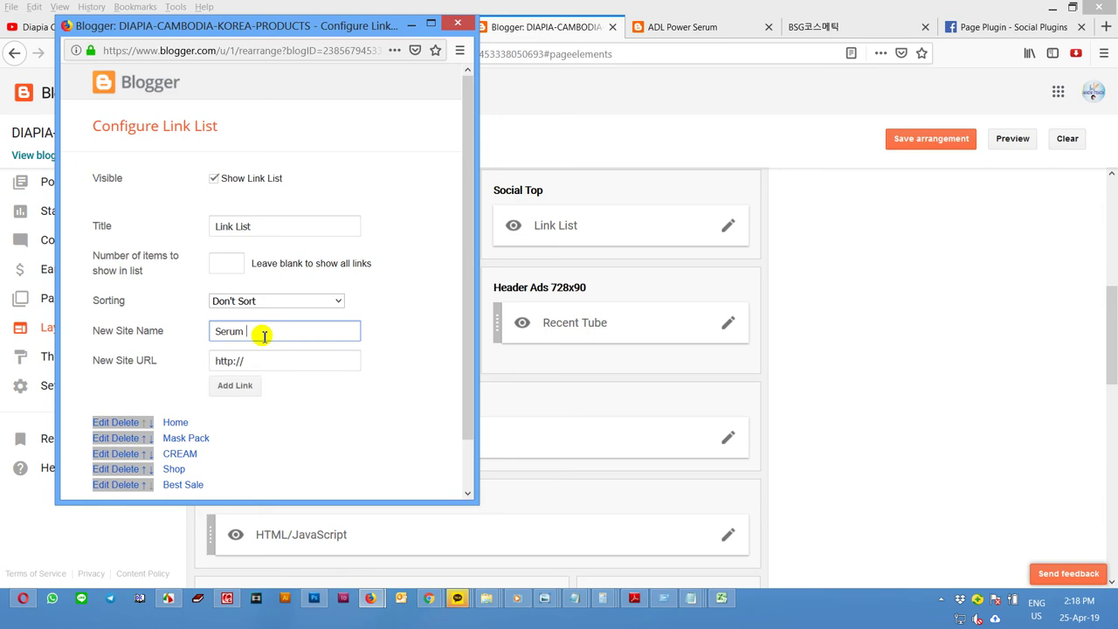
# Step: Open the ADL label page from the post's breadcrumb and copy the page's URL
pyautogui.click(674, 29)
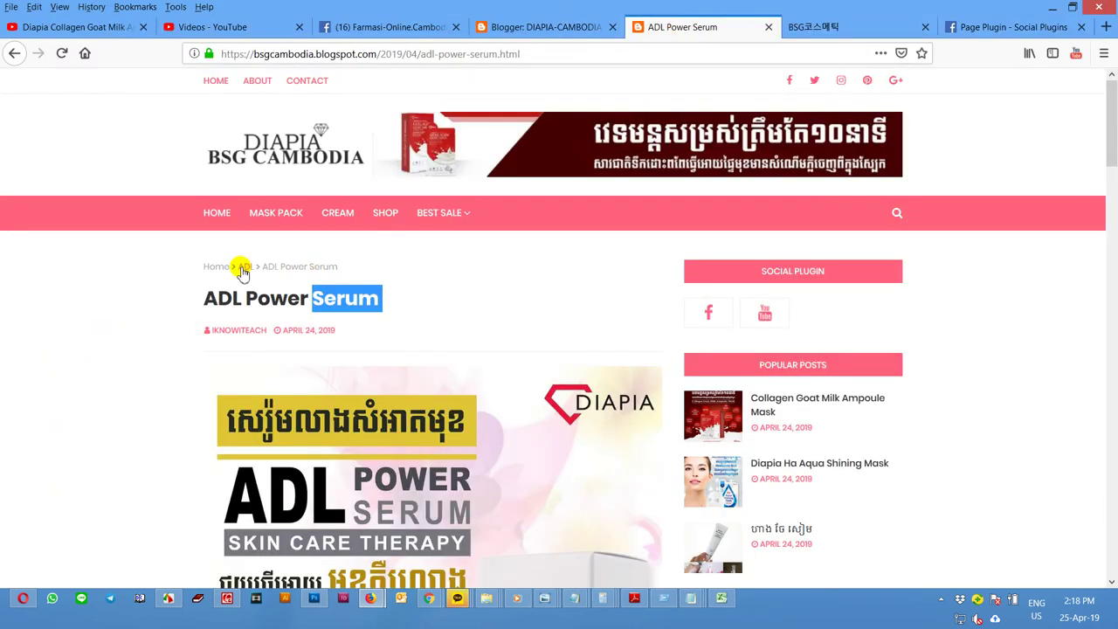
pyautogui.click(244, 269)
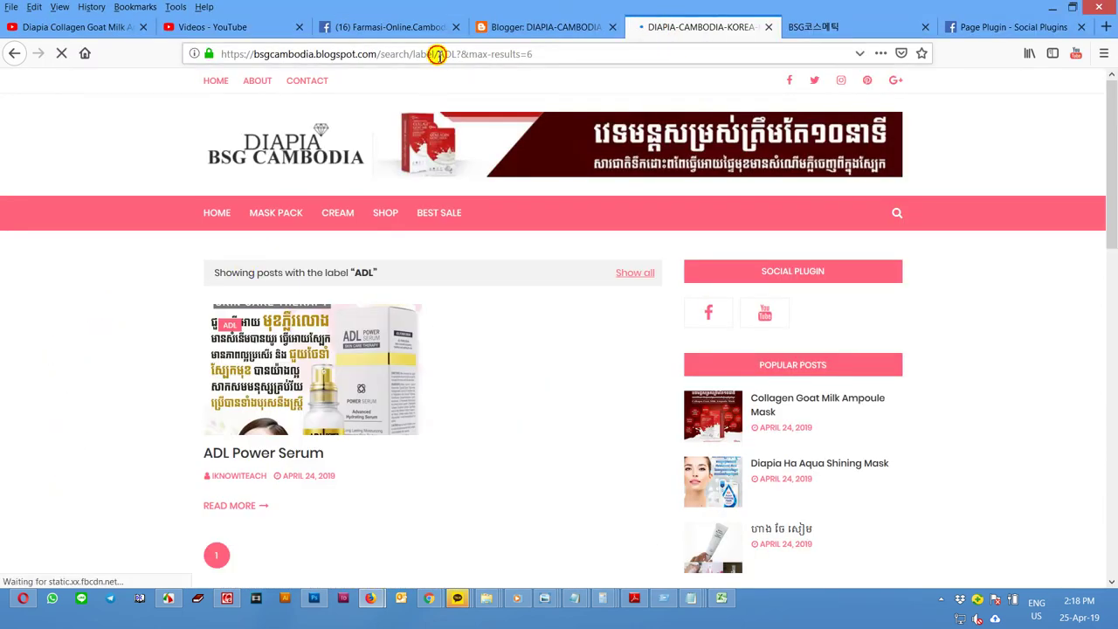
pyautogui.click(437, 53)
pyautogui.rightClick(439, 54)
pyautogui.click(470, 96)
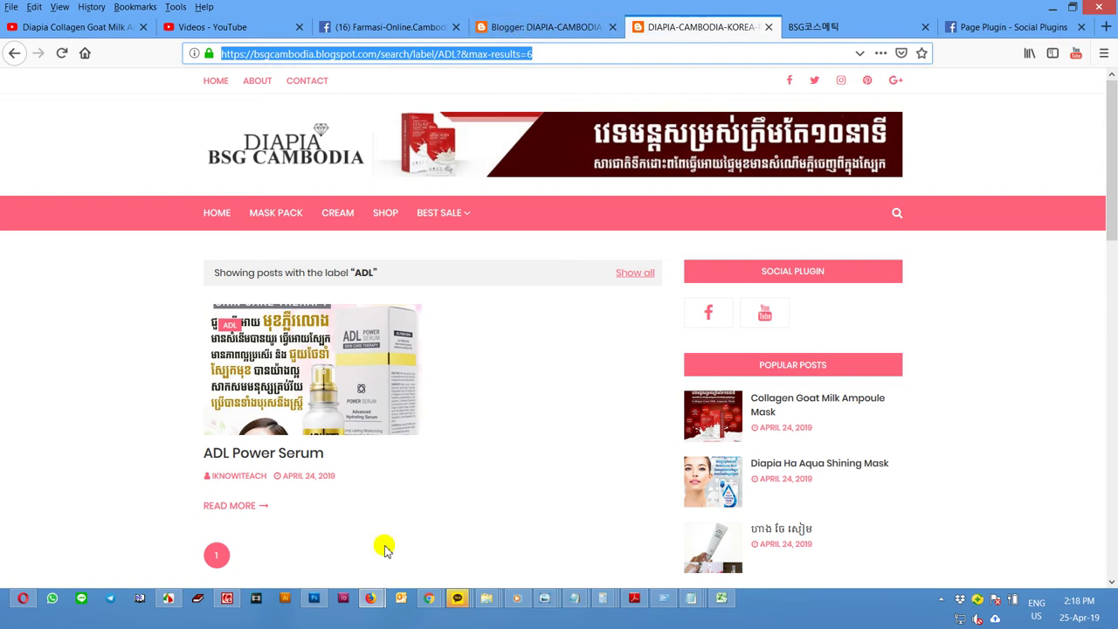
# Step: Paste the ADL label URL as the new site's URL and add the Serum link to the list
pyautogui.moveTo(378, 594)
pyautogui.click(464, 551)
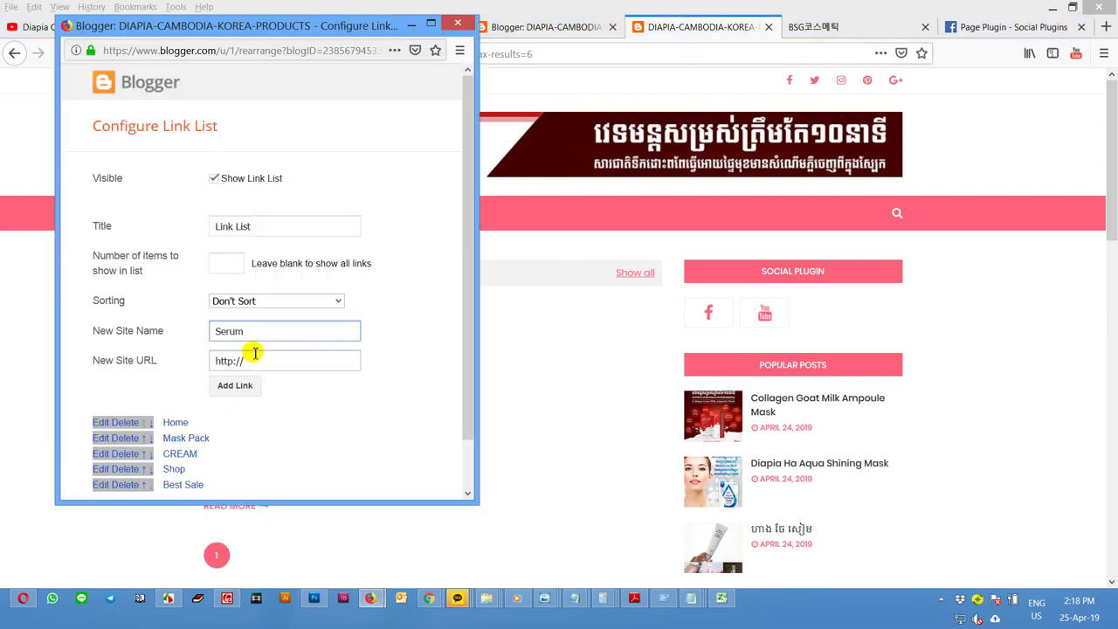
pyautogui.hotkey('ctrl', 'a')
pyautogui.hotkey('ctrl', 'v')
pyautogui.click(235, 386)
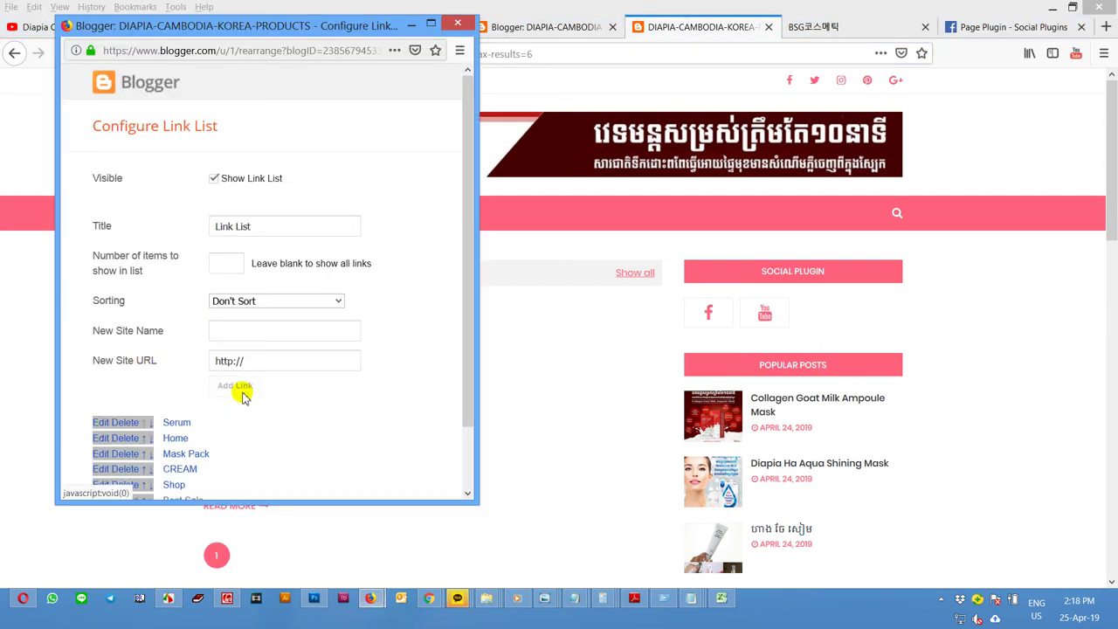
# Step: Move Serum below CREAM and Shop below Best Sale in the link list, and save the list and the arrangement
pyautogui.click(151, 424)
pyautogui.scroll(-2, 170, 424)
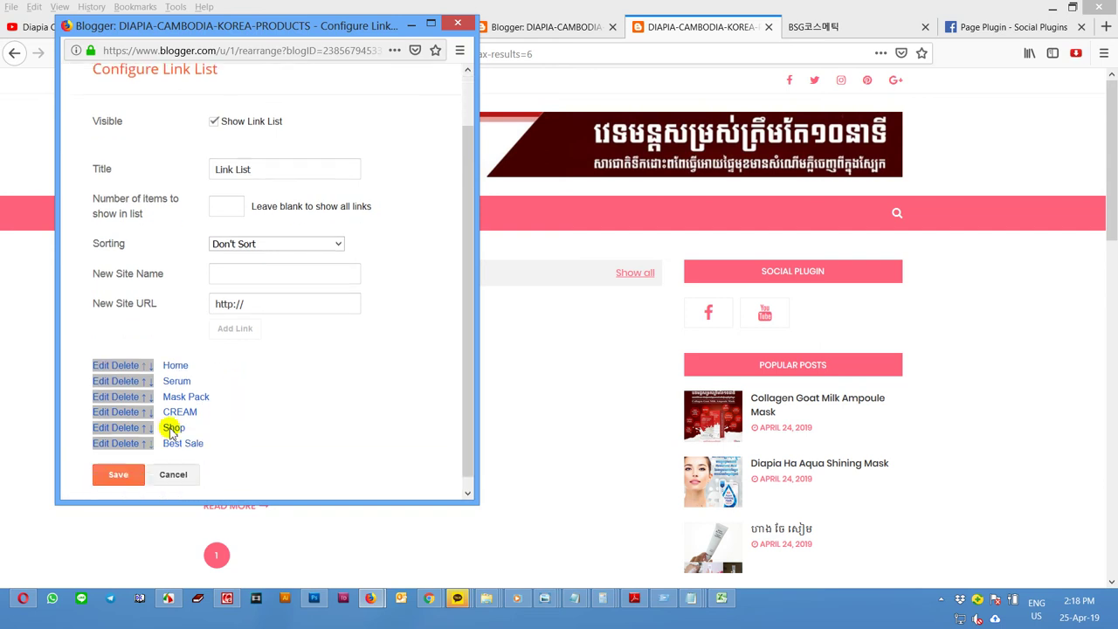
pyautogui.click(150, 376)
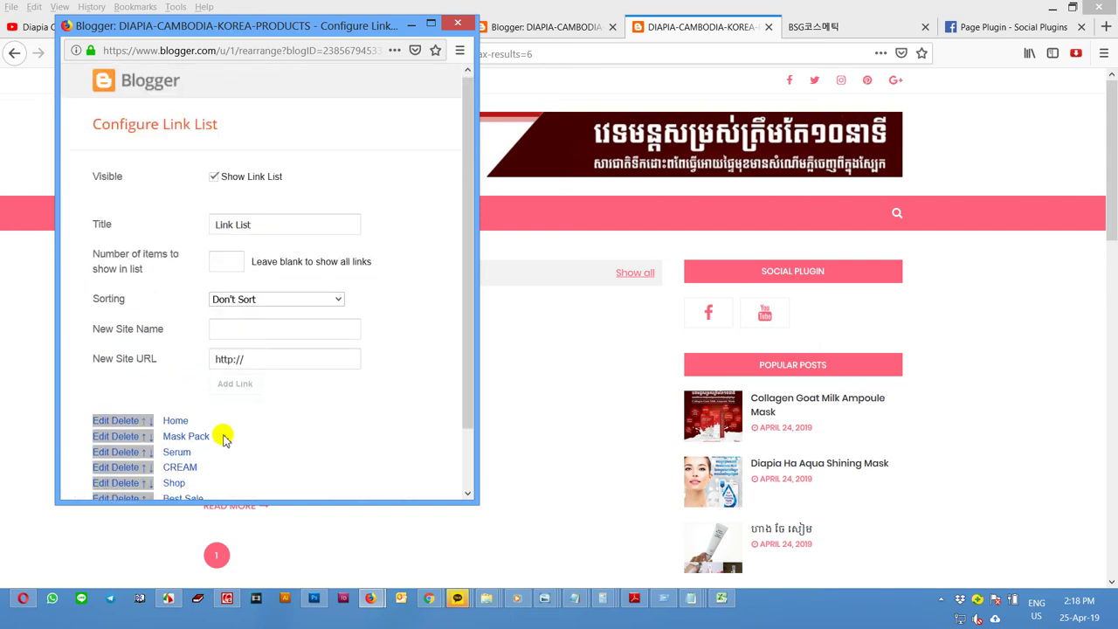
pyautogui.scroll(-2, 175, 419)
pyautogui.click(150, 387)
pyautogui.scroll(-2, 250, 428)
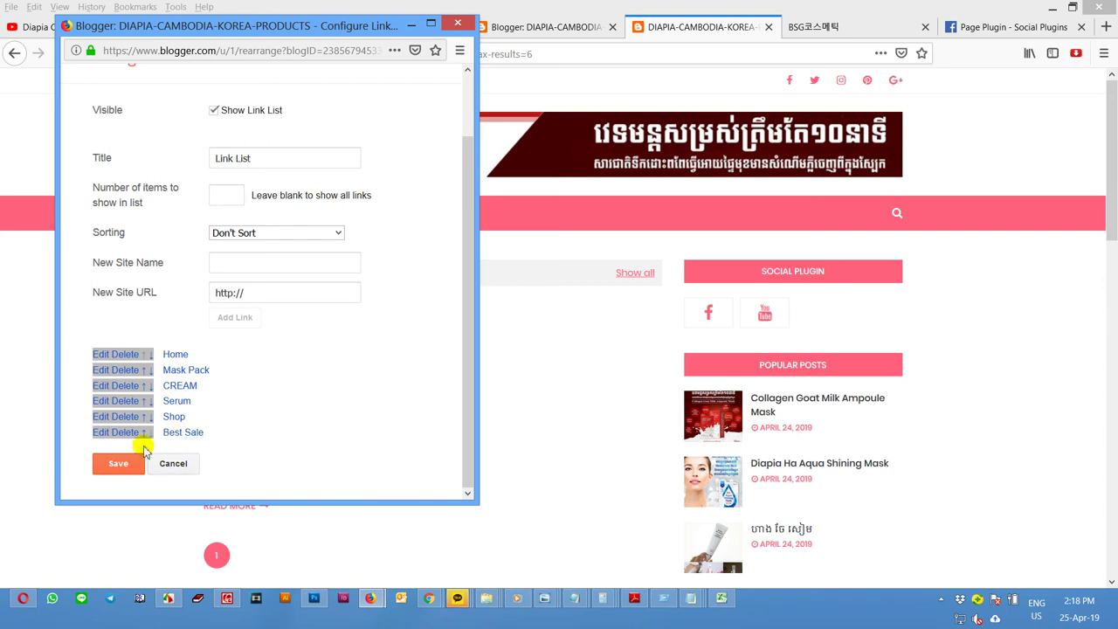
pyautogui.click(150, 419)
pyautogui.scroll(-2, 147, 441)
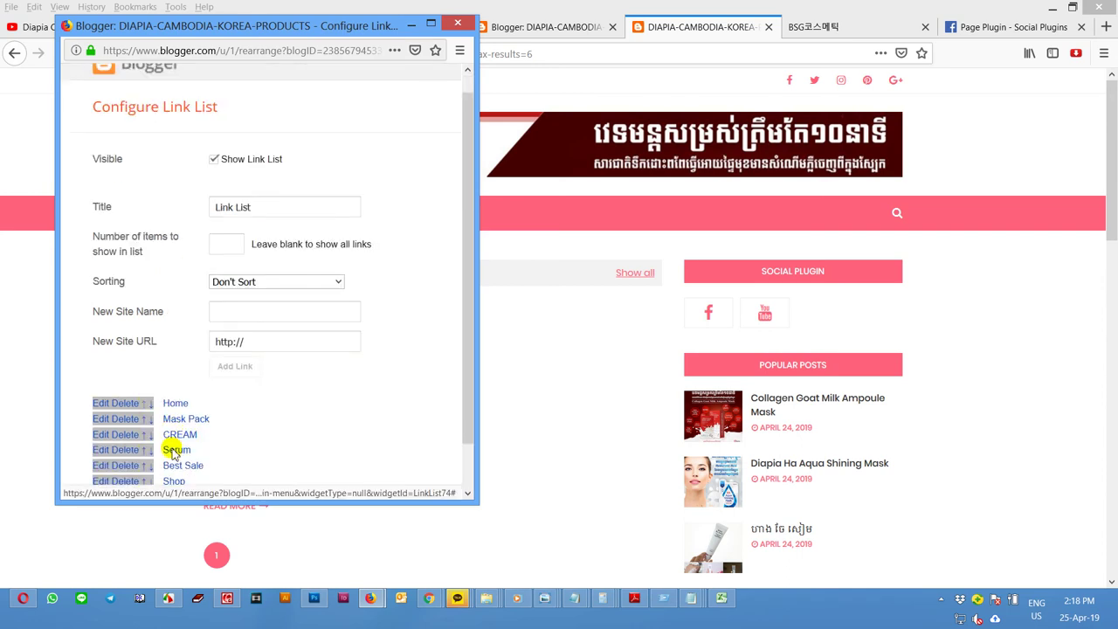
pyautogui.click(119, 464)
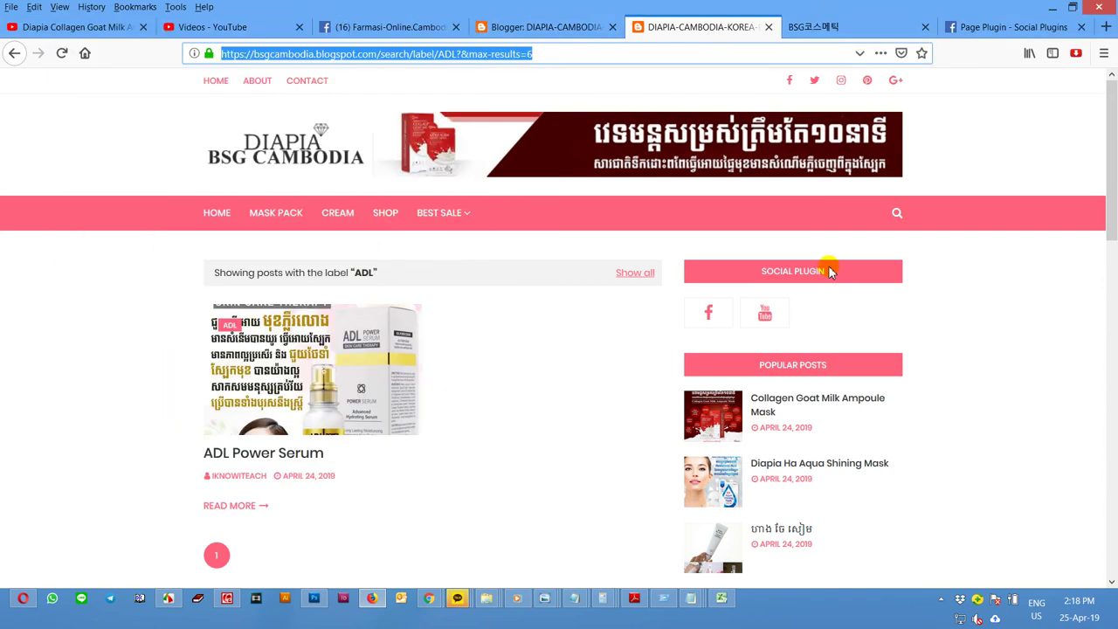
pyautogui.click(592, 22)
pyautogui.click(923, 138)
# Step: Reload the blog's home page and check where the top navigation's Contact and Home links lead
pyautogui.click(690, 26)
pyautogui.click(339, 128)
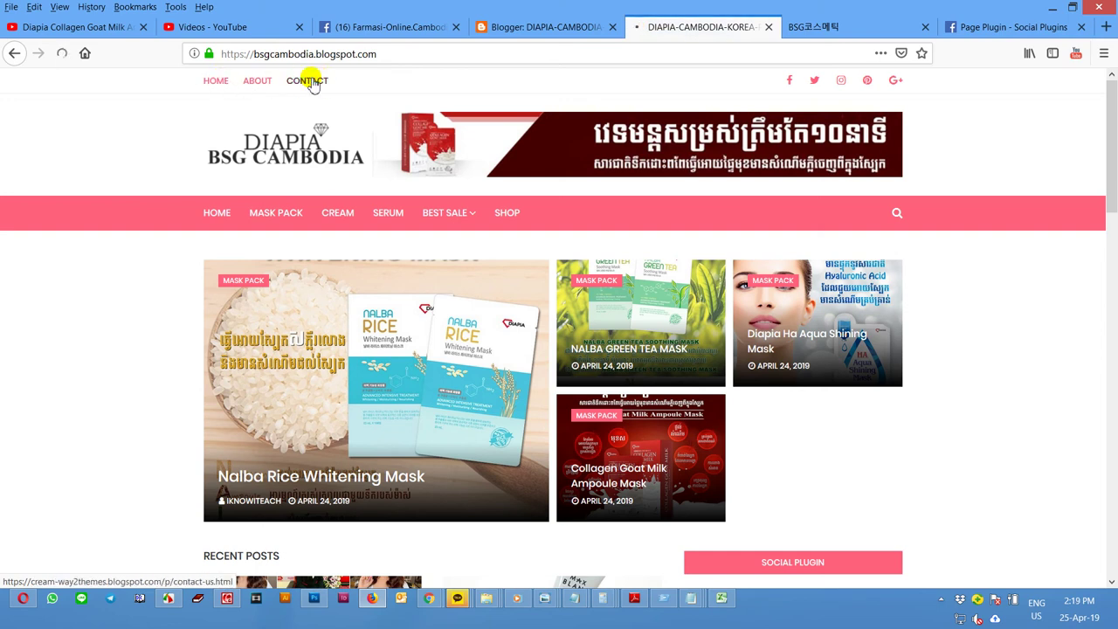
pyautogui.click(312, 82)
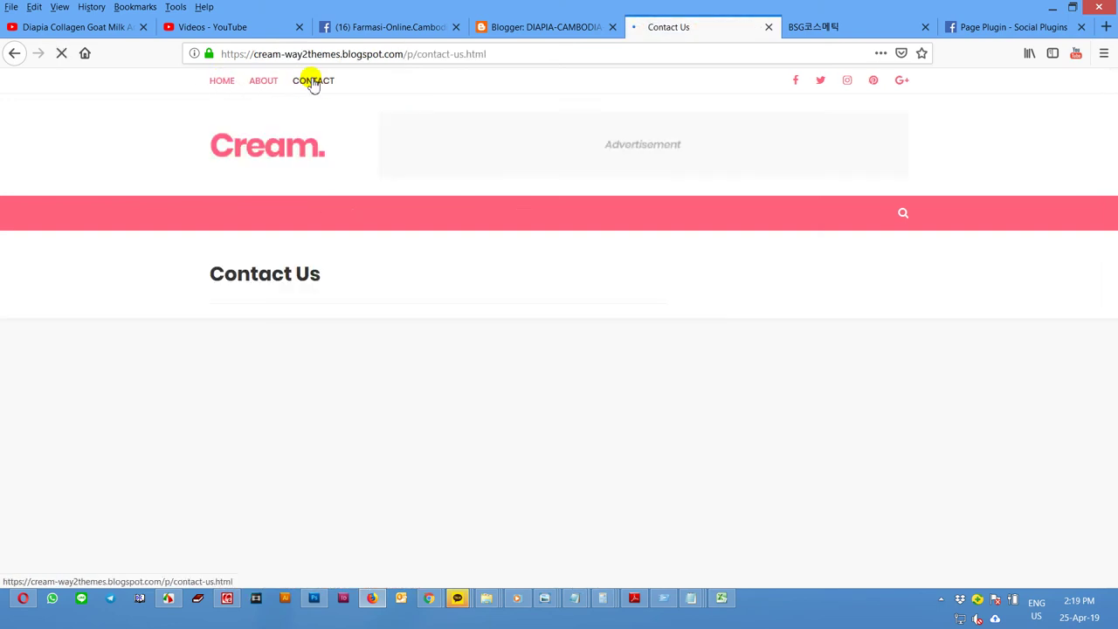
pyautogui.click(218, 80)
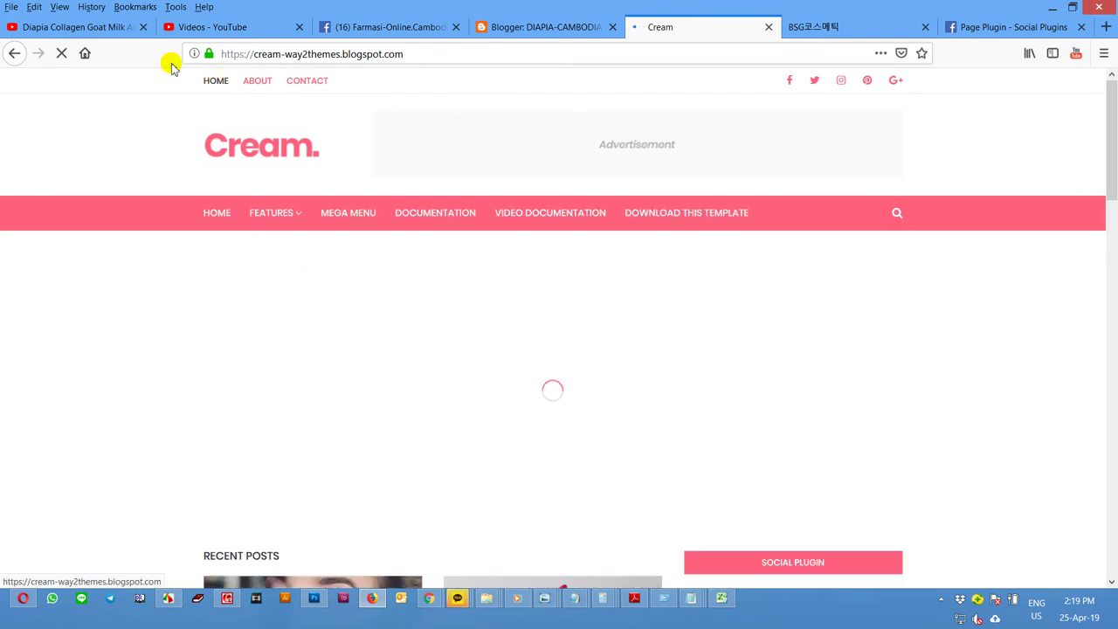
pyautogui.click(13, 53)
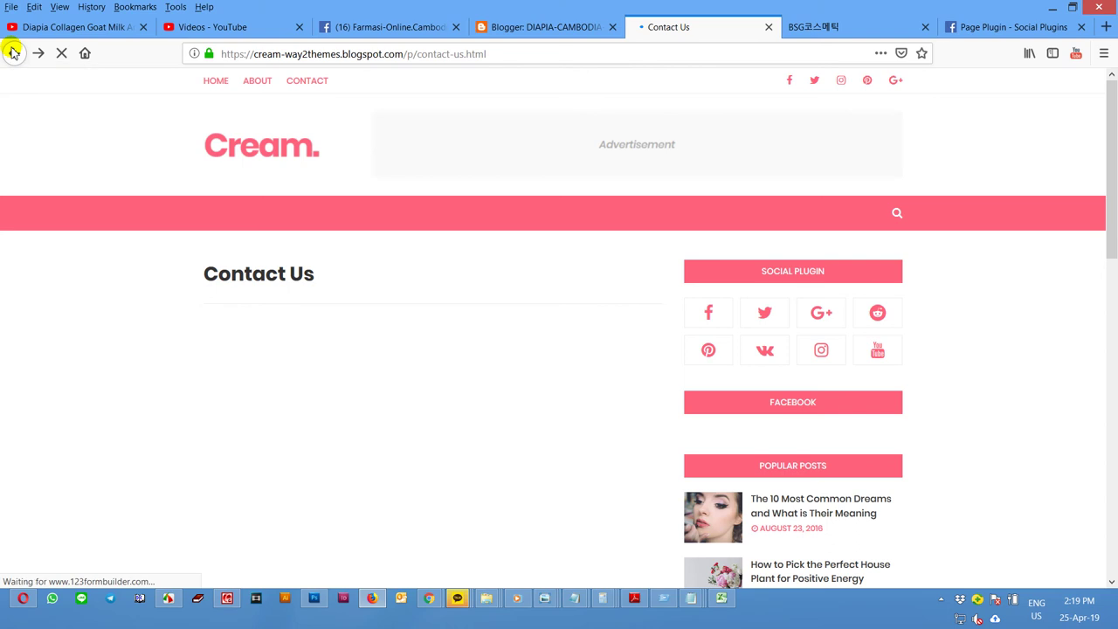
pyautogui.click(13, 53)
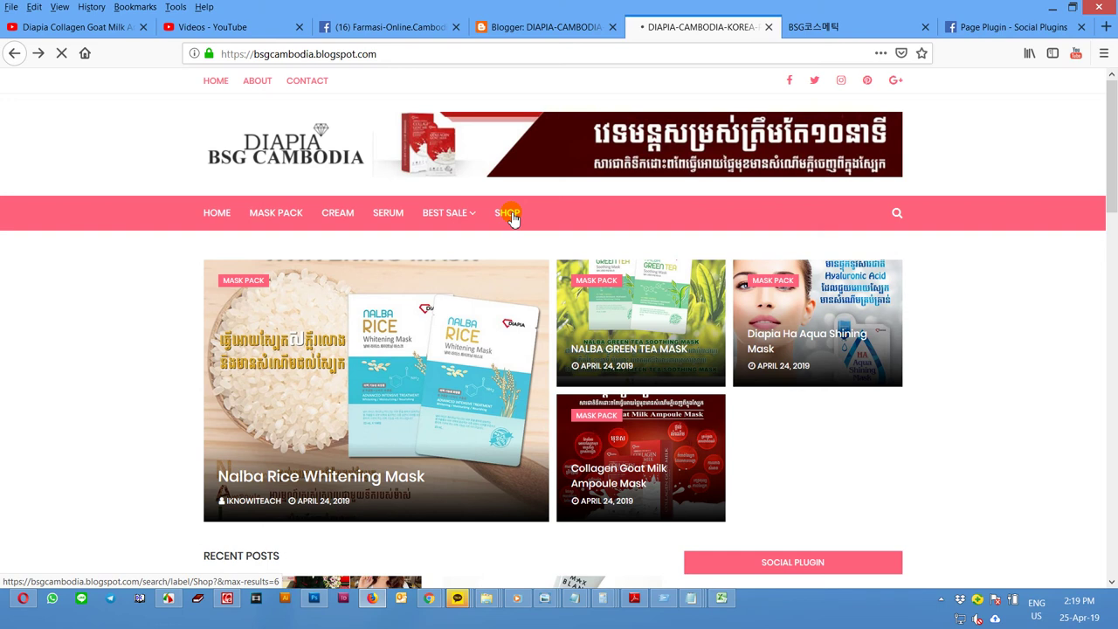
# Step: Open the Shop label page from the blog's main menu and copy the page's URL
pyautogui.click(510, 215)
pyautogui.click(514, 52)
pyautogui.rightClick(516, 55)
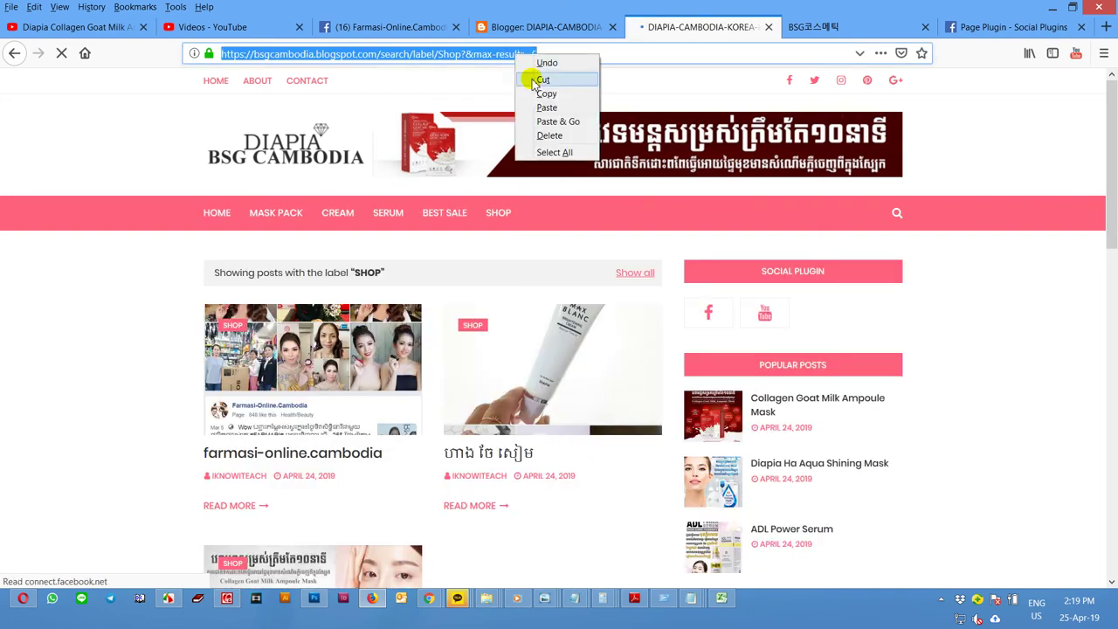
pyautogui.click(546, 93)
# Step: Open the Top Navigation link list in the Blogger layout and delete the About link
pyautogui.click(502, 26)
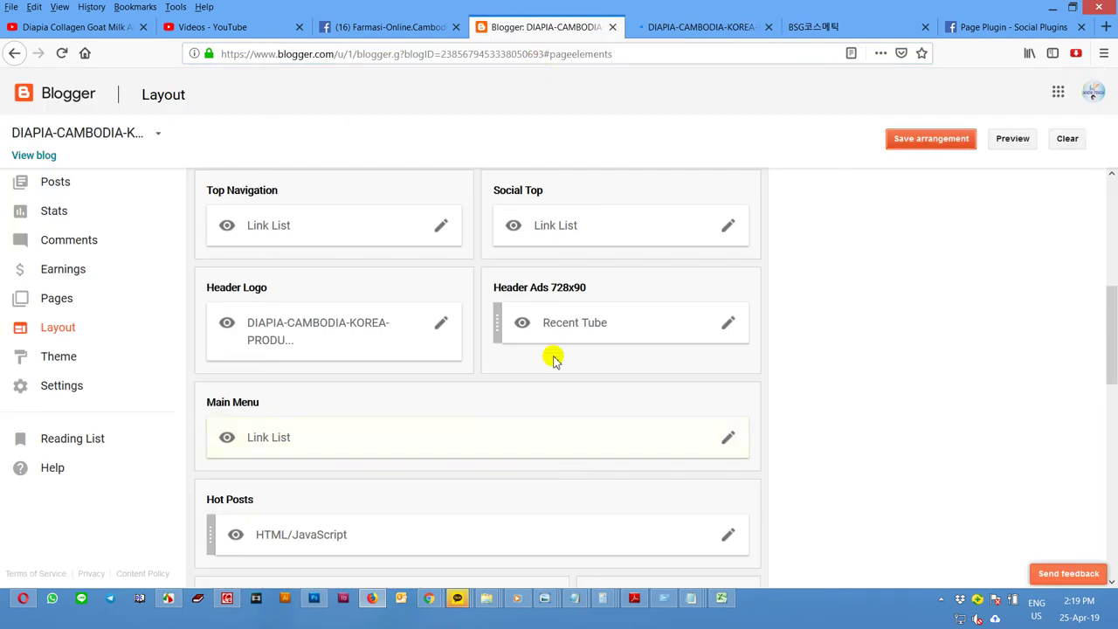
pyautogui.scroll(1, 553, 361)
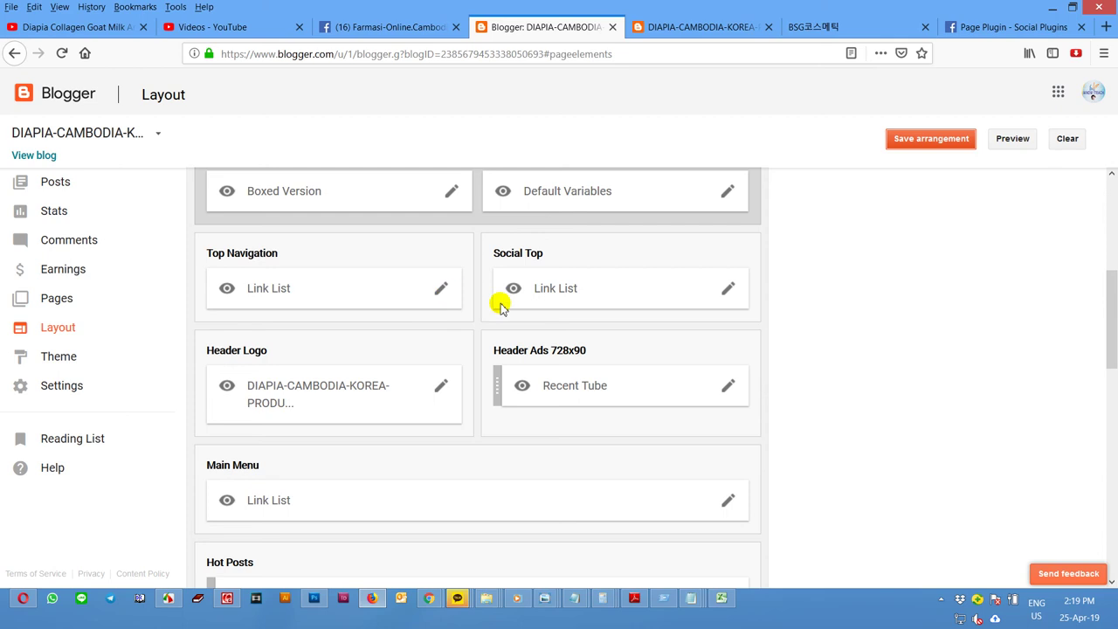
pyautogui.scroll(1, 499, 304)
pyautogui.scroll(1, 452, 310)
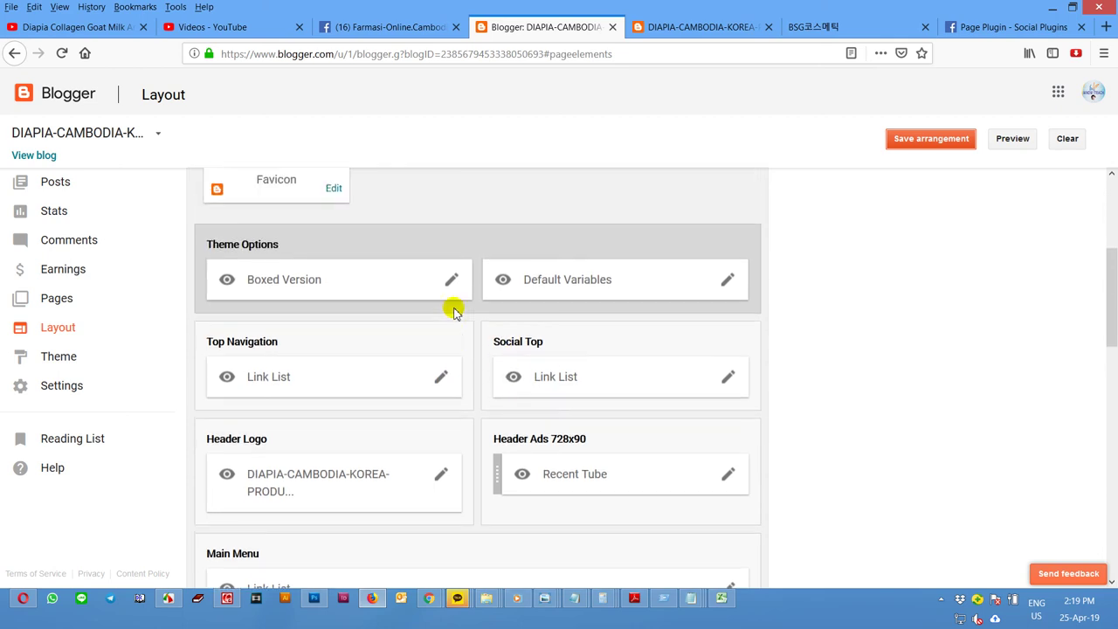
pyautogui.click(441, 413)
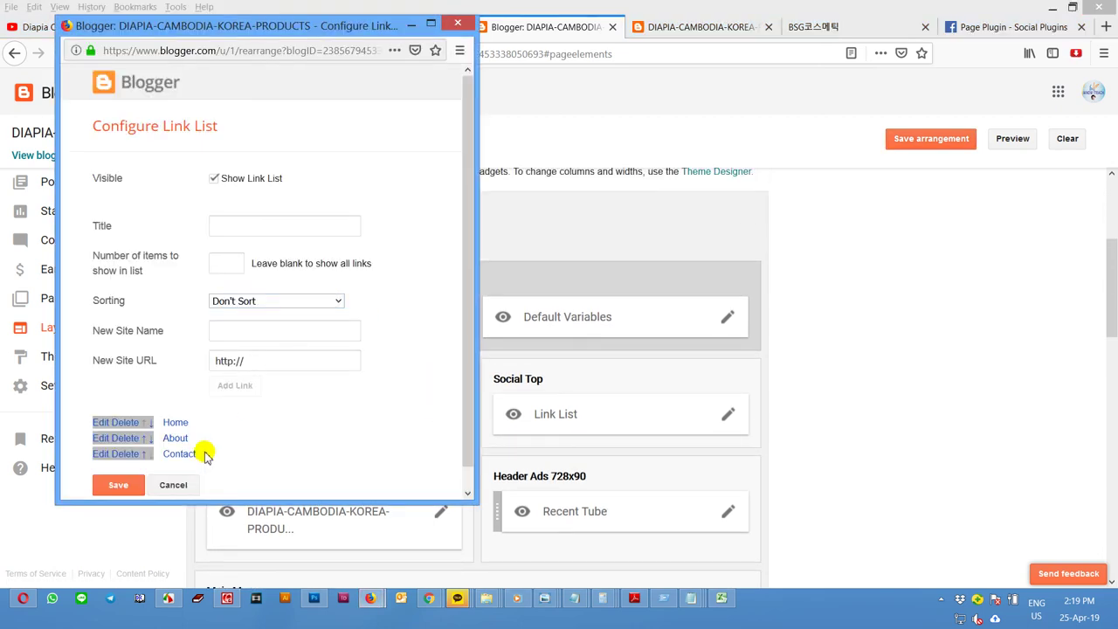
pyautogui.click(122, 439)
# Step: Replace the Contact link's URL with the copied Shop label URL, rename it SHOP, and save the Top Navigation list
pyautogui.click(104, 438)
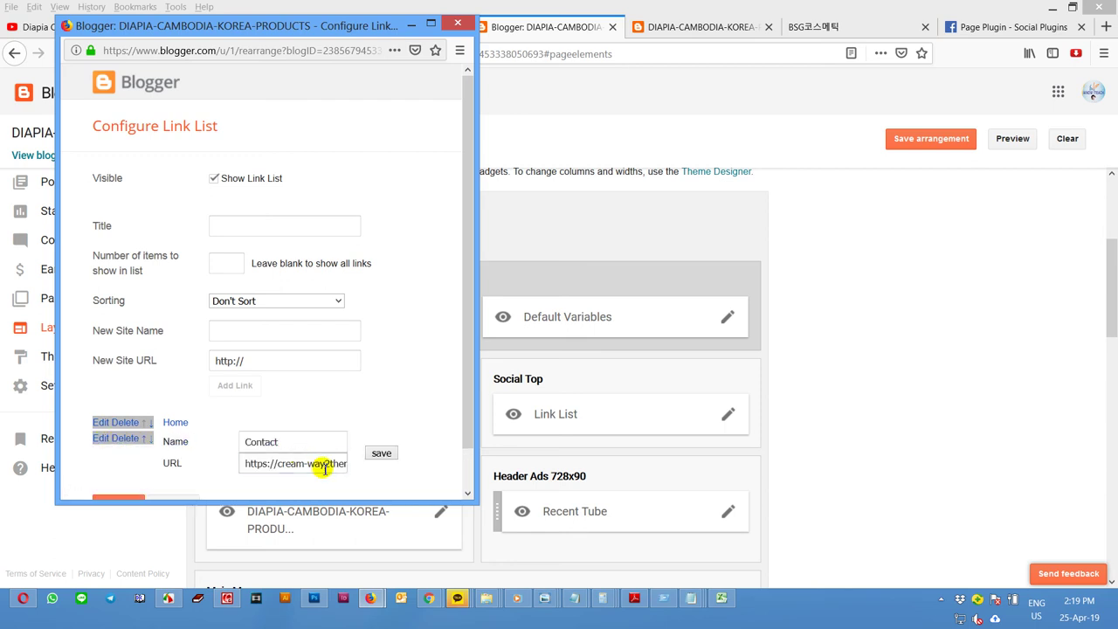
pyautogui.hotkey('ctrl', 'a')
pyautogui.hotkey('ctrl', 'v')
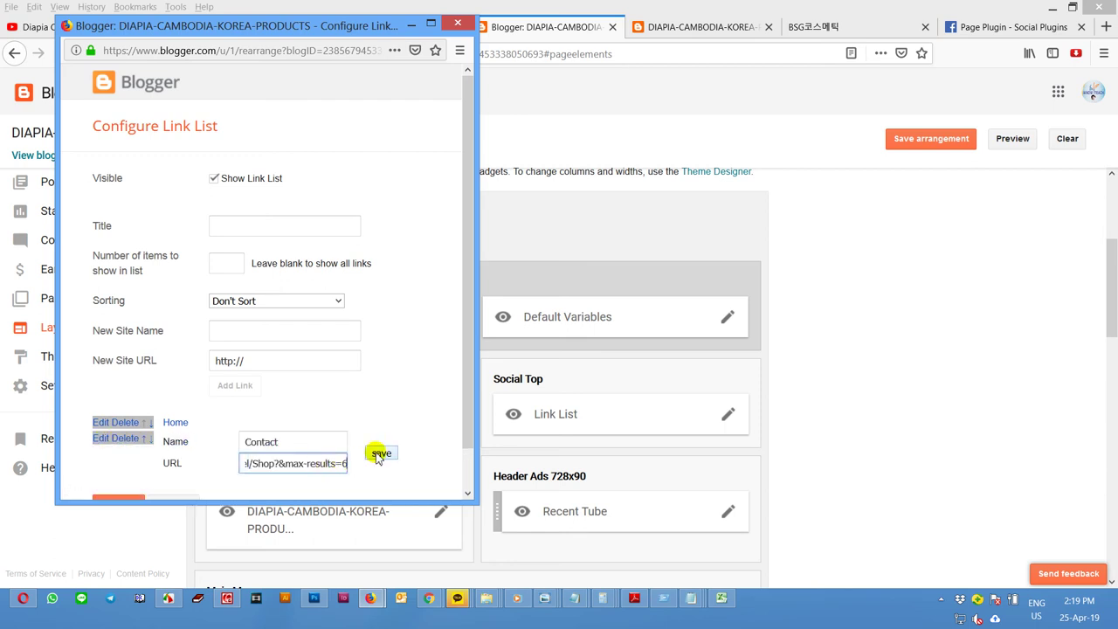
pyautogui.hotkey('shift', 'Tab')
pyautogui.write('SH')
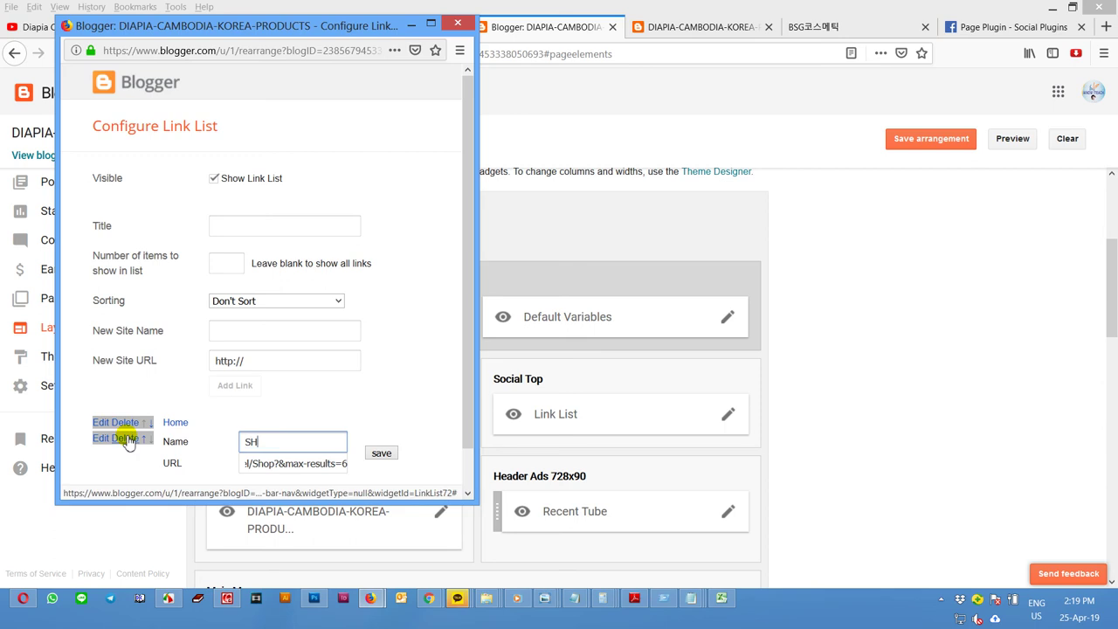
pyautogui.scroll(-1, 457, 376)
pyautogui.click(382, 409)
pyautogui.click(130, 466)
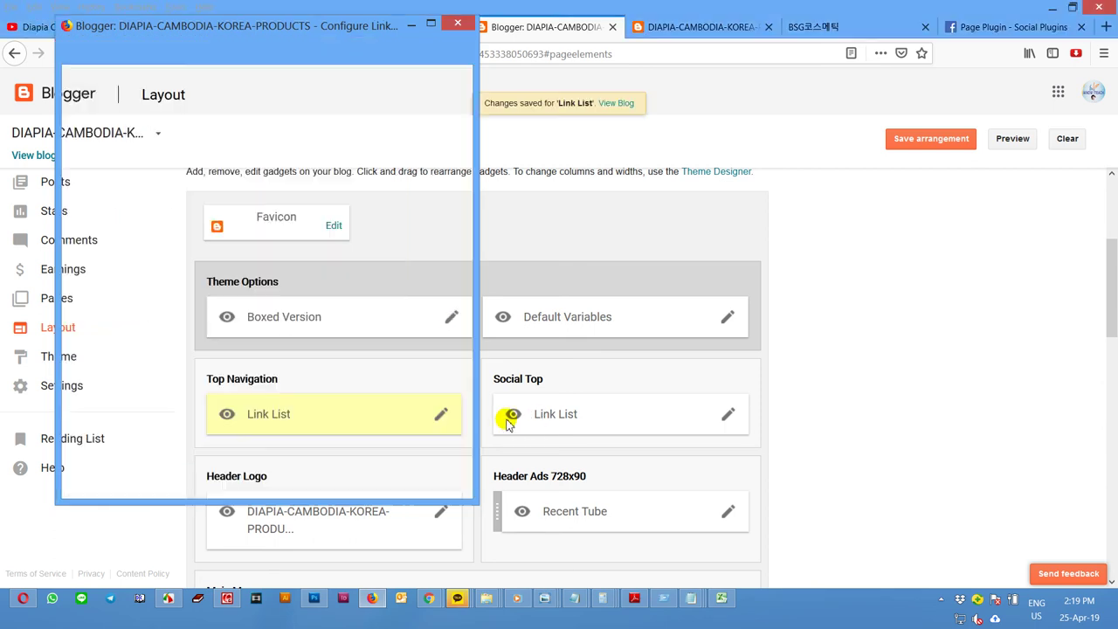
# Step: Open the Social Top link list and delete the twitter, instagram, pinterest and gplus links
pyautogui.click(725, 415)
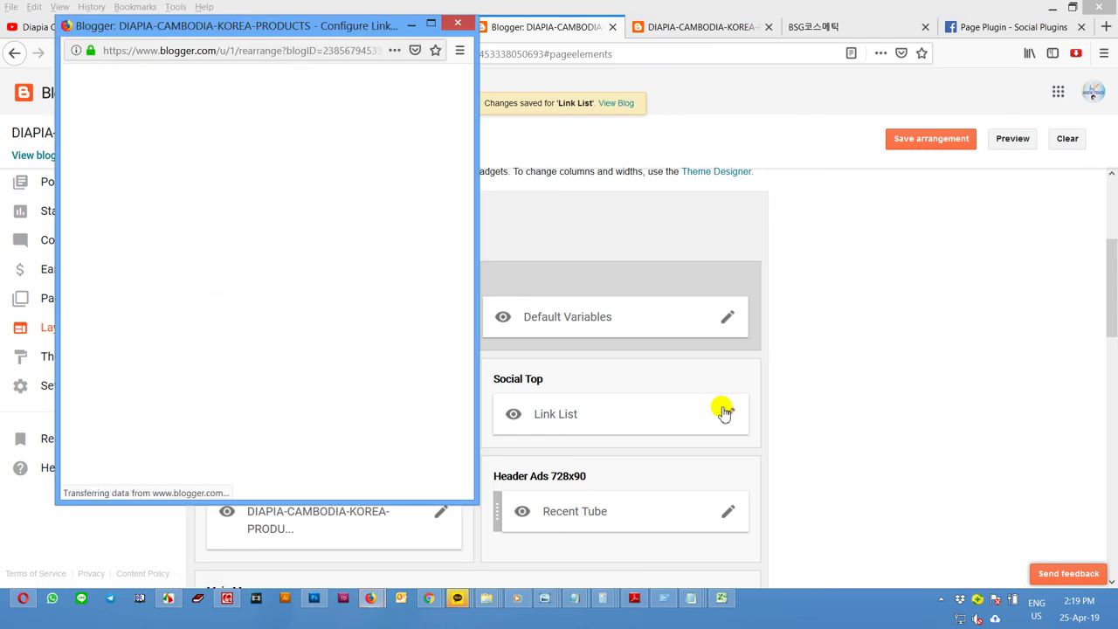
pyautogui.scroll(-1, 238, 382)
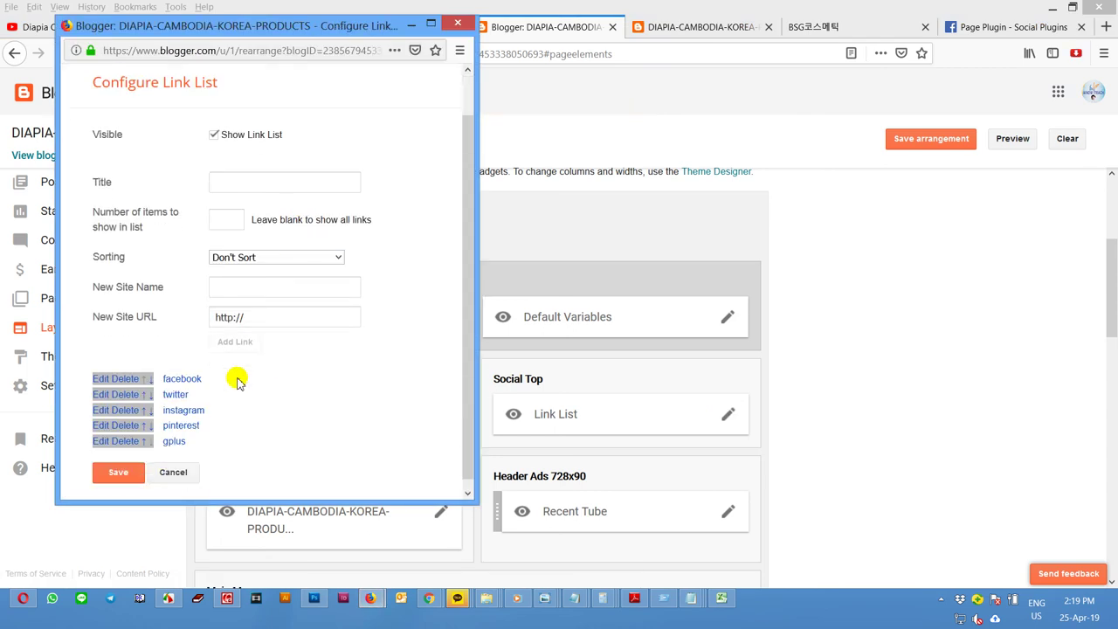
pyautogui.click(126, 387)
pyautogui.scroll(-1, 135, 411)
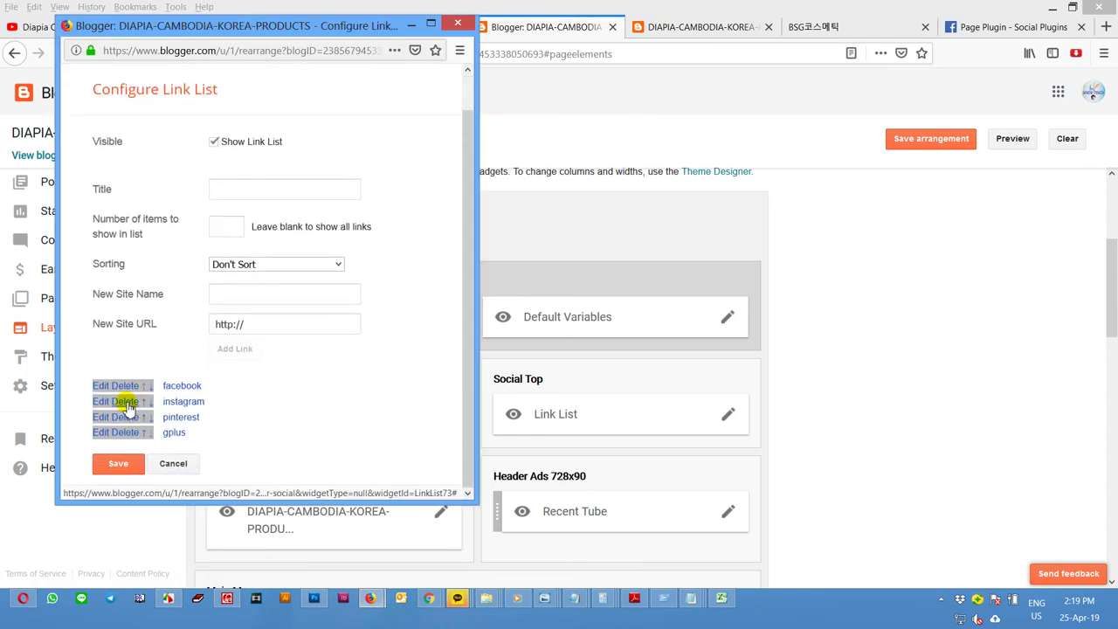
pyautogui.click(125, 402)
pyautogui.click(128, 439)
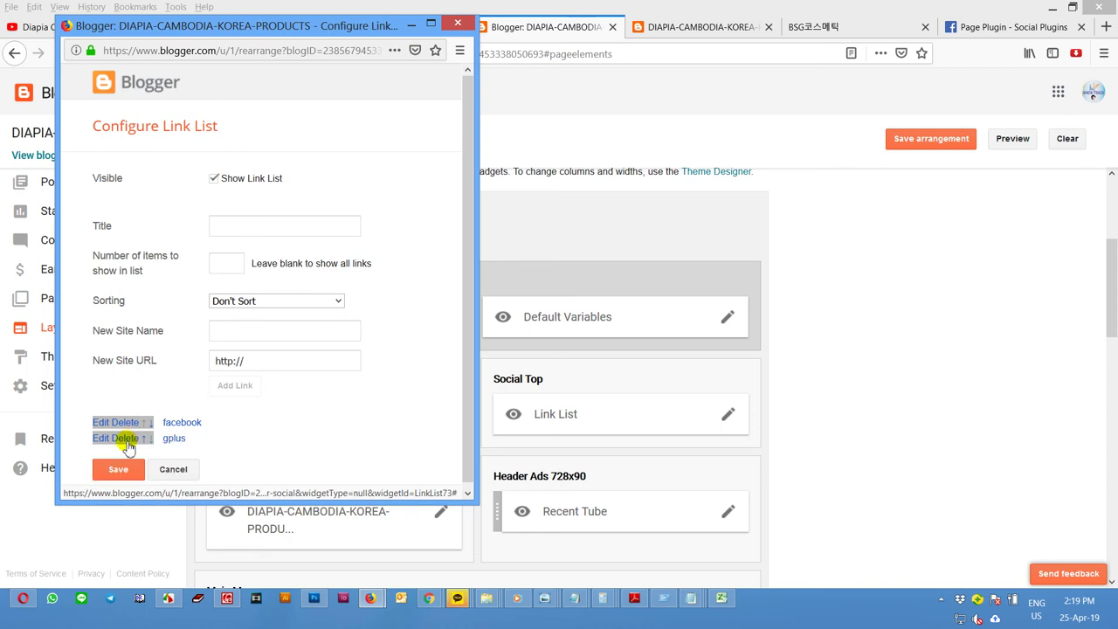
pyautogui.click(128, 440)
# Step: Open the facebook link for editing and select the Facebook Page URL in the Page Plugin settings
pyautogui.click(102, 424)
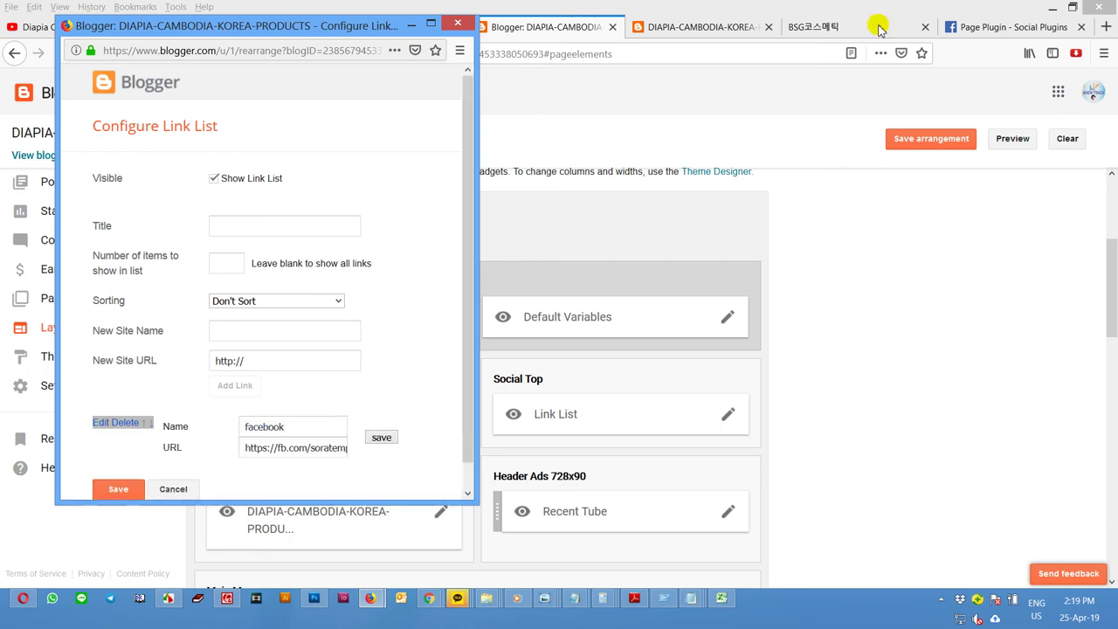
pyautogui.click(1016, 33)
pyautogui.click(557, 341)
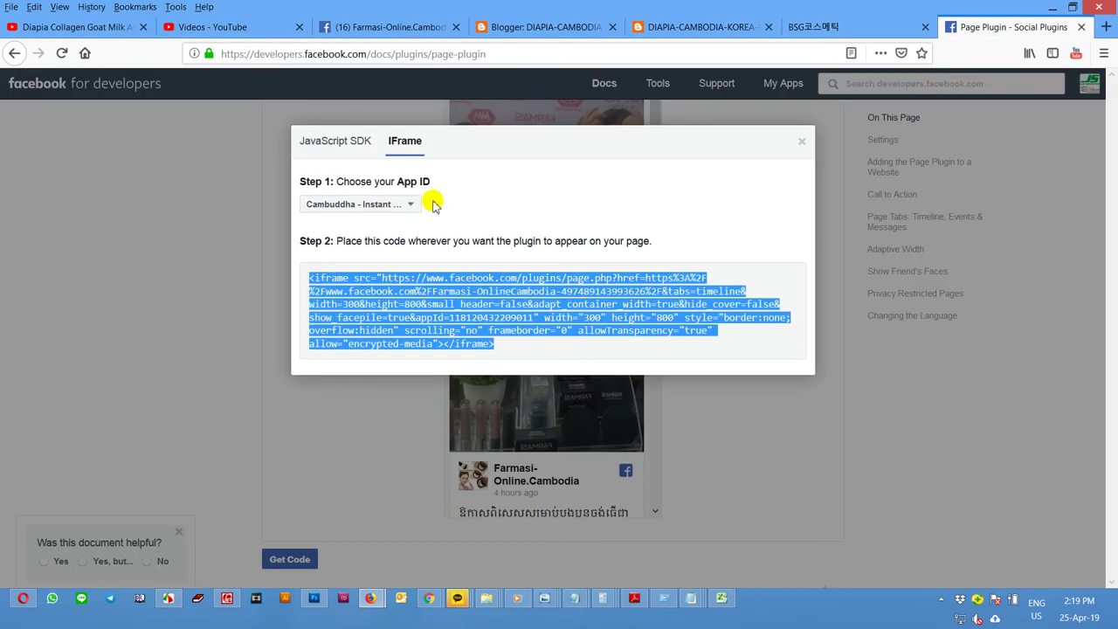
pyautogui.click(802, 140)
pyautogui.scroll(5, 623, 350)
pyautogui.scroll(3, 479, 278)
pyautogui.tripleClick(479, 255)
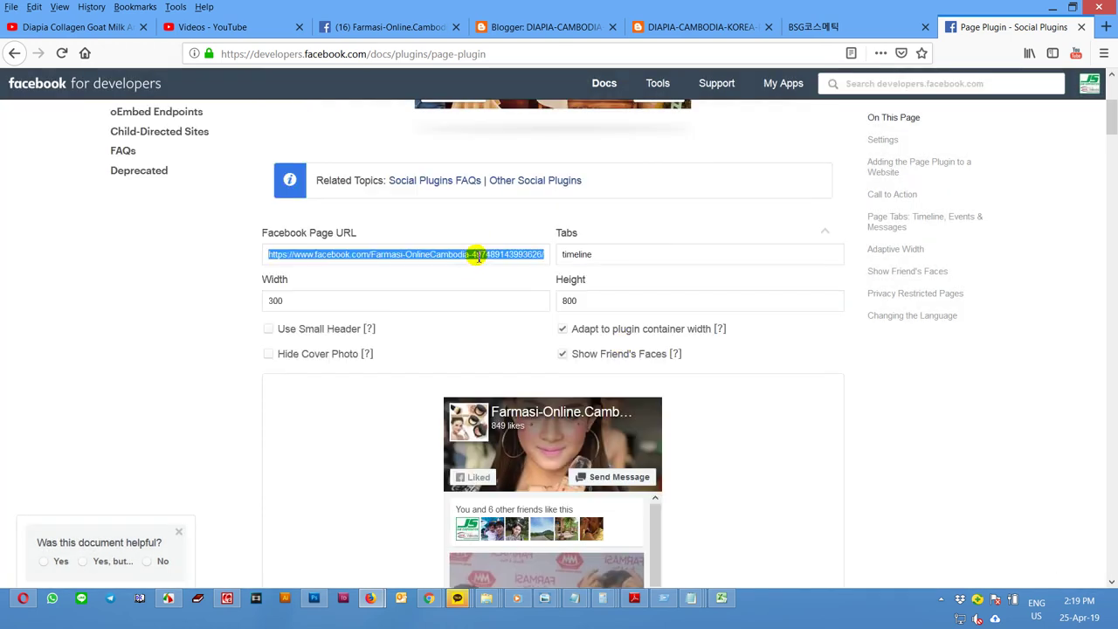
# Step: Copy the web address of the Farmasi-Online.Cambodia Facebook page
pyautogui.click(409, 26)
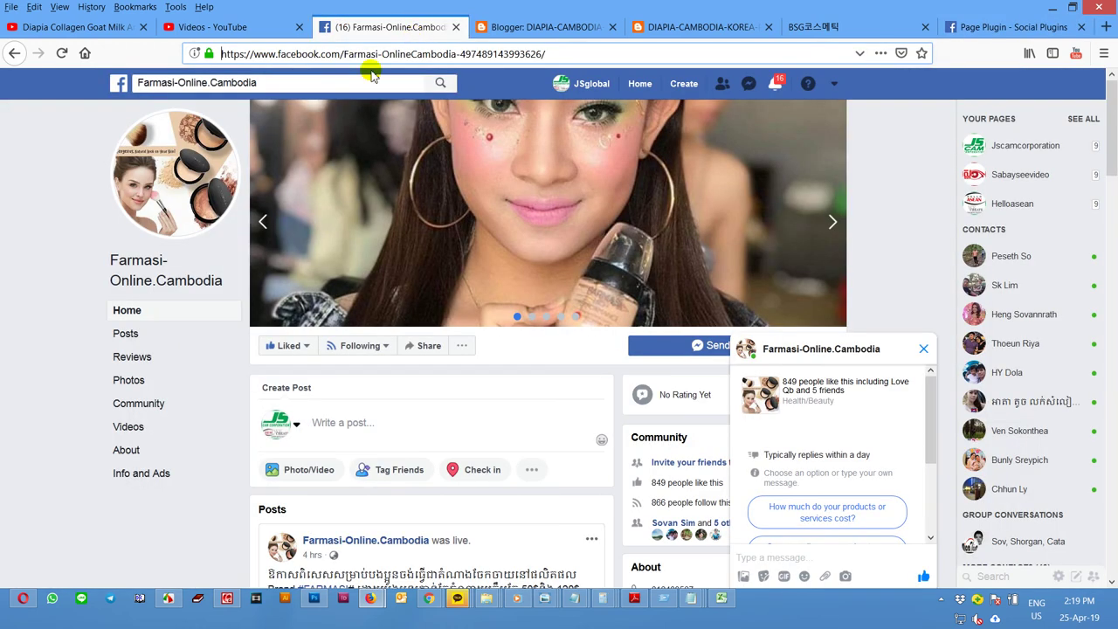
pyautogui.rightClick(403, 54)
pyautogui.click(390, 54)
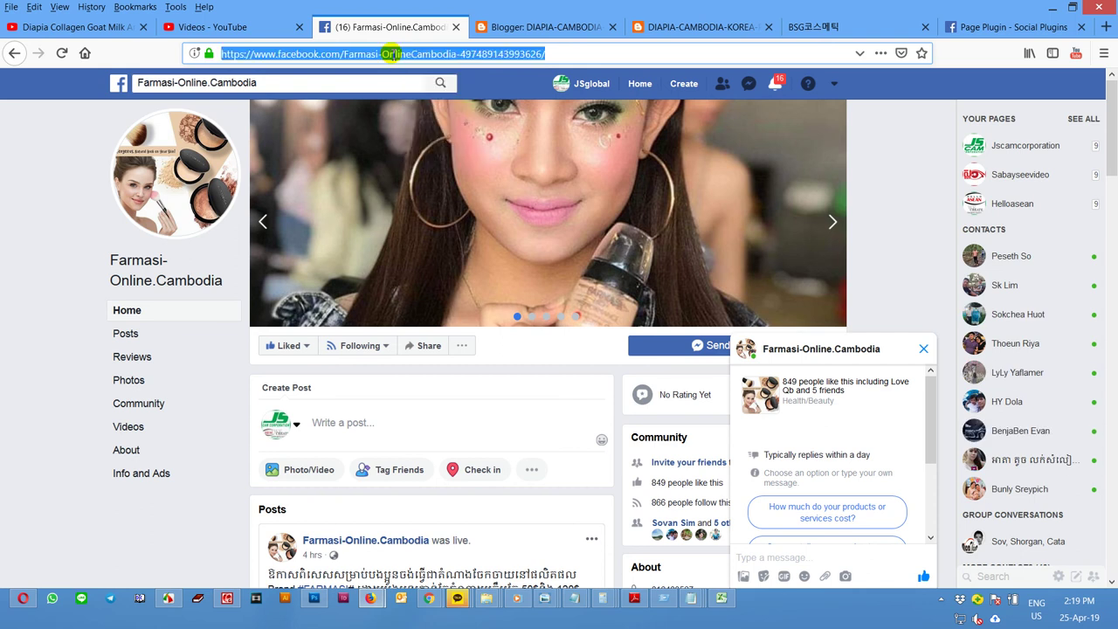
pyautogui.rightClick(391, 54)
pyautogui.click(423, 93)
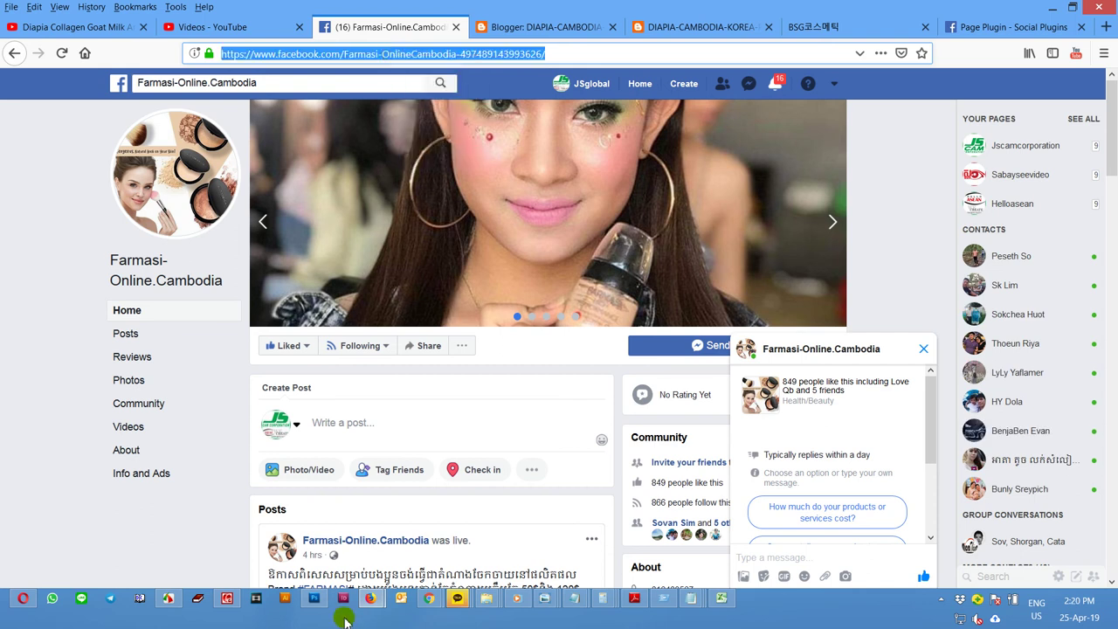
# Step: Replace the facebook link's URL in the Social Top list with the copied page address and save the link
pyautogui.moveTo(370, 603)
pyautogui.click(486, 554)
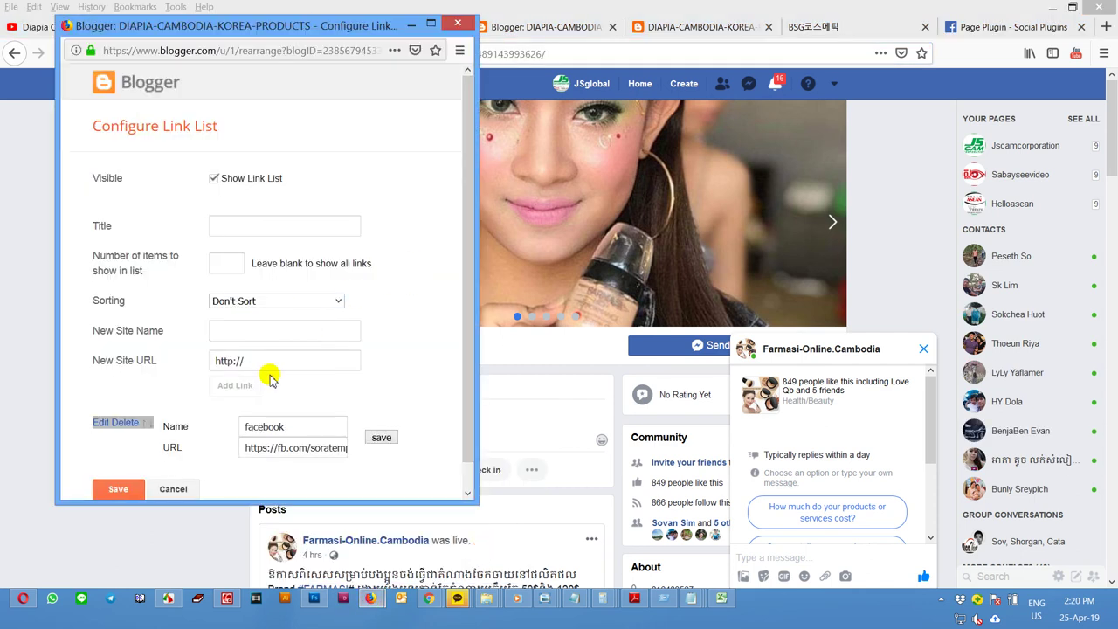
pyautogui.tripleClick(322, 446)
pyautogui.hotkey('ctrl', 'v')
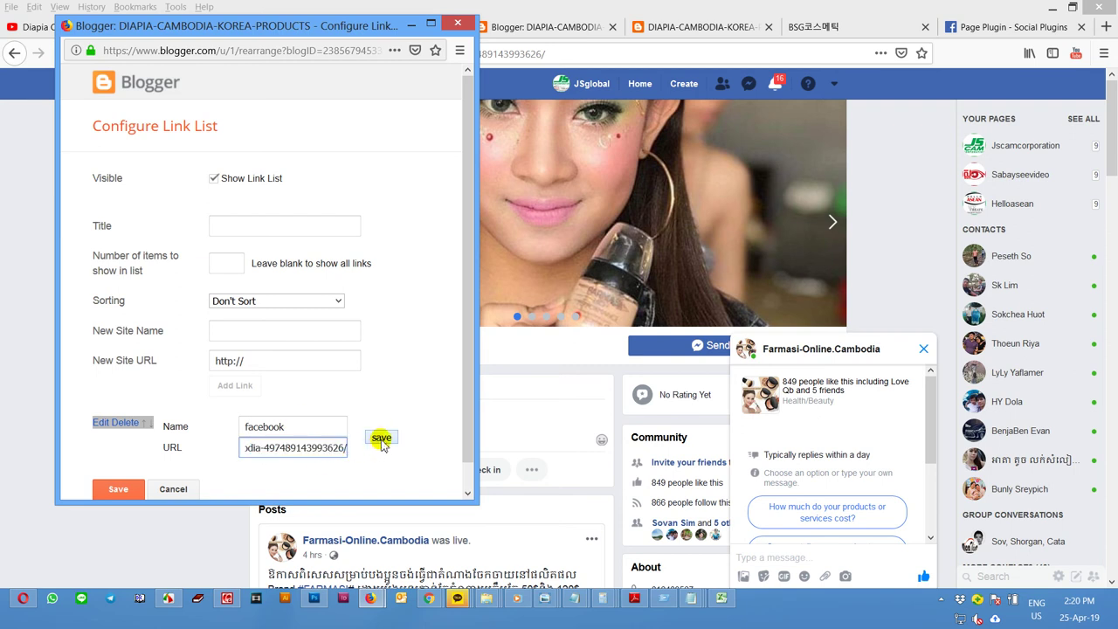
pyautogui.click(382, 439)
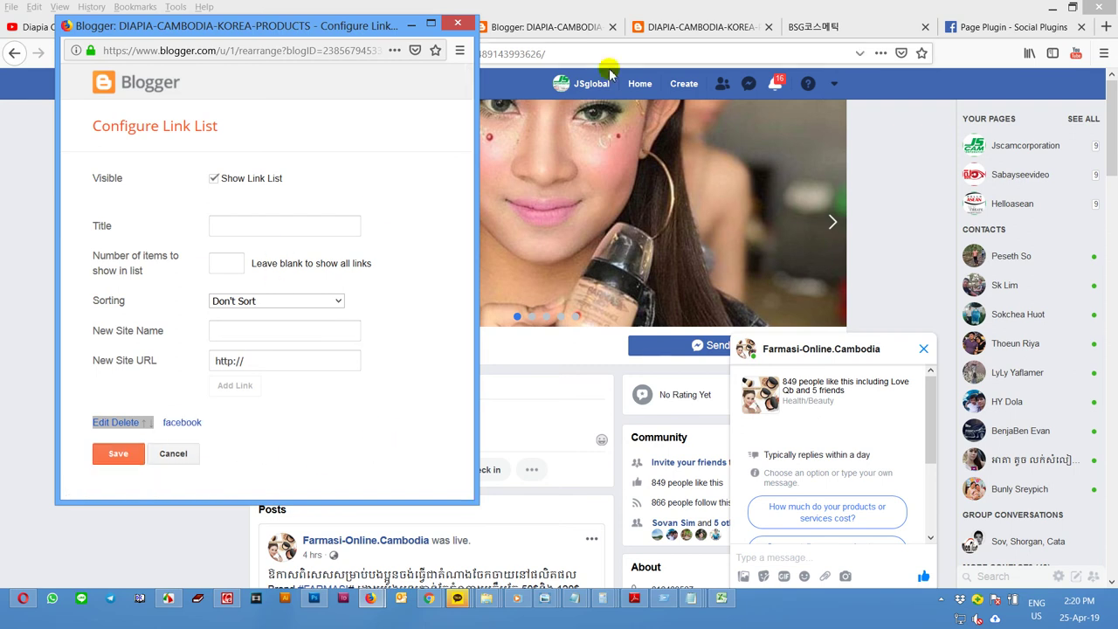
# Step: Switch to Opera to view the Cream demo blog's social plugin, and return to Firefox
pyautogui.click(24, 598)
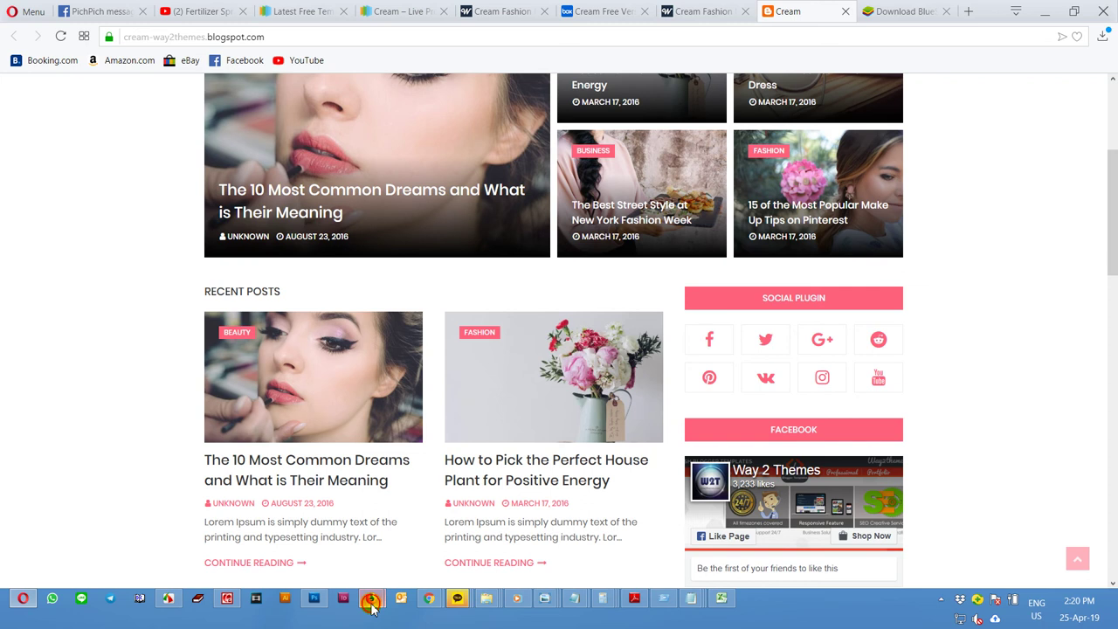
pyautogui.moveTo(373, 609)
pyautogui.click(293, 533)
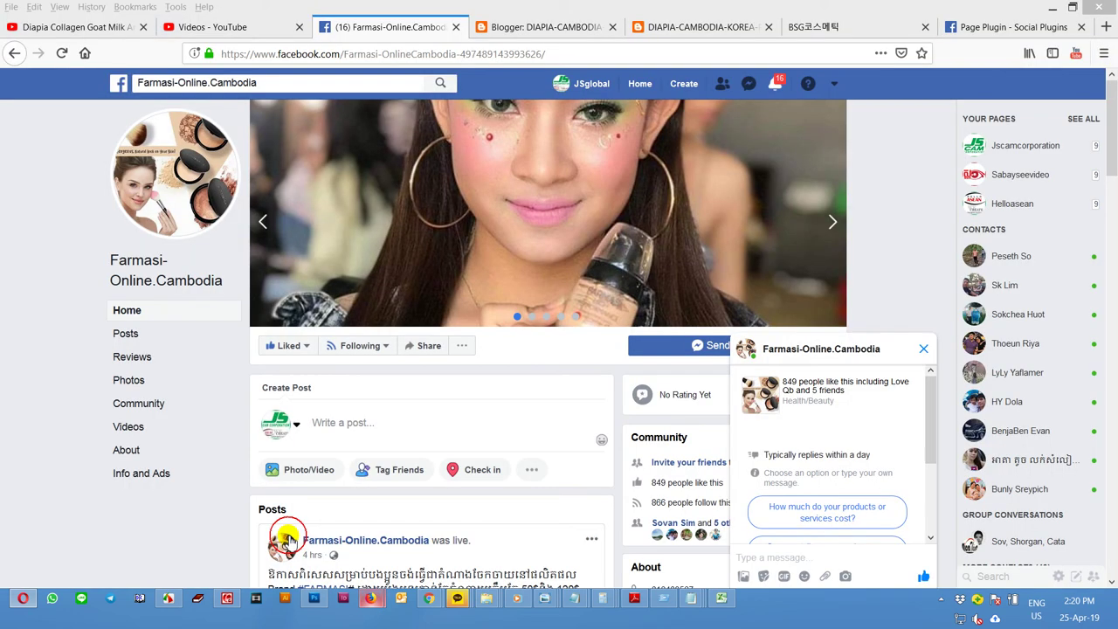
# Step: Copy the video URL of the Diapia Collagen Goat Milk Ampoule Mask video on YouTube
pyautogui.click(81, 35)
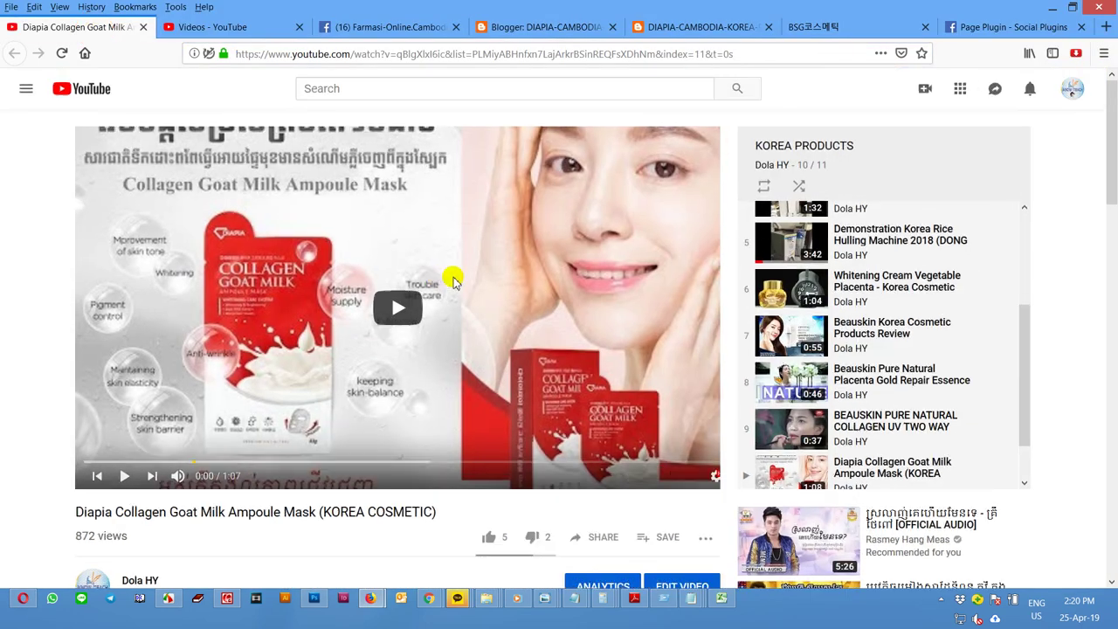
pyautogui.rightClick(453, 258)
pyautogui.rightClick(461, 254)
pyautogui.press('Escape')
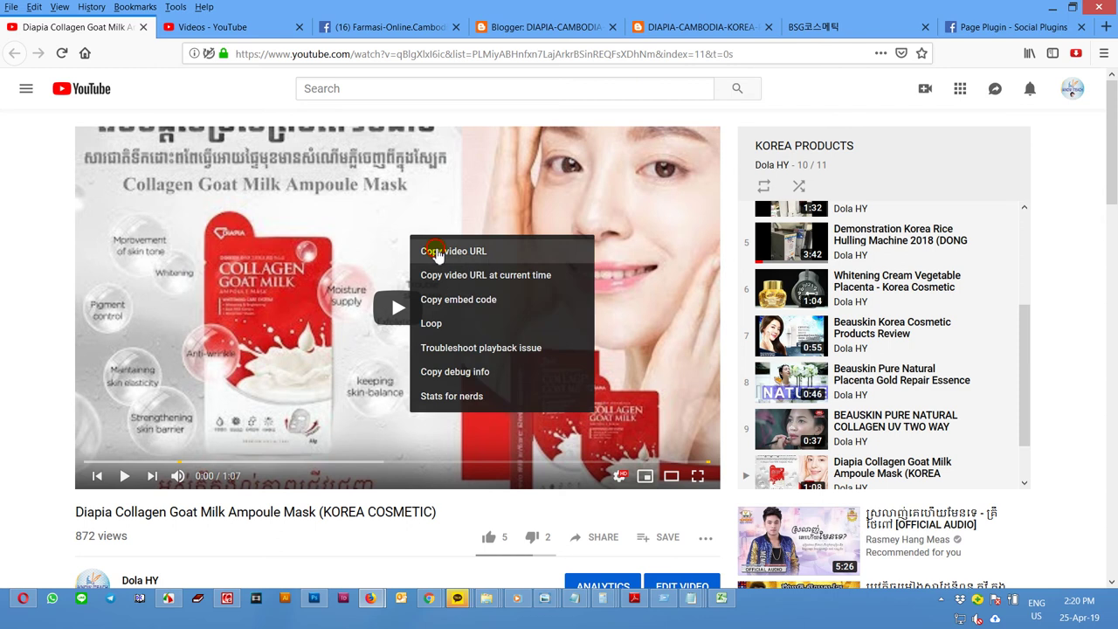
pyautogui.click(434, 251)
# Step: Add a new link named youtube with the copied video URL to the Social Top list
pyautogui.click(371, 599)
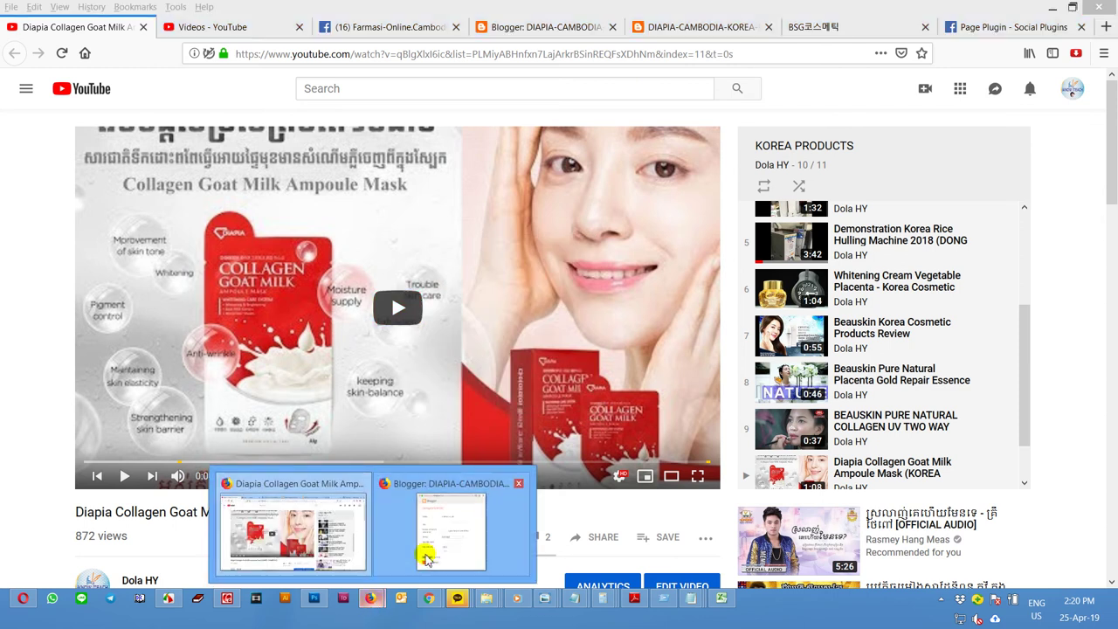
pyautogui.click(424, 551)
pyautogui.click(251, 338)
pyautogui.write('youtube')
pyautogui.press('Tab')
pyautogui.hotkey('ctrl', 'v')
pyautogui.click(238, 385)
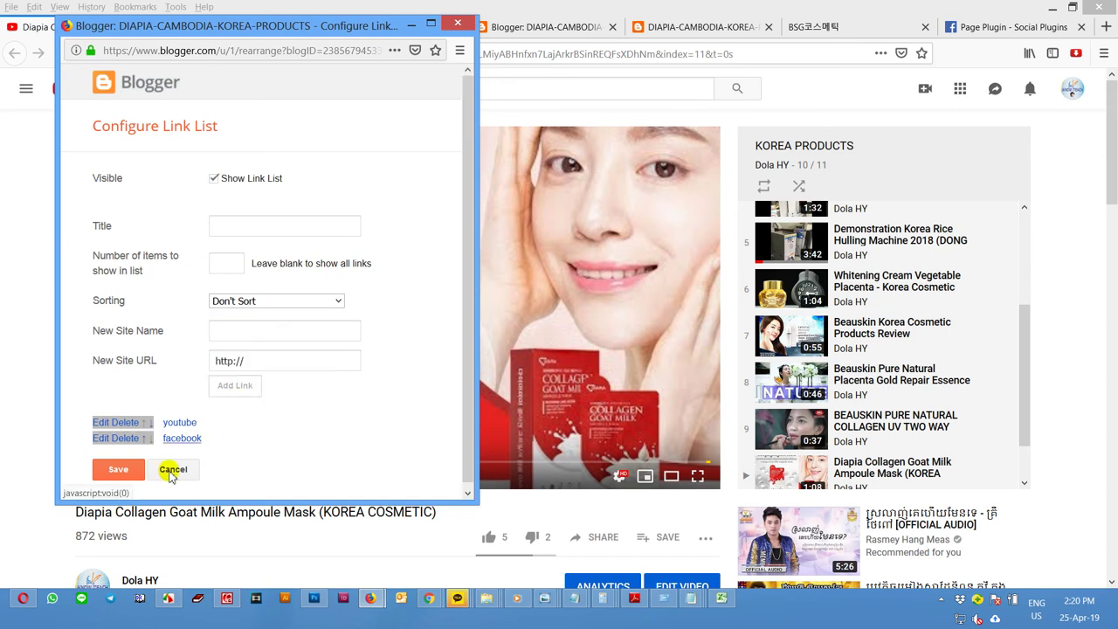
# Step: Move facebook above youtube in the link list, and save the list and the layout arrangement
pyautogui.click(145, 438)
pyautogui.click(117, 469)
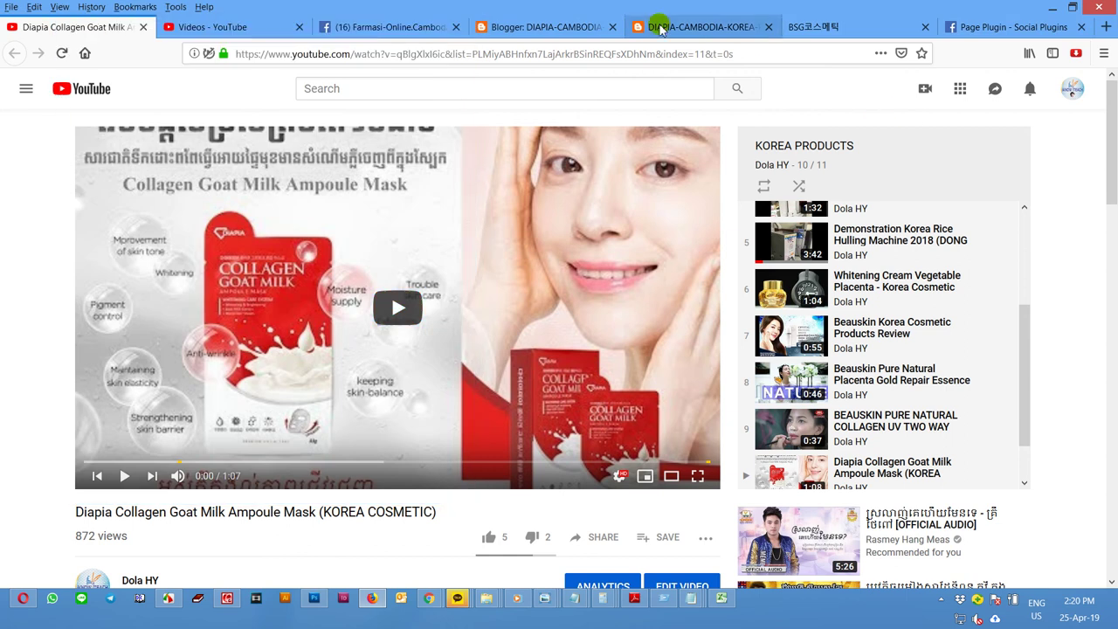
pyautogui.click(599, 27)
pyautogui.click(926, 135)
# Step: Check where the blog header's YouTube, Facebook and Shop links lead, and return to the home page
pyautogui.click(677, 26)
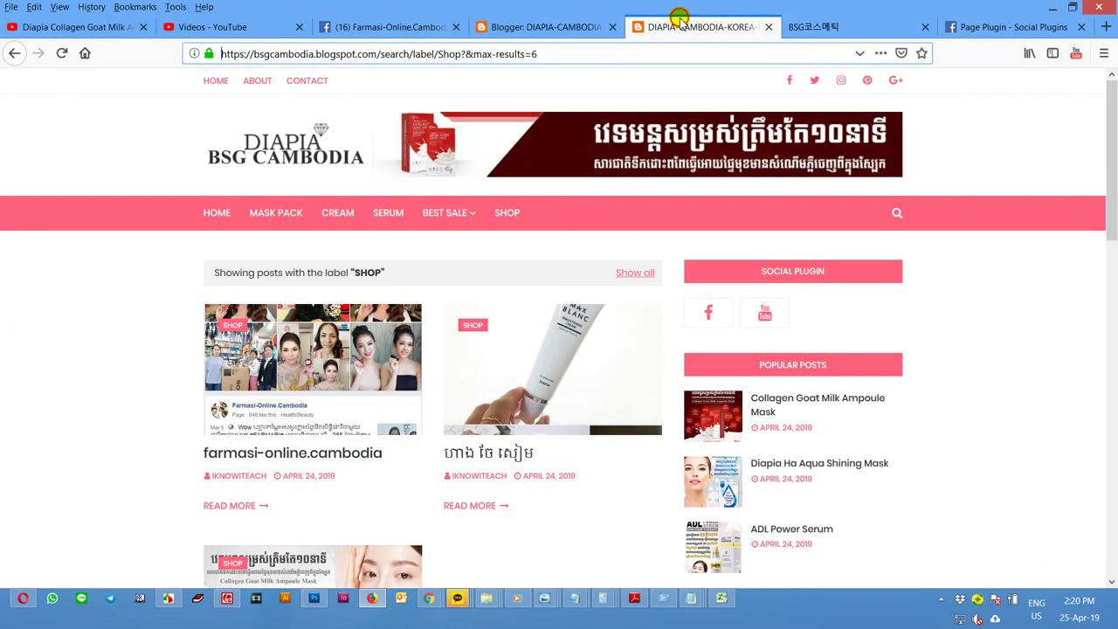
pyautogui.click(898, 84)
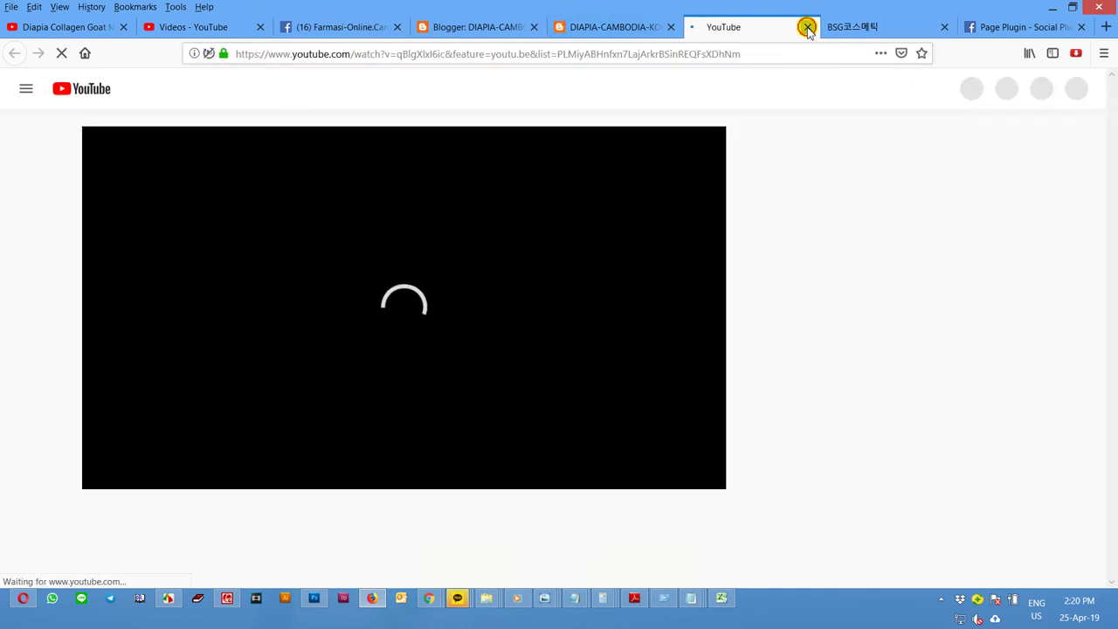
pyautogui.click(808, 28)
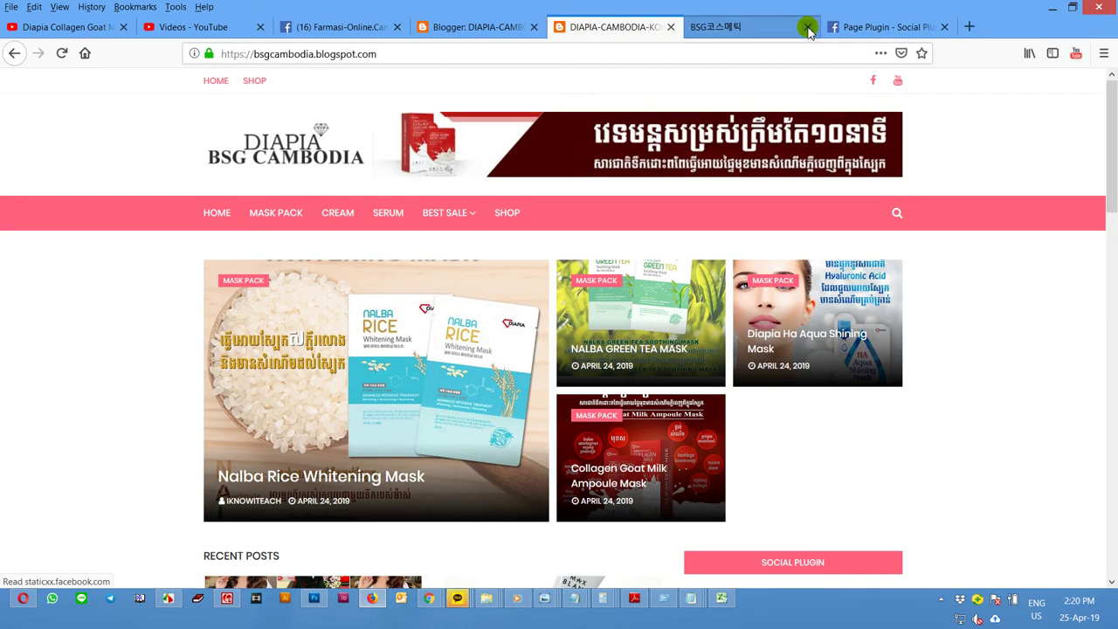
pyautogui.click(877, 81)
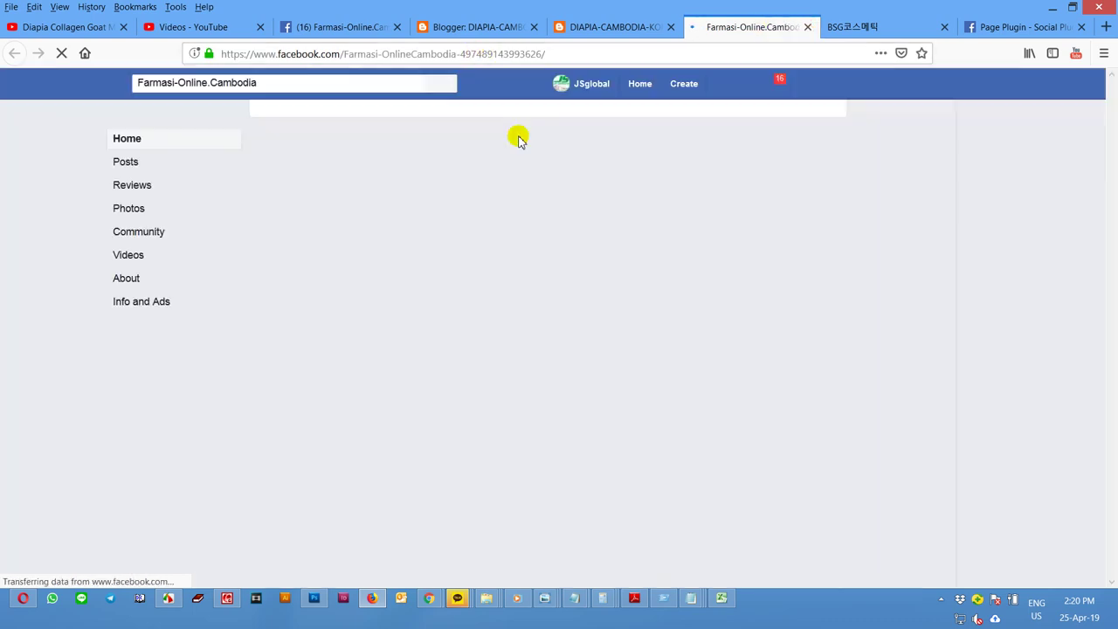
pyautogui.click(806, 28)
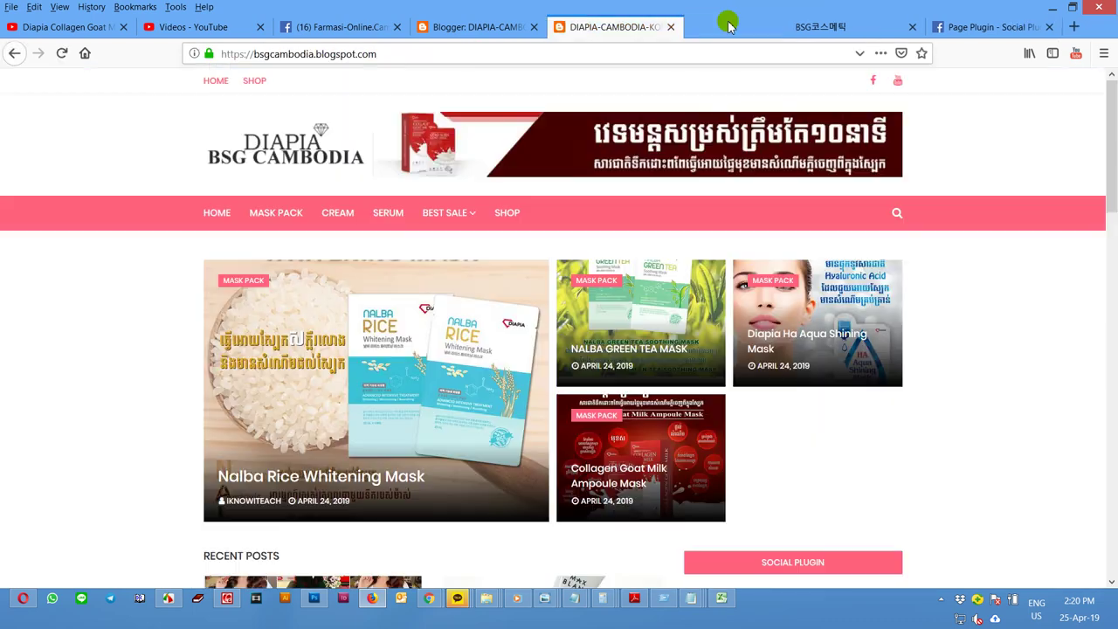
pyautogui.click(253, 81)
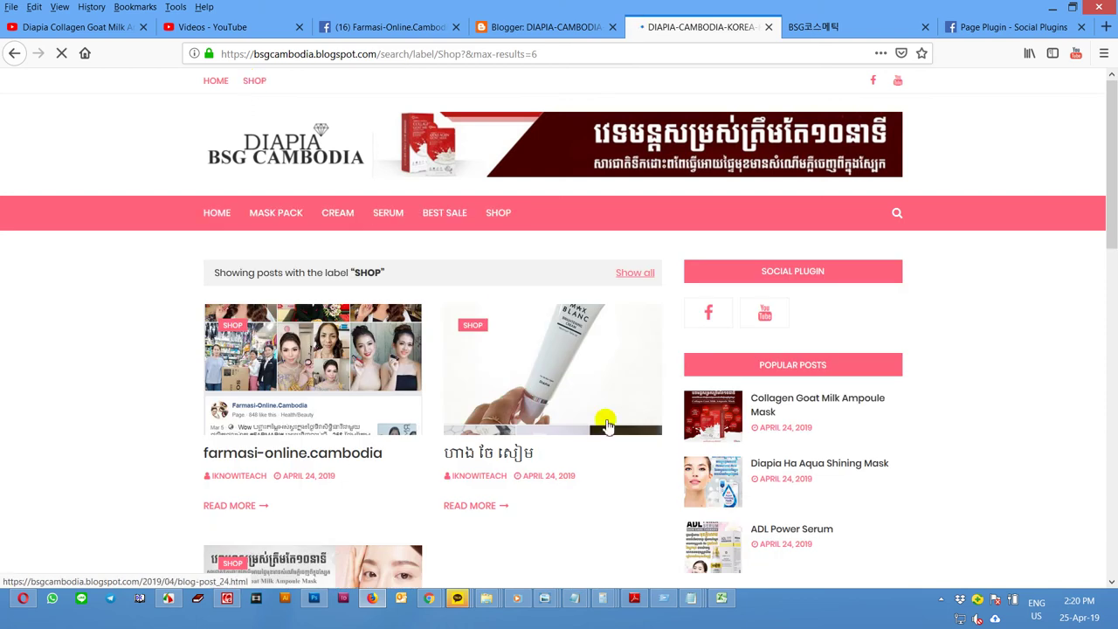
pyautogui.click(267, 161)
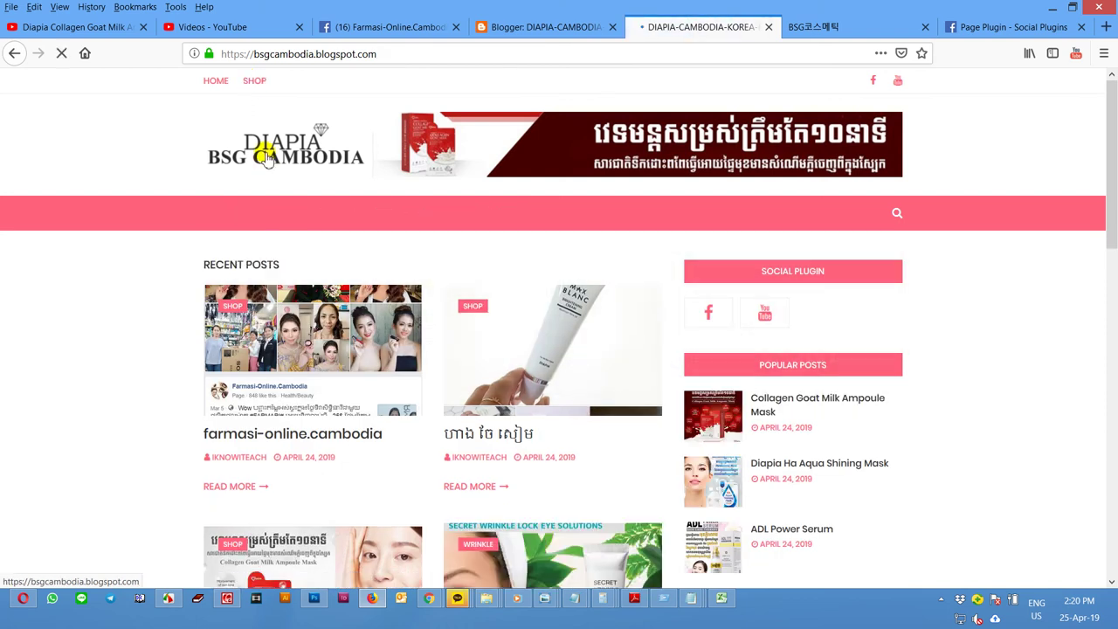
# Step: Look through the blog home page from the recent posts and sidebar gadgets to the footer and back
pyautogui.scroll(-5, 1055, 416)
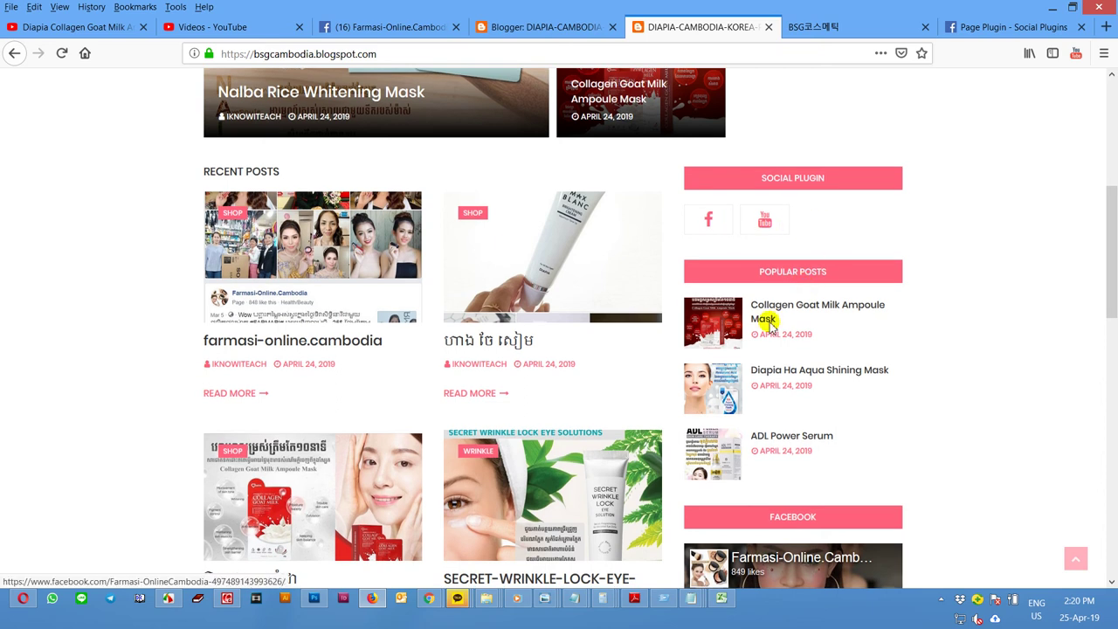
pyautogui.scroll(-1, 861, 354)
pyautogui.scroll(-12, 863, 360)
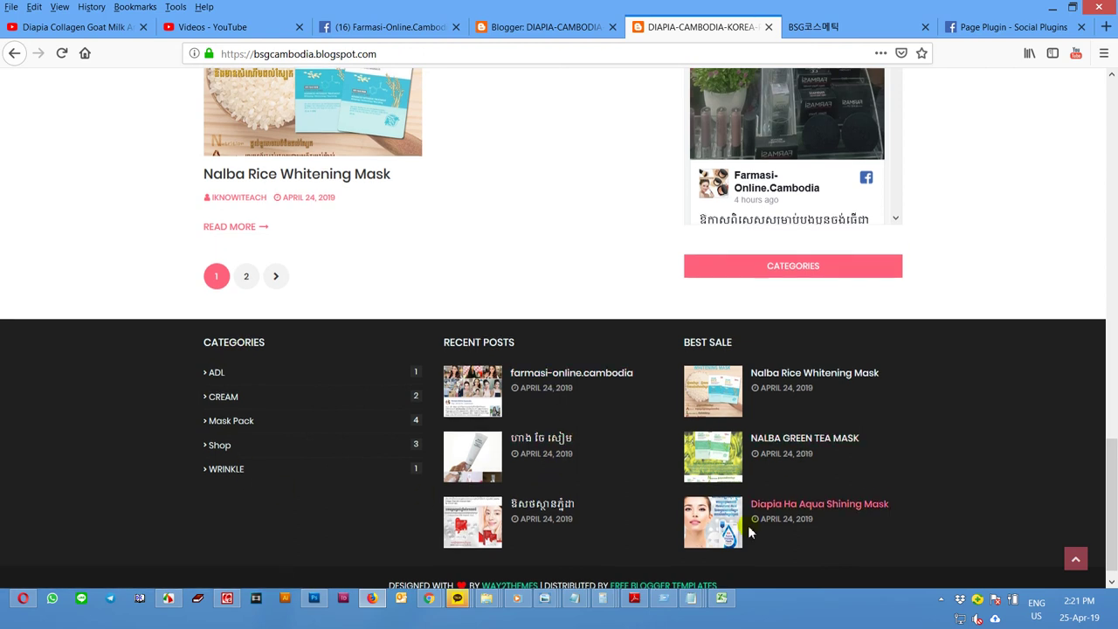
pyautogui.scroll(-1, 362, 405)
pyautogui.scroll(5, 362, 404)
pyautogui.scroll(6, 362, 398)
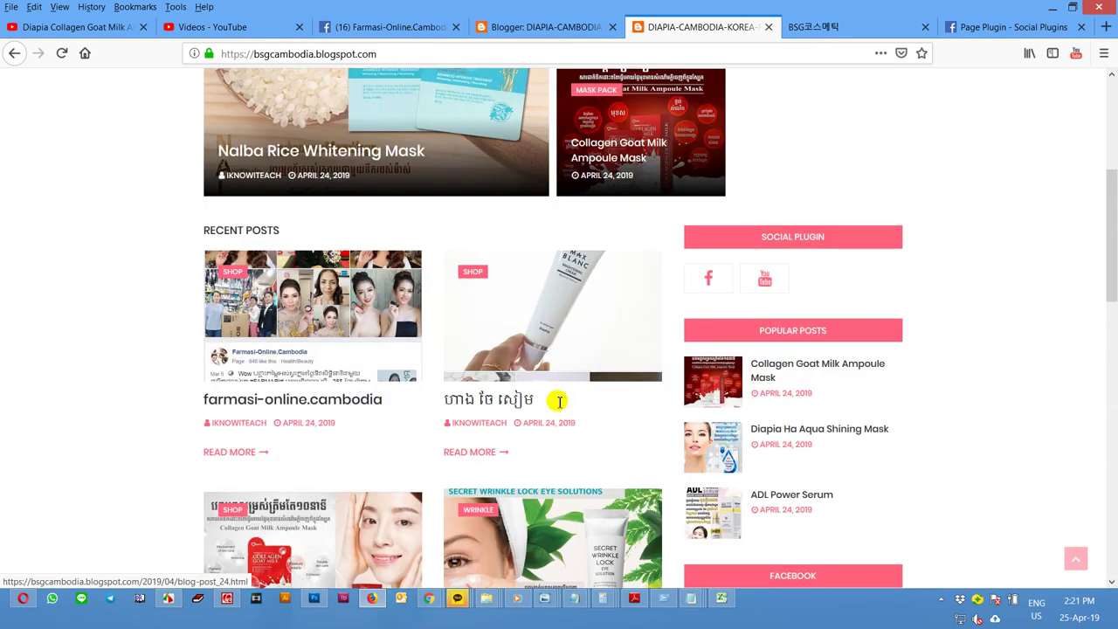
# Step: View the SECRET-WRINKLE-LOCK-EYE-SOLUTIONS post and examine its tags, share links, related posts and header
pyautogui.scroll(-3, 559, 397)
pyautogui.click(523, 353)
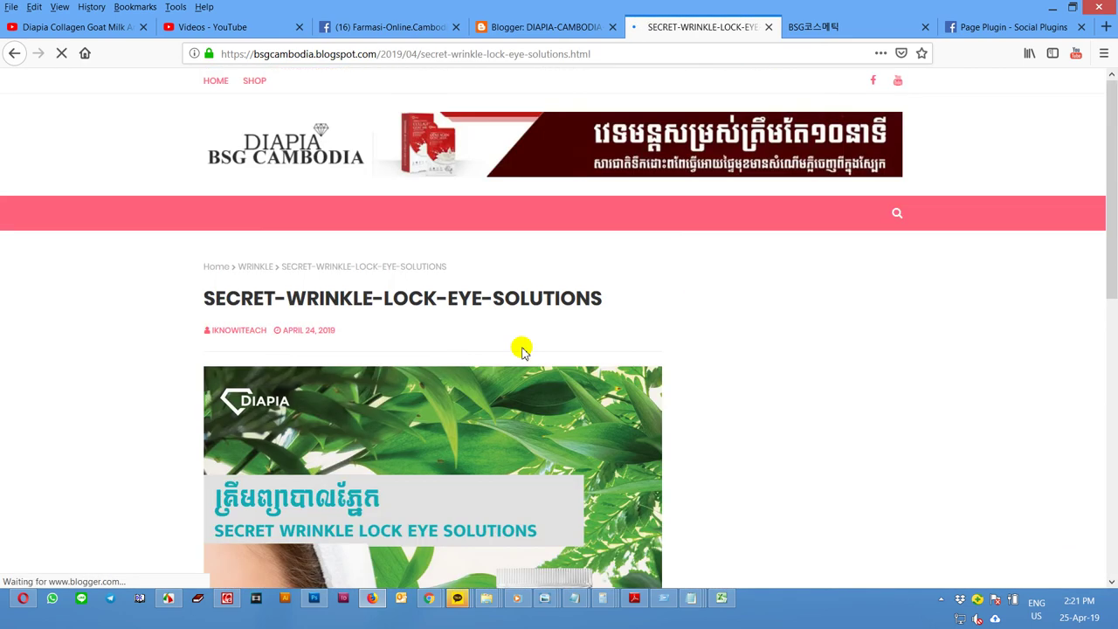
pyautogui.scroll(-8, 522, 353)
pyautogui.scroll(-1, 522, 353)
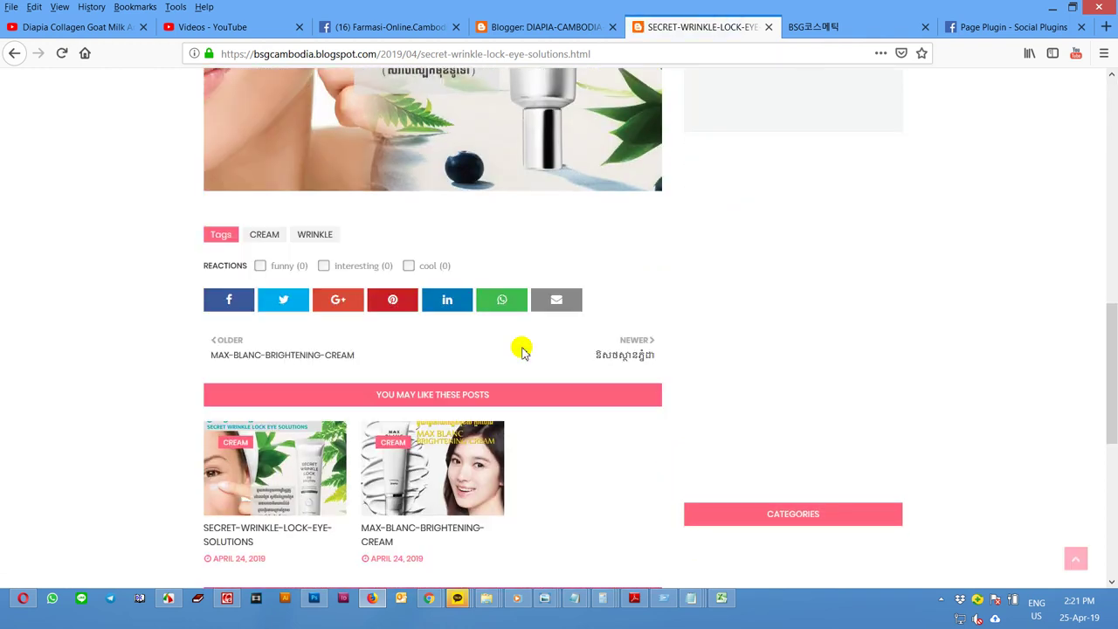
pyautogui.scroll(8, 314, 357)
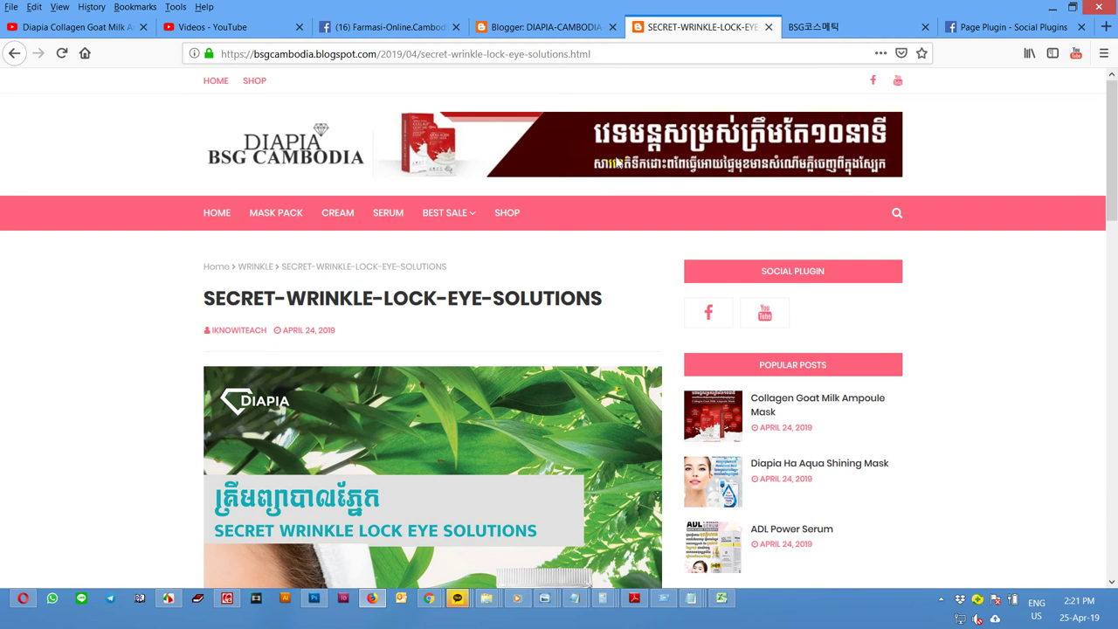
# Step: Copy the page URL of the popular post Collagen Goat Milk Ampoule Mask and switch to the Blogger layout page
pyautogui.click(781, 397)
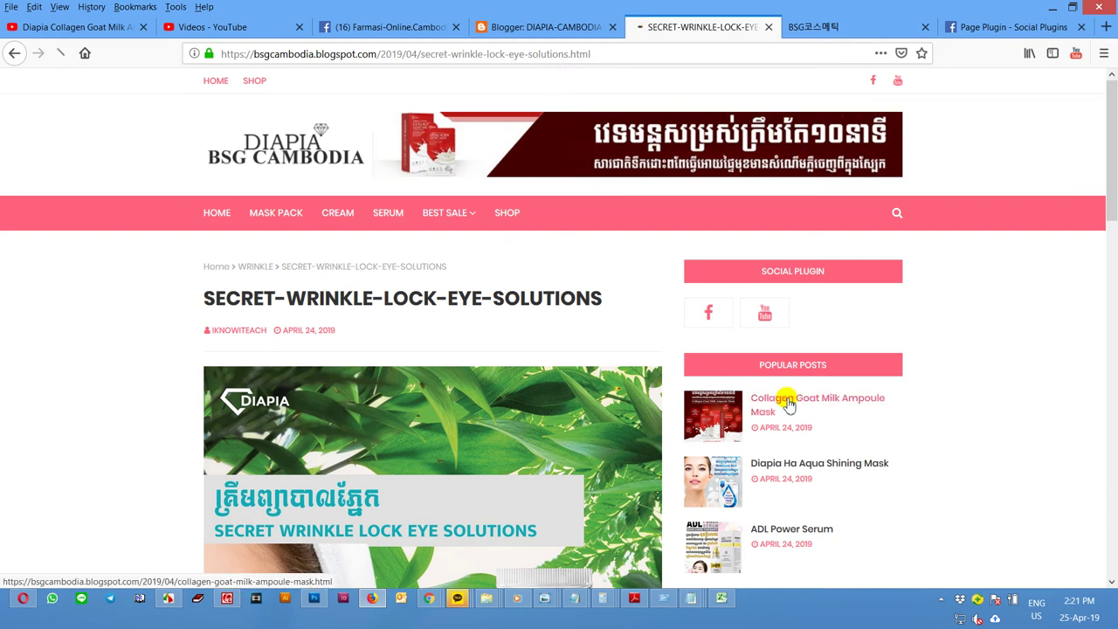
pyautogui.click(407, 52)
pyautogui.rightClick(426, 57)
pyautogui.click(442, 96)
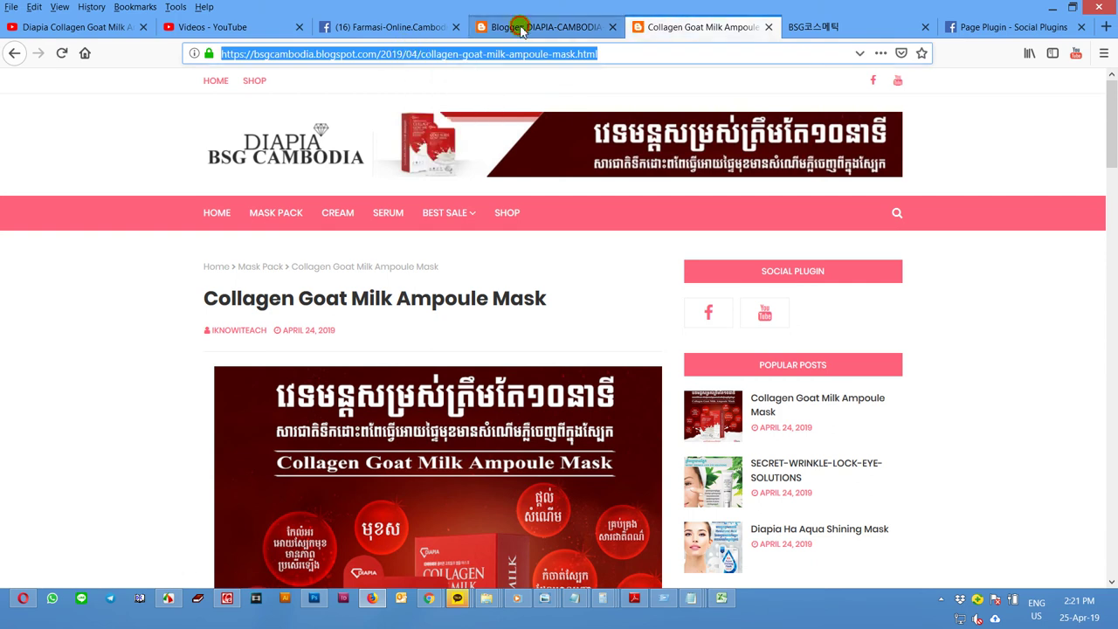
pyautogui.click(520, 26)
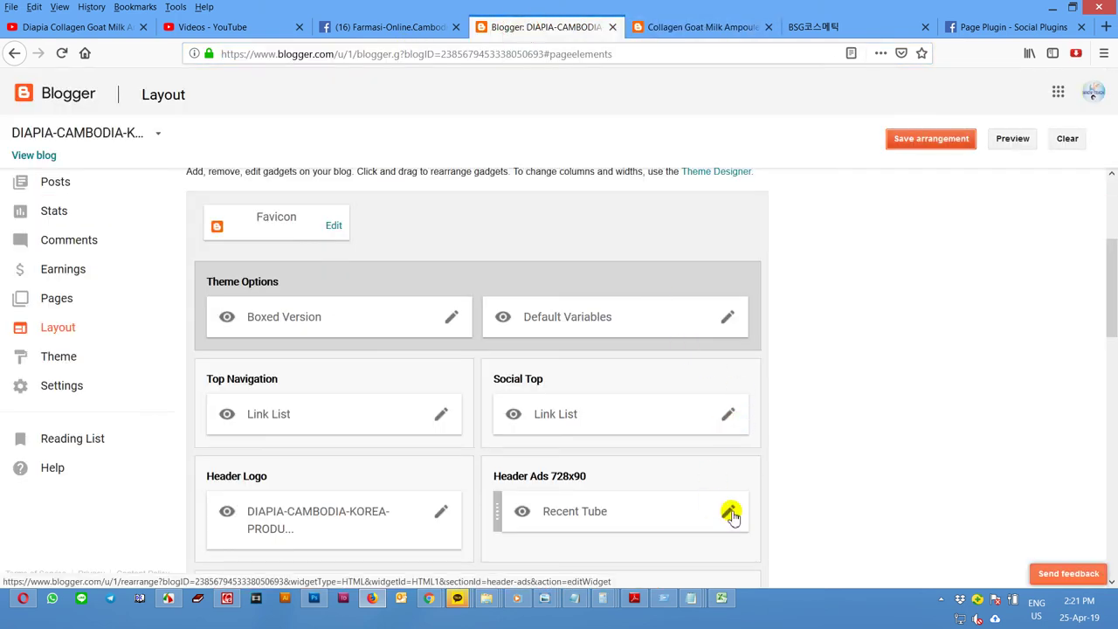